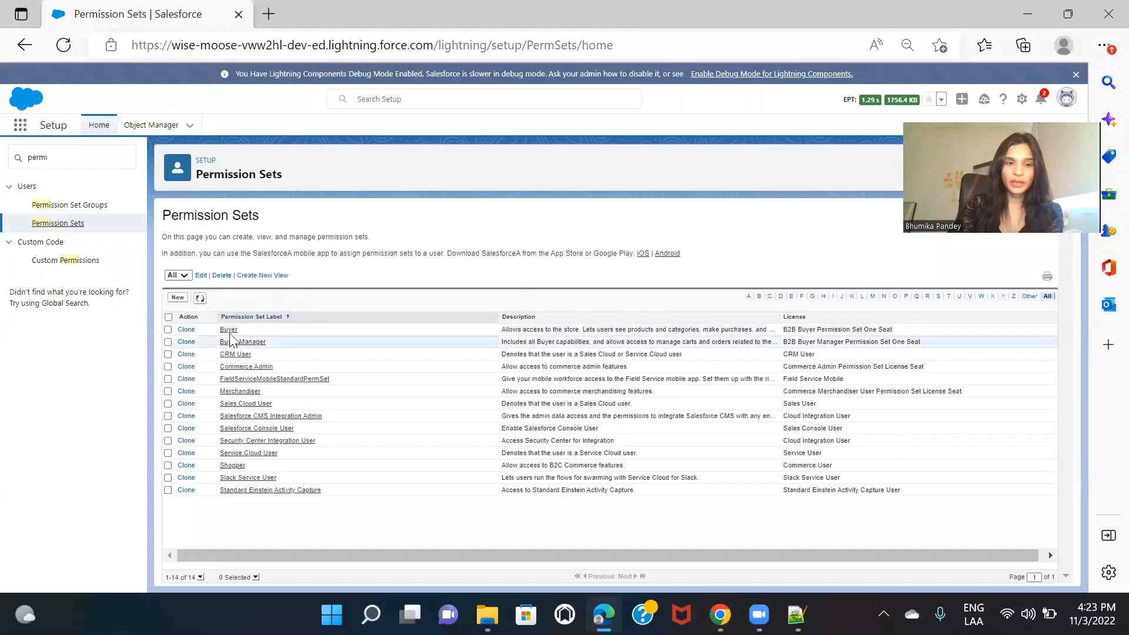
Step: Open the Buyer permission set and duplicate its browser tab
click(232, 341)
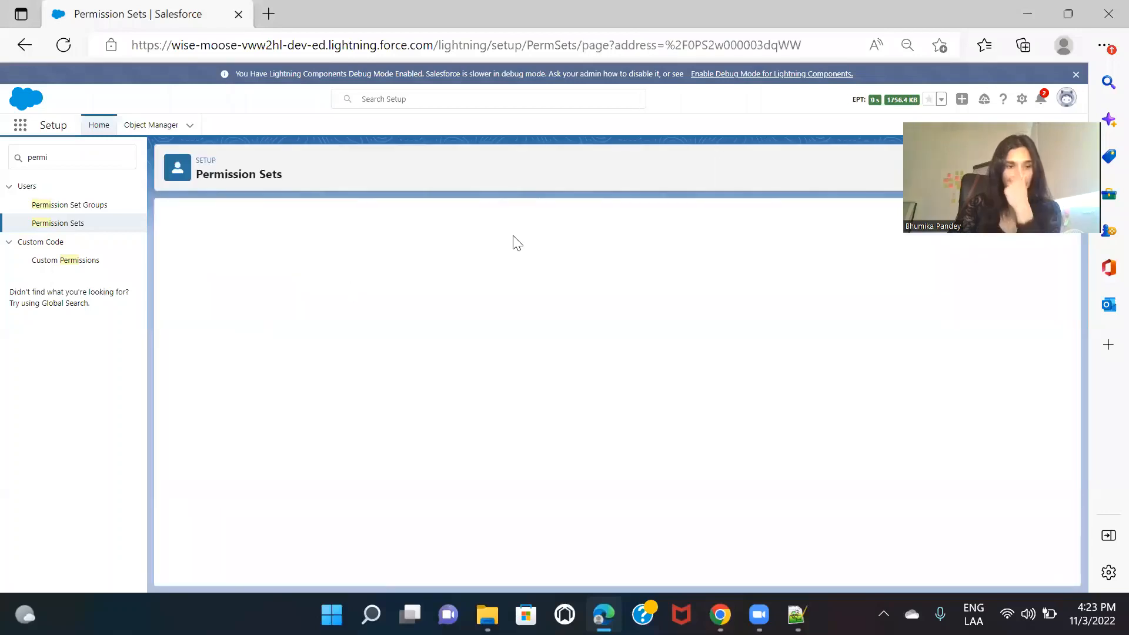
right_click(158, 12)
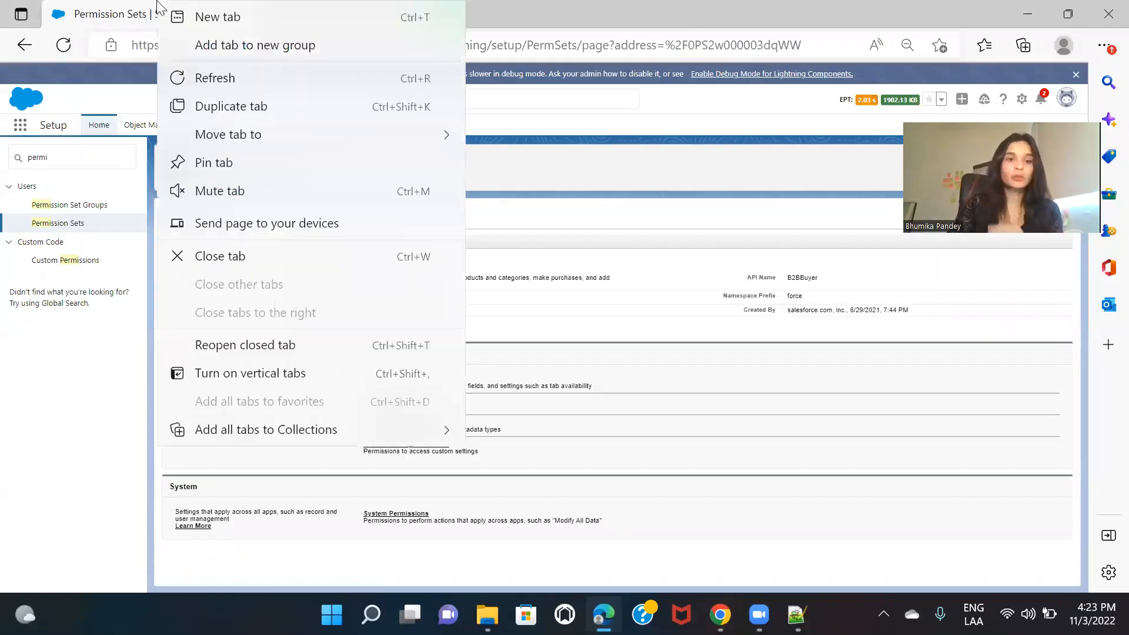
click(290, 105)
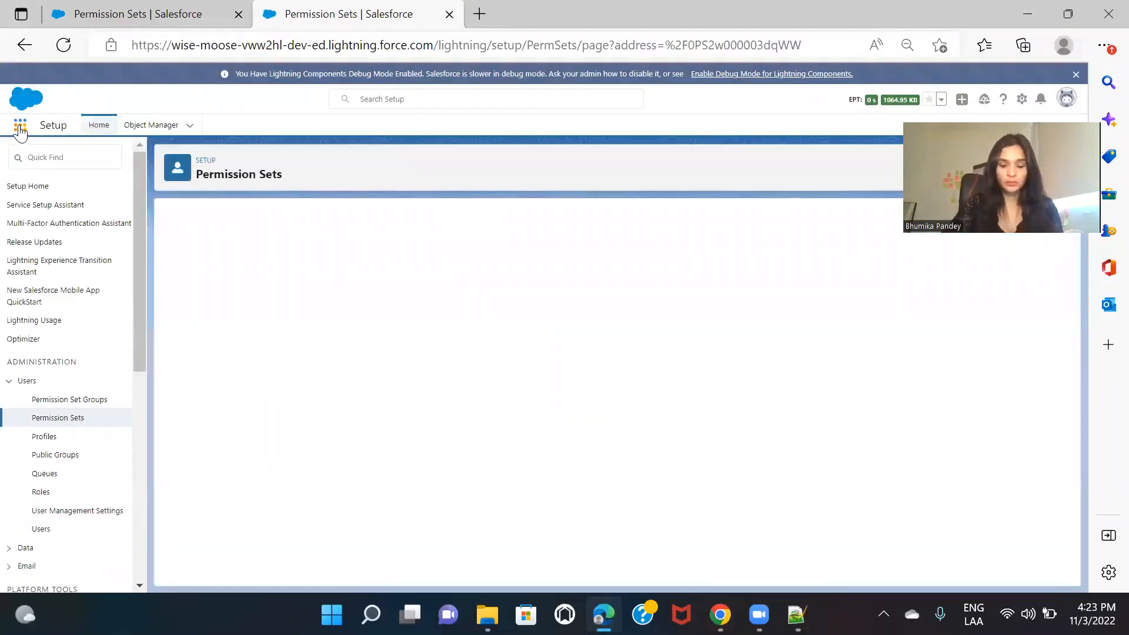
Step: Open the Acc One account record in the duplicated tab and dismiss the Guidance Center panel and its introduction
click(20, 130)
text(account)
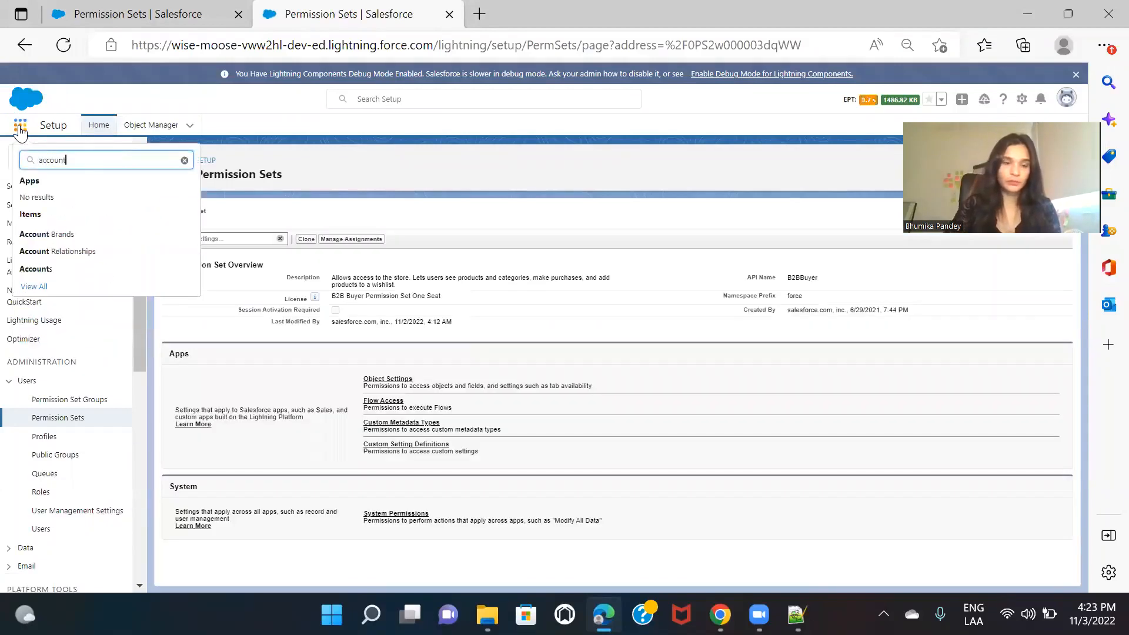
click(56, 271)
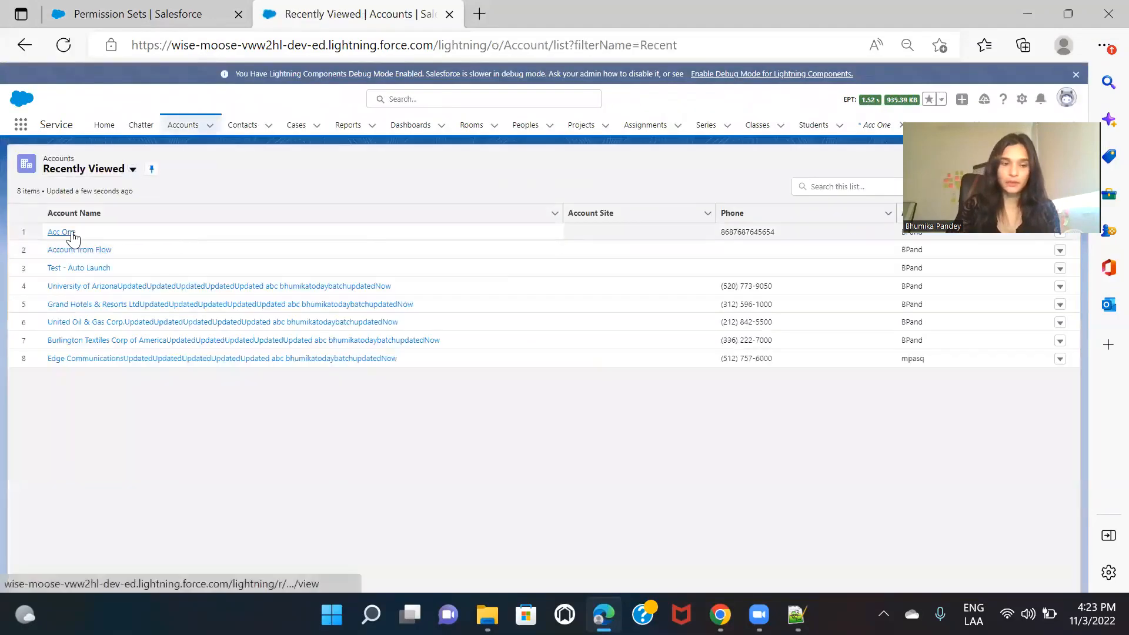
click(61, 232)
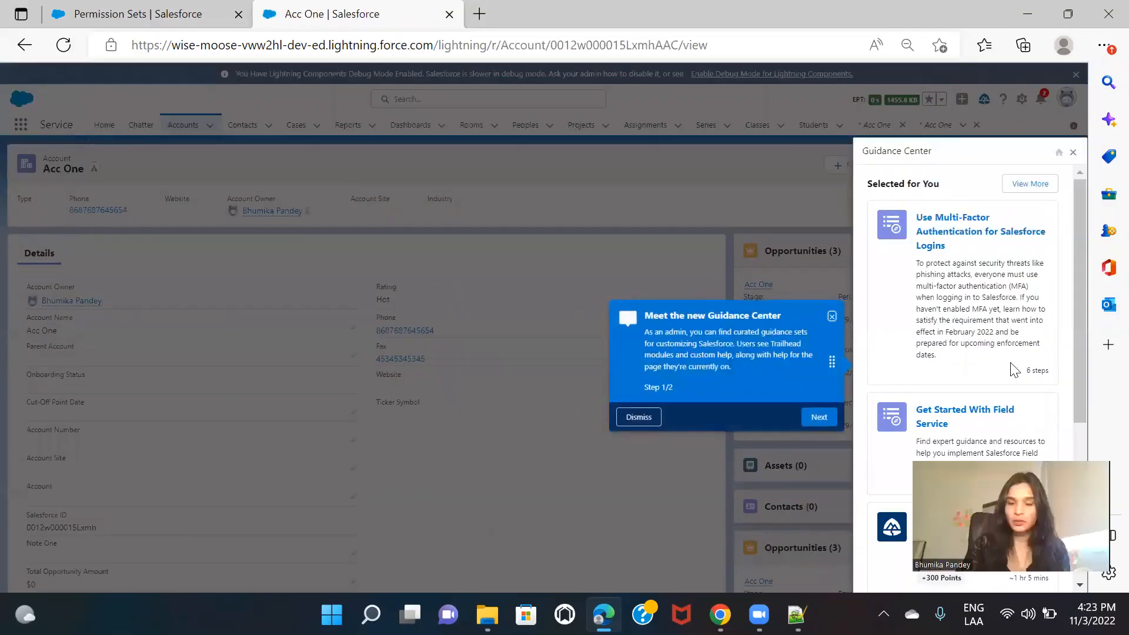
click(1073, 152)
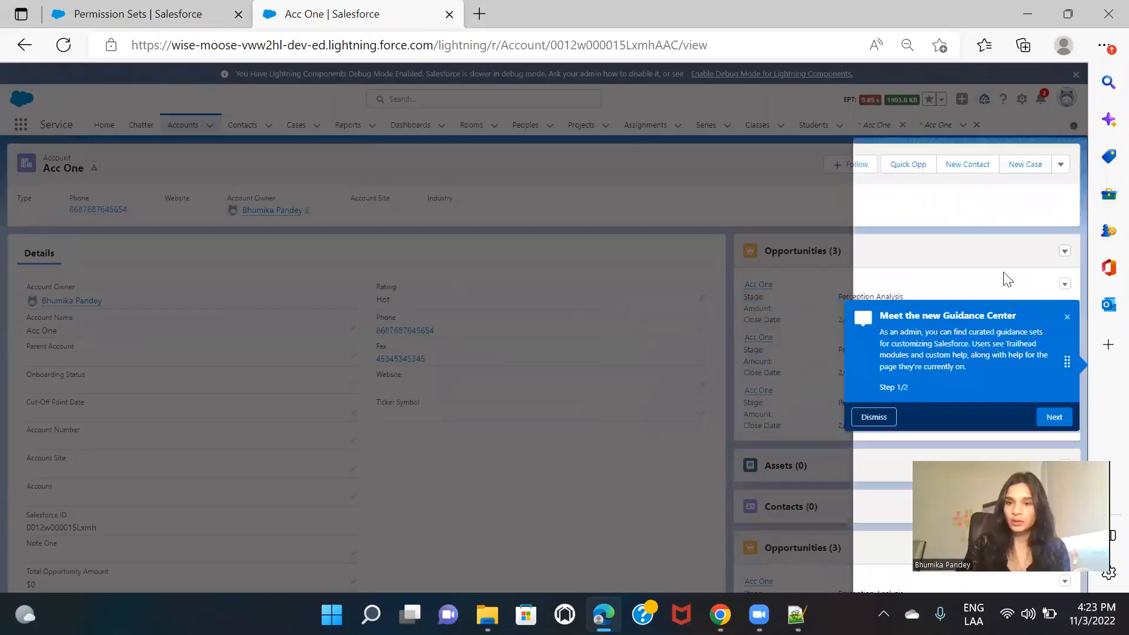
click(1066, 317)
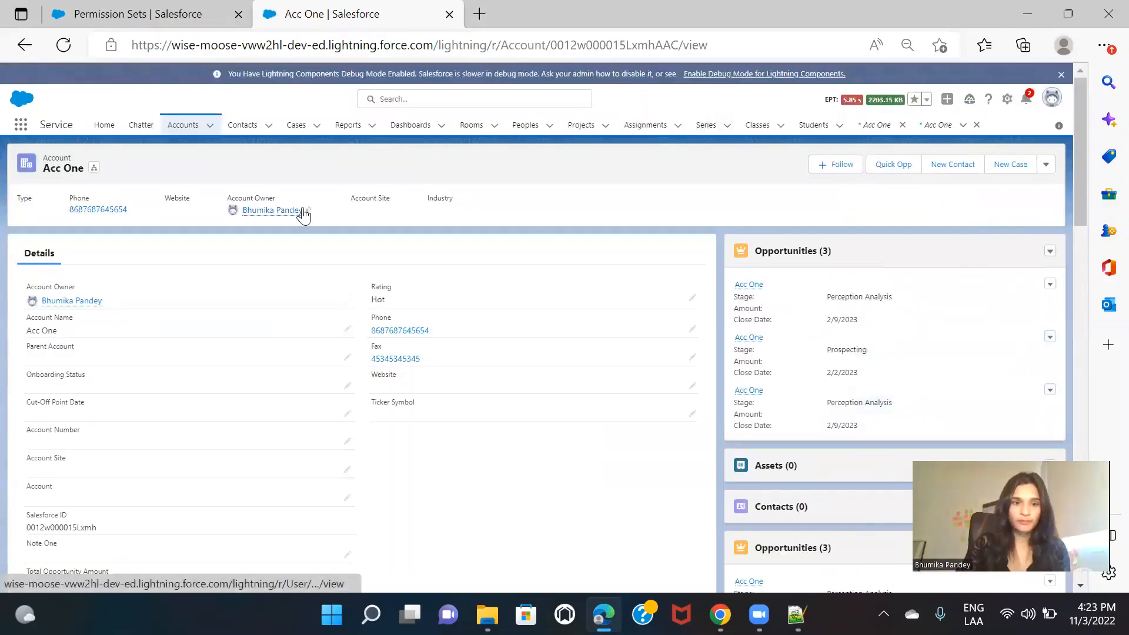
Step: Review the Change Account Owner options for Acc One and the Buyer permission set overview, leaving the owner as is
mouse_move(307, 215)
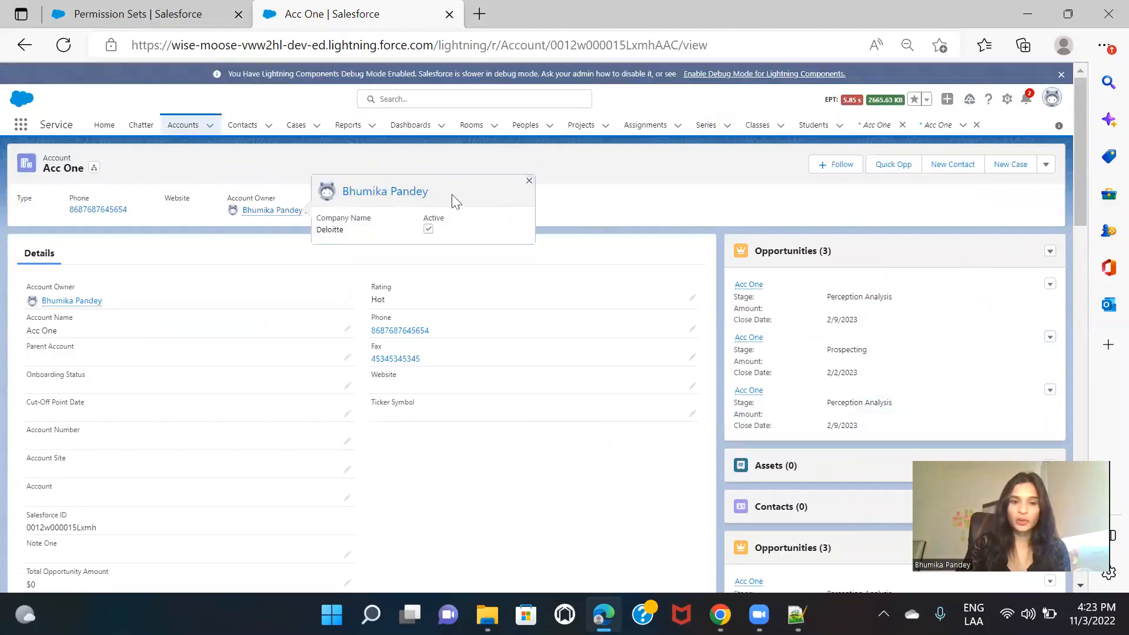
click(530, 181)
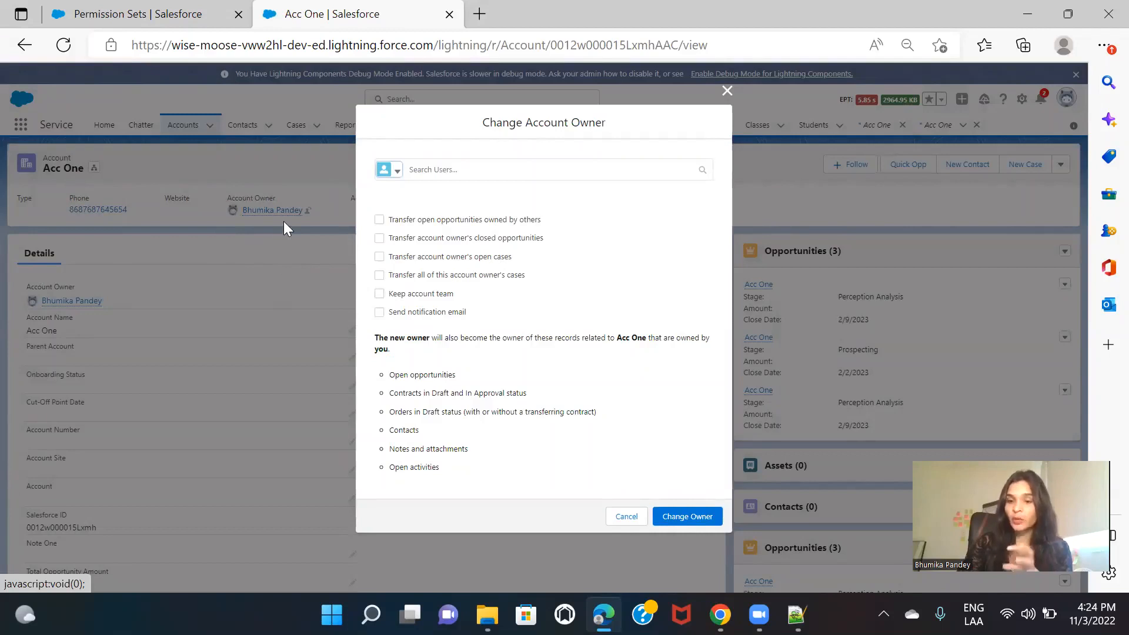
click(101, 9)
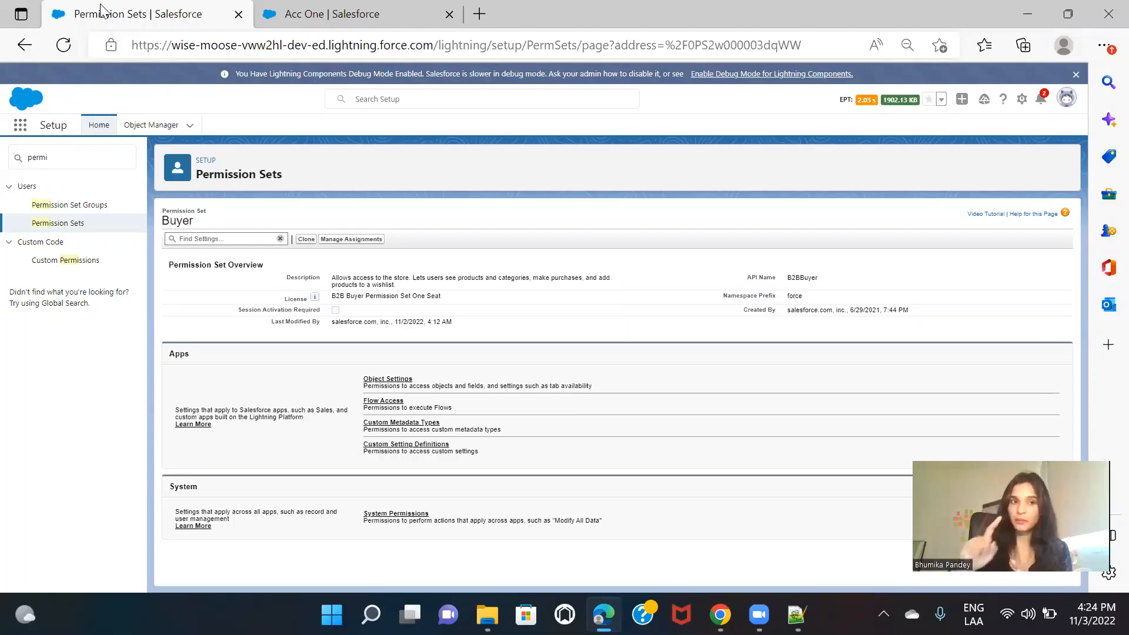
click(284, 10)
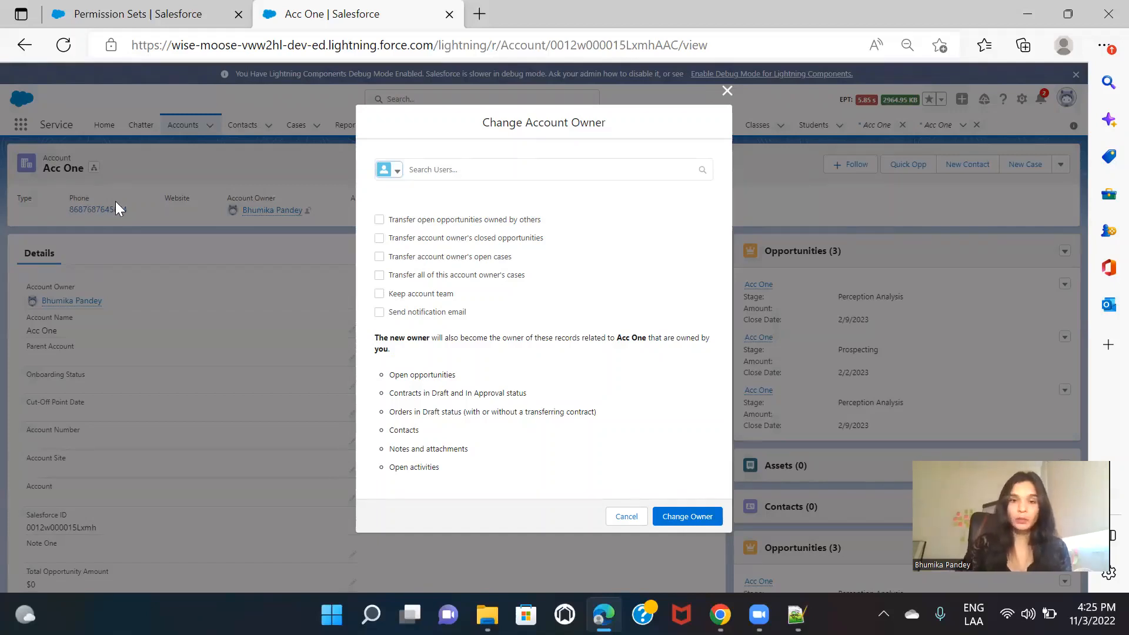
click(727, 91)
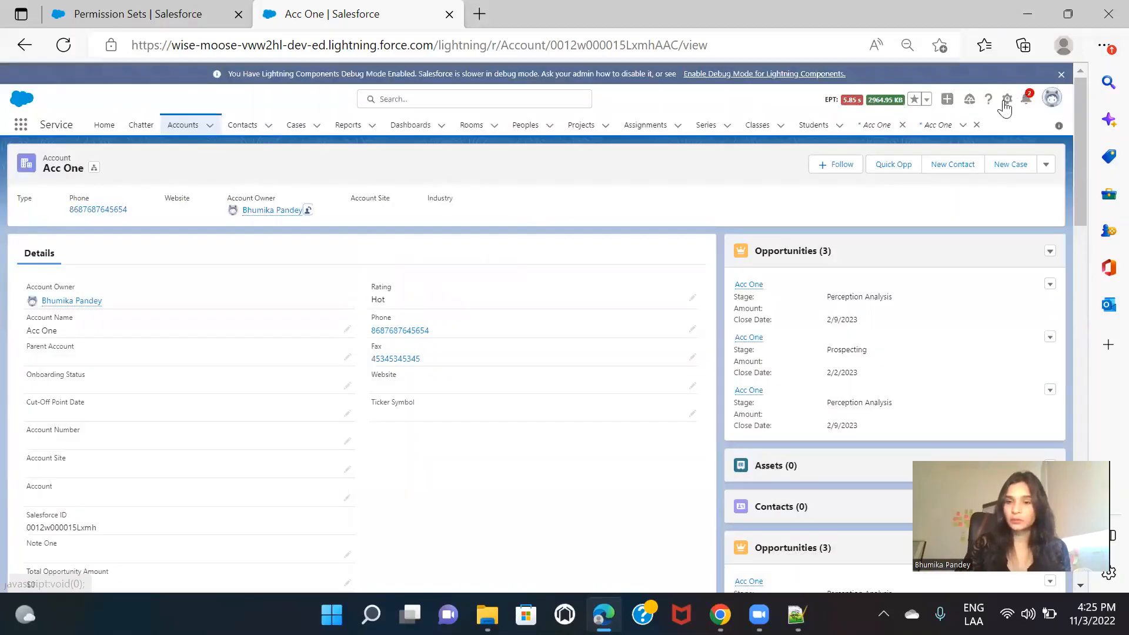
Step: Open Setup in a new tab, and show the All Users list in the tab holding the Buyer permission set
click(1007, 99)
click(969, 136)
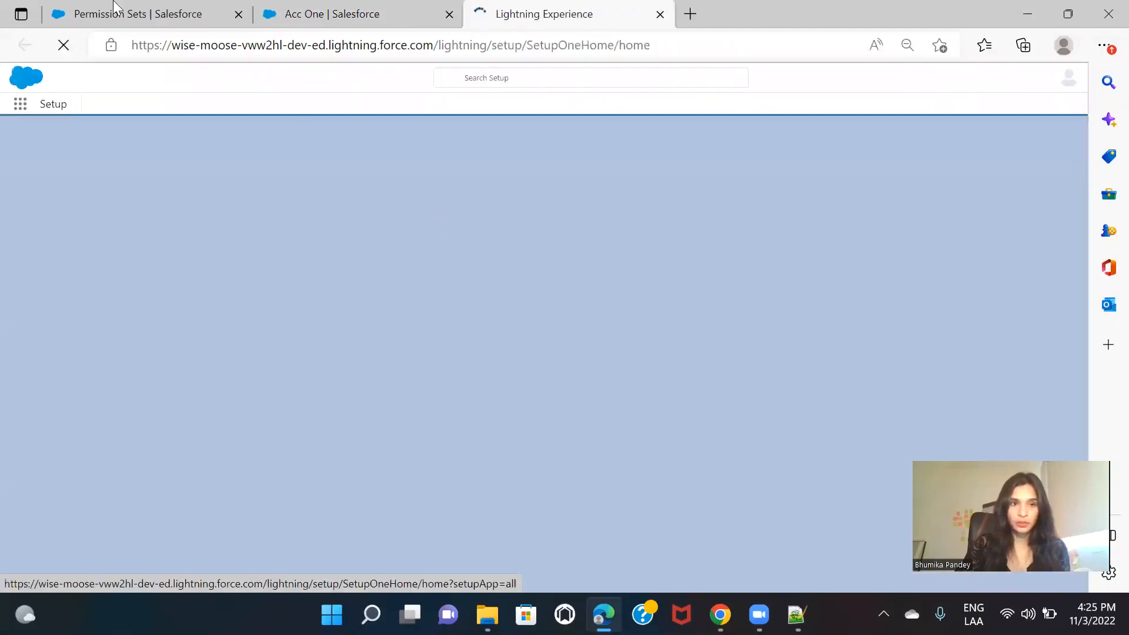
click(115, 13)
click(52, 153)
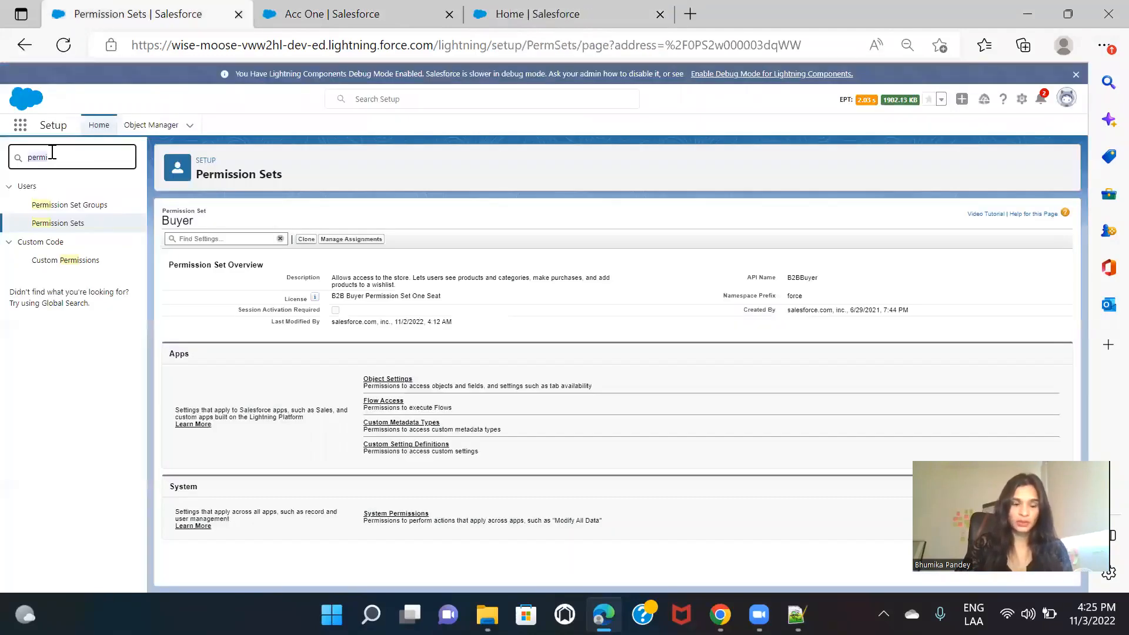
text(user)
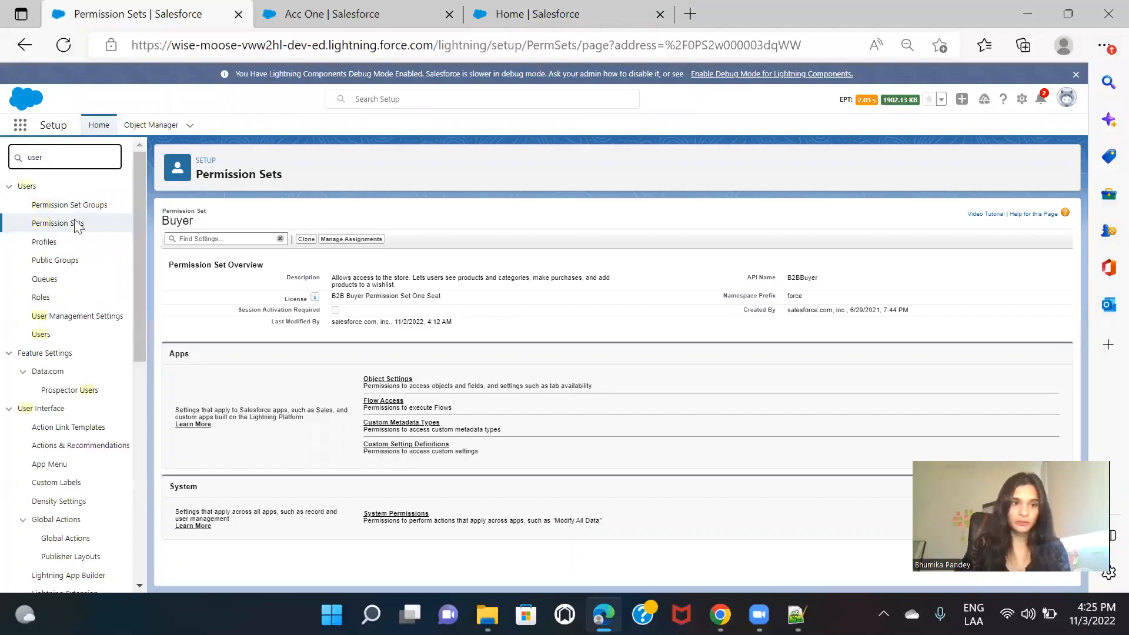
click(41, 334)
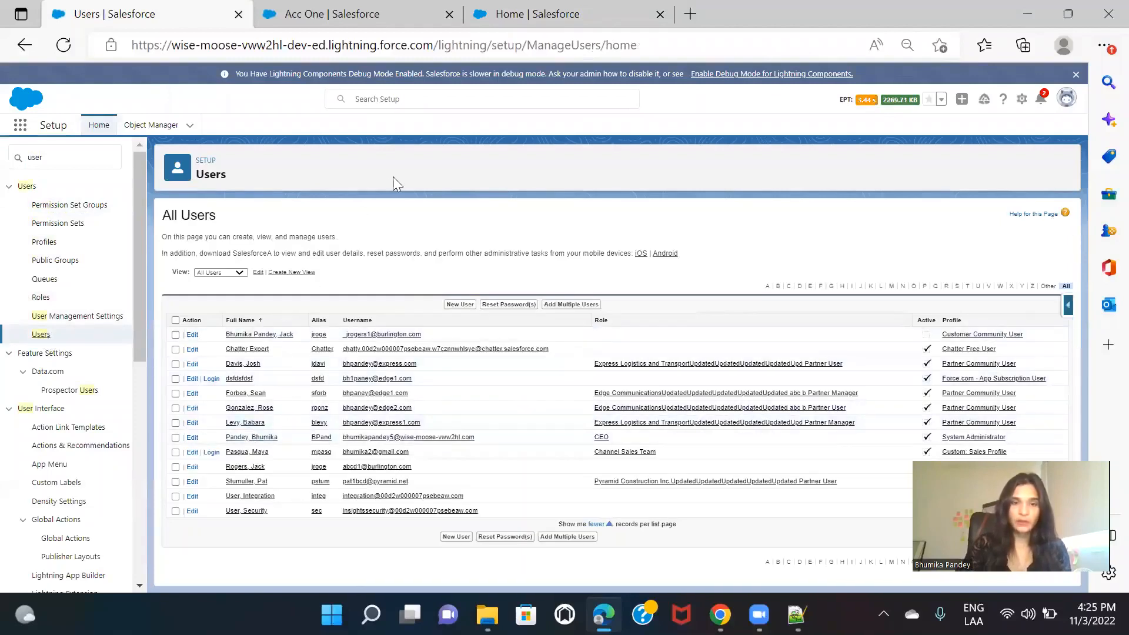
Step: Find Flows in the new Setup tab and create a new Record-Triggered Flow
click(501, 16)
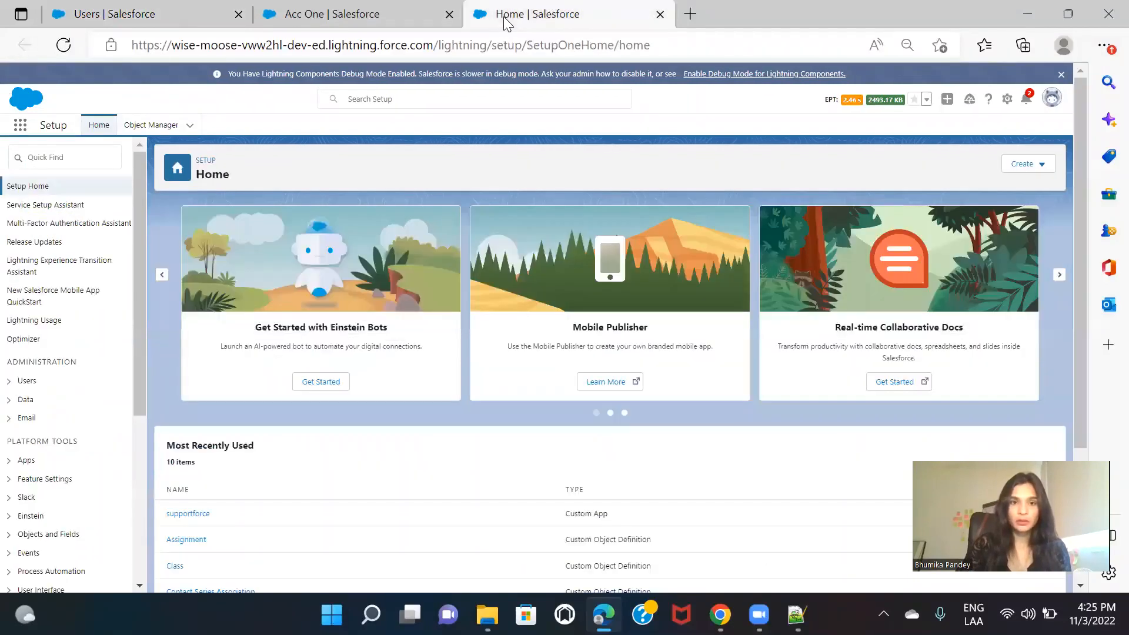
click(88, 158)
text(flow)
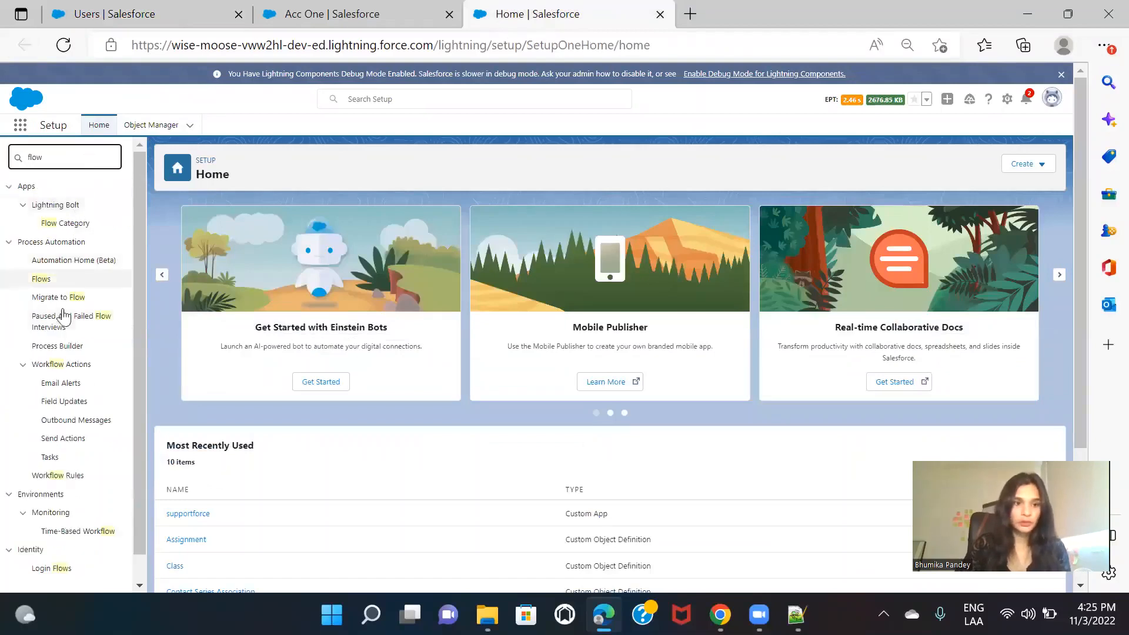
click(42, 280)
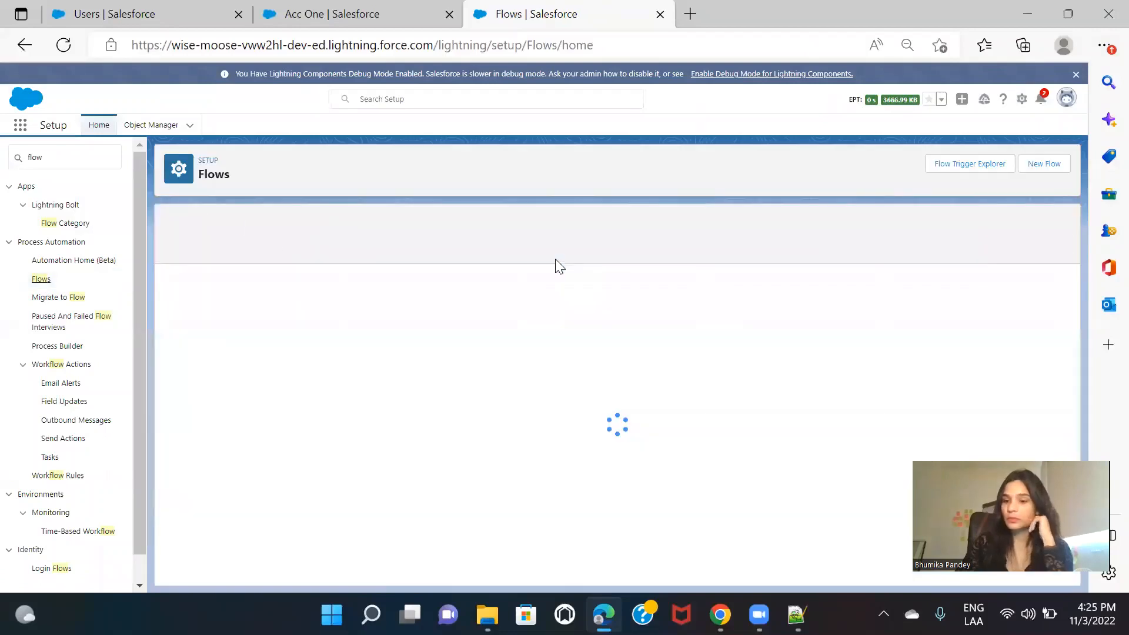
click(1041, 165)
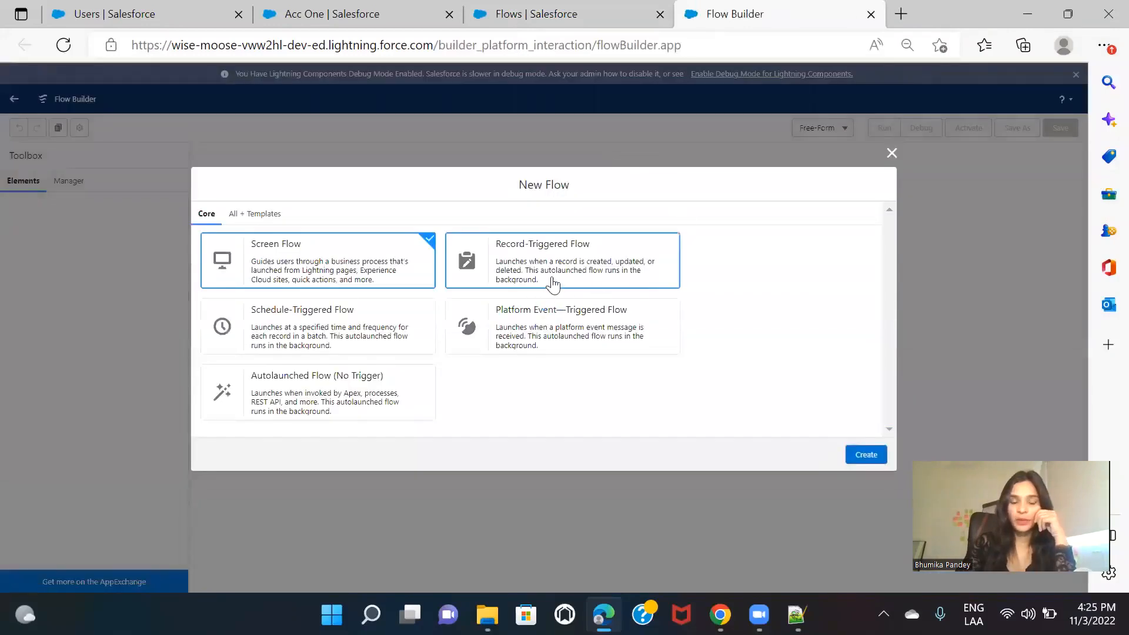
click(591, 274)
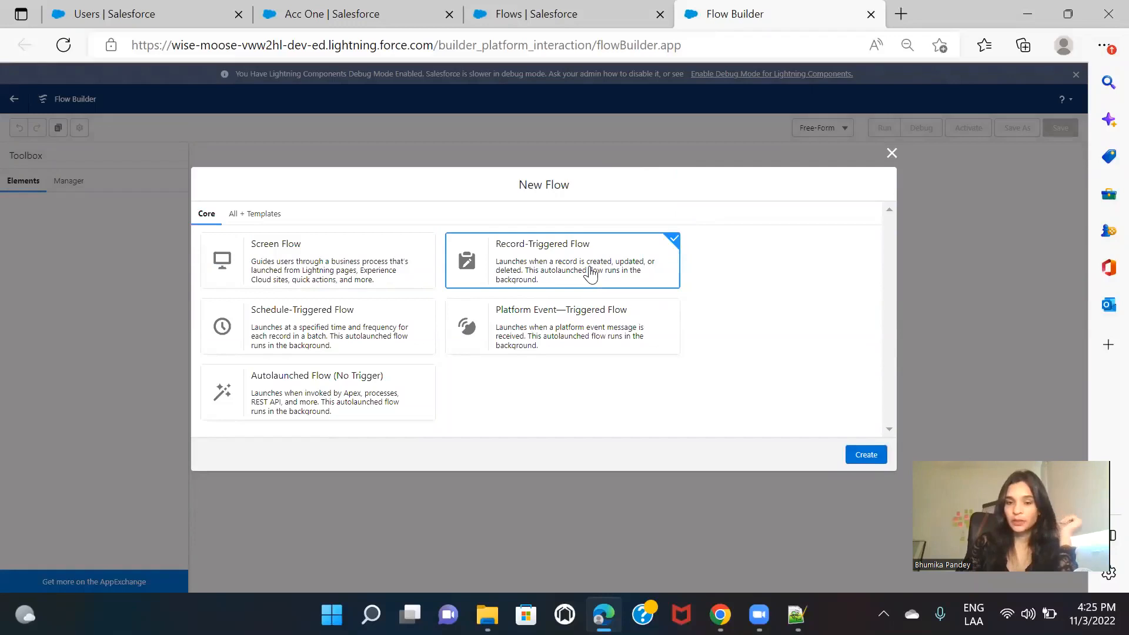
click(863, 457)
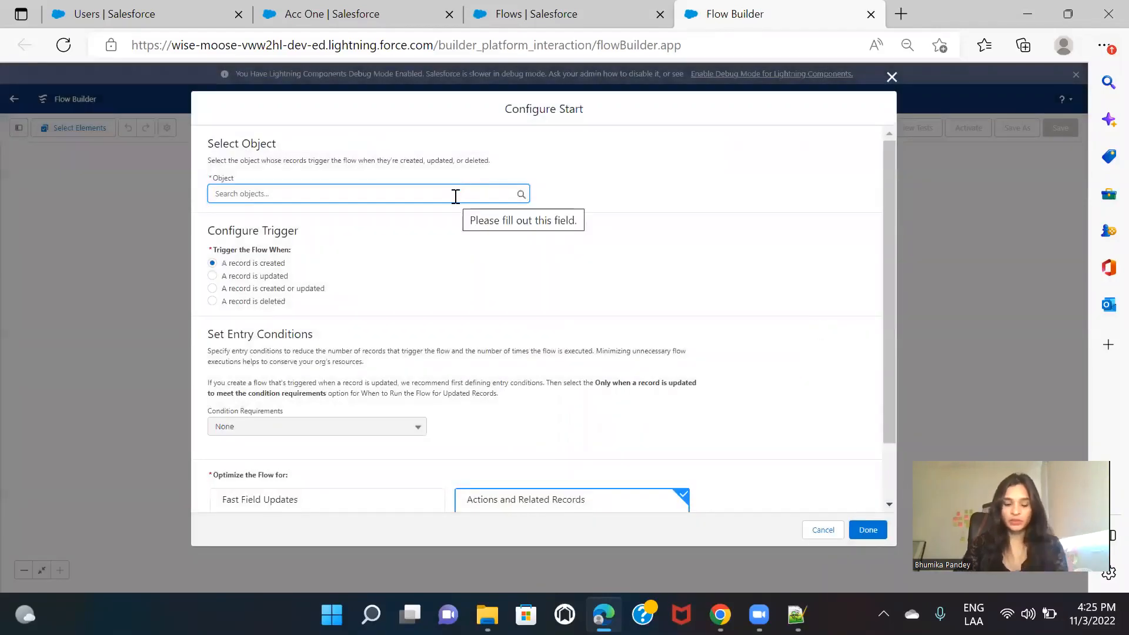
Step: Configure the flow's start for the Account object, triggered when a record is created or updated and optimized for Actions and Related Records
text(Accou)
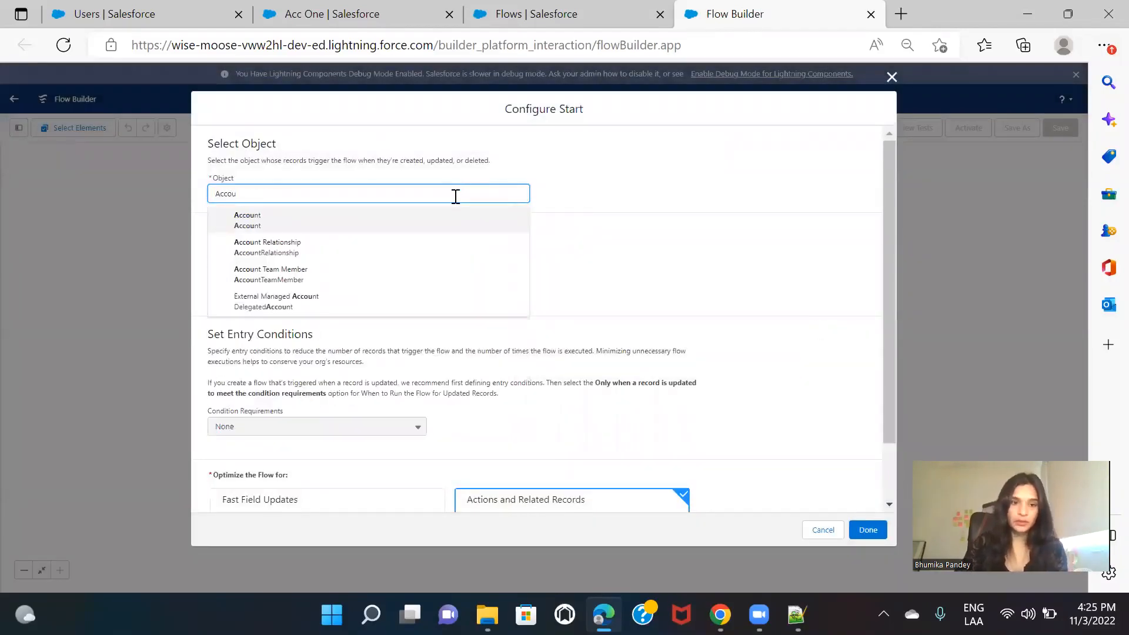
click(302, 225)
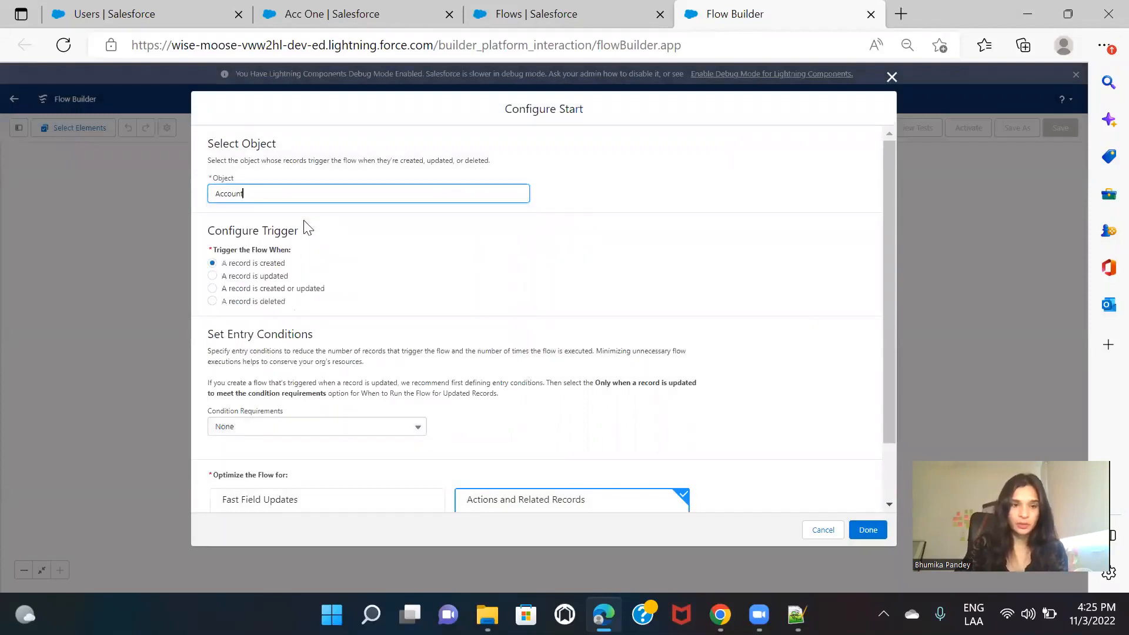
click(282, 289)
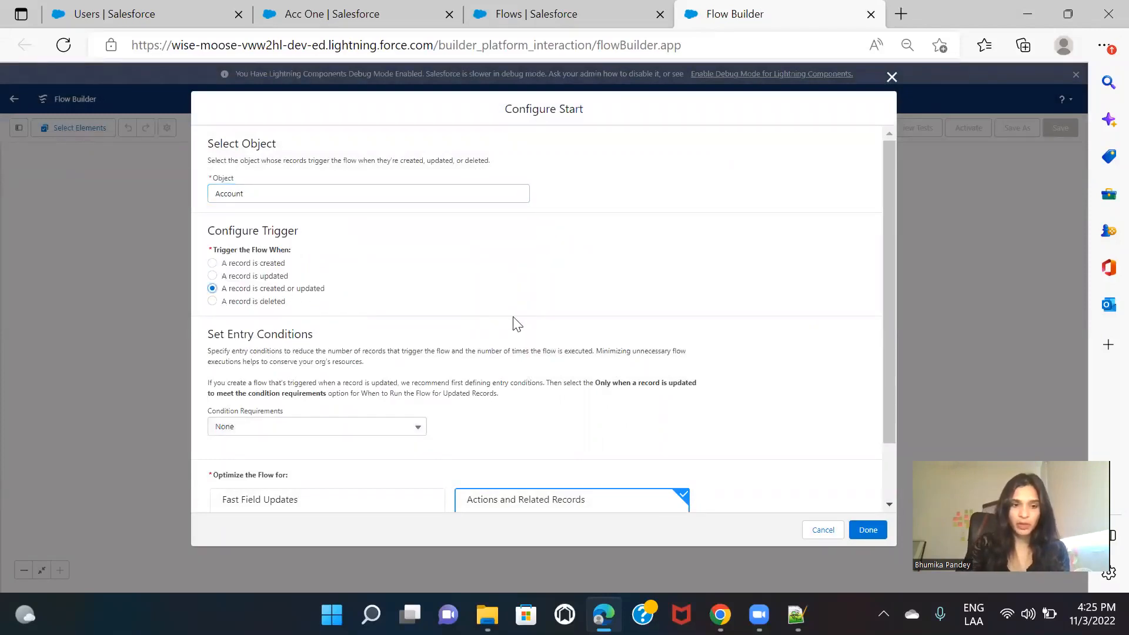
scroll(513, 323, down, 1)
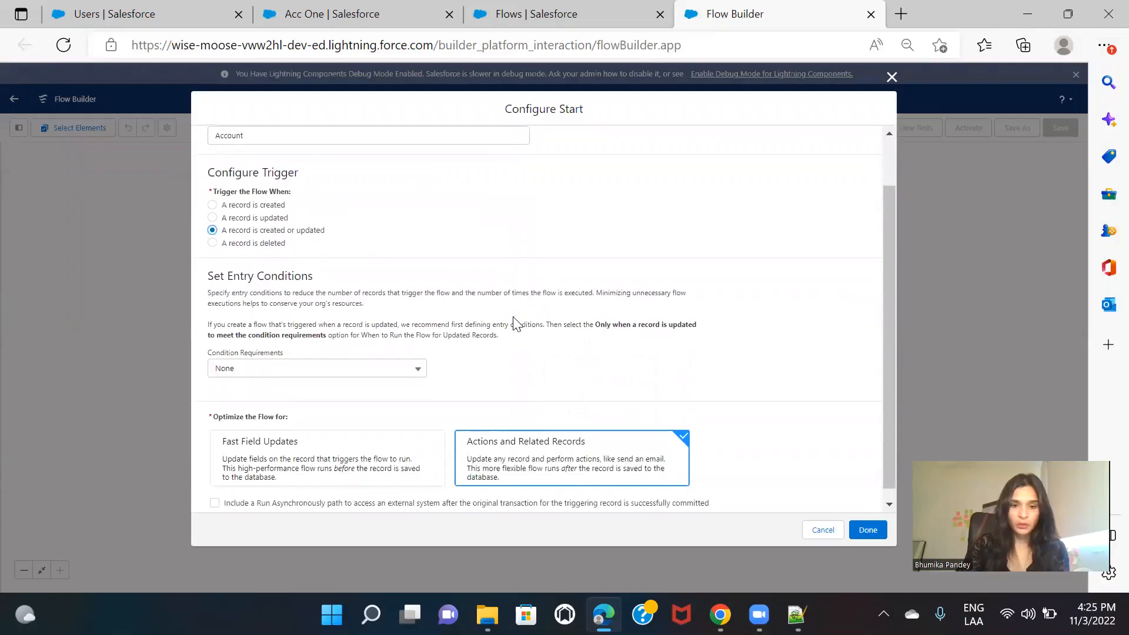
scroll(514, 324, down, 1)
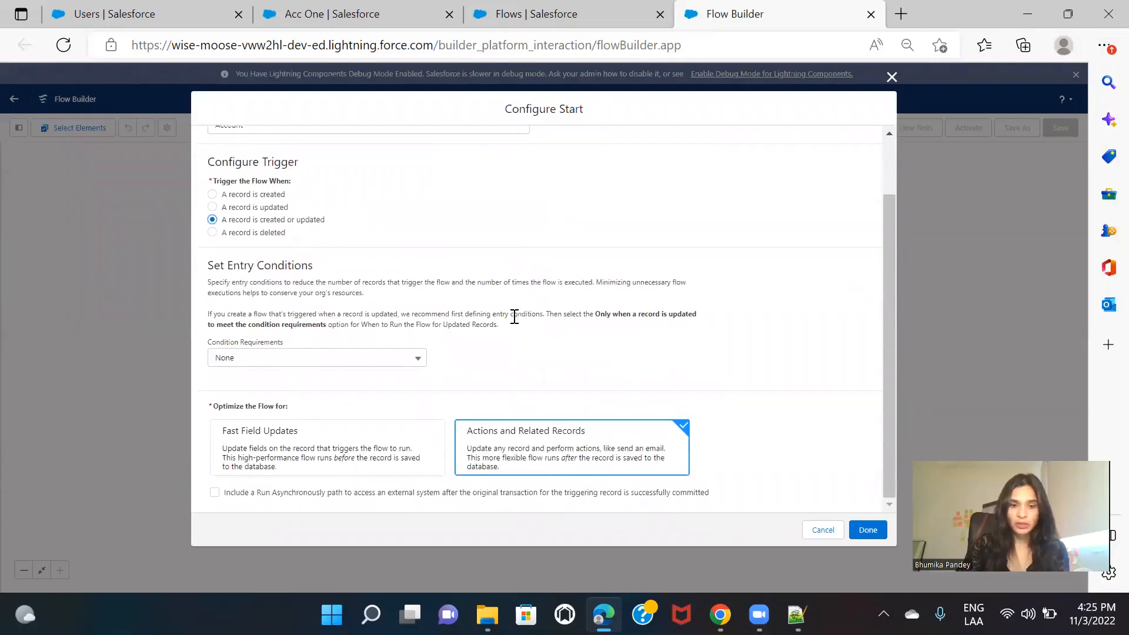
click(867, 530)
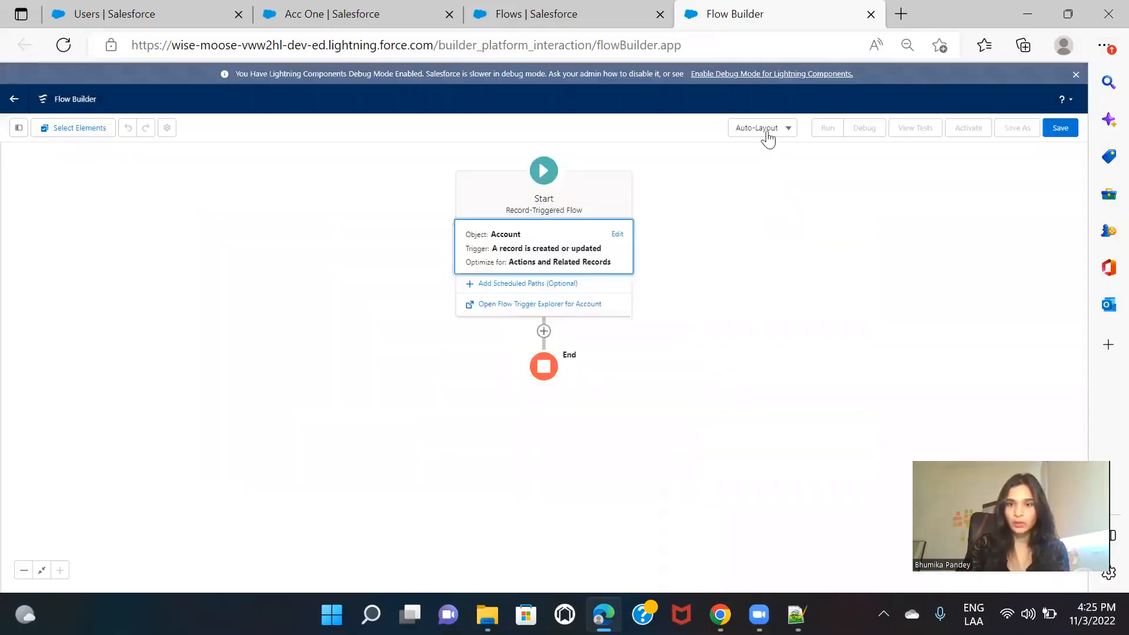
Step: Switch the flow canvas to Free-Form layout and move the Start element closer to the toolbox
click(767, 134)
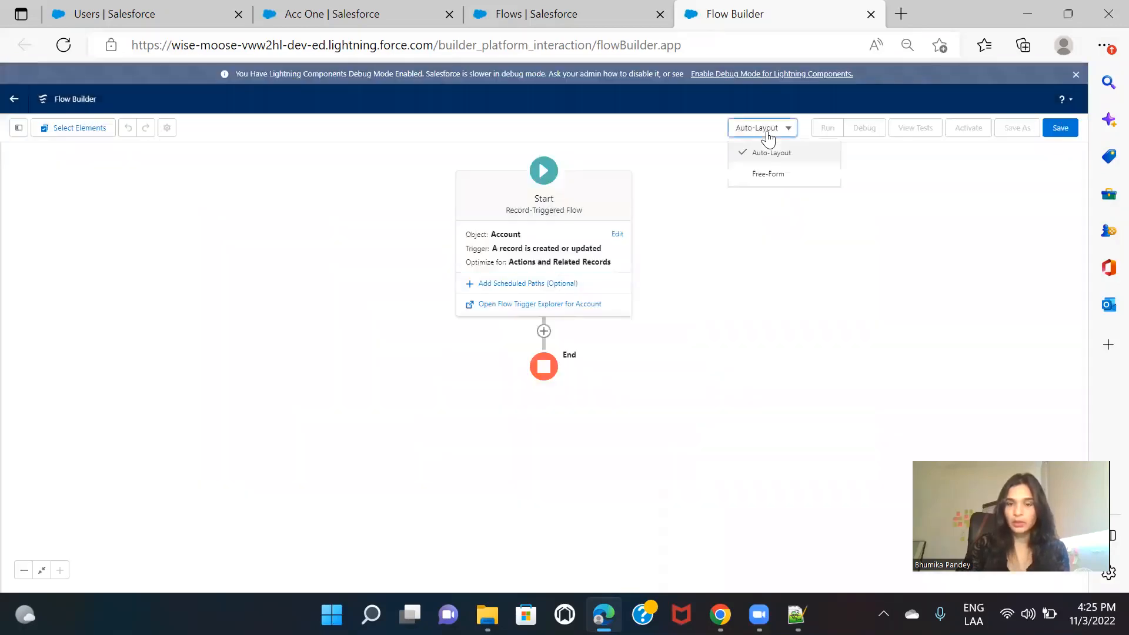
click(769, 175)
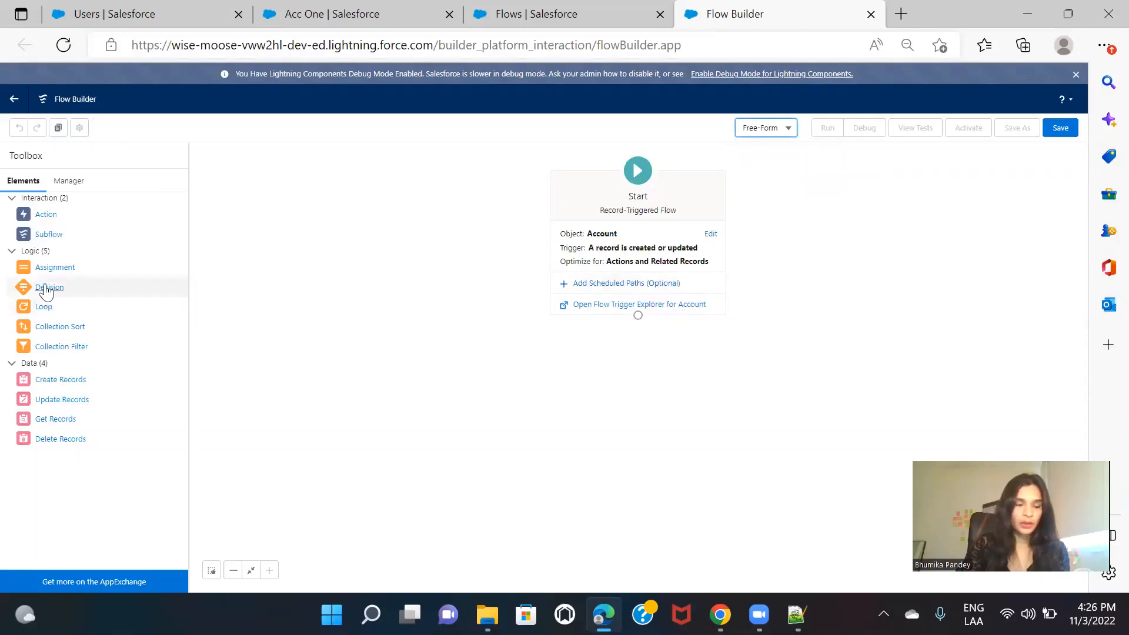
drag(672, 194, 449, 196)
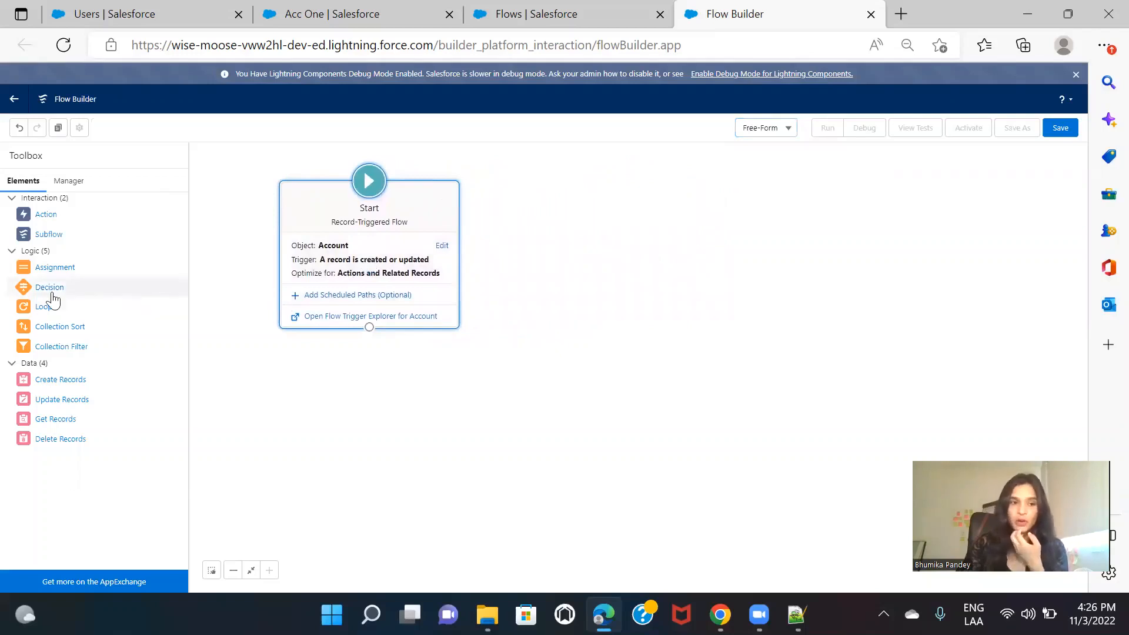
Step: Add a Decision element beside the Start element and label it "If Account Owner is changed"
drag(50, 289, 582, 238)
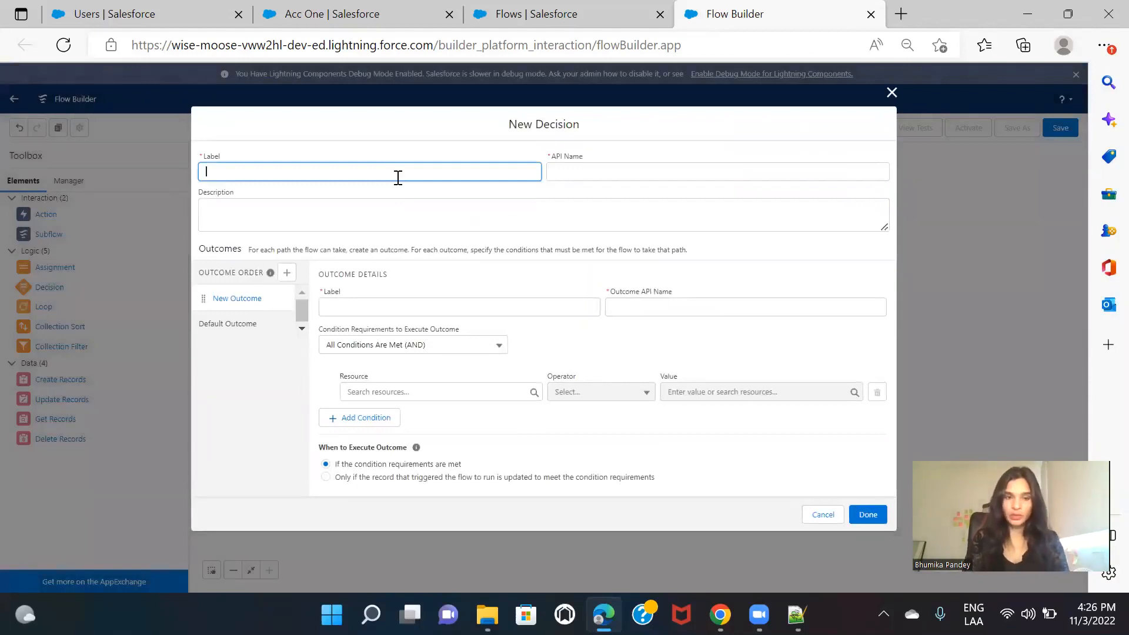
text(If Account Onwer is)
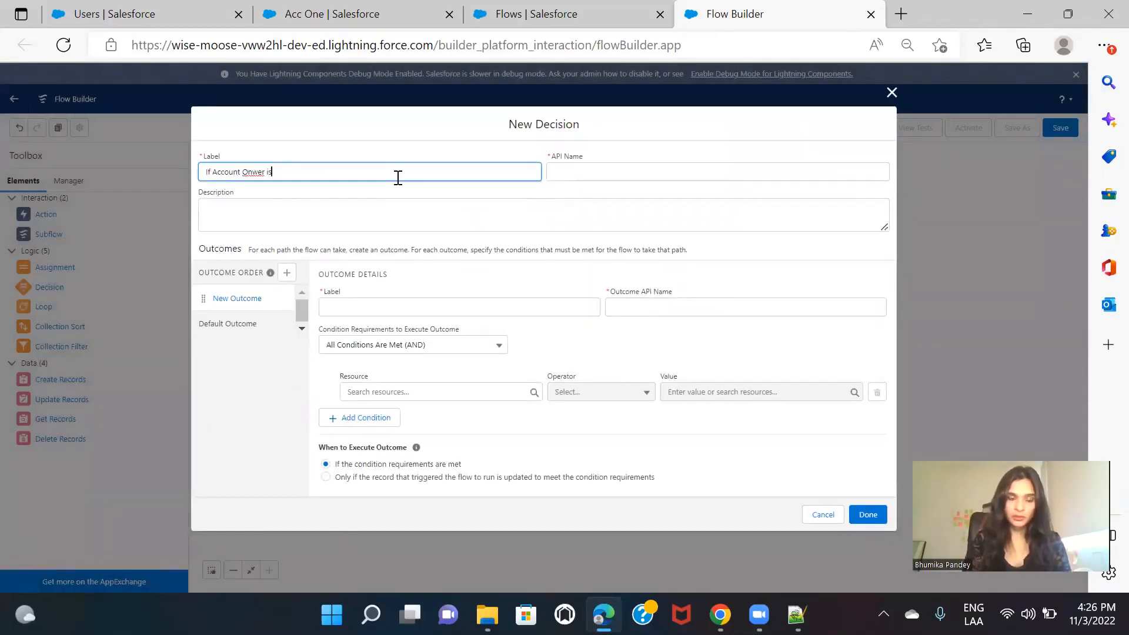
key(BackSpace)
key(BackSpace)
key(BackSpace)
key(BackSpace)
key(BackSpace)
key(BackSpace)
key(BackSpace)
text(wner is )
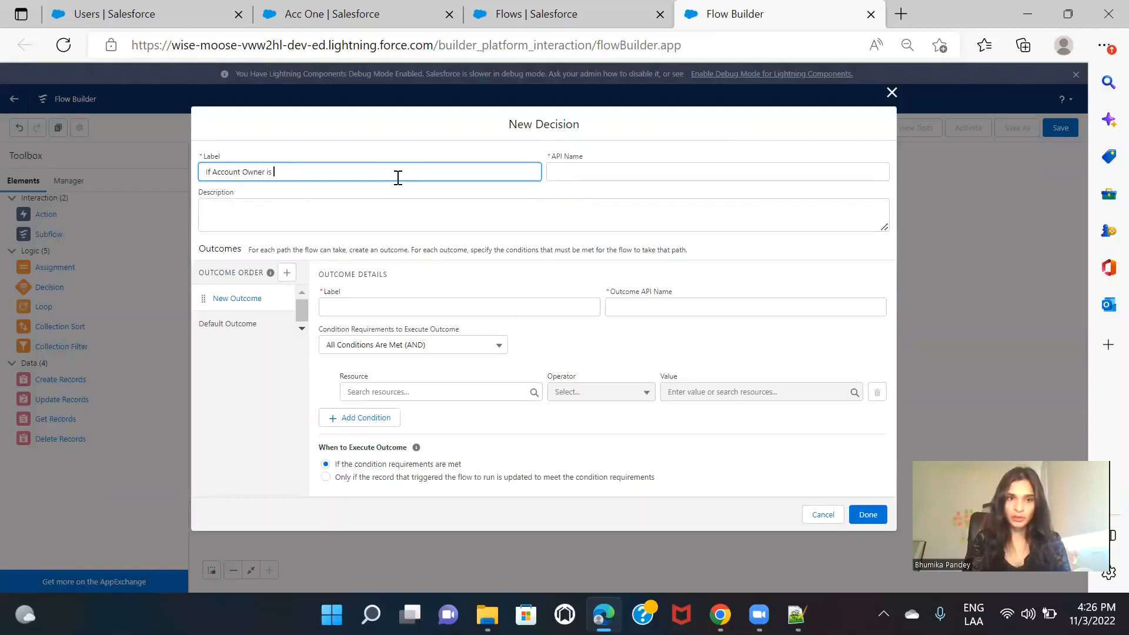
text(chrnged)
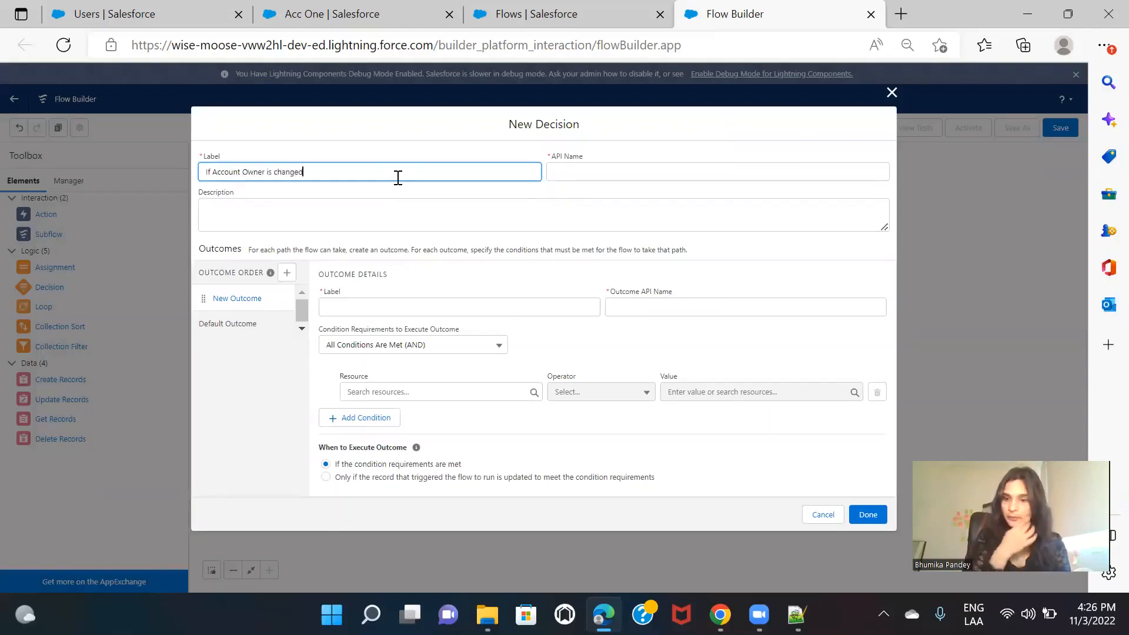
click(610, 197)
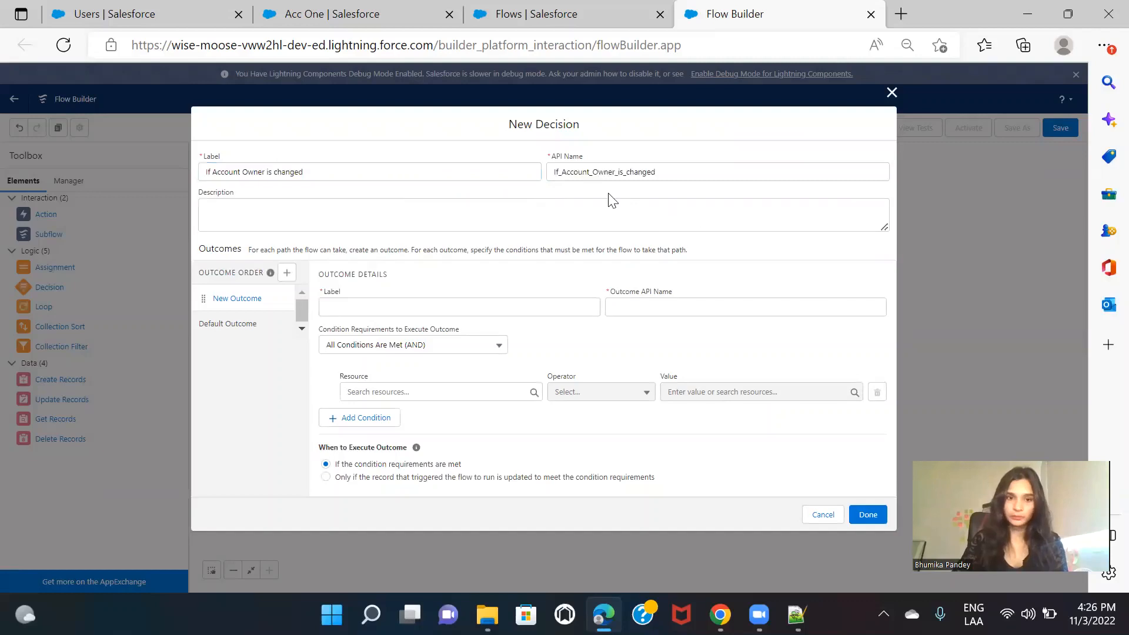
Step: Label the decision's new outcome "Accountownerchanged"
click(410, 309)
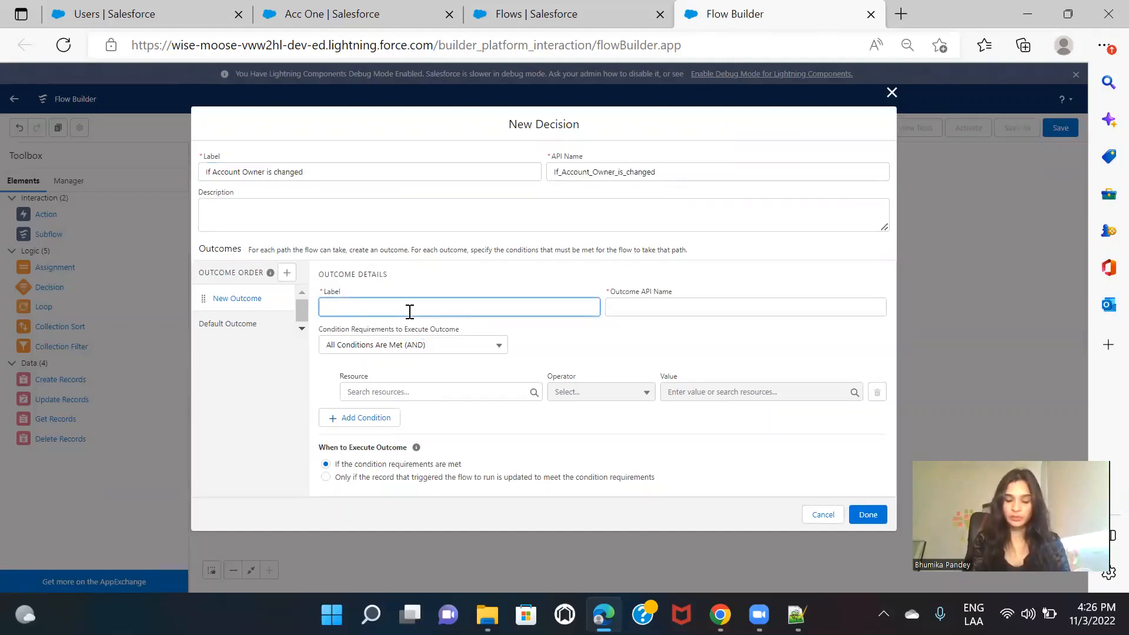
text(Accounto)
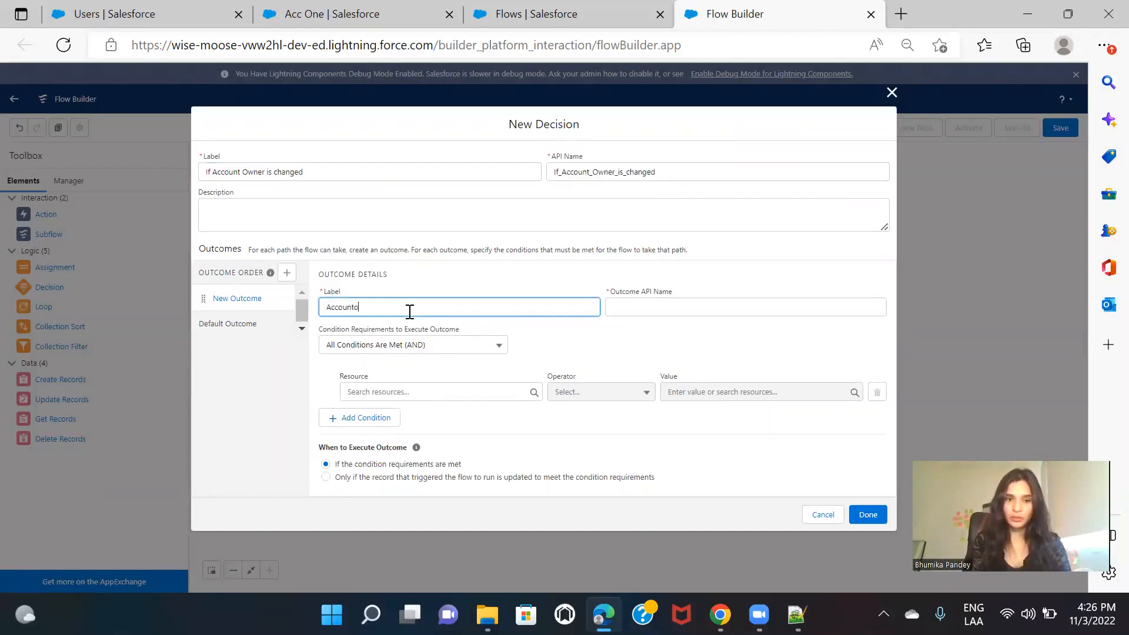
text(wnerch)
text(anged)
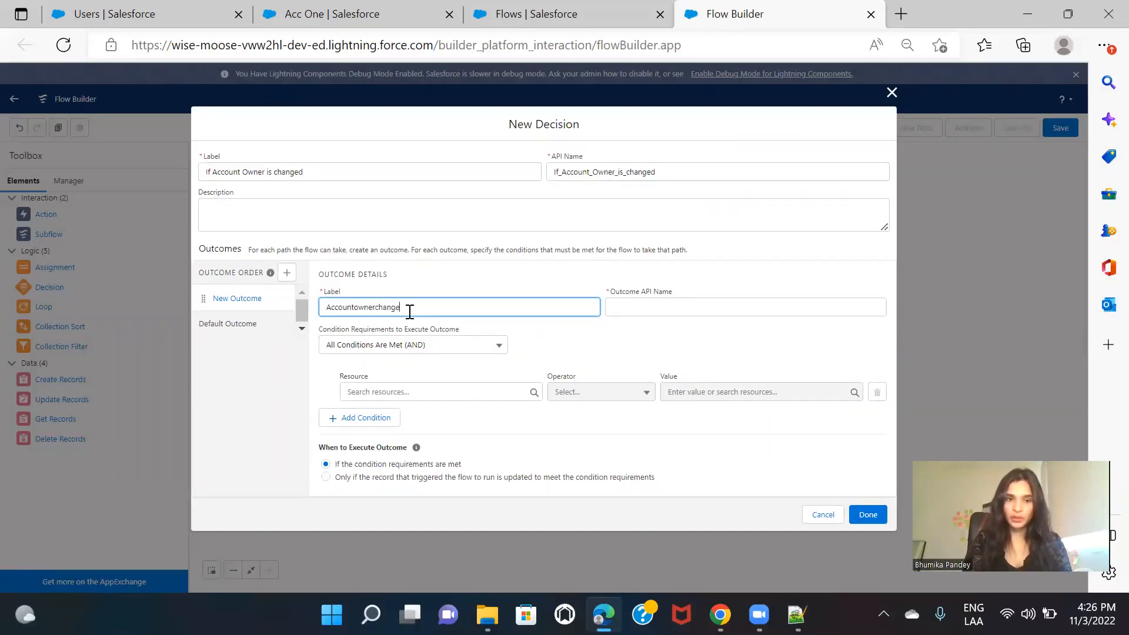
click(578, 341)
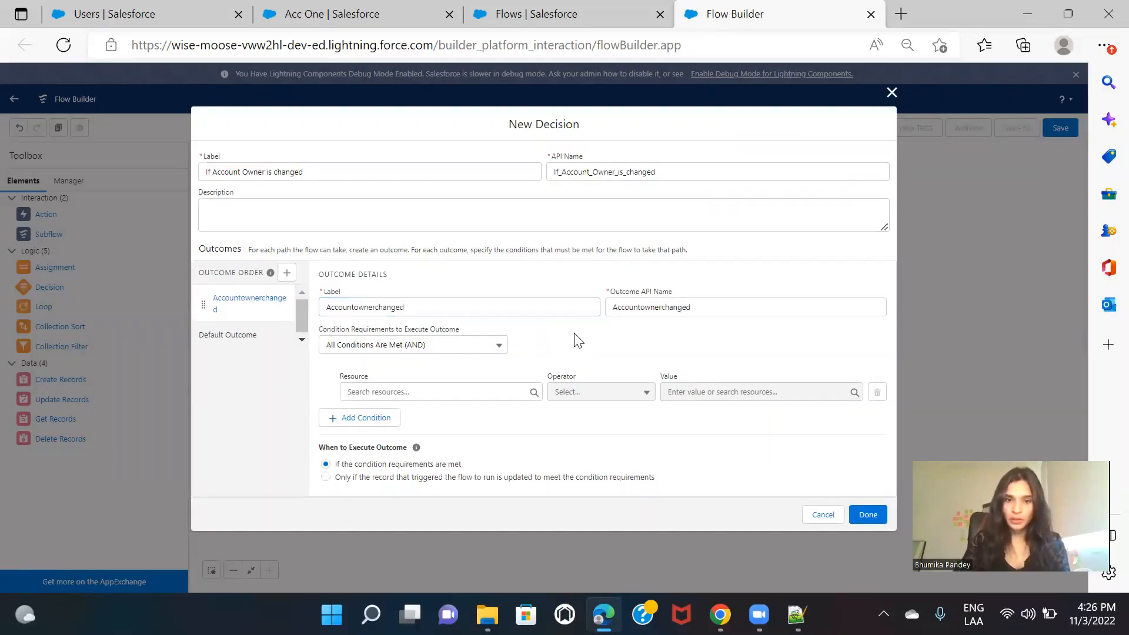
Step: Set the outcome condition's resource to $Record > Owner ID with the Does Not Equal operator
click(420, 389)
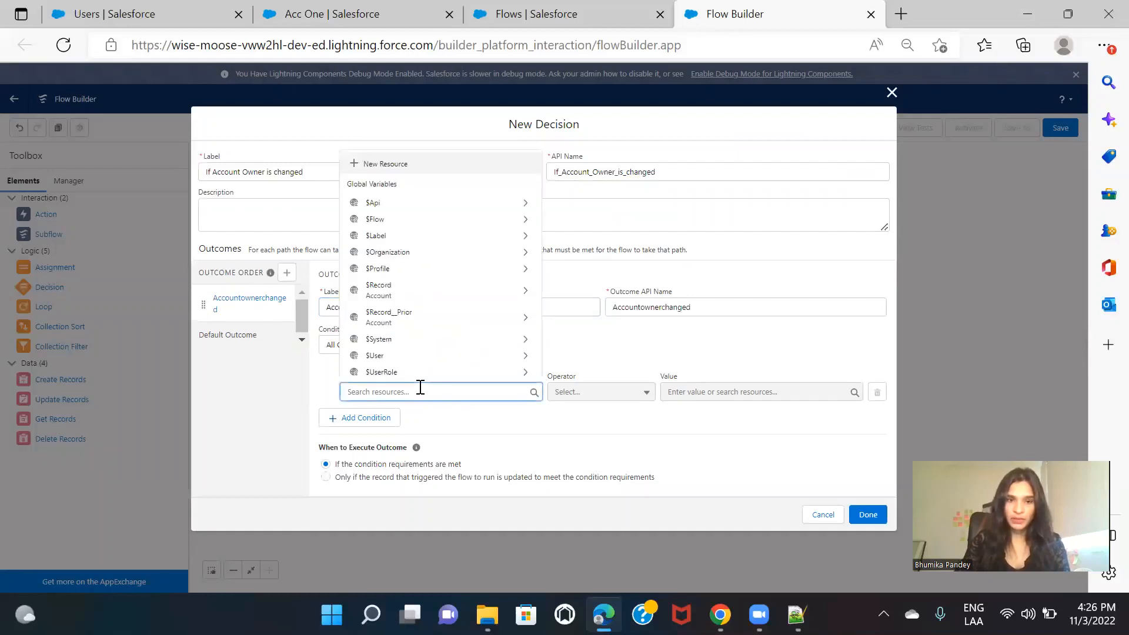
text(re)
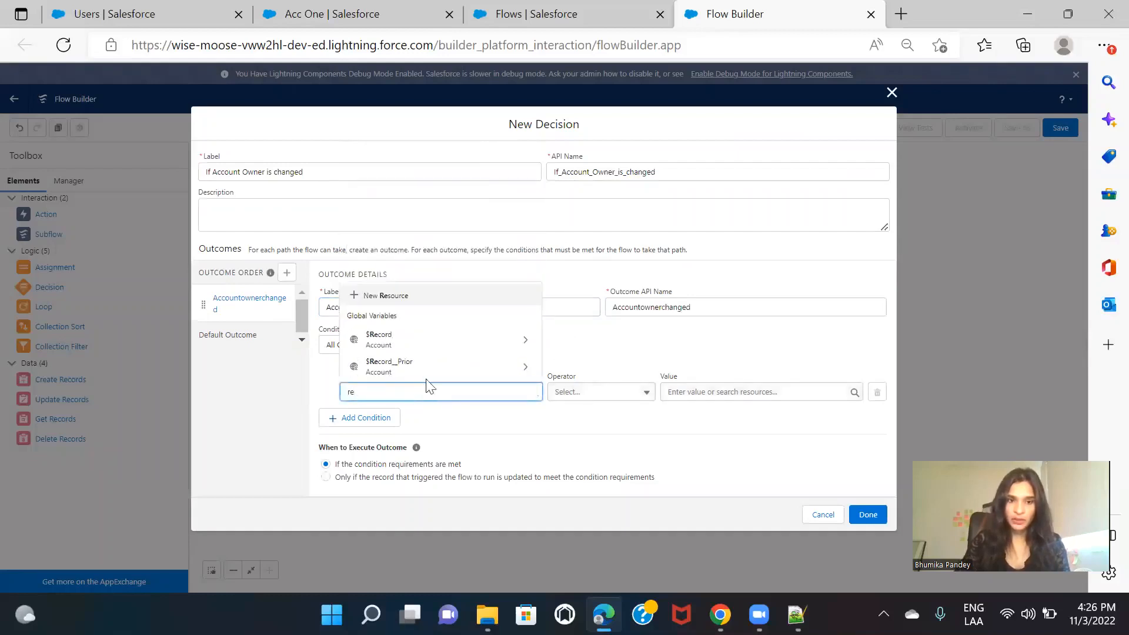
click(451, 341)
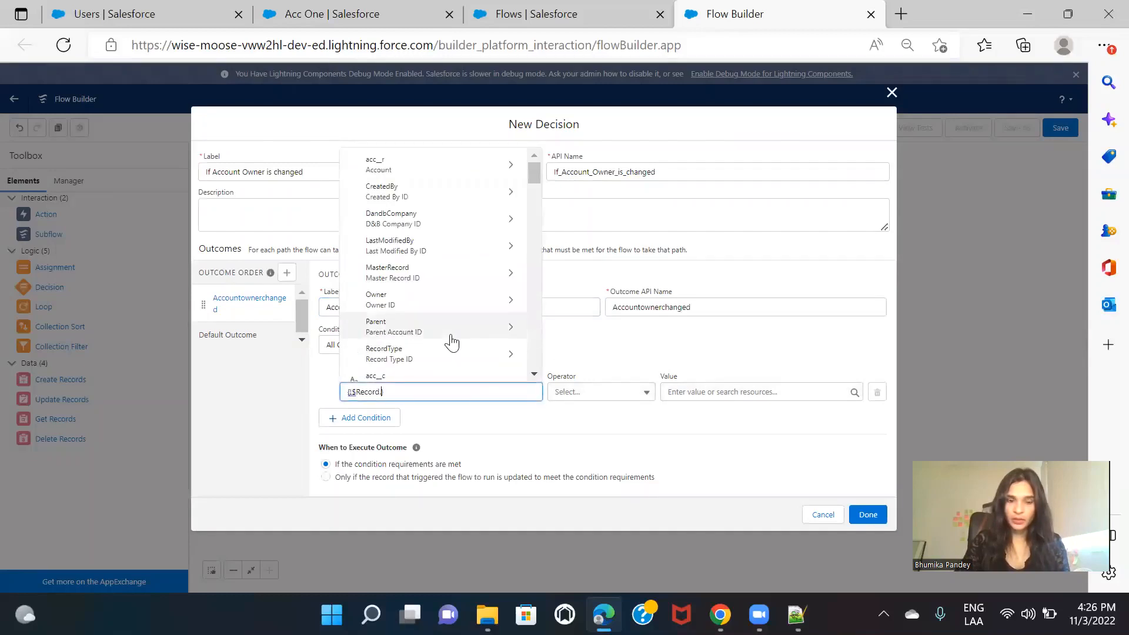
text(own)
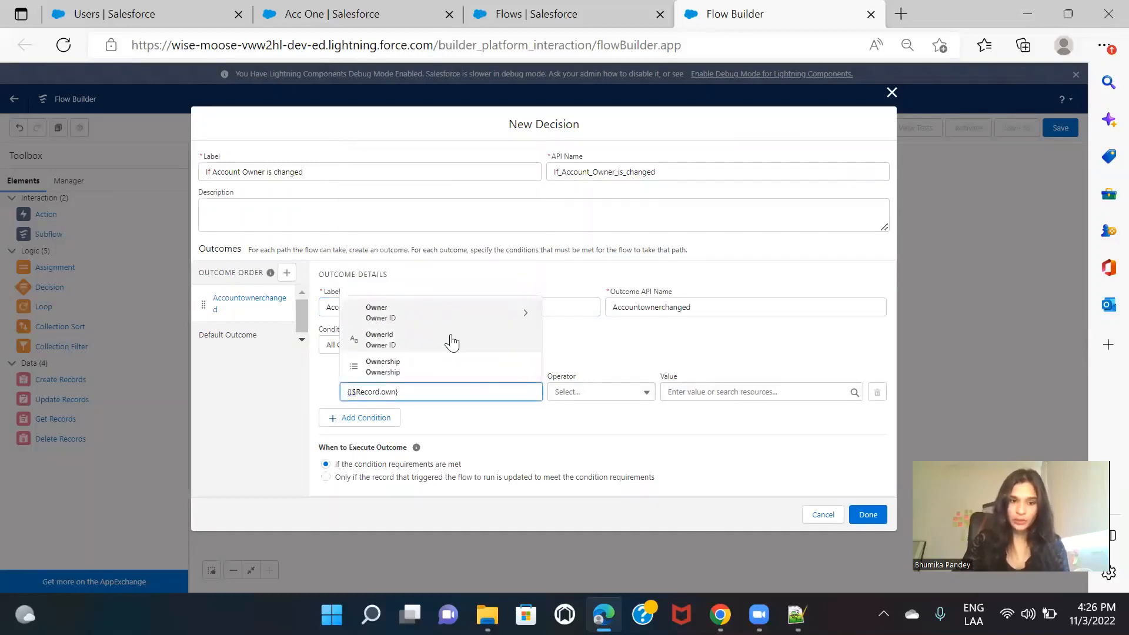
click(405, 340)
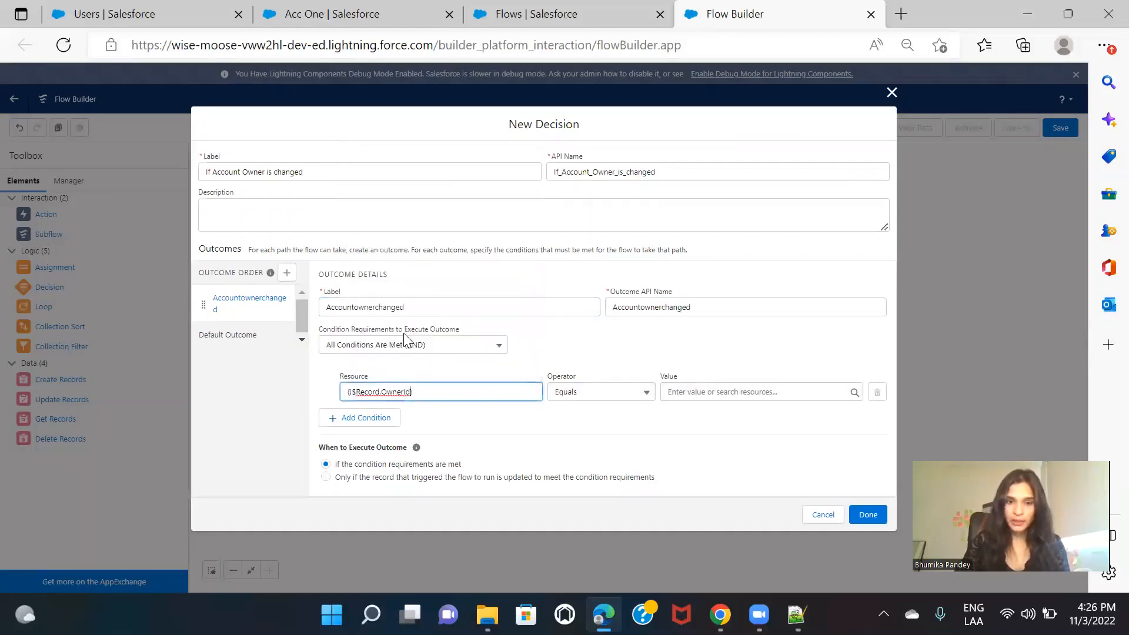
click(632, 397)
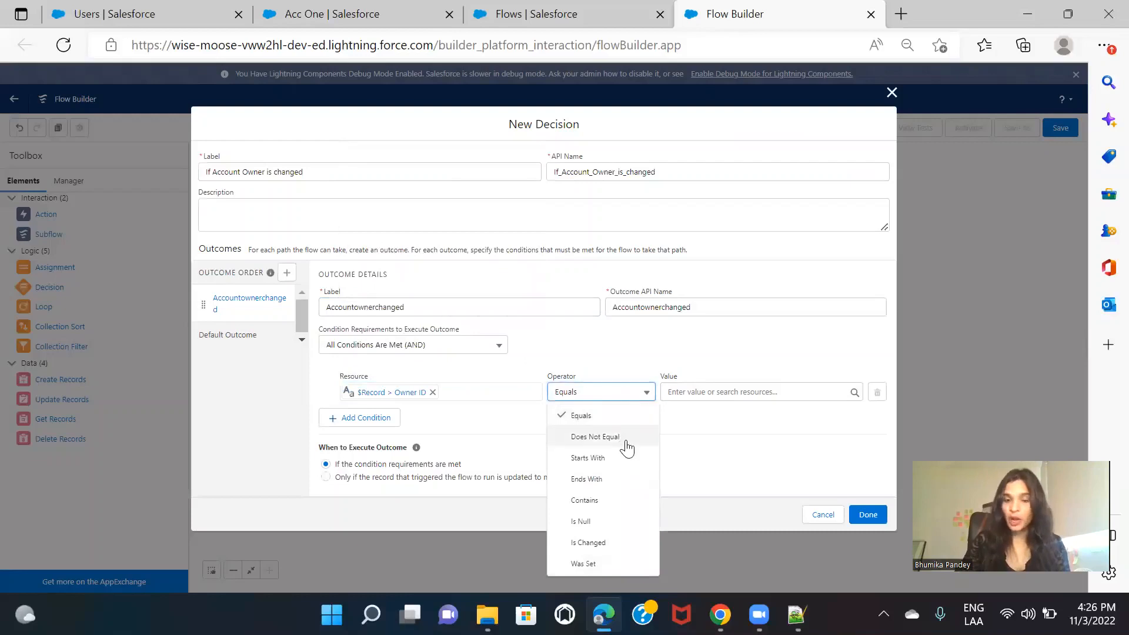
click(597, 437)
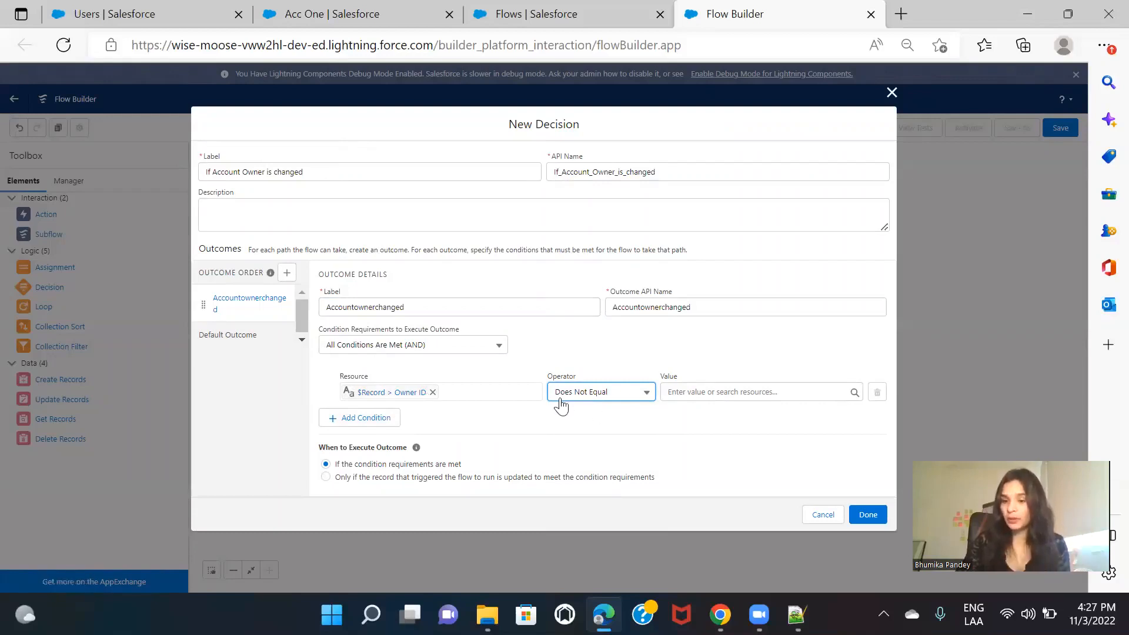
Step: Complete the decision with $Record__Prior > Owner ID as the condition value, and connect the Start element to it
click(762, 391)
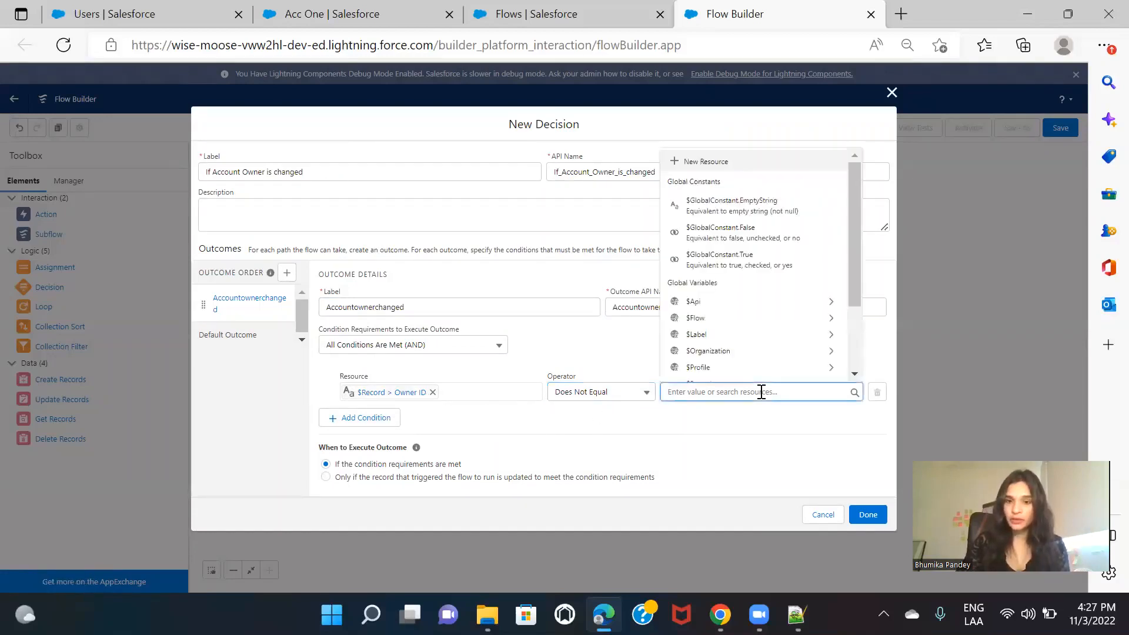
text(rec)
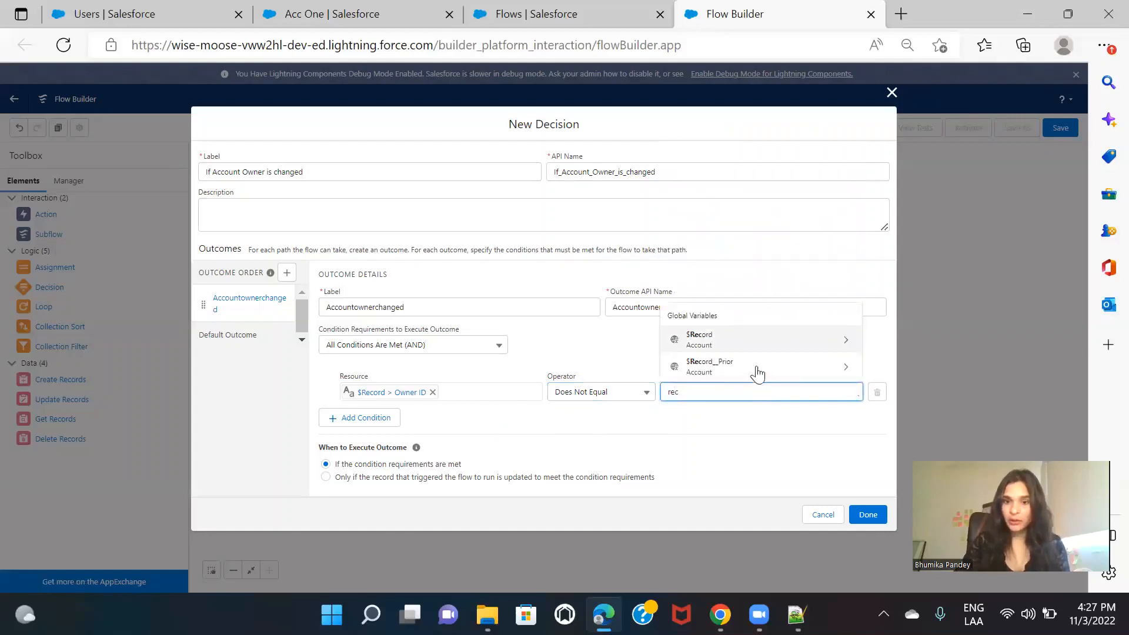
click(756, 372)
text(own)
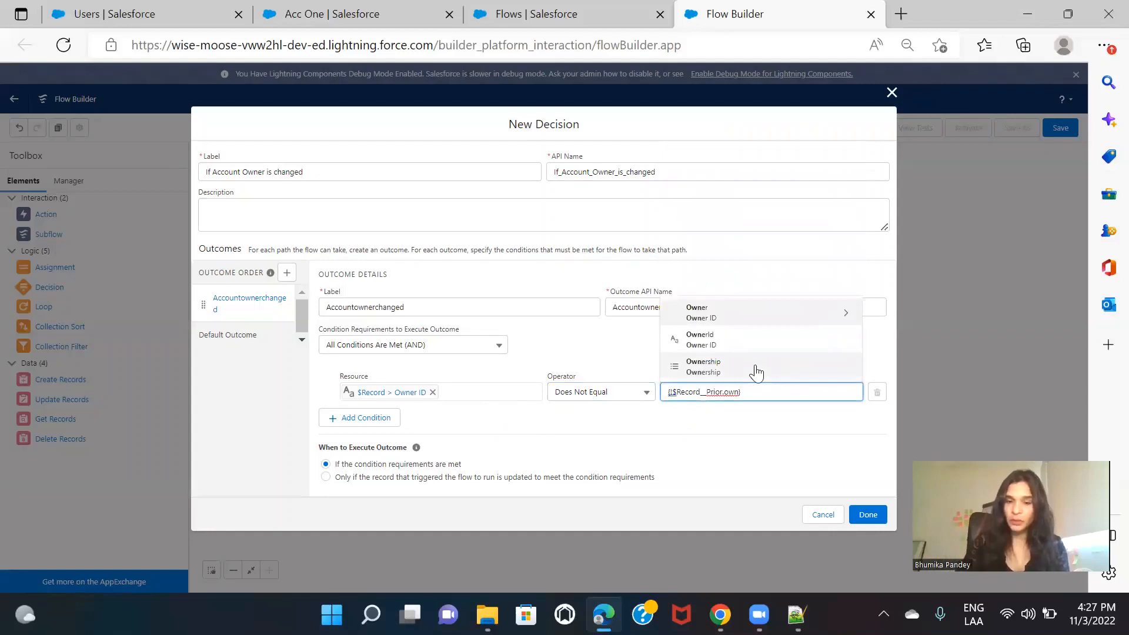
click(750, 341)
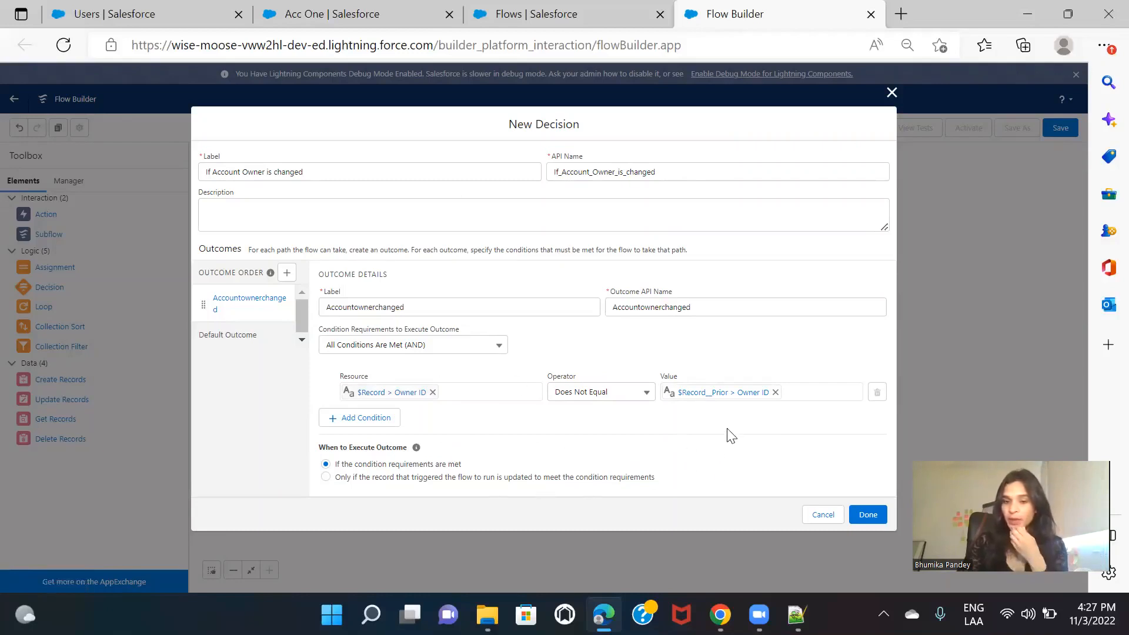
click(868, 515)
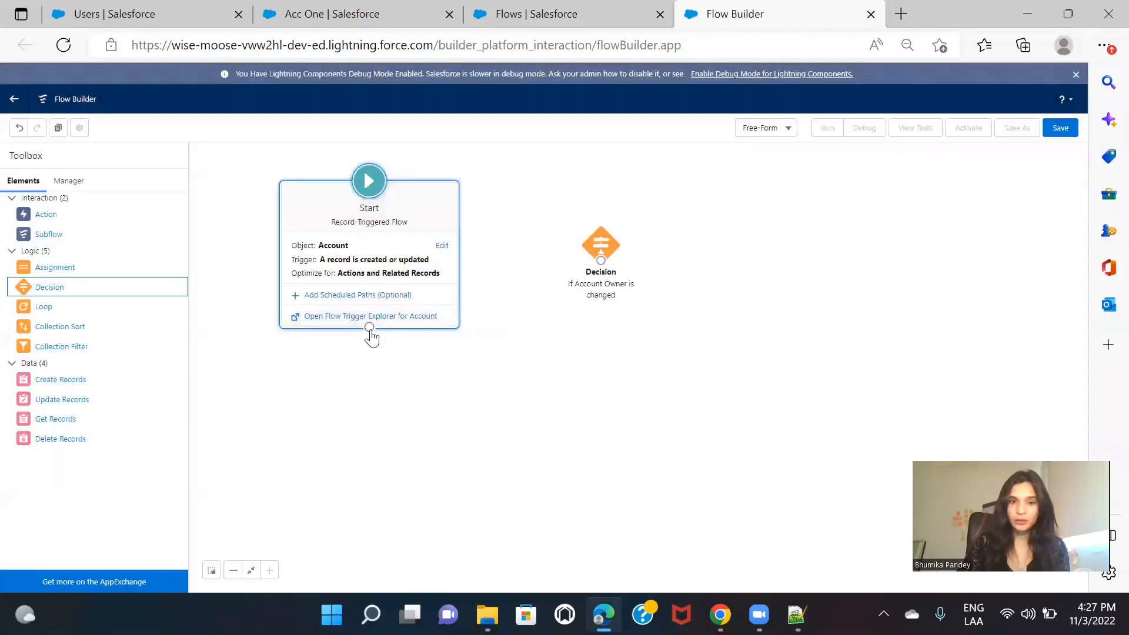
drag(570, 245, 600, 244)
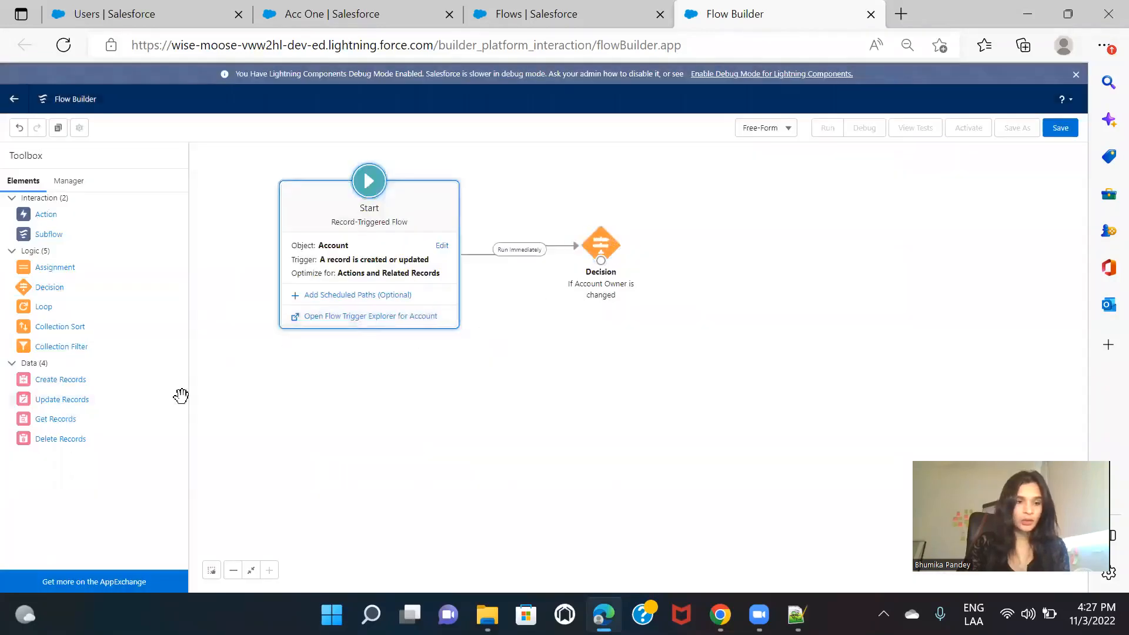
Step: Add a Create Records element beside the decision and label it "Create Platform event record"
drag(53, 379, 715, 235)
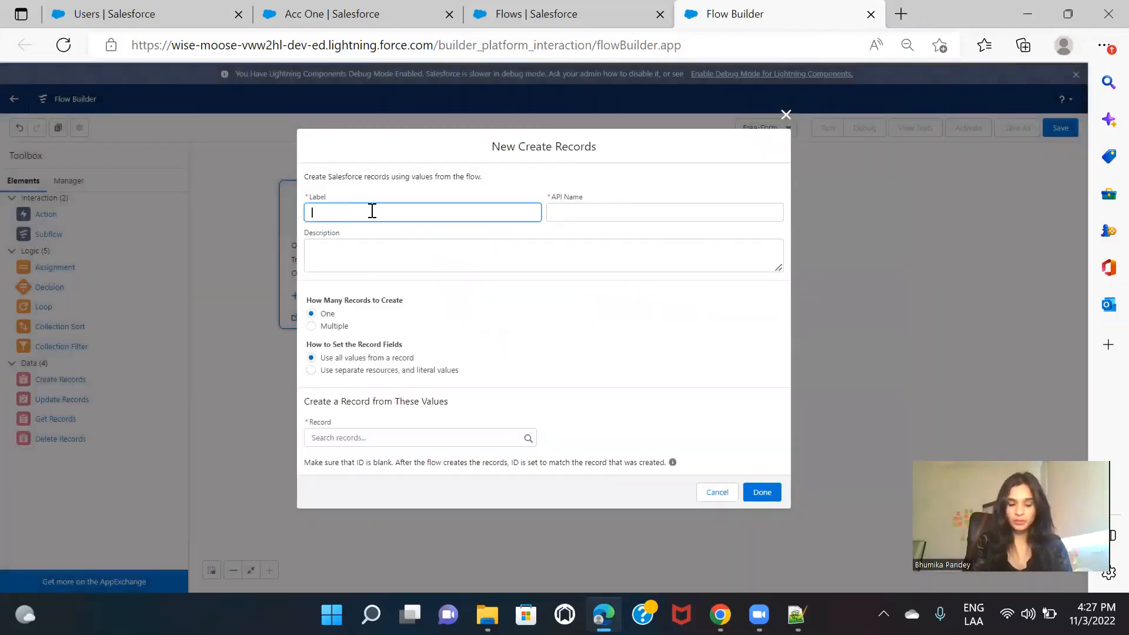
text(Create)
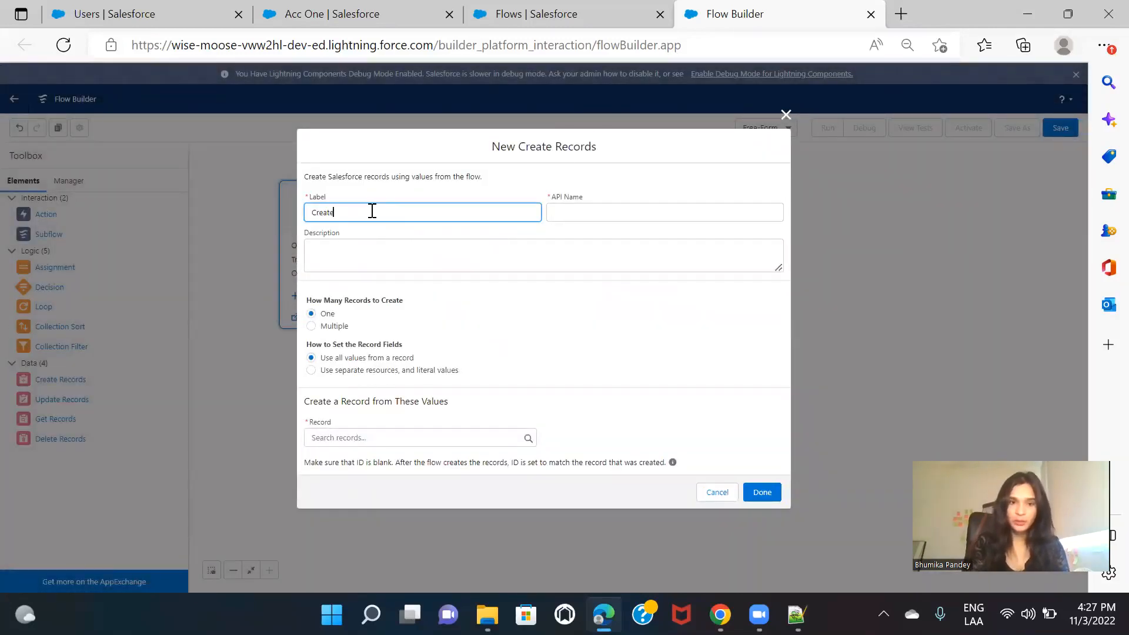
text( Platform)
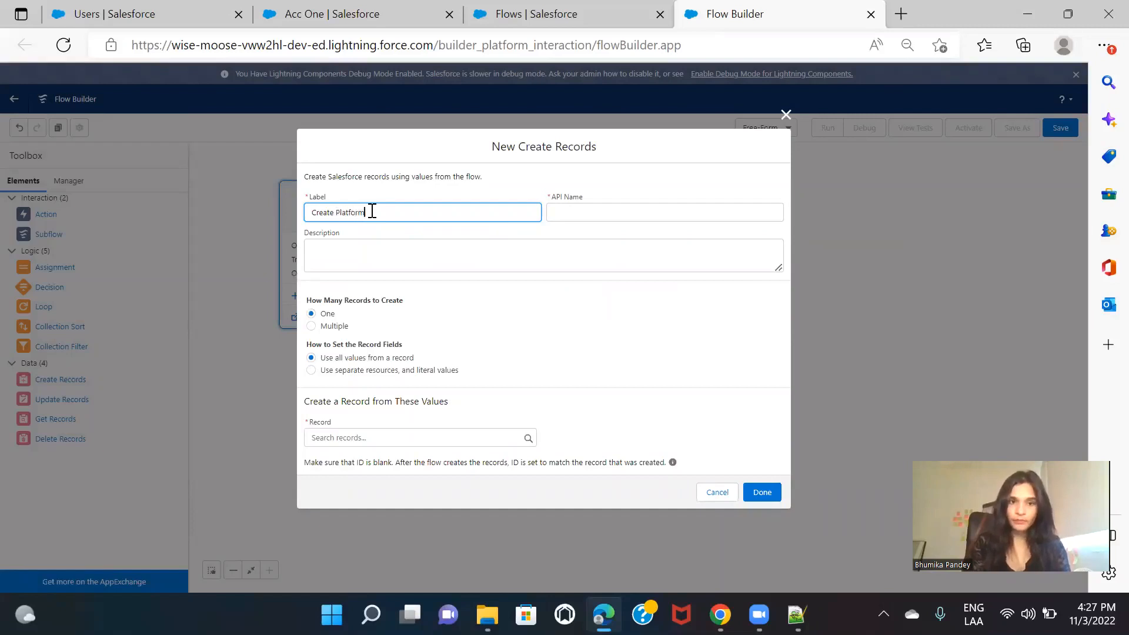
text( event i)
text(ecord)
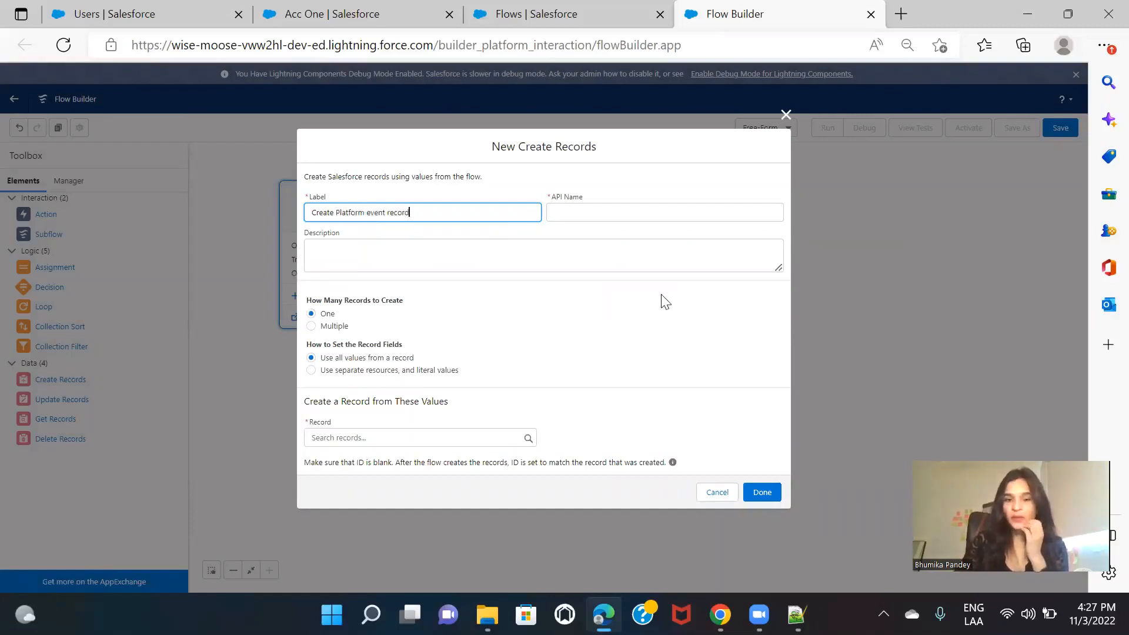
click(665, 302)
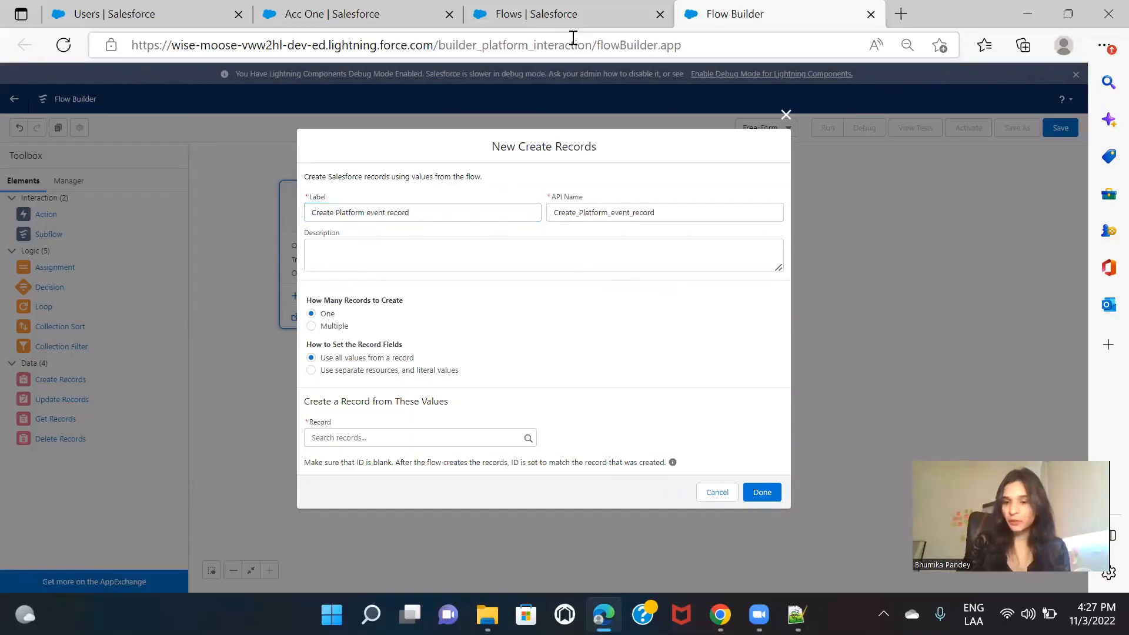
Step: Find Platform Events in the Setup tab that shows Flows and start a new platform event
click(555, 9)
click(68, 159)
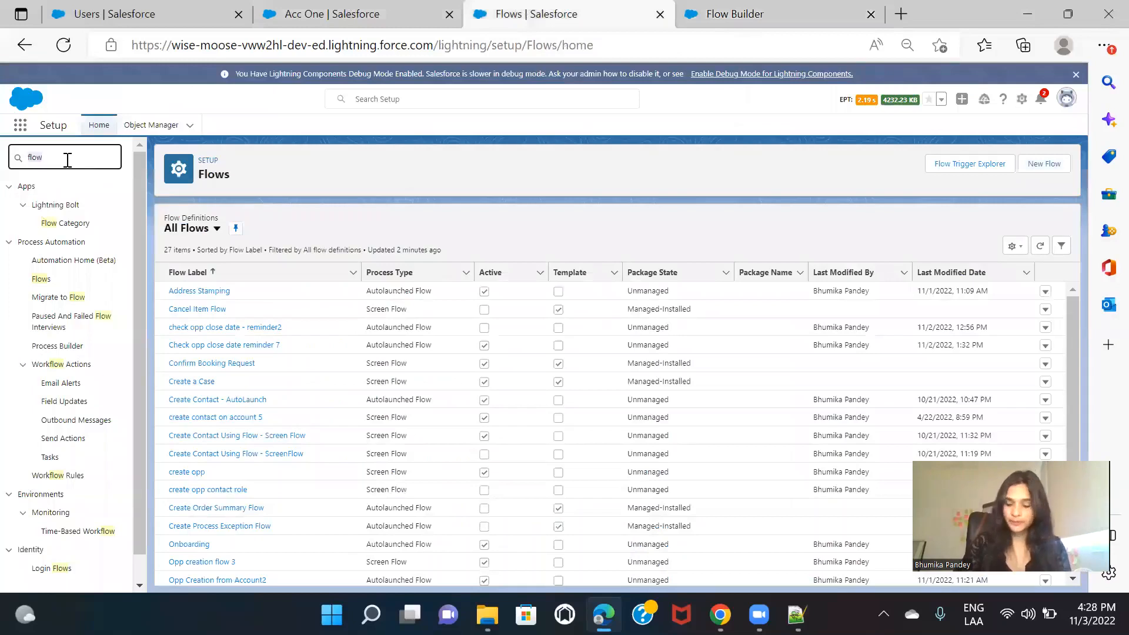
text(platfor)
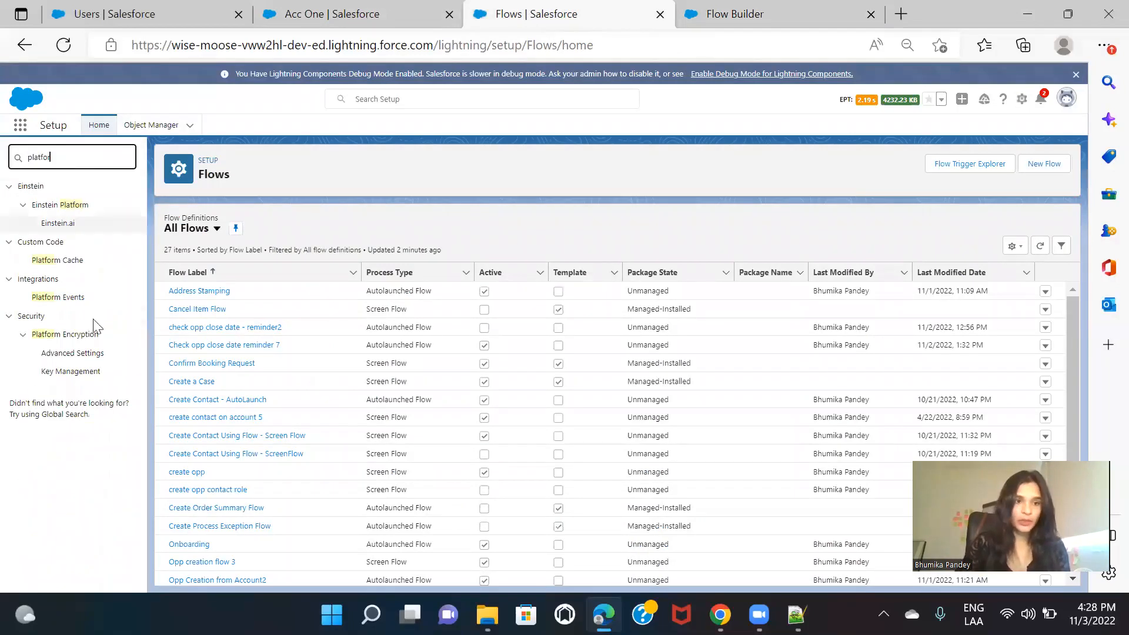
click(71, 299)
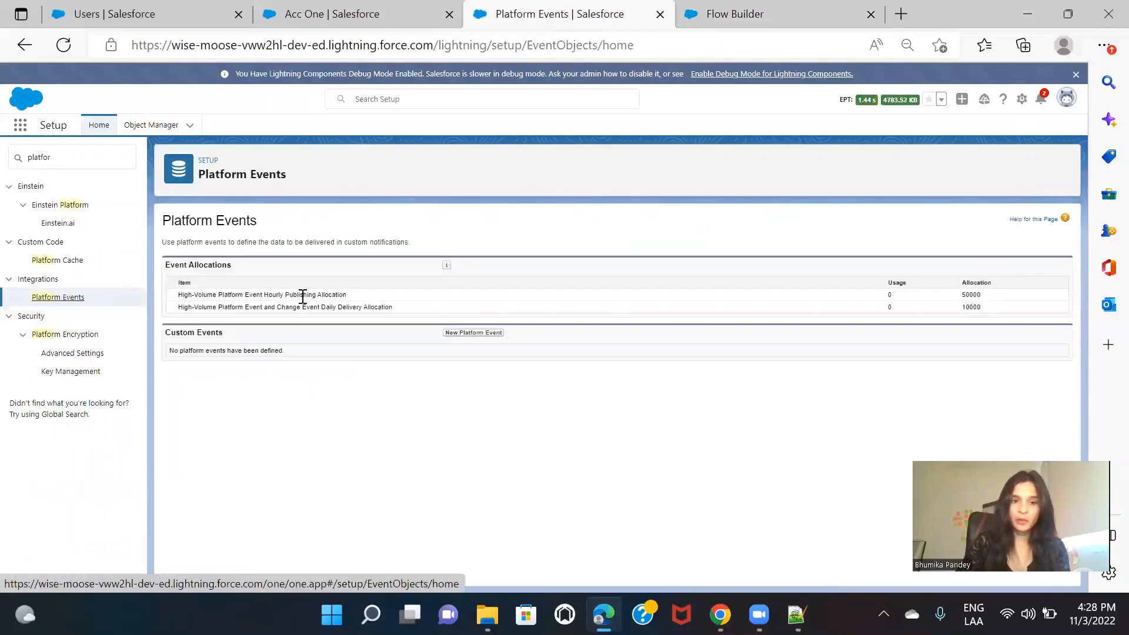
click(463, 333)
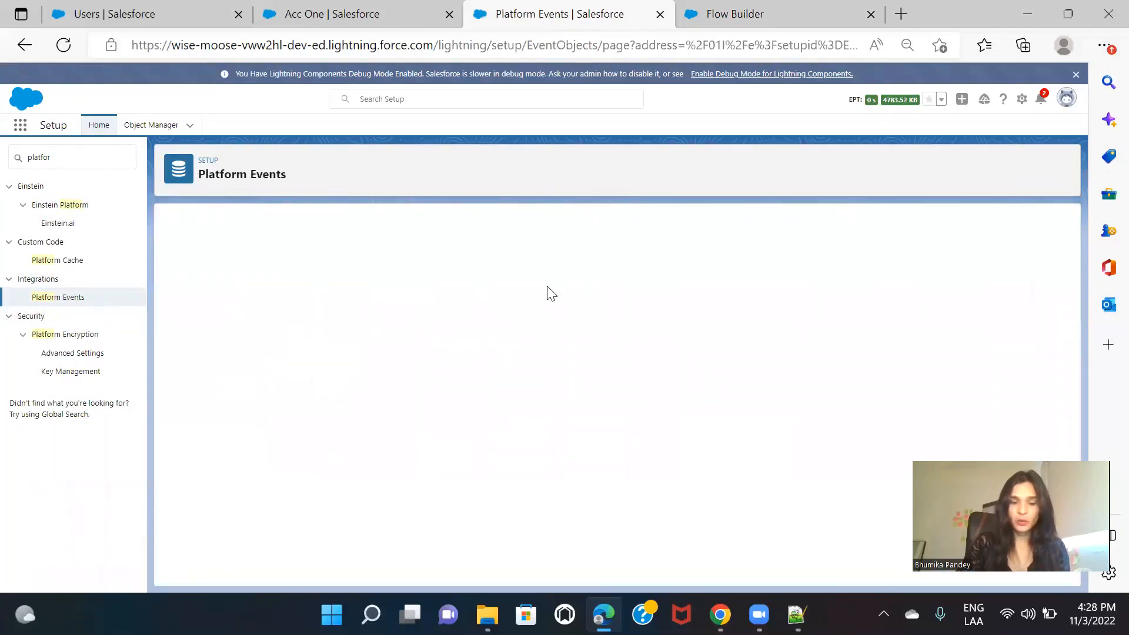
Step: Label the new platform event "Assign Permsn set", with the object name Assign_Permsn_set
click(402, 312)
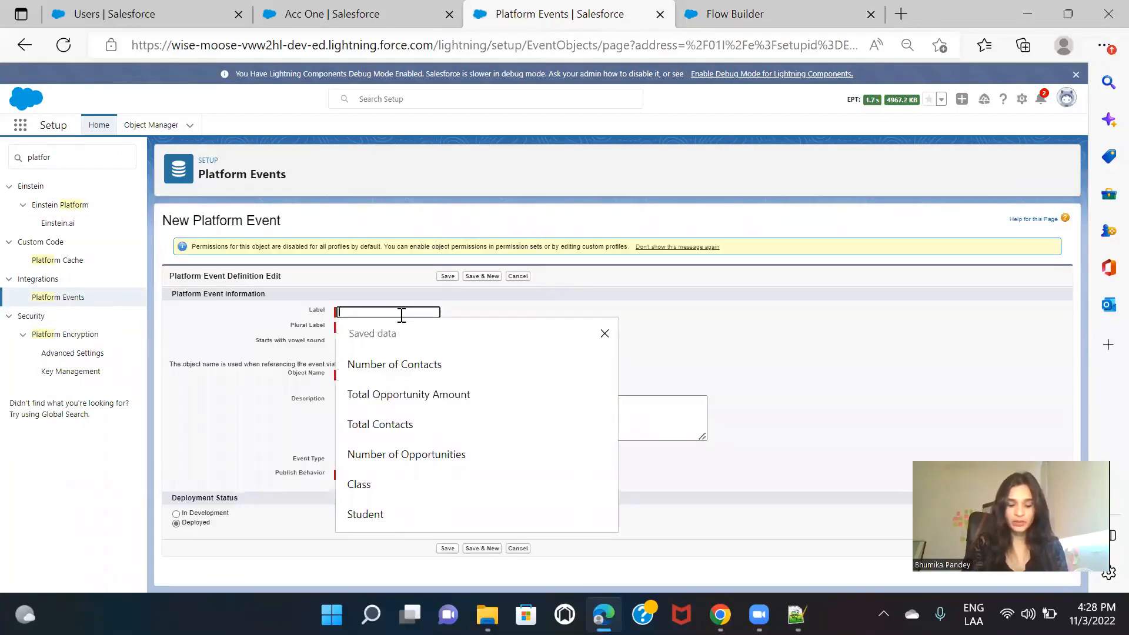
text(Assign Permoss)
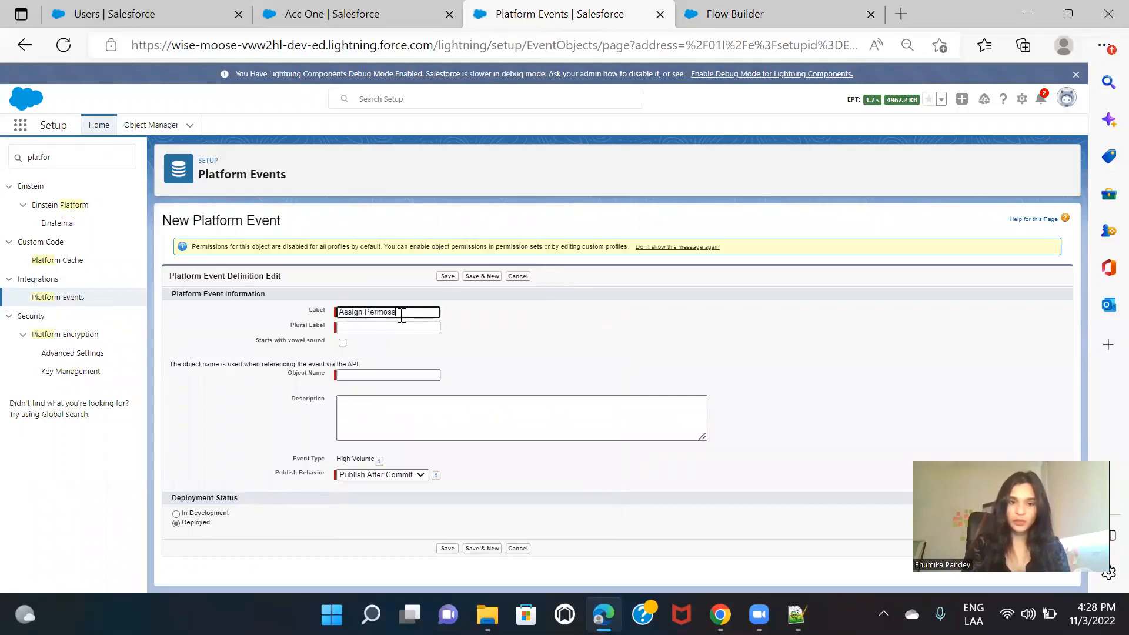
key(BackSpace)
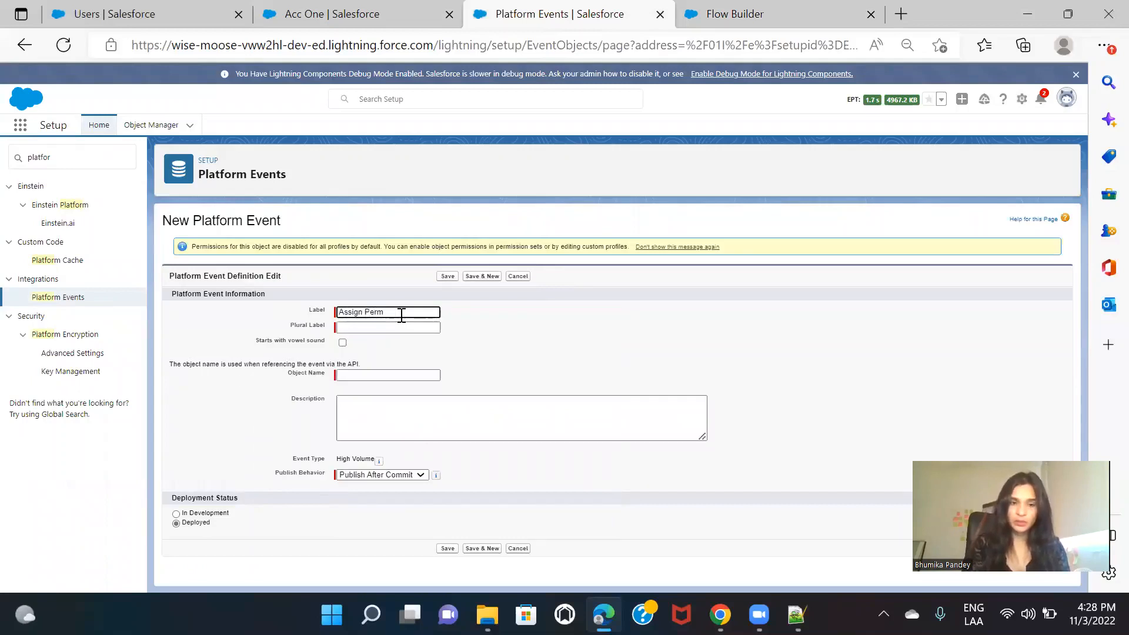
text(sn set)
click(568, 329)
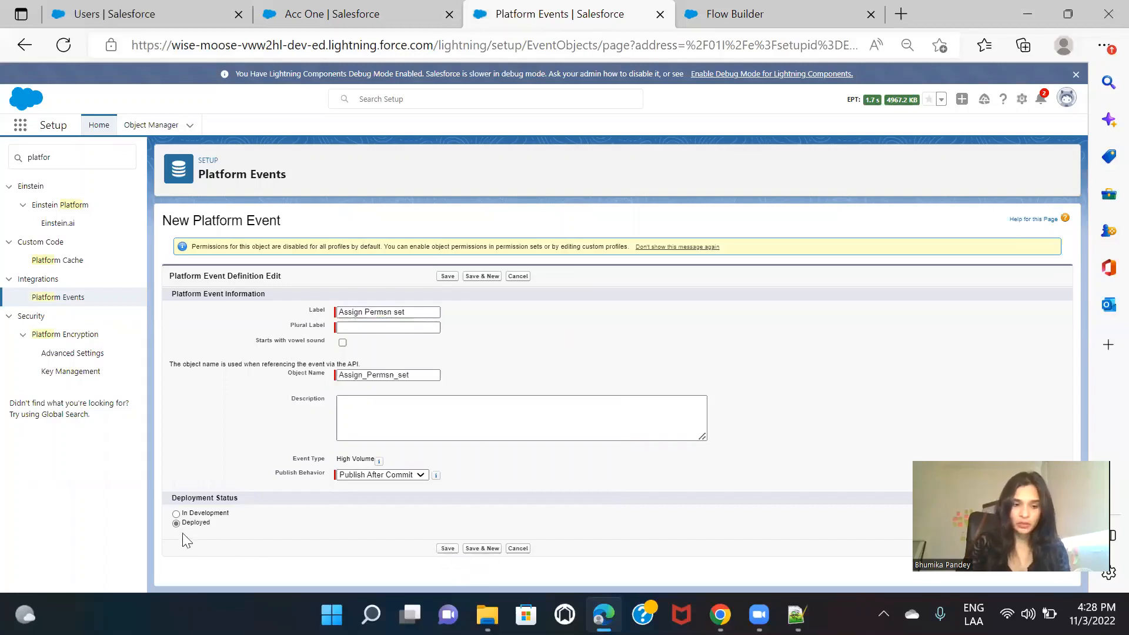
Step: Set the platform event's plural label to "Assign Permsn sets" and save the event definition
click(446, 550)
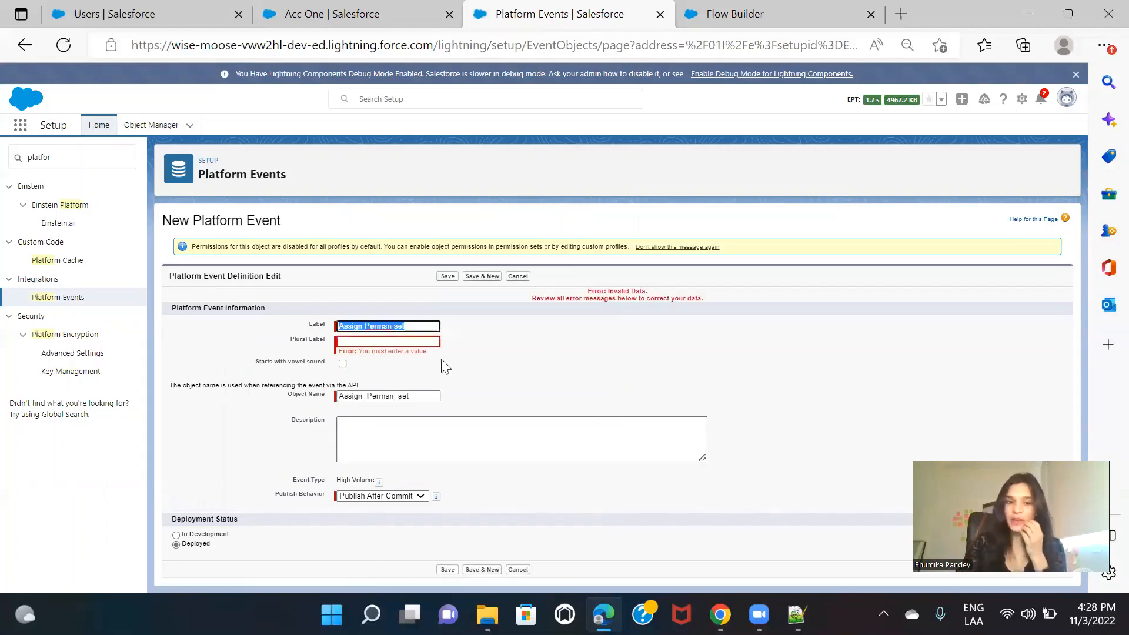
click(412, 334)
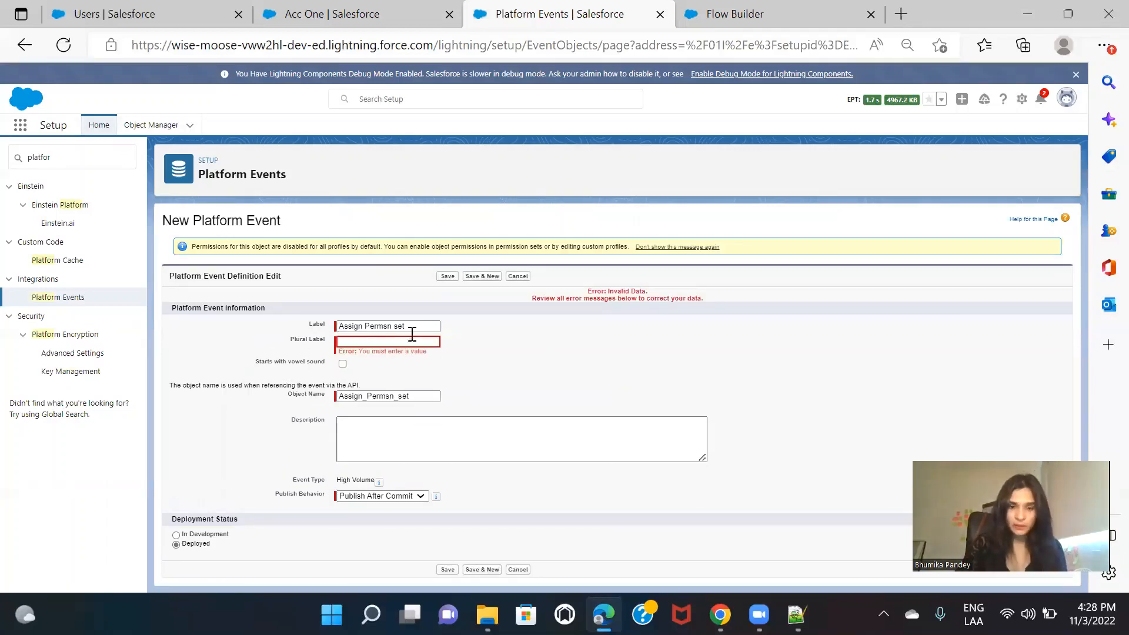
triple_click(412, 333)
key(ctrl+c)
click(378, 343)
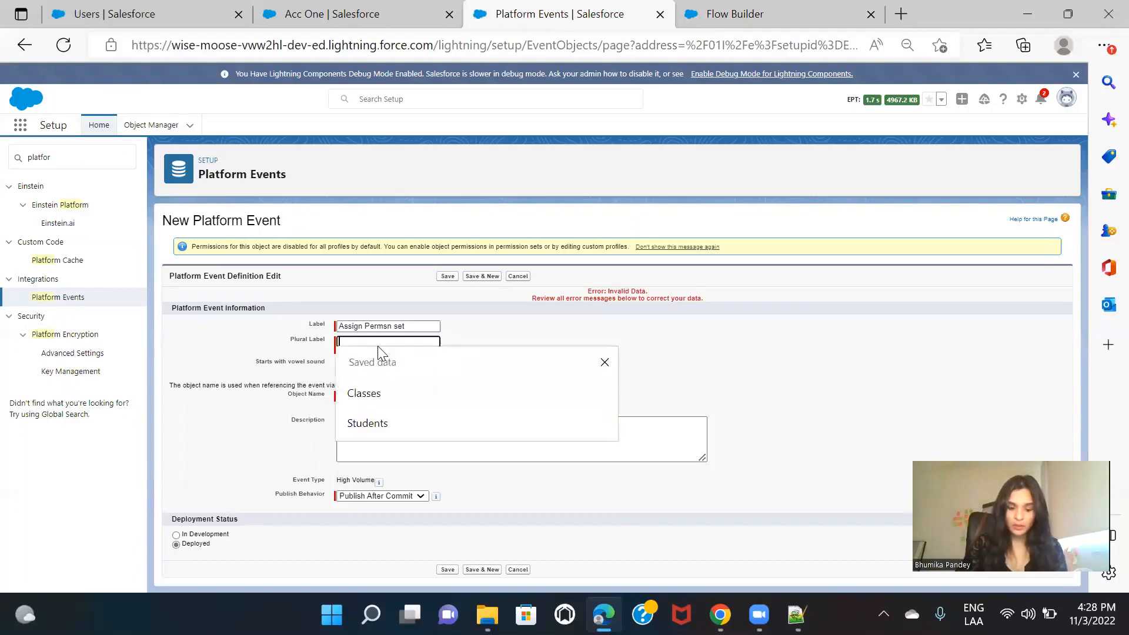
key(ctrl+v)
text(s)
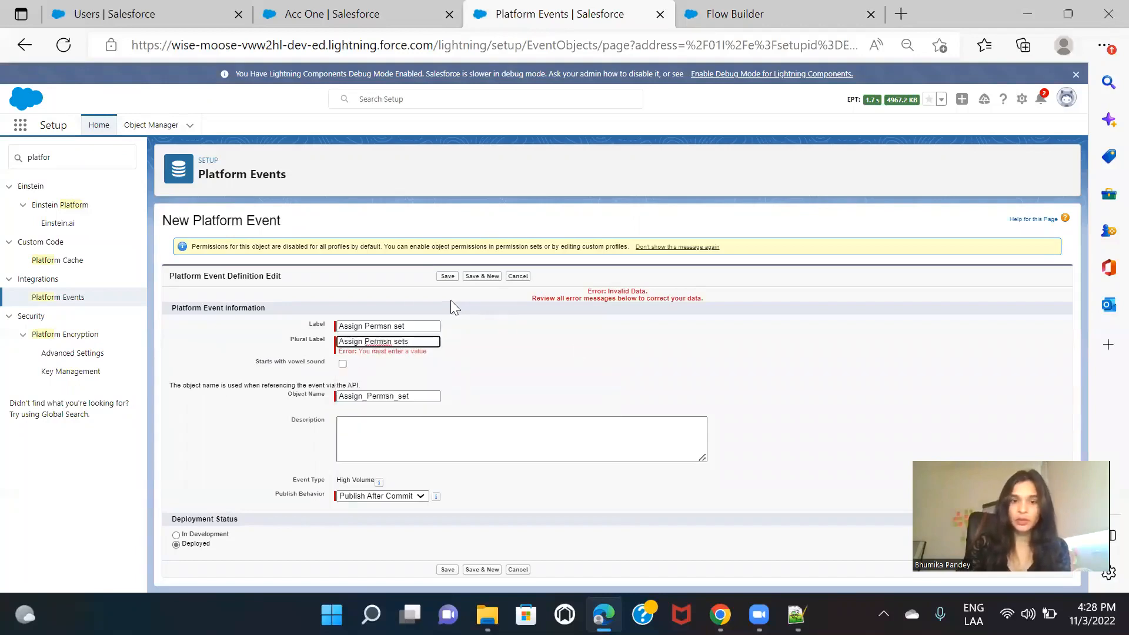
click(447, 276)
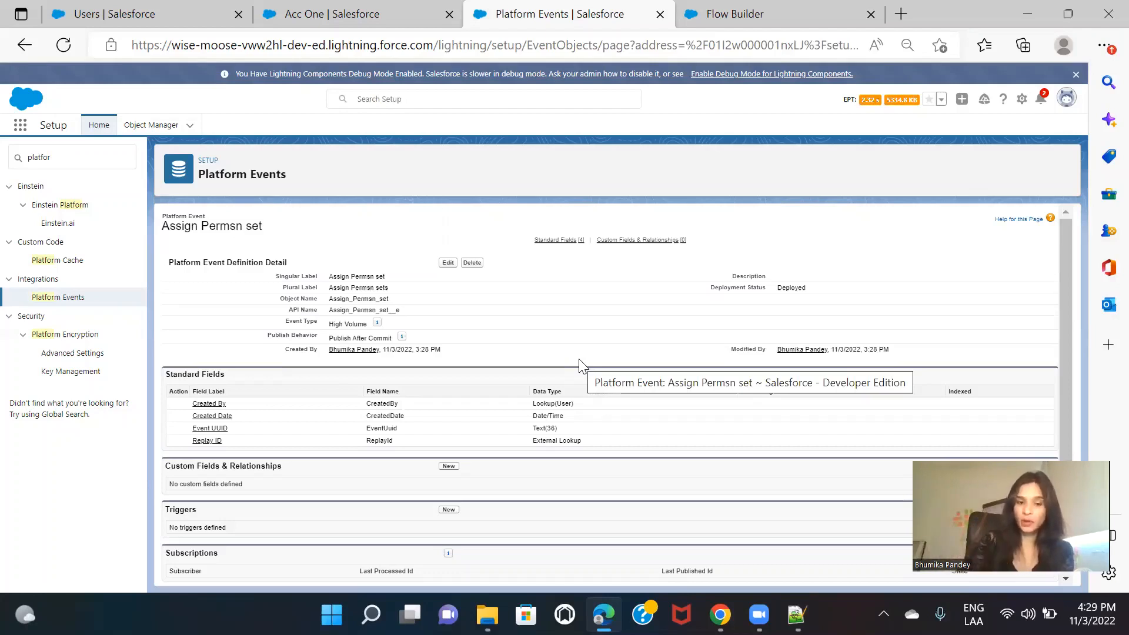
Step: Start a new custom field on the Assign Permsn set event with the Text data type
click(448, 466)
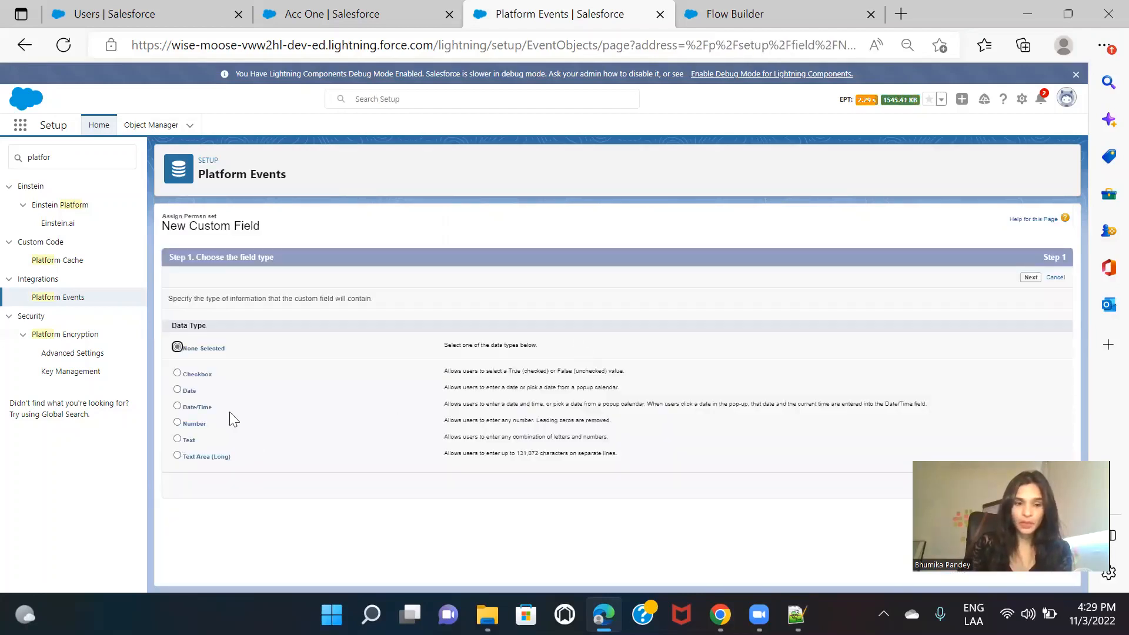
click(195, 422)
click(190, 442)
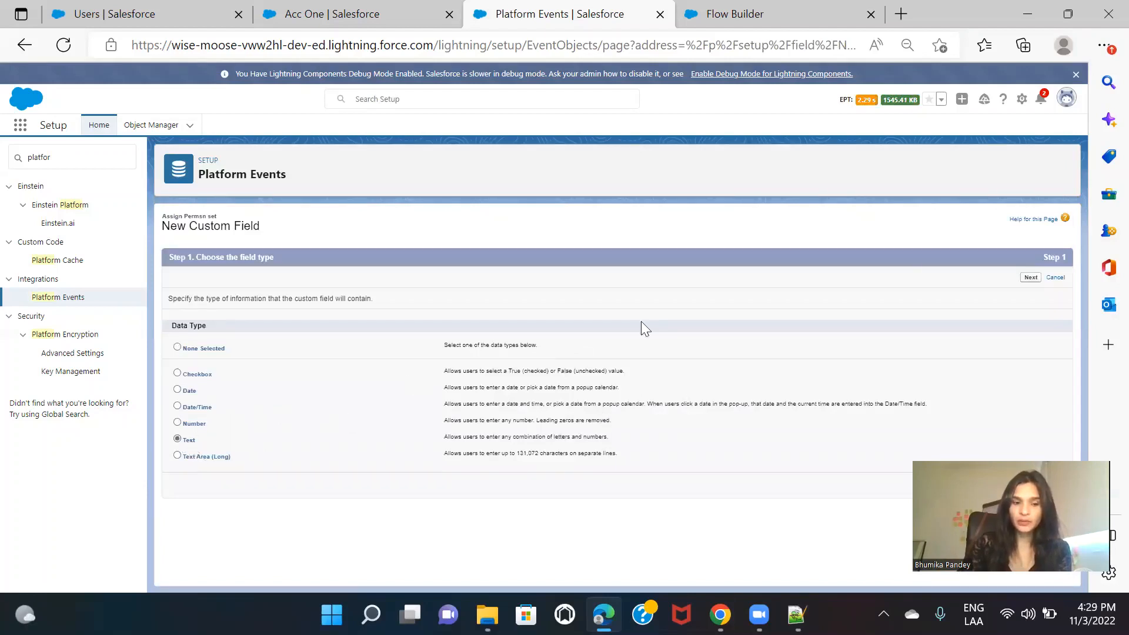
click(1031, 279)
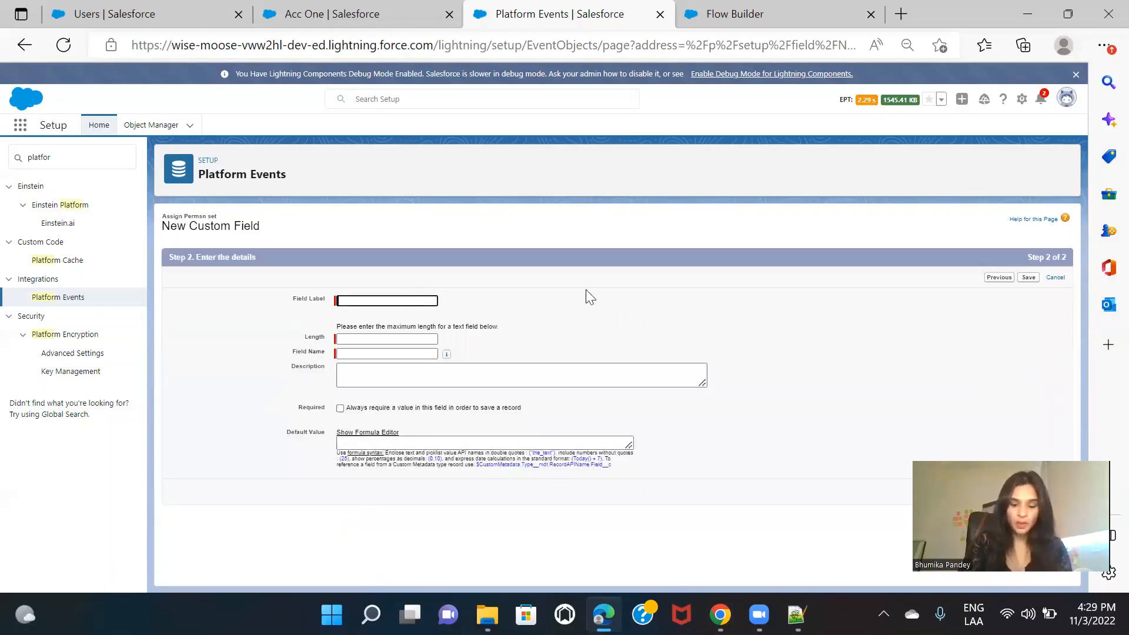
Step: Label the text field "Account Owner Id" with length 18, save it, and return to the Flow Builder tab
text(Accou)
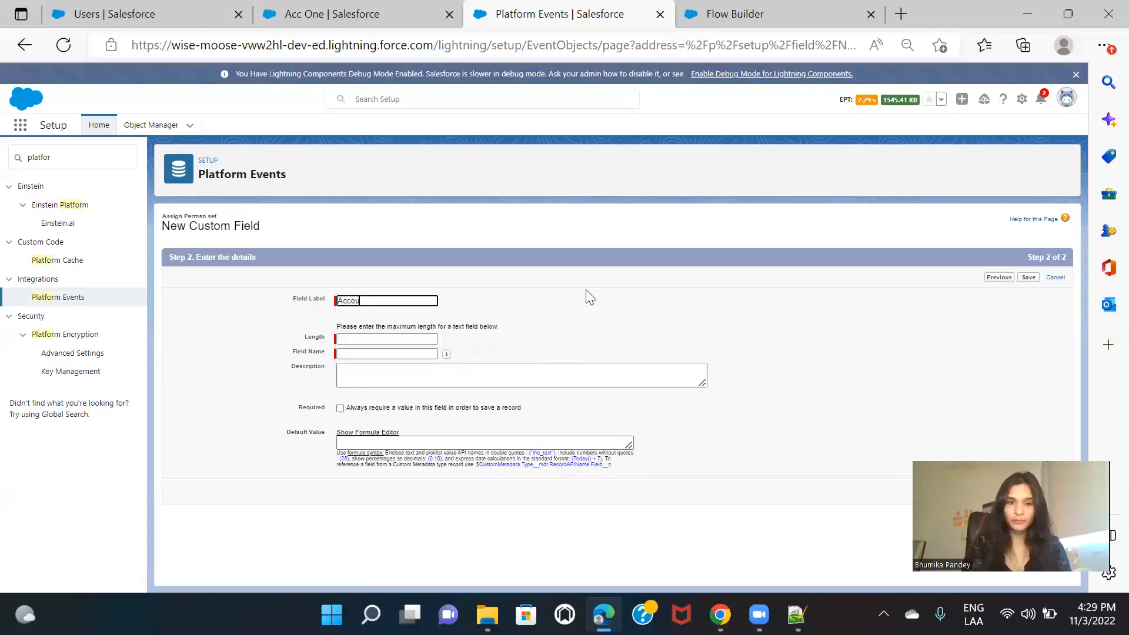
text(nt Owner Id)
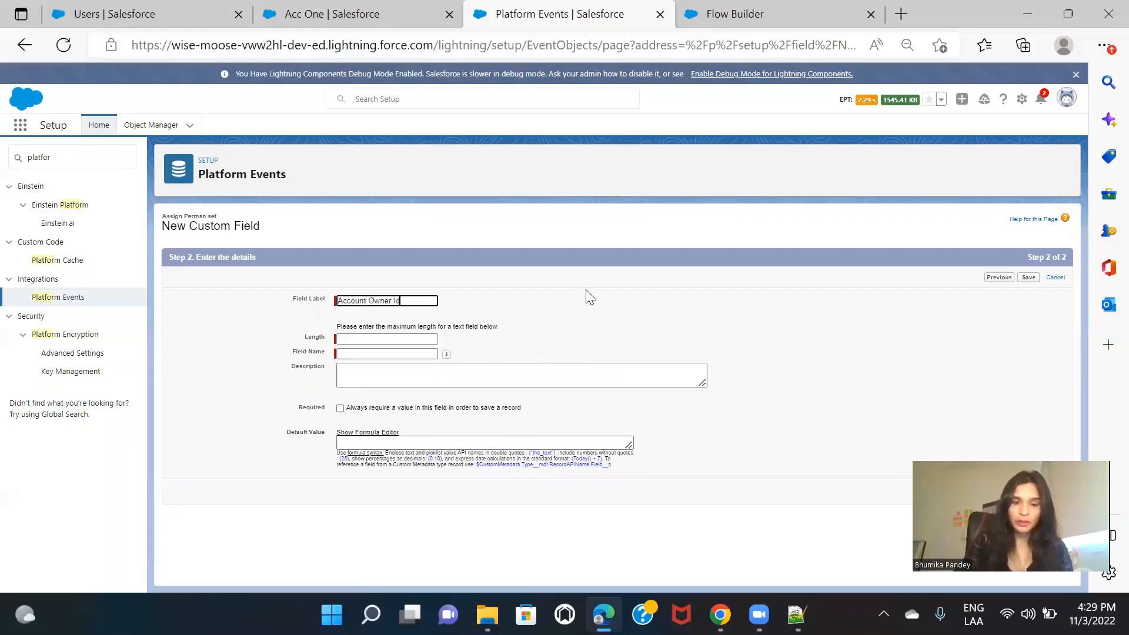
click(390, 340)
click(390, 340)
text(18)
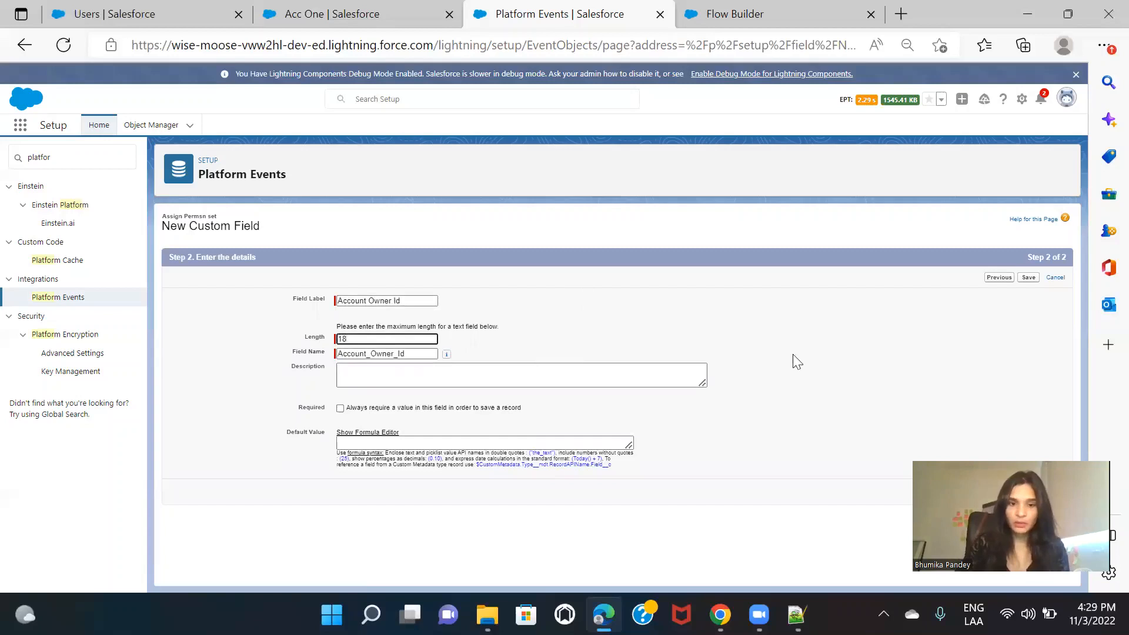
click(1028, 278)
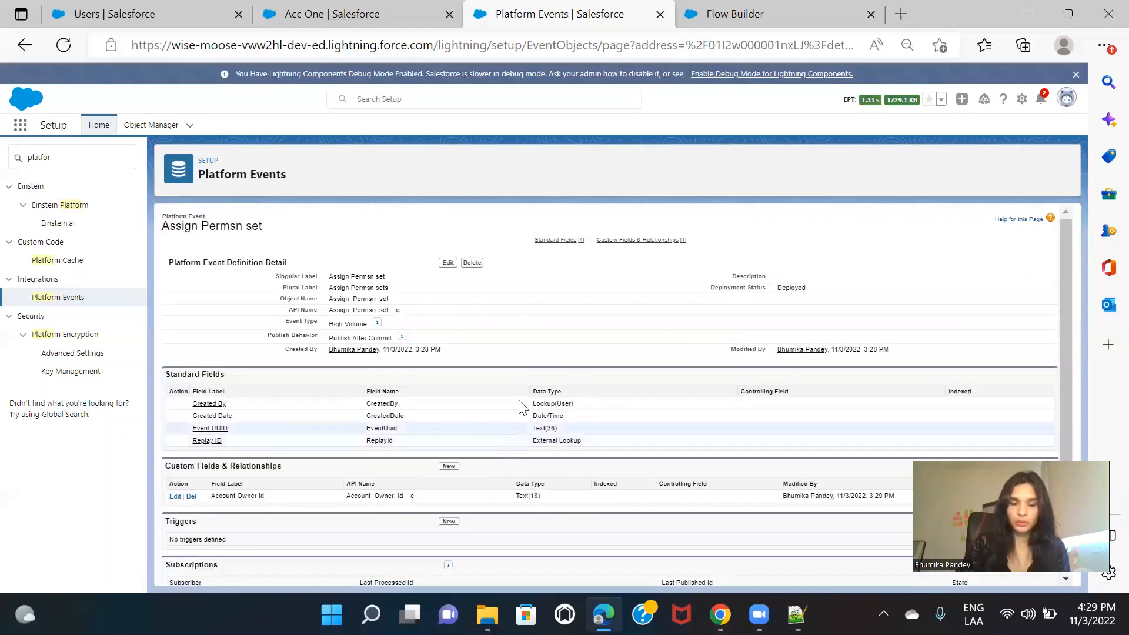
scroll(634, 336, down, 1)
scroll(634, 336, up, 1)
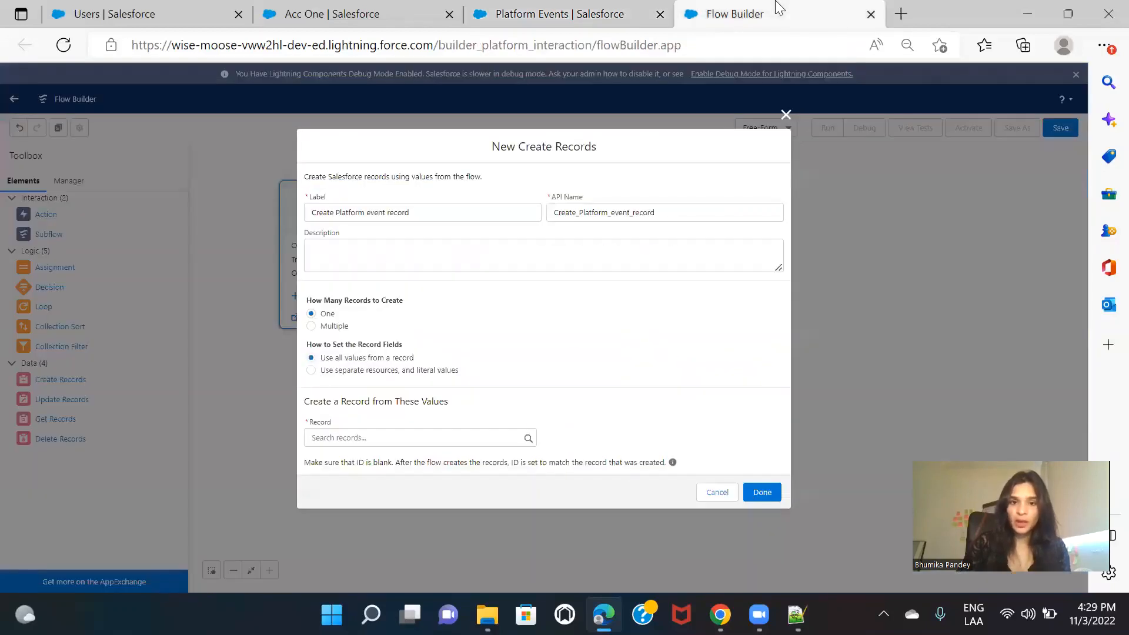
click(773, 12)
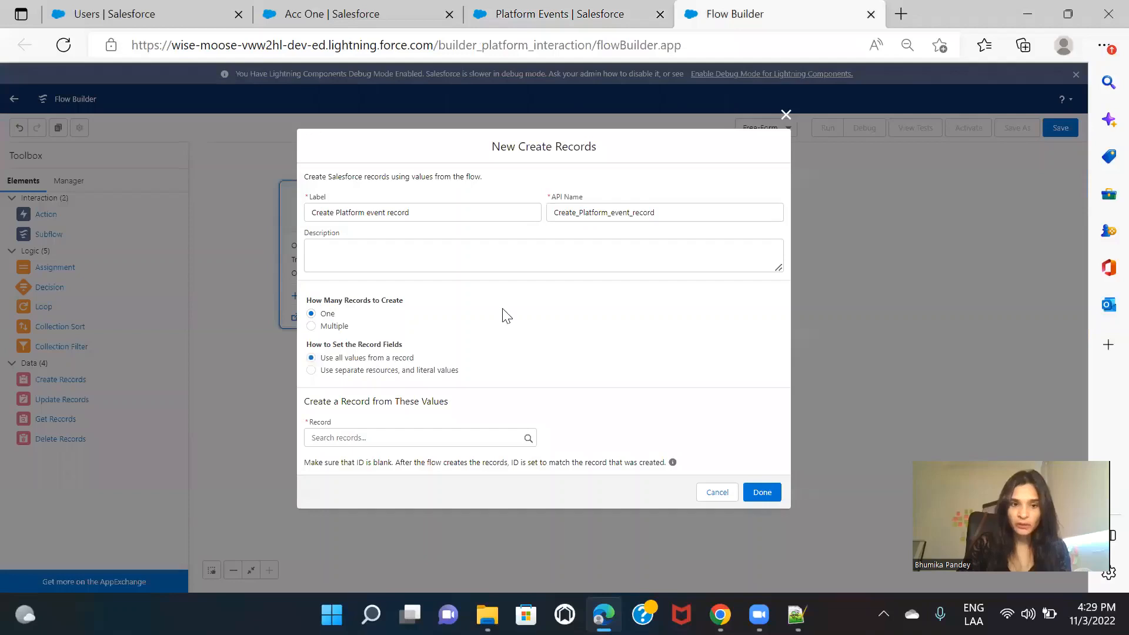
click(349, 375)
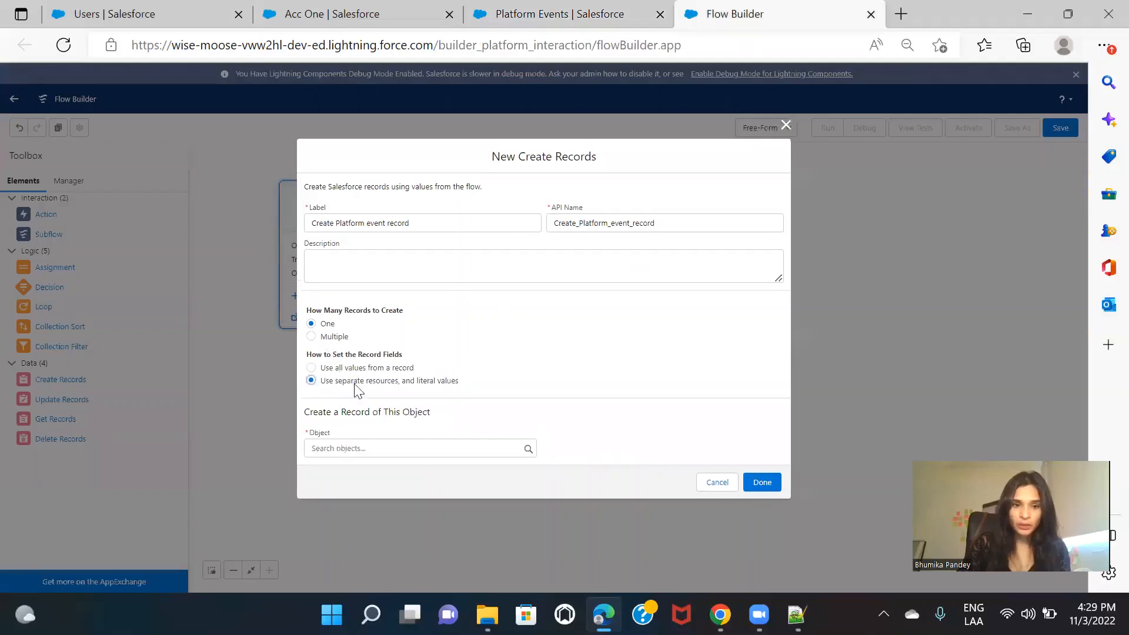
click(388, 449)
text(platfo)
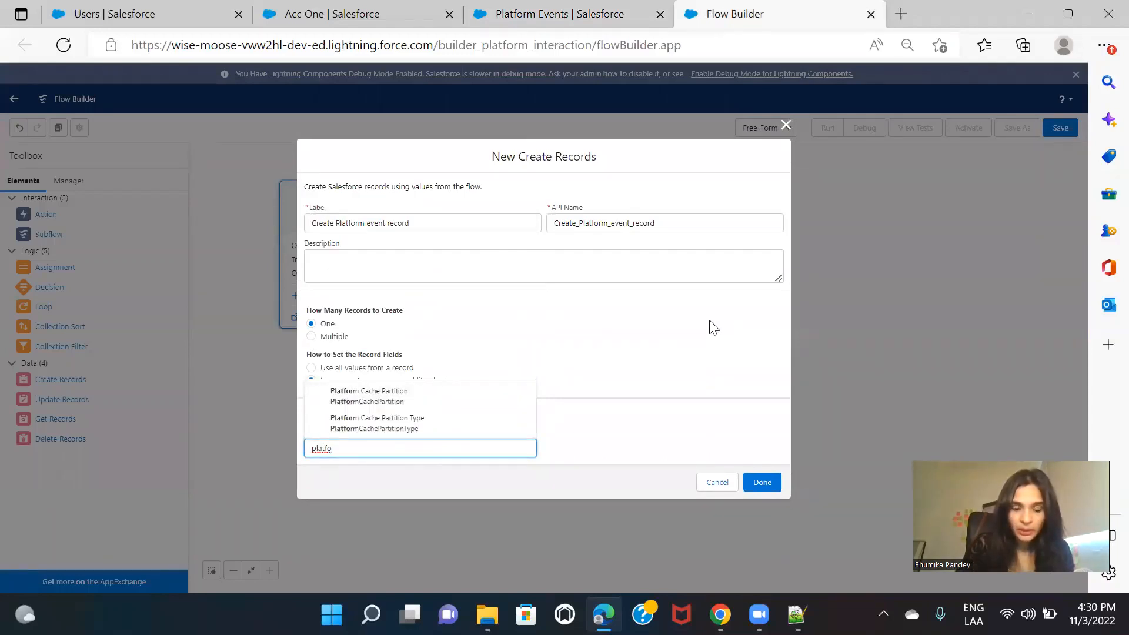
key(BackSpace)
key(BackSpace)
key(BackSpace)
key(BackSpace)
key(BackSpace)
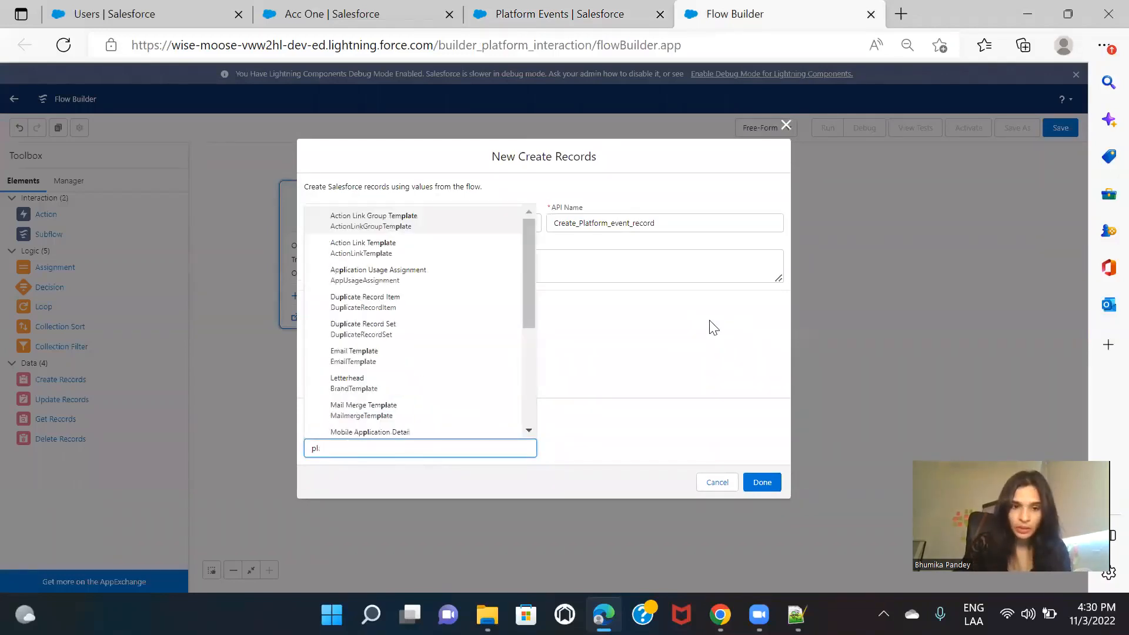
key(BackSpace)
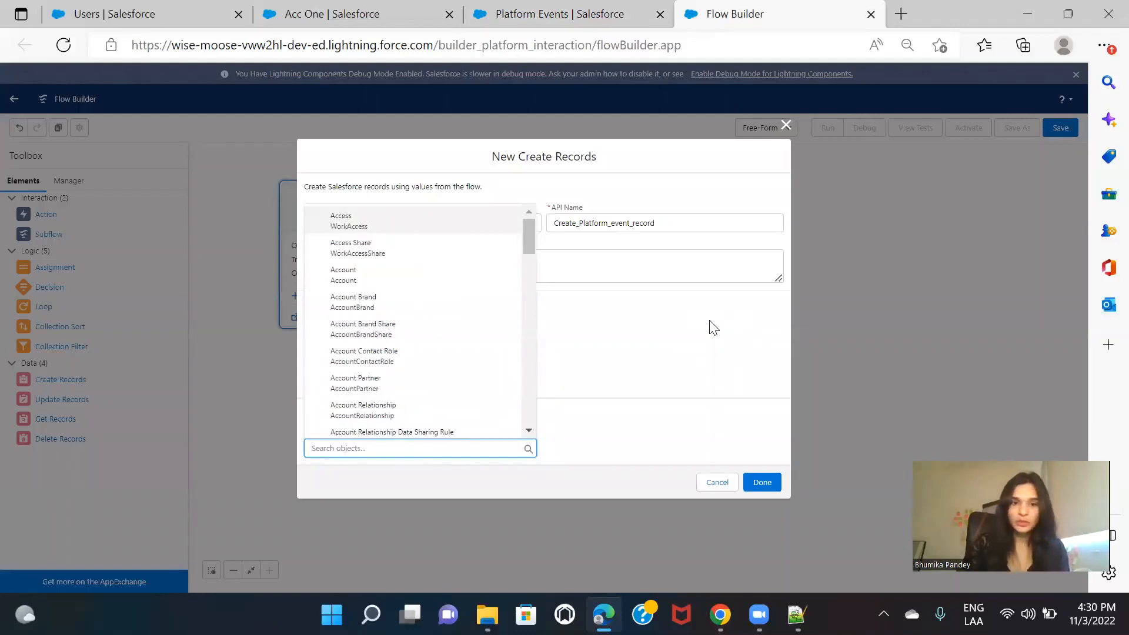
click(714, 327)
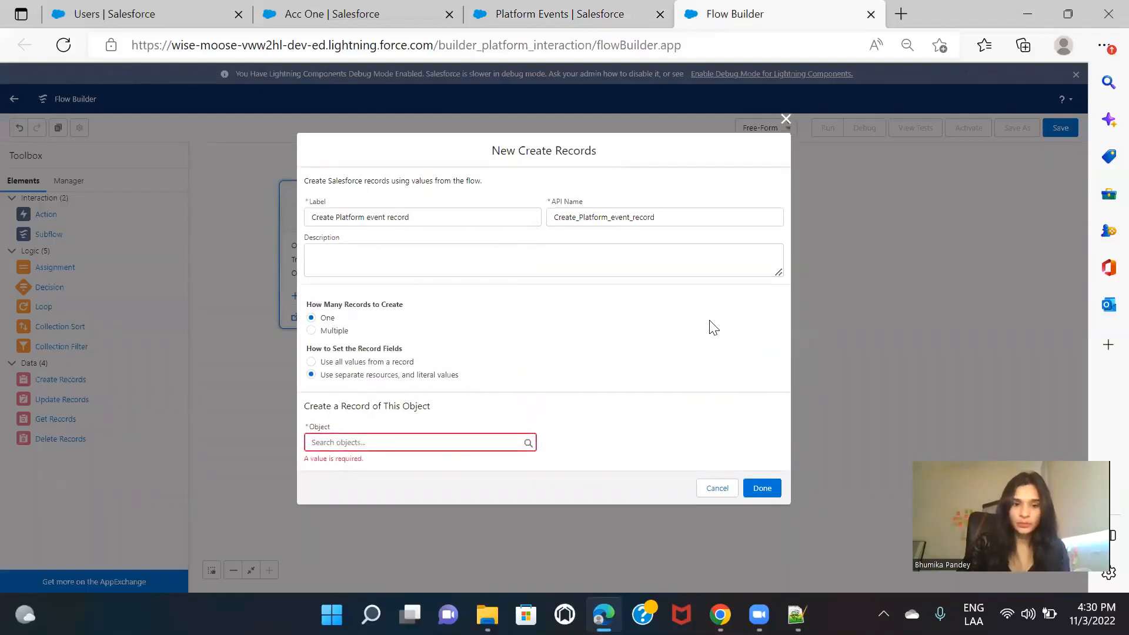
click(786, 117)
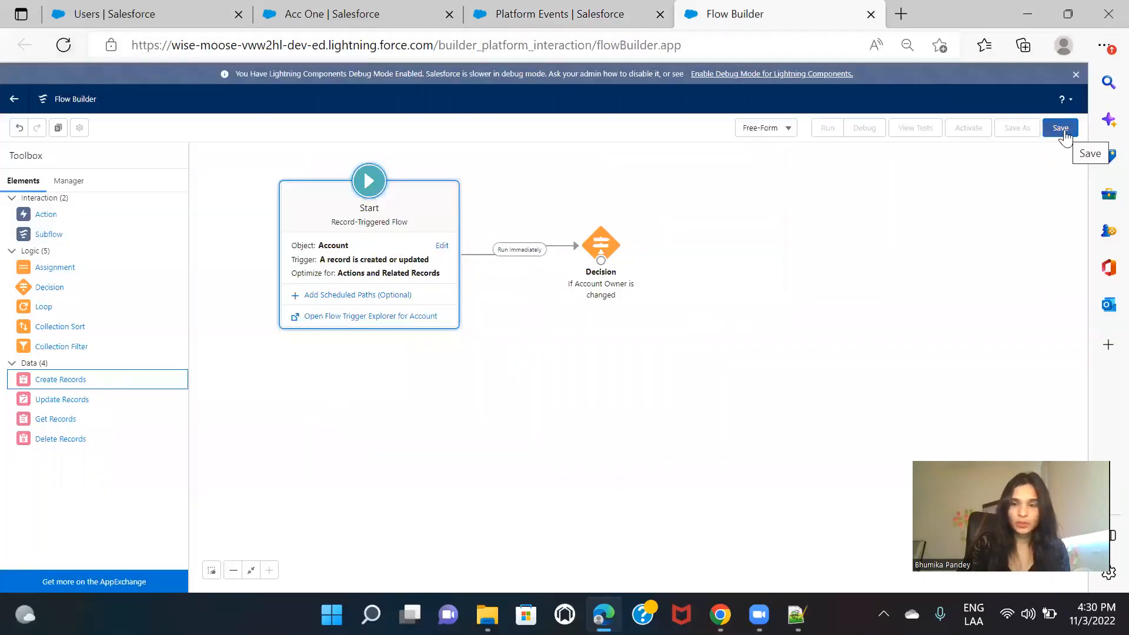
Step: Save the flow with the label "Platform Event - assign permission set"
click(1061, 128)
click(352, 280)
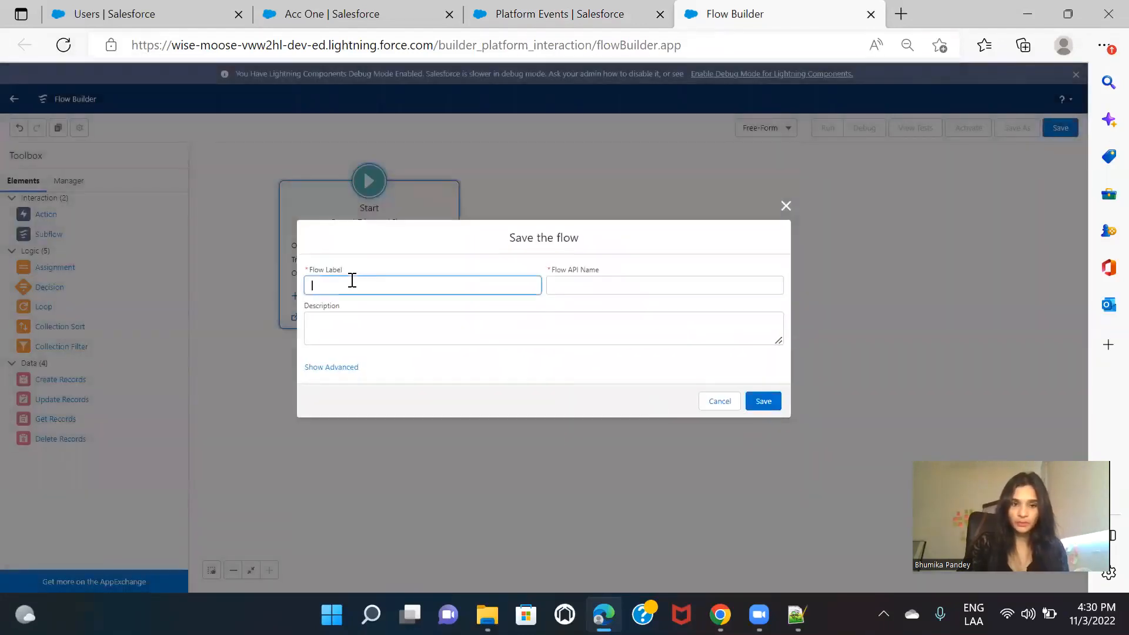
text(Platform )
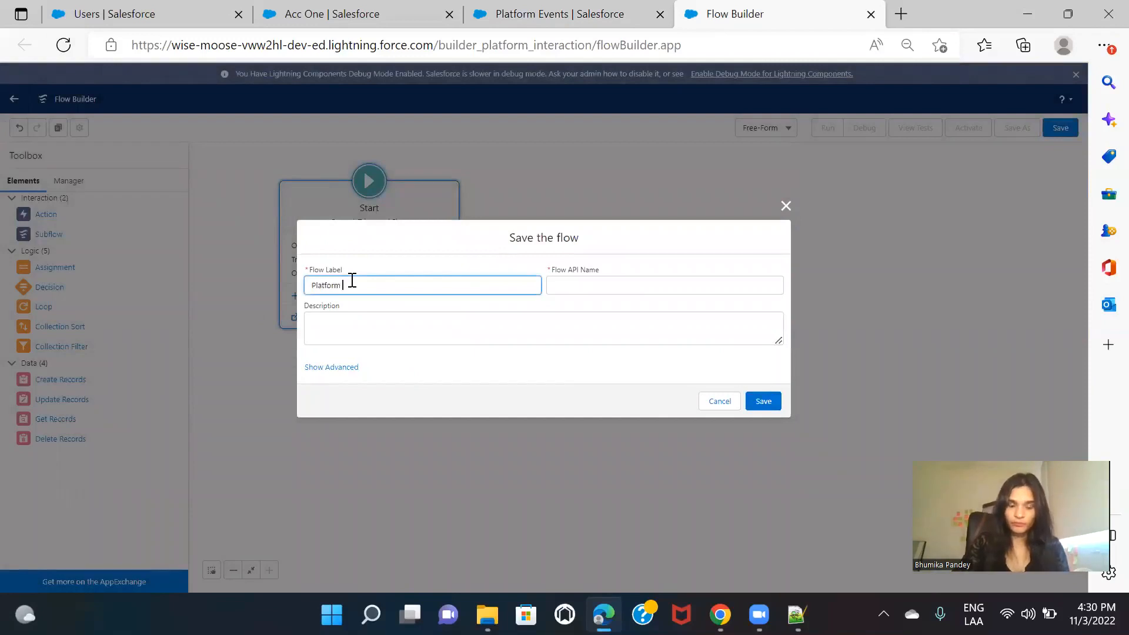
text(Event)
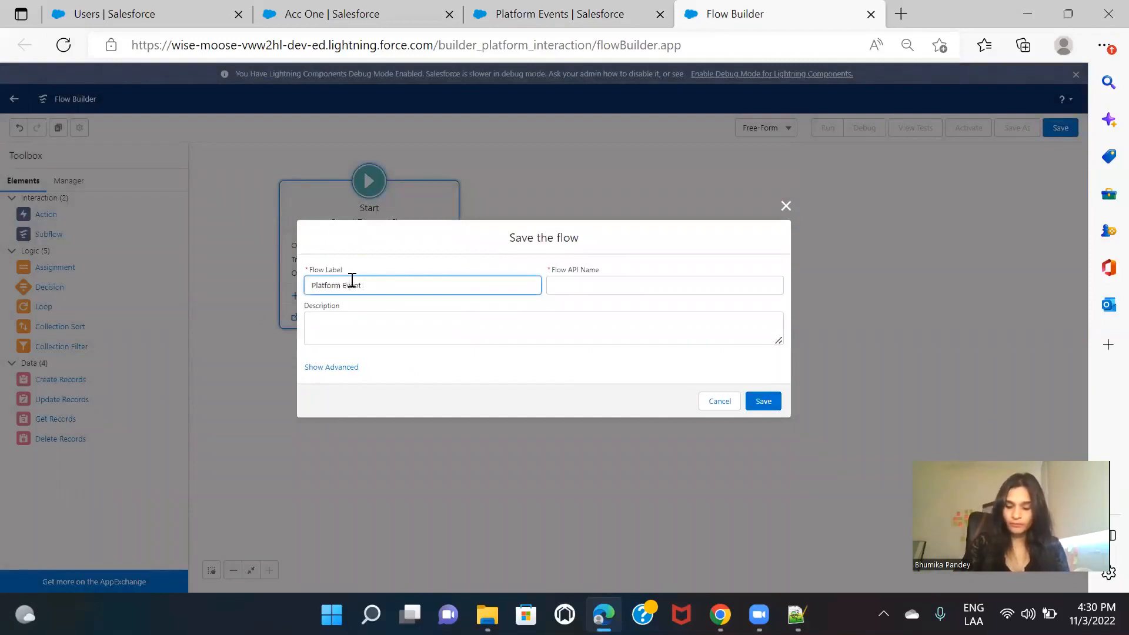
text( - Assign)
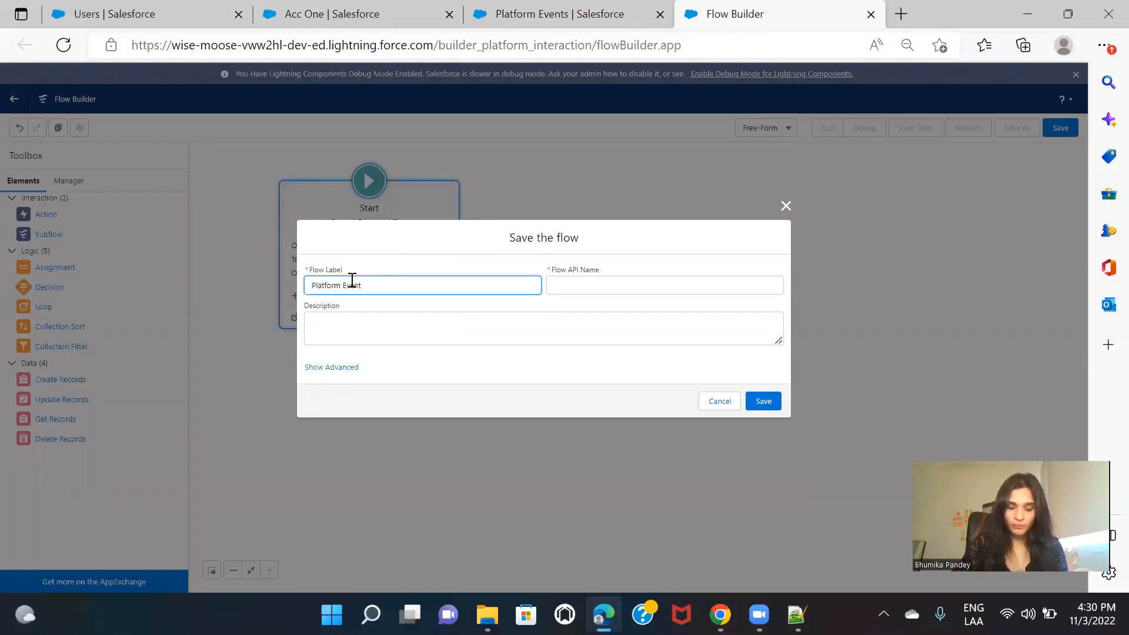
text( - assign)
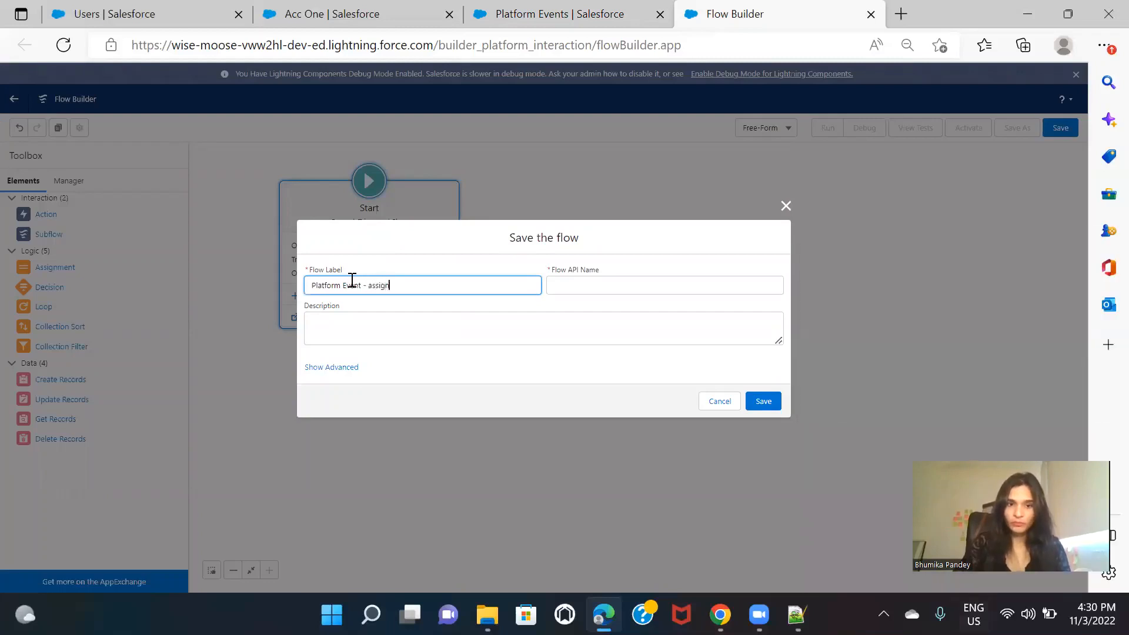
text( permissions et)
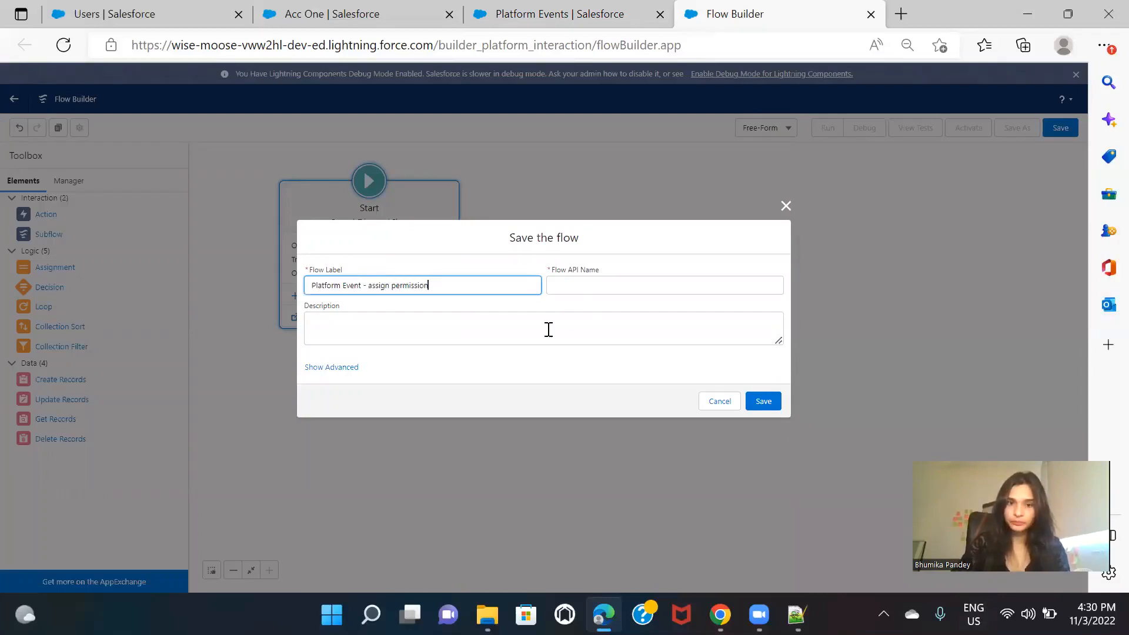
click(763, 401)
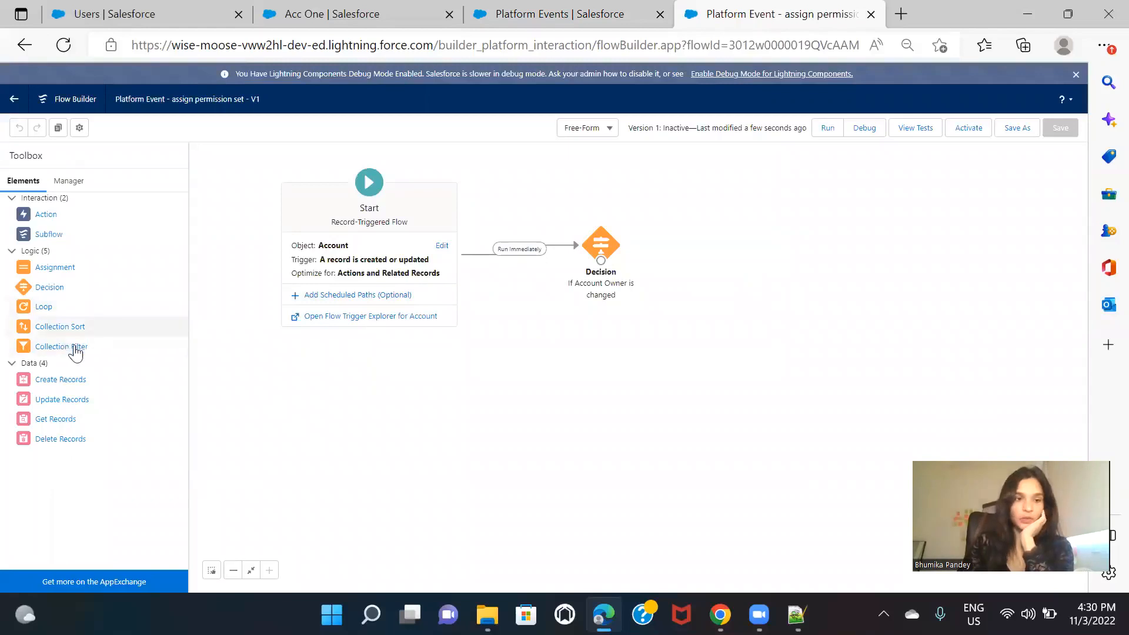
Step: Add a Create Records element beside the decision, labelled "Platform event record", using separate resources and literal values
drag(66, 383, 708, 255)
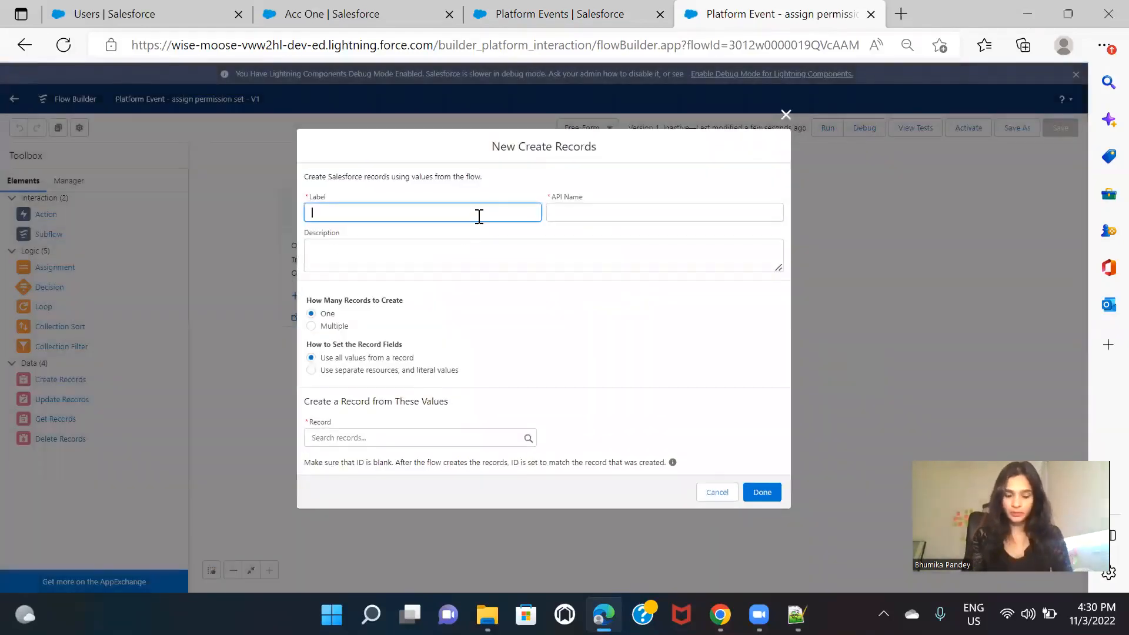
text(Platform event record)
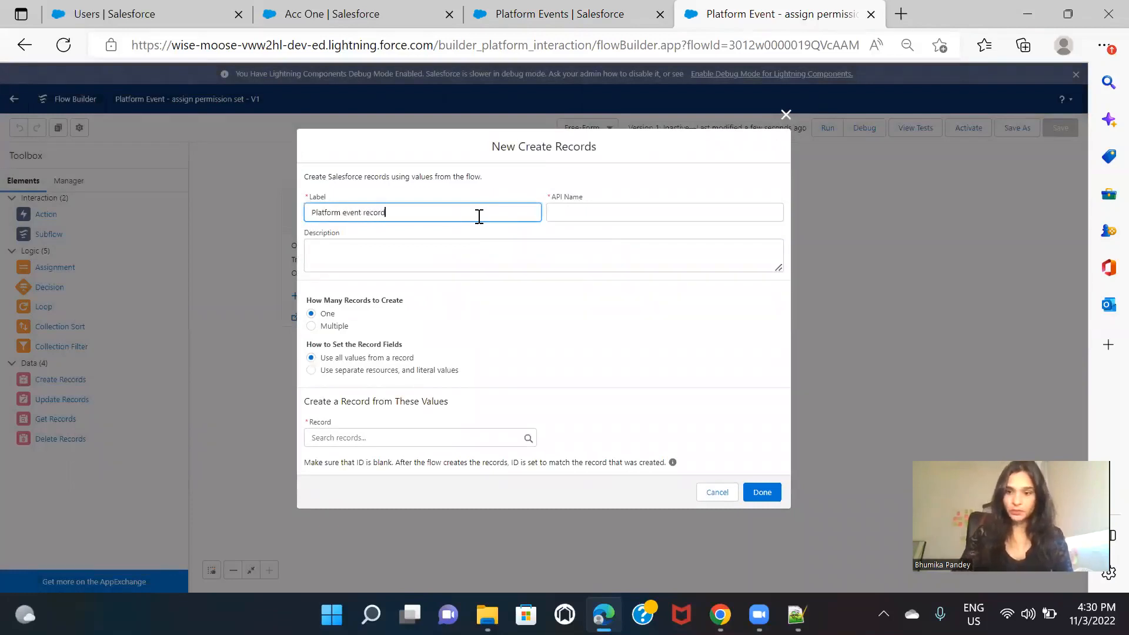
click(617, 260)
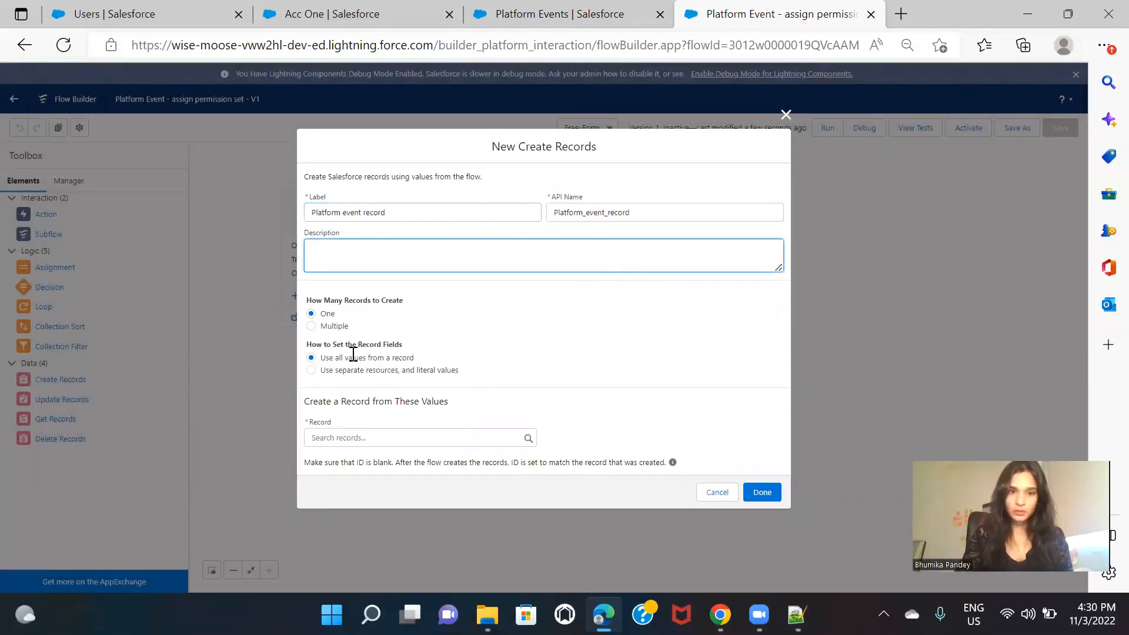
click(382, 371)
Step: Set the object of the new Create Records element to the Assign Permsn set platform event
click(388, 447)
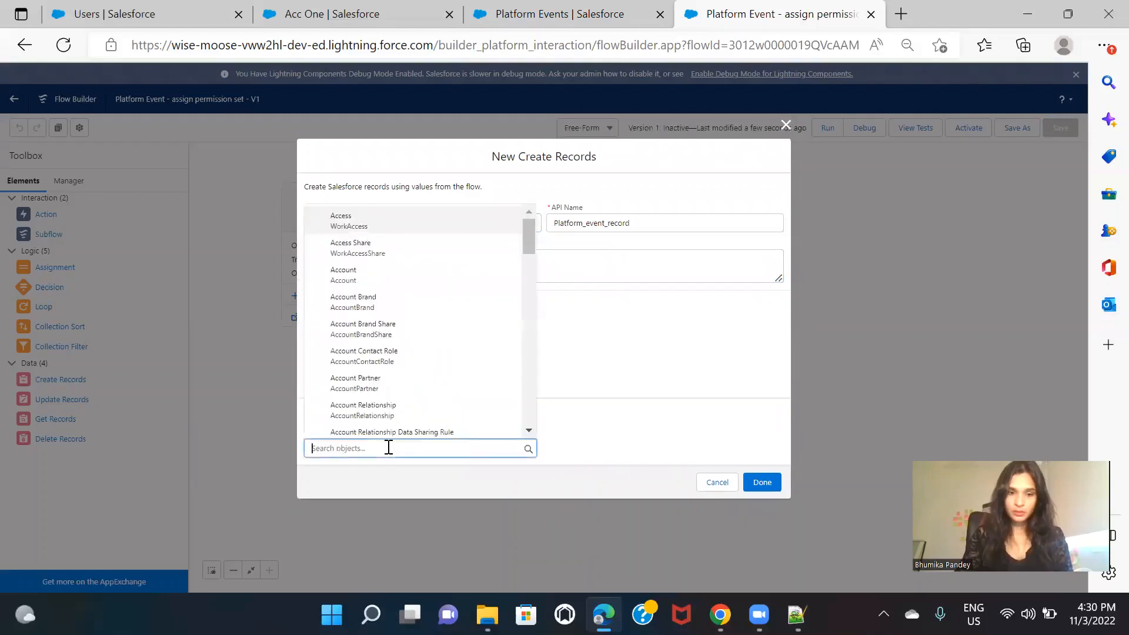
text(pl)
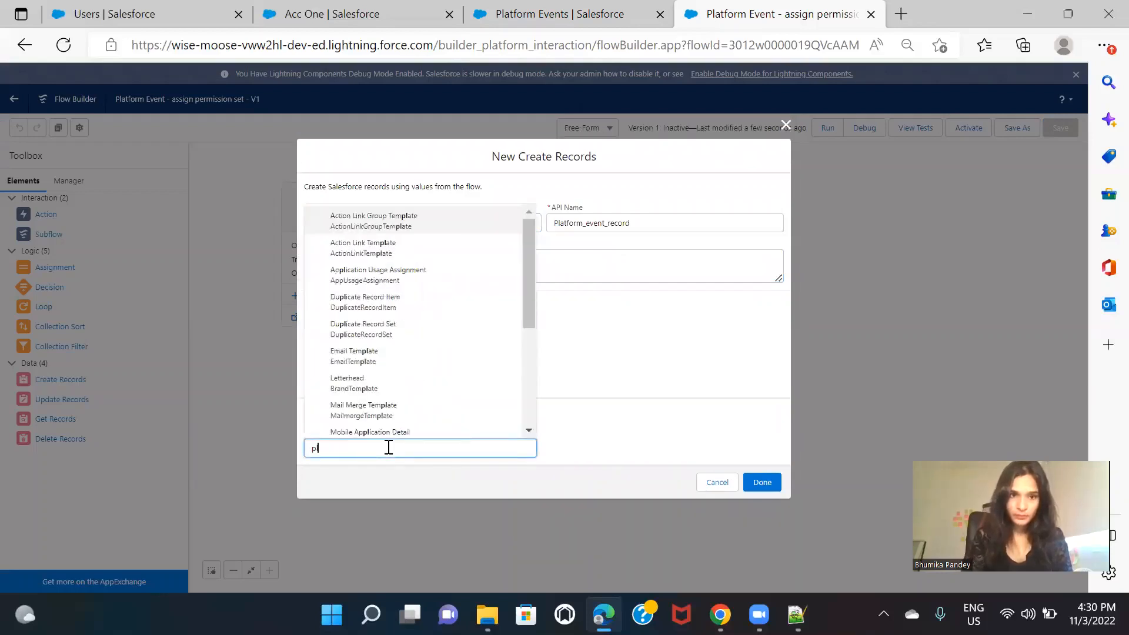
key(BackSpace)
key(BackSpace)
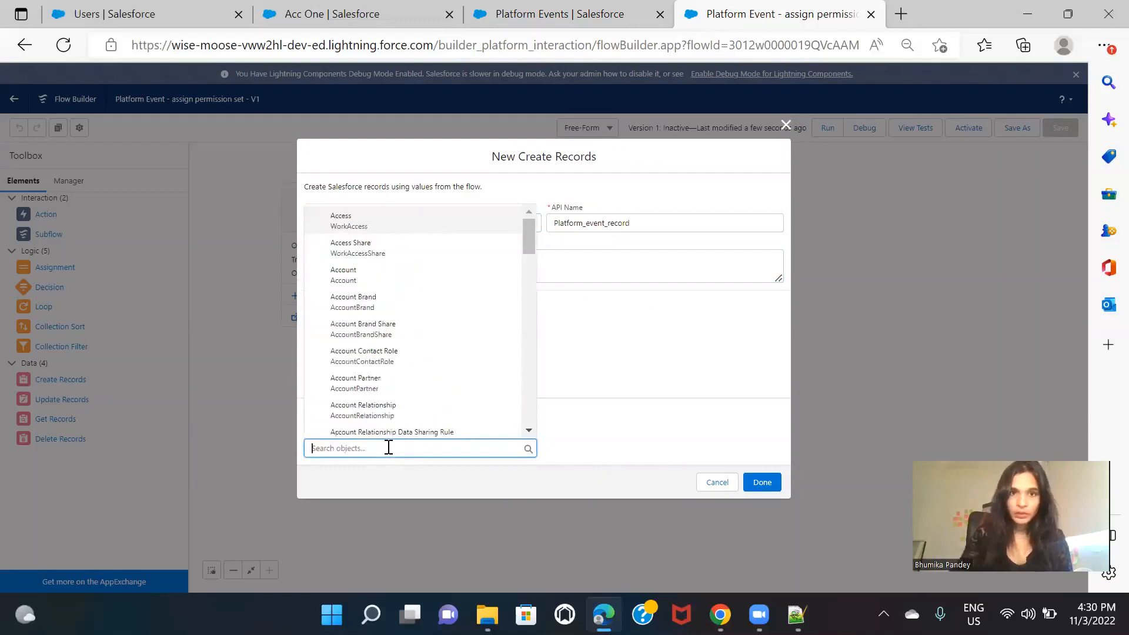
click(537, 13)
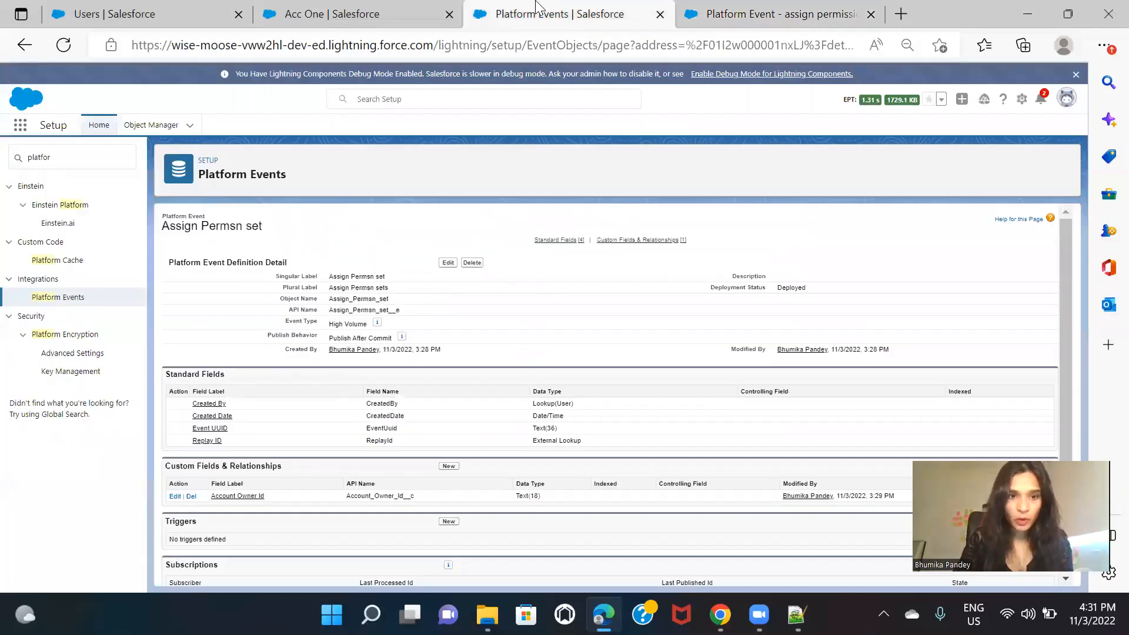
click(770, 13)
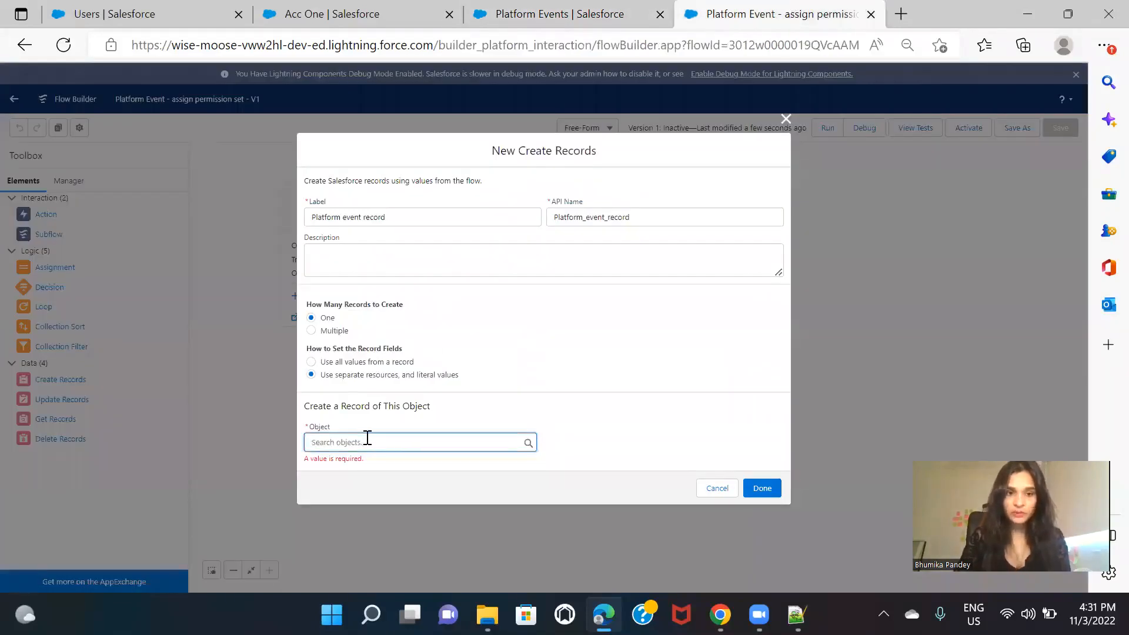
text(ass)
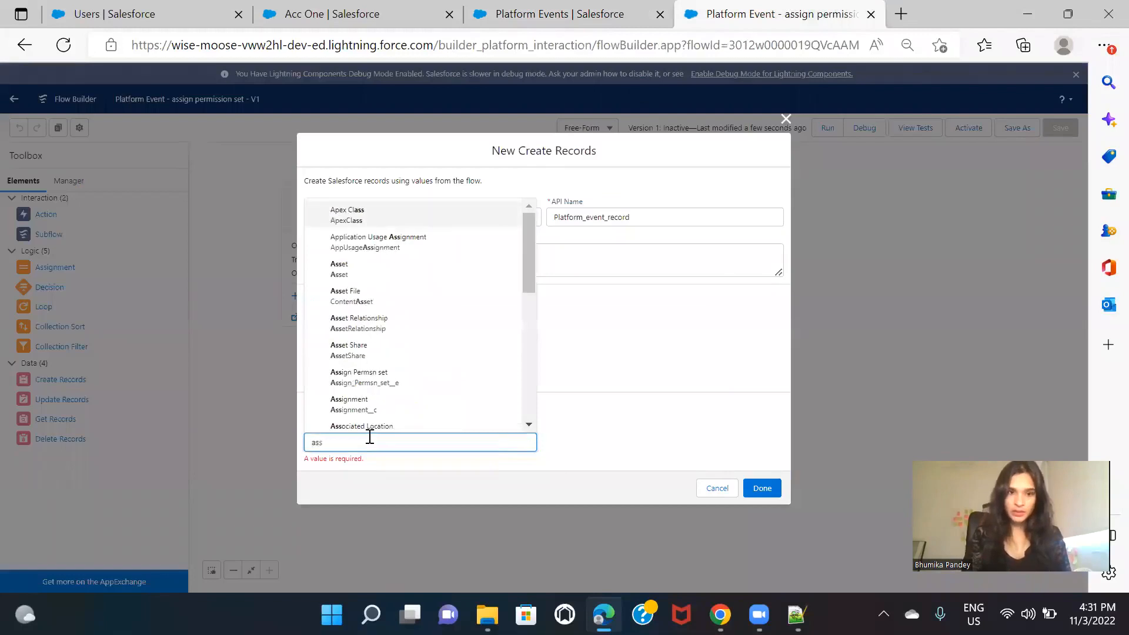
text(i)
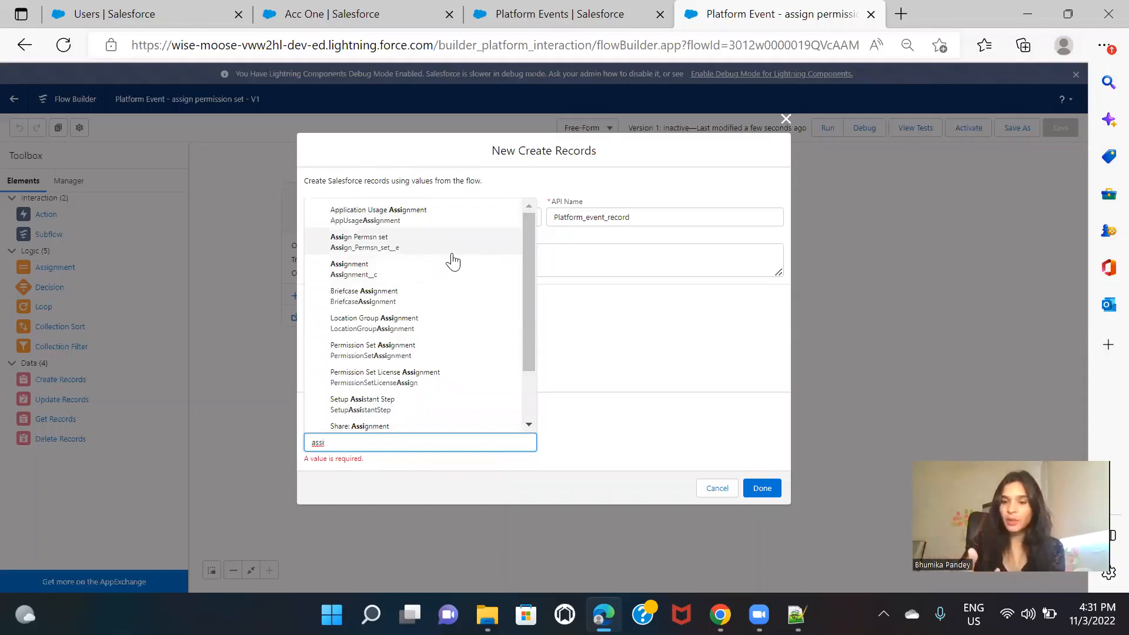
click(402, 251)
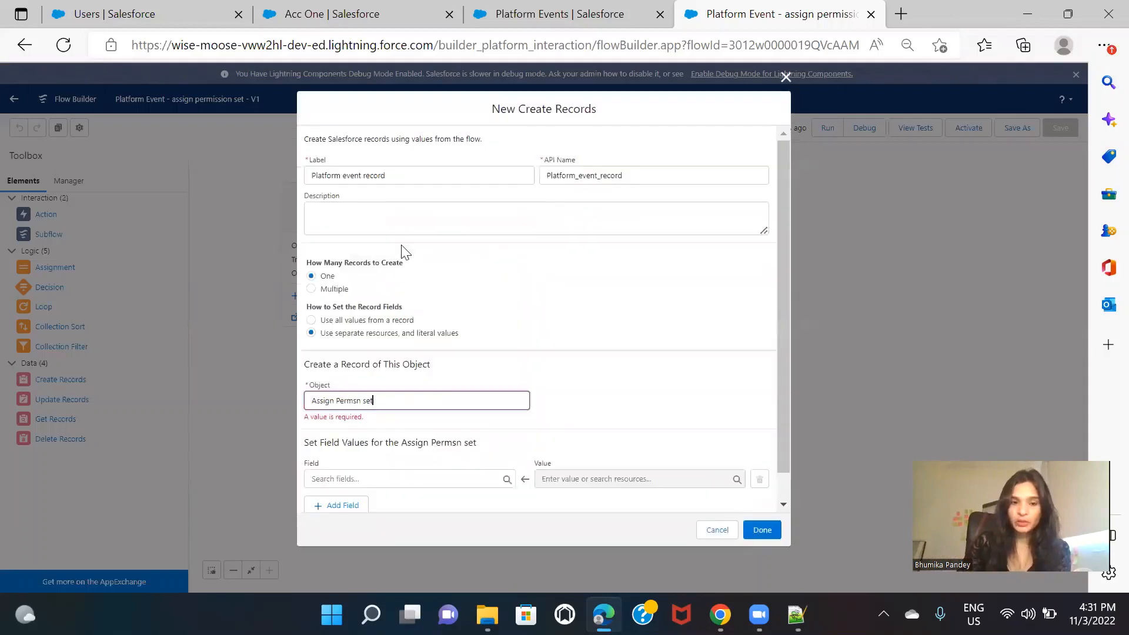
Step: Map the Account_Owner_Id__c field to $Record > Owner ID and finish the Create Records element
scroll(648, 388, down, 2)
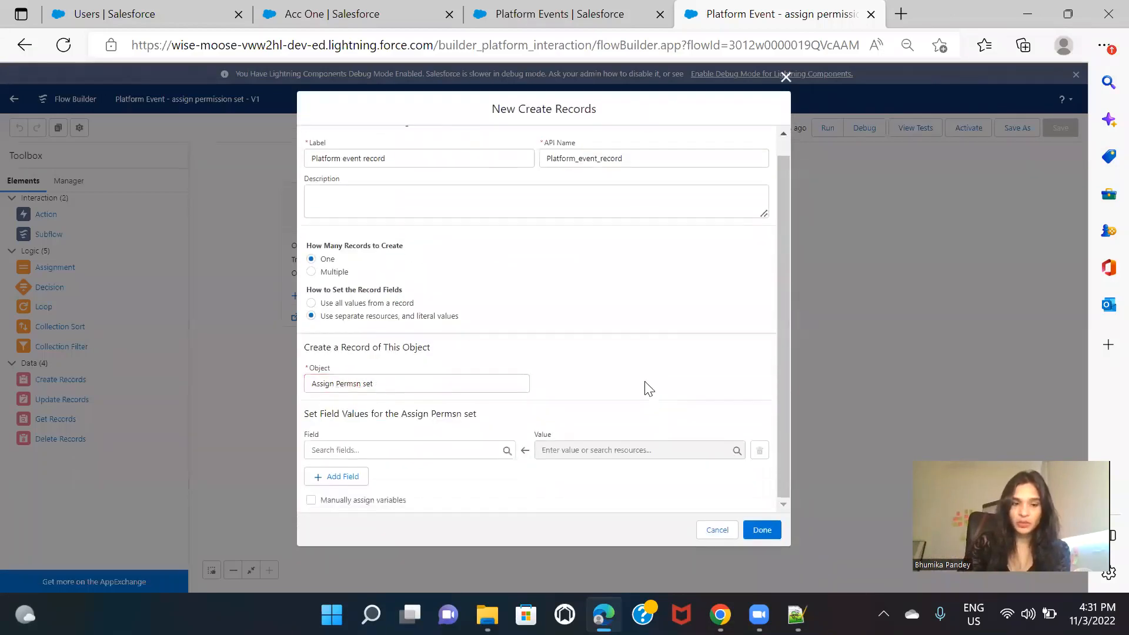
click(445, 451)
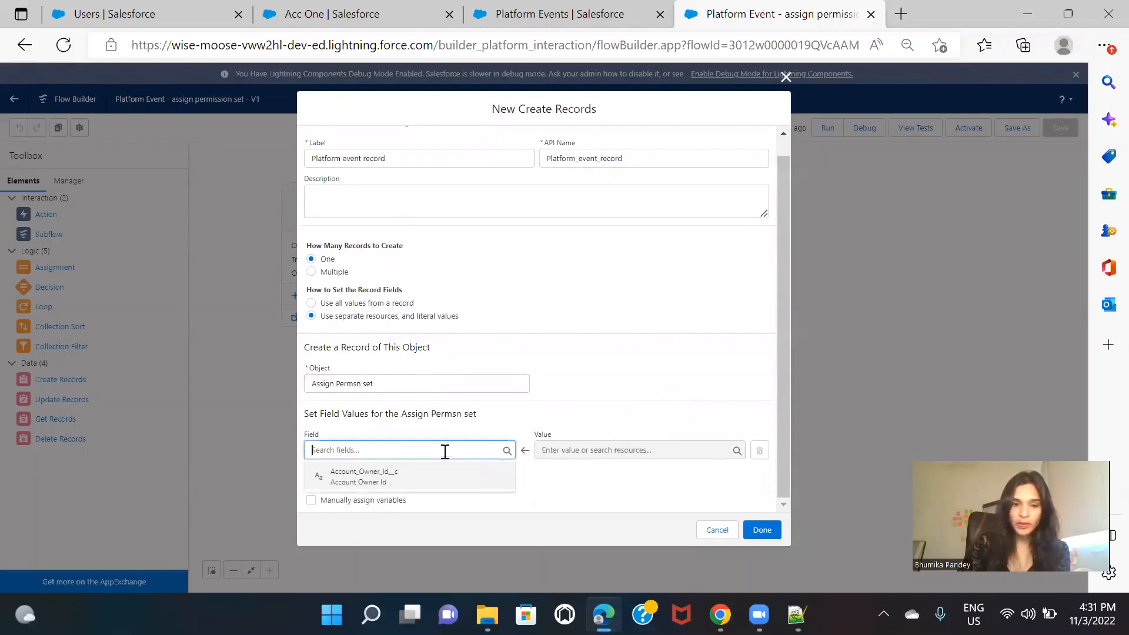
click(399, 481)
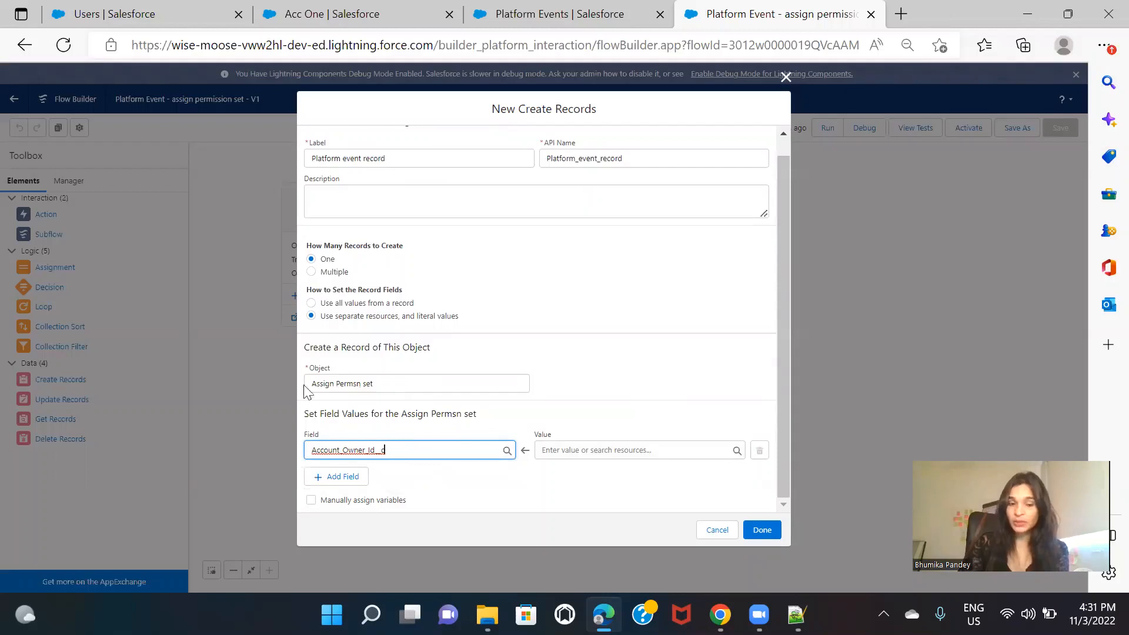
click(633, 449)
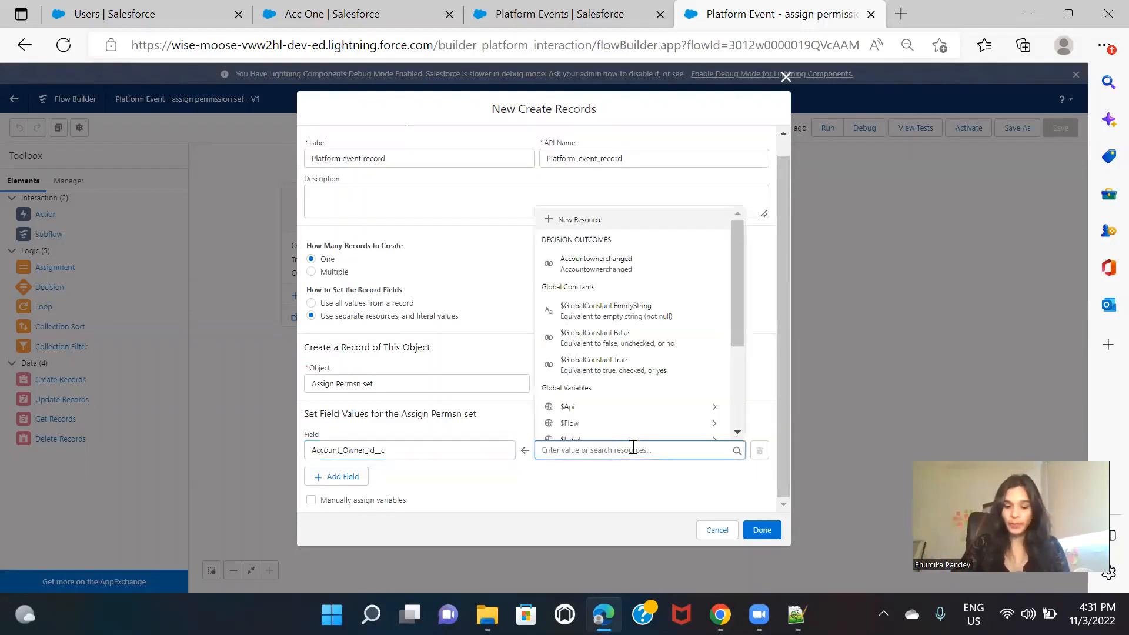
text(rec)
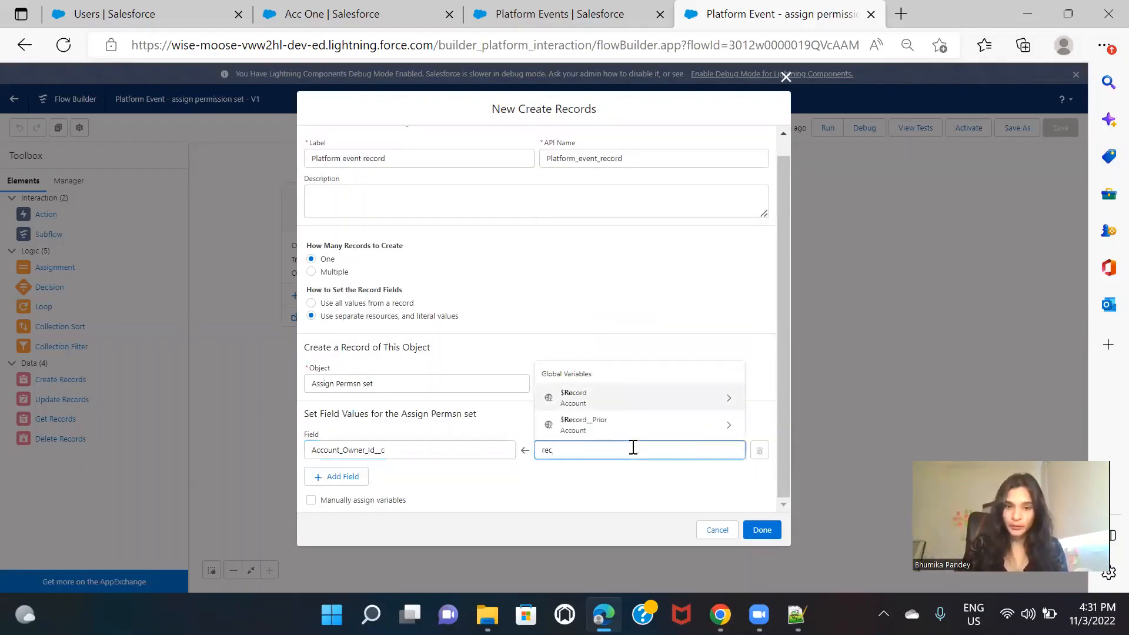
click(633, 397)
text(own)
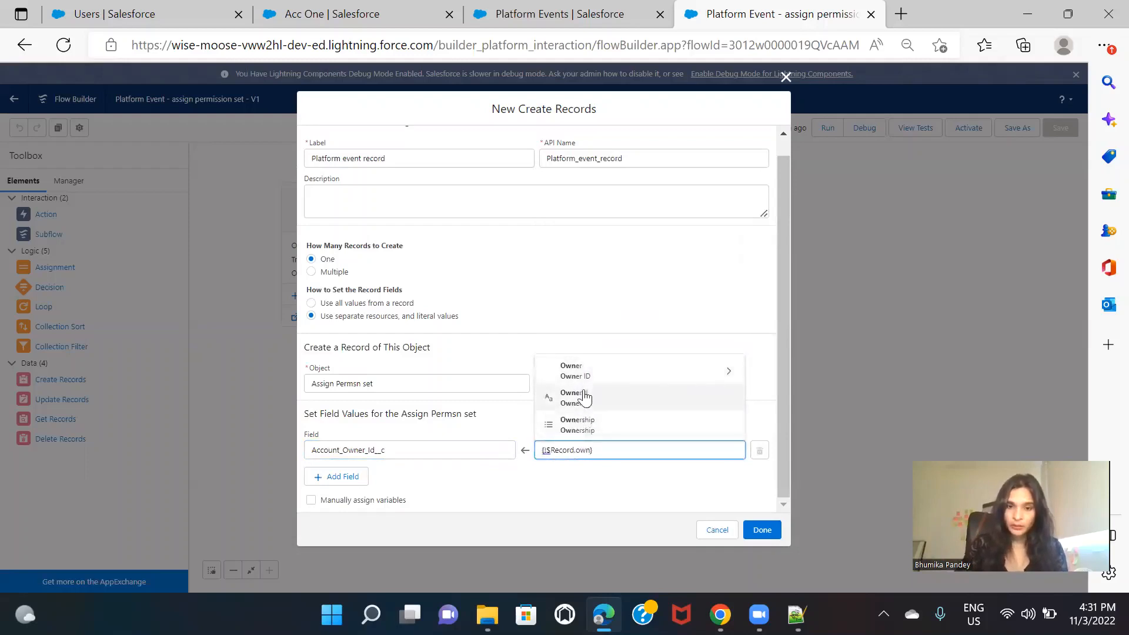
click(588, 402)
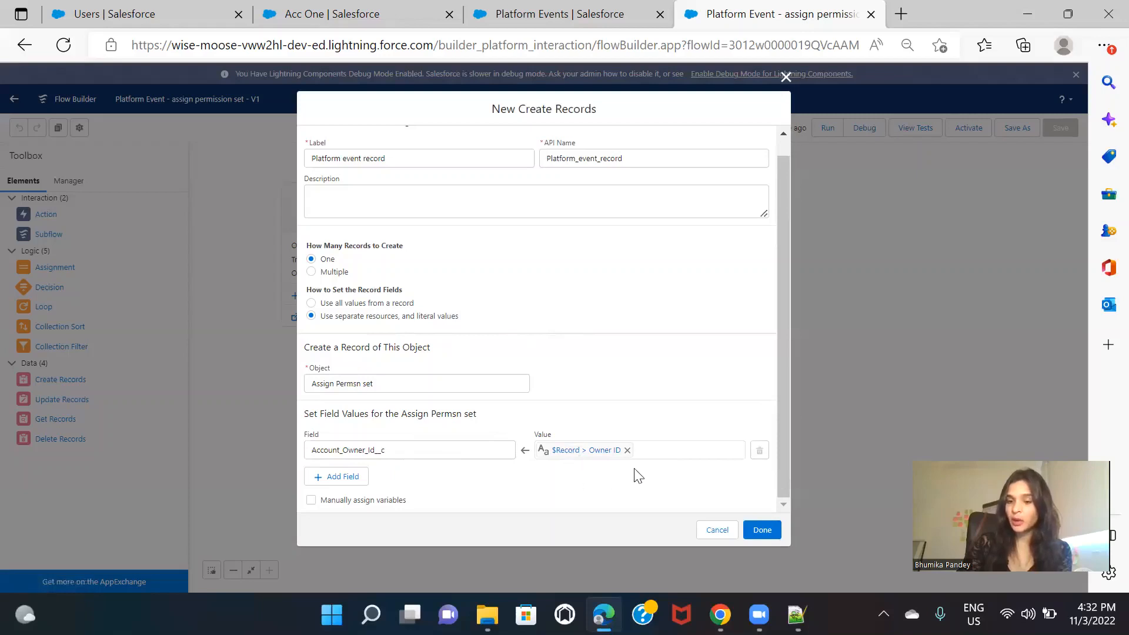
click(762, 530)
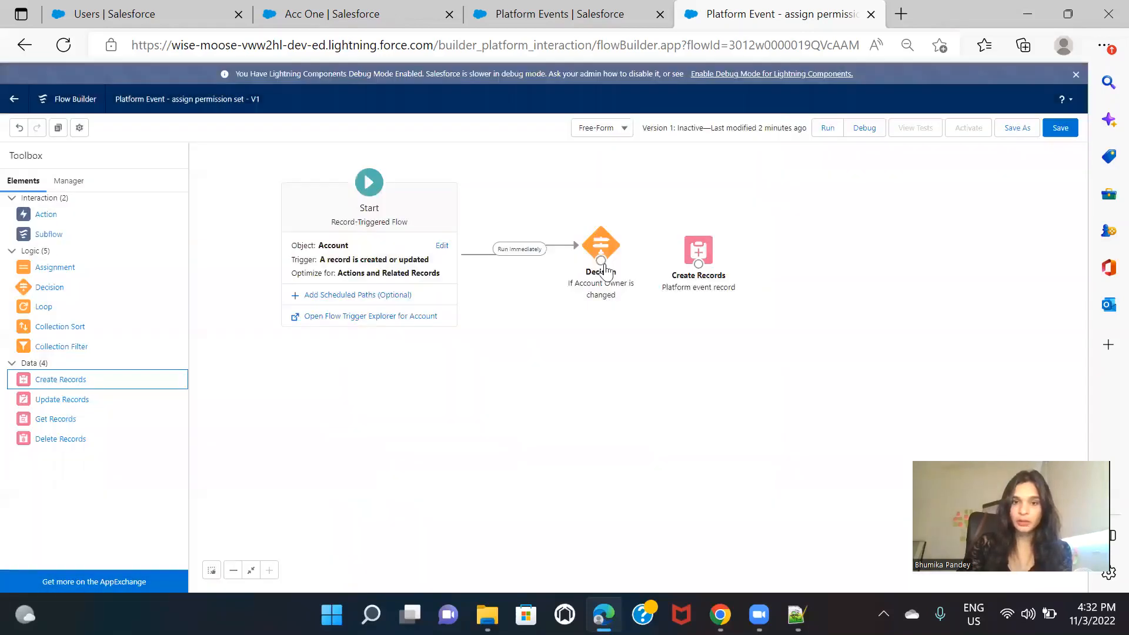
Step: Connect the decision to the Create Records element for the Accountownerchanged outcome, and save and activate the flow
drag(605, 267, 700, 245)
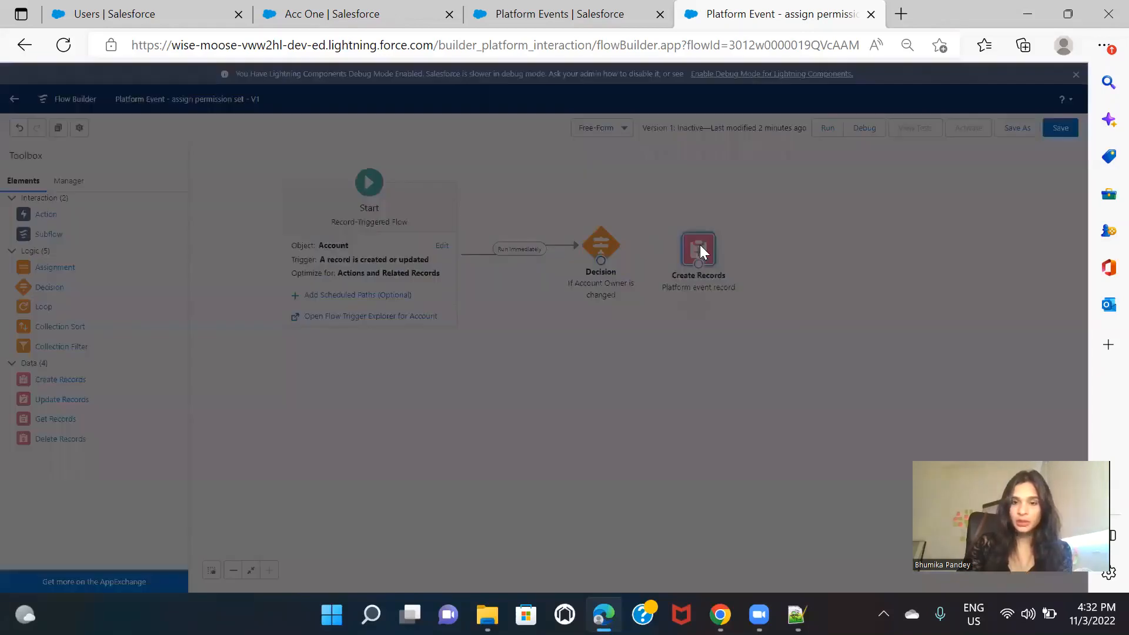
click(703, 373)
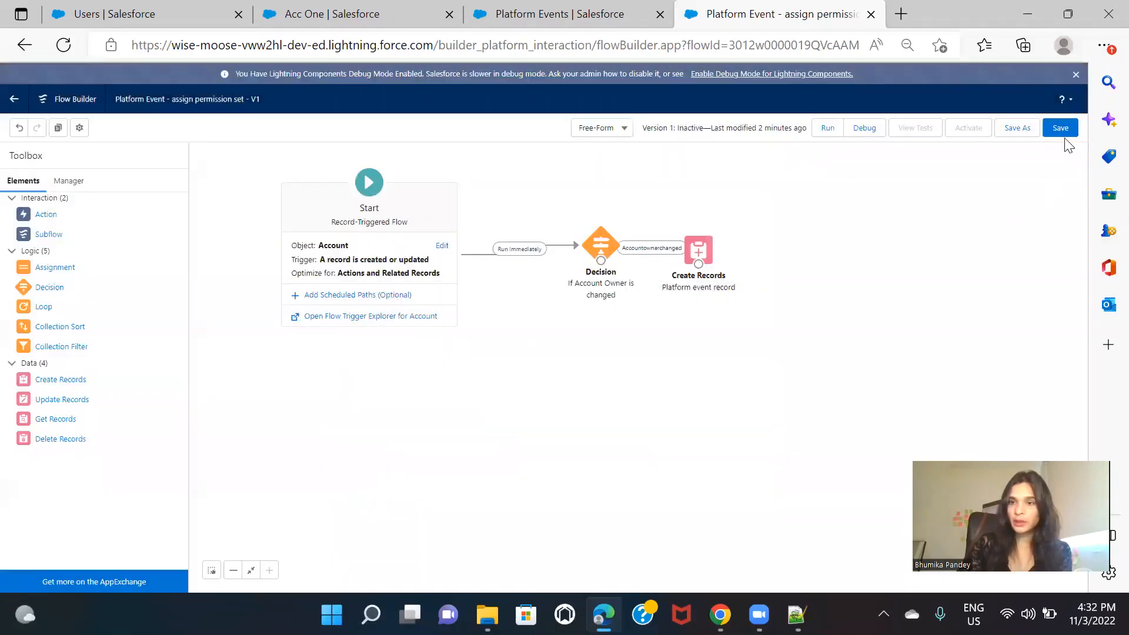
click(1063, 132)
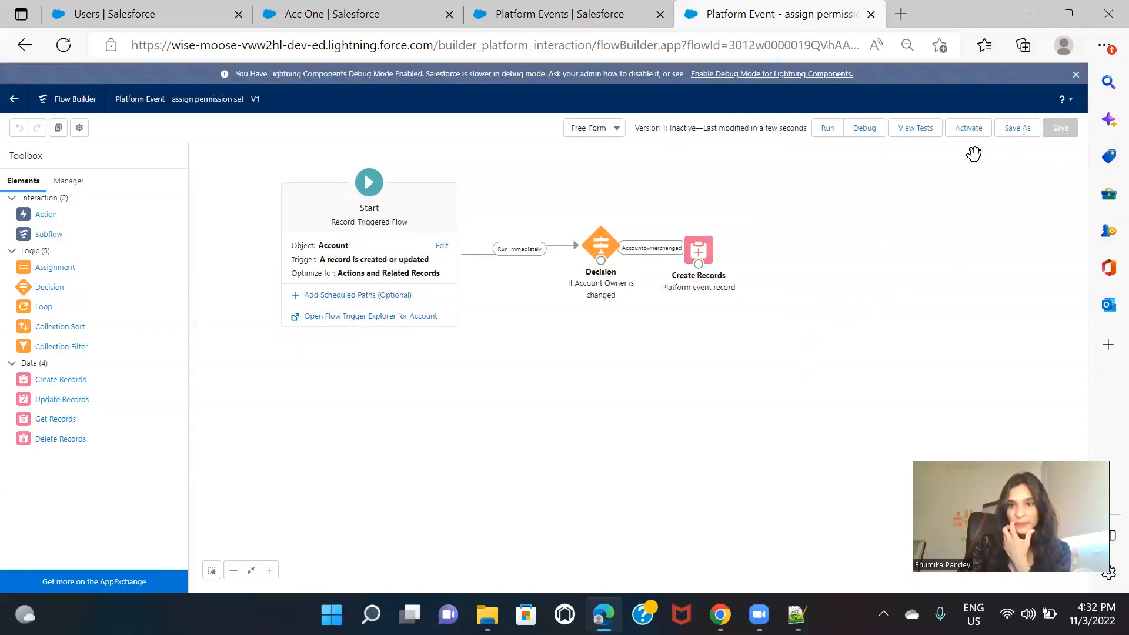
click(976, 134)
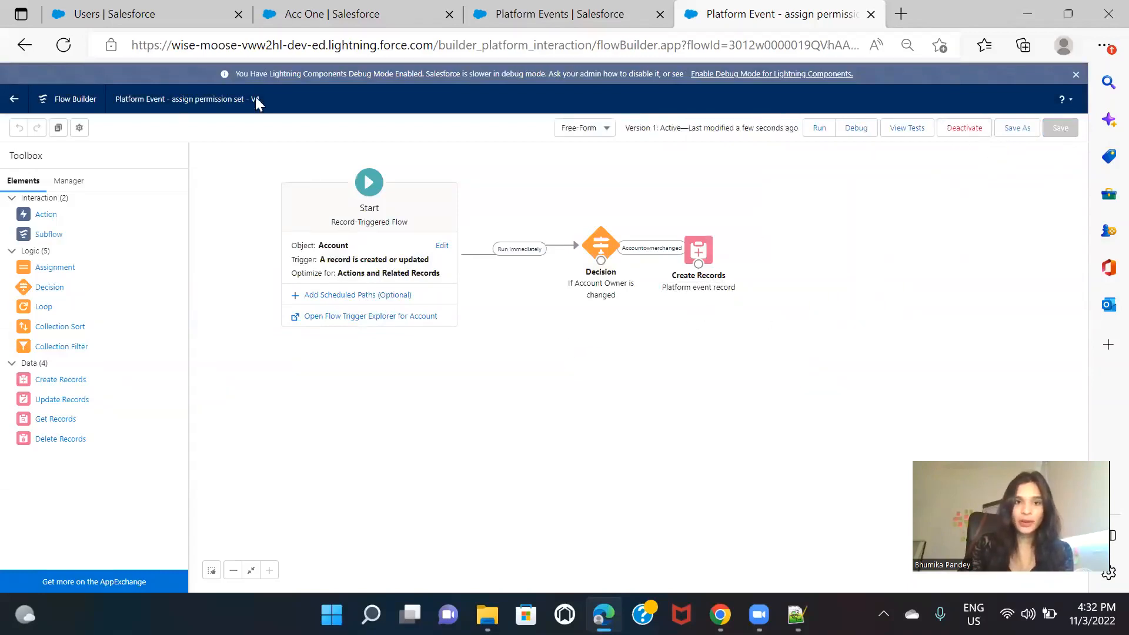
Step: Create a new Platform Event—Triggered Flow from the Flows page in Setup and set its layout to Free-Form
click(617, 17)
click(92, 159)
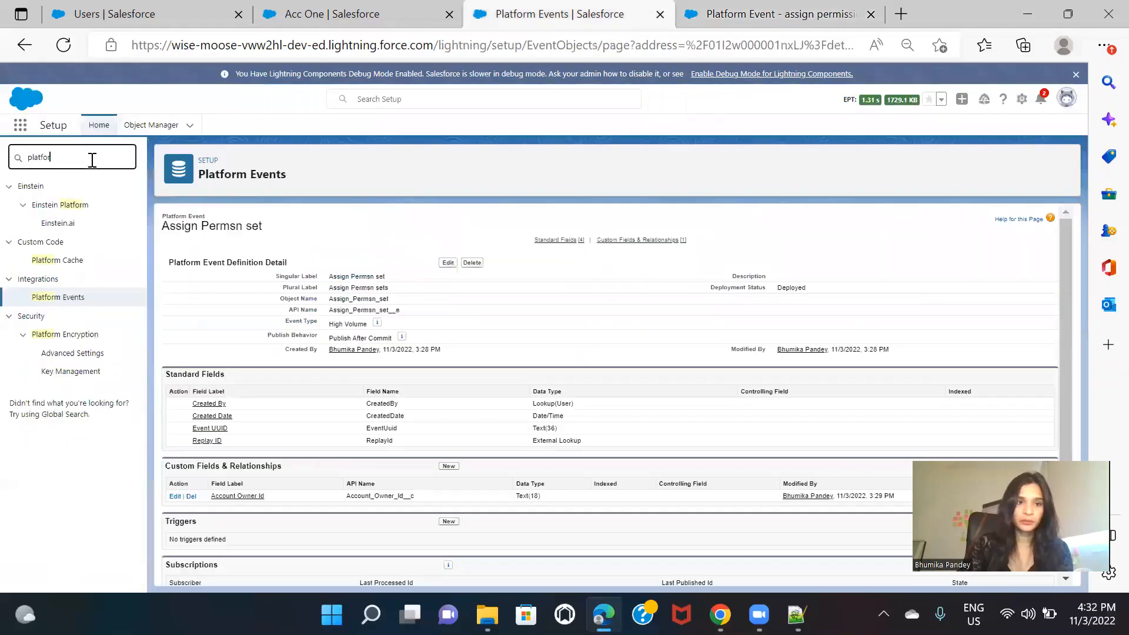
key(ctrl+a)
text(flow)
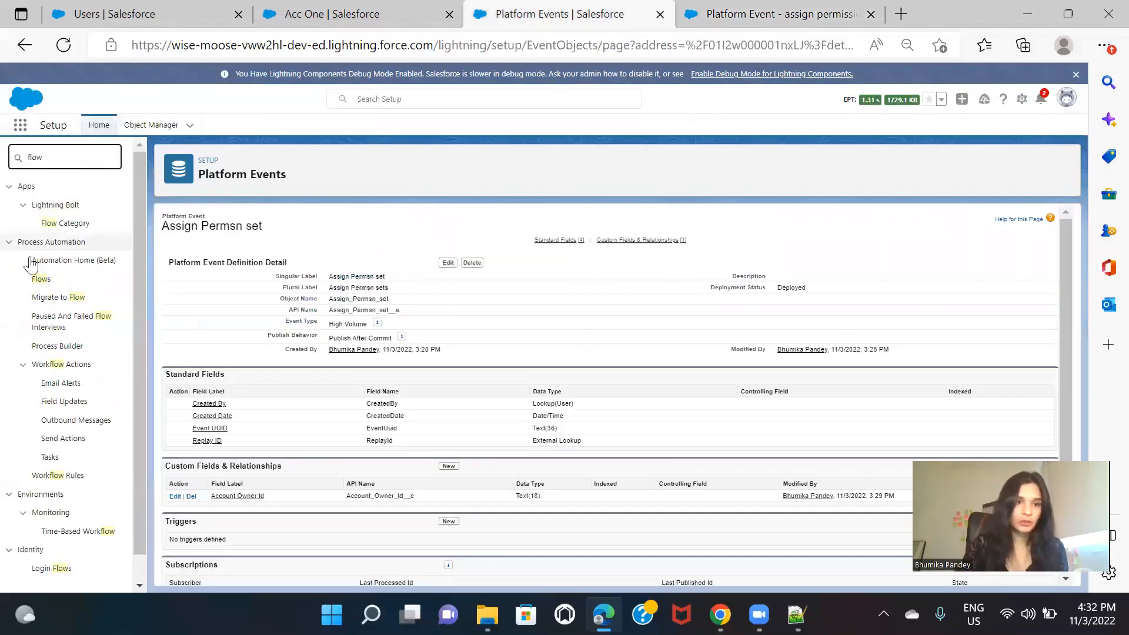
click(51, 280)
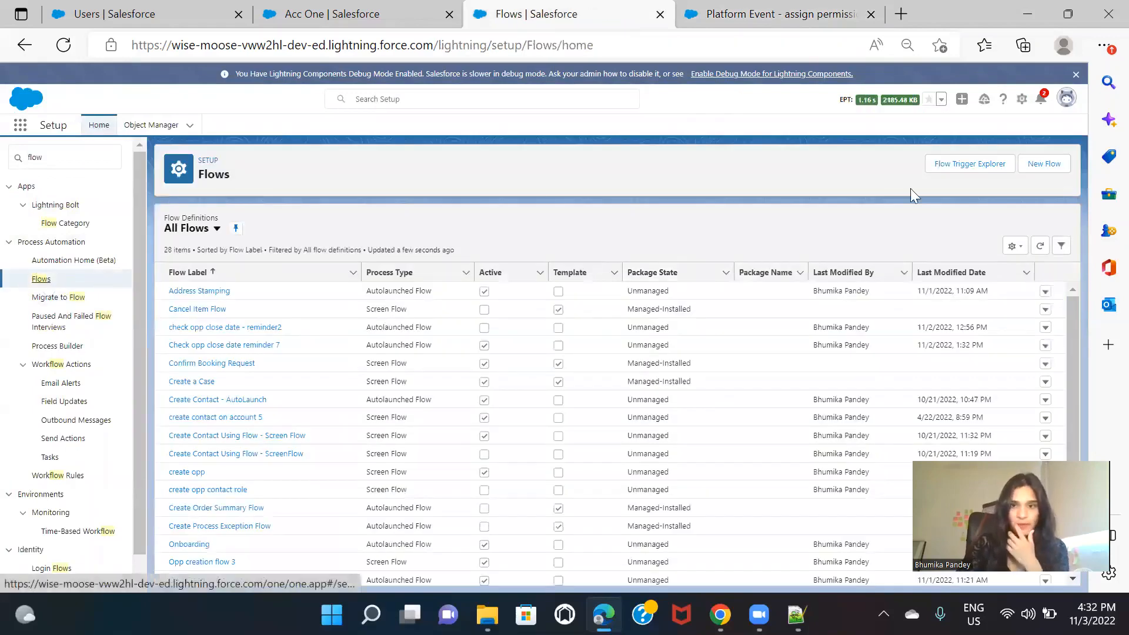
click(1042, 164)
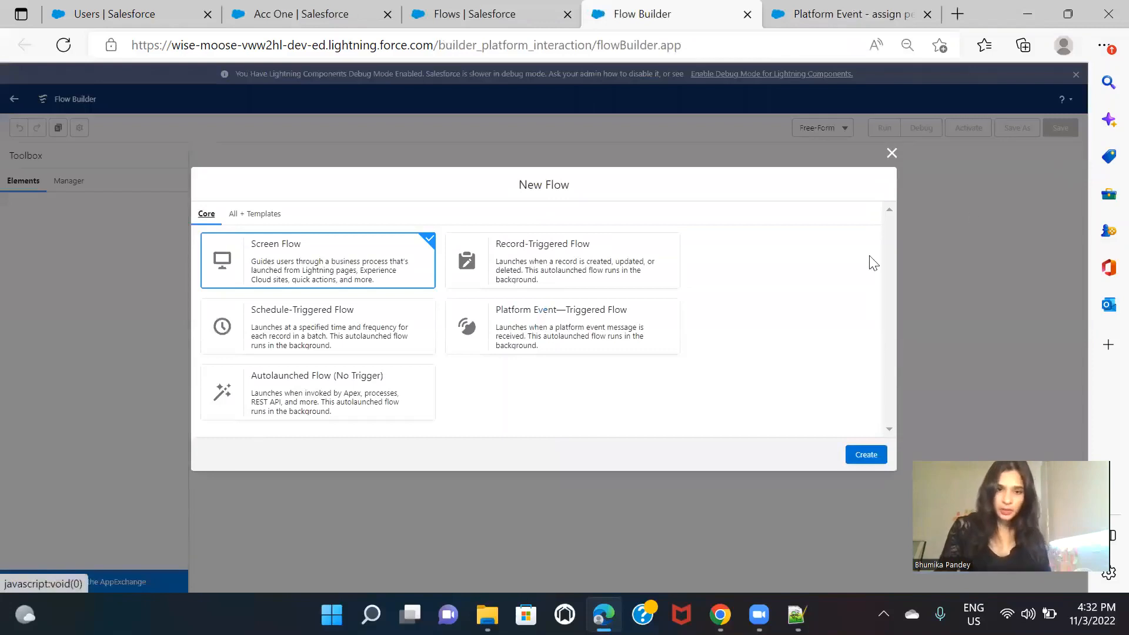
click(634, 318)
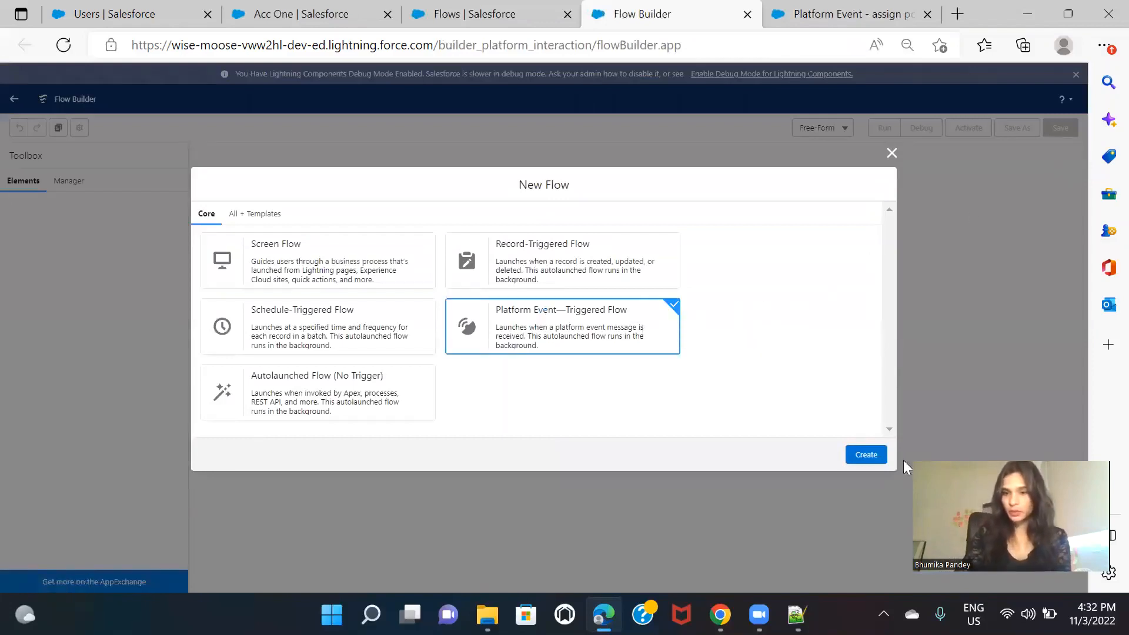
click(865, 454)
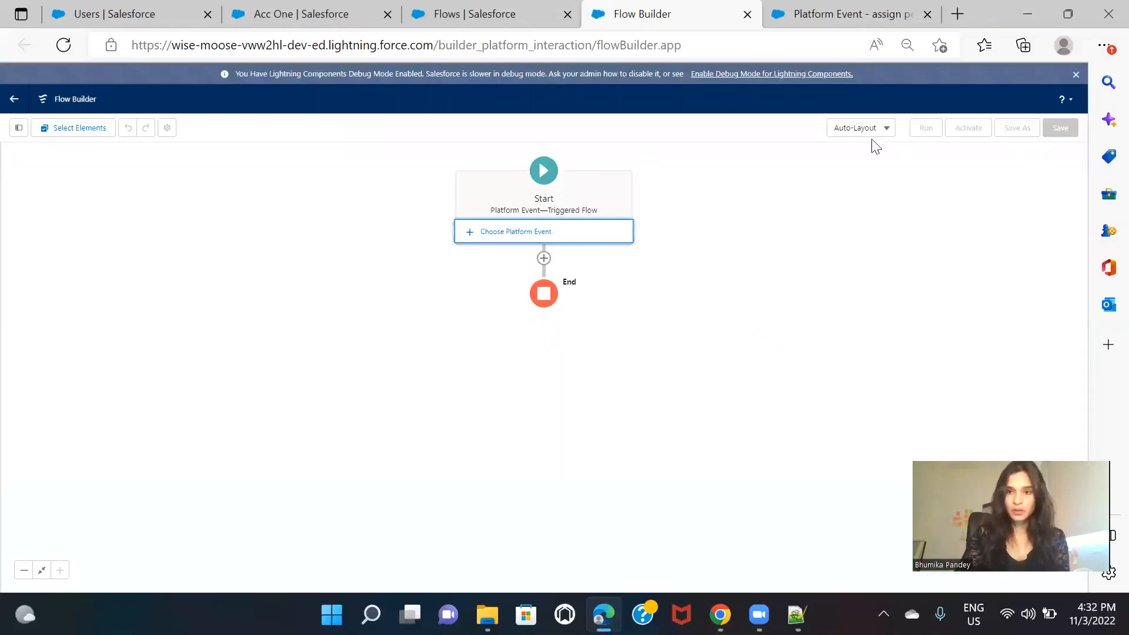
click(865, 131)
click(868, 174)
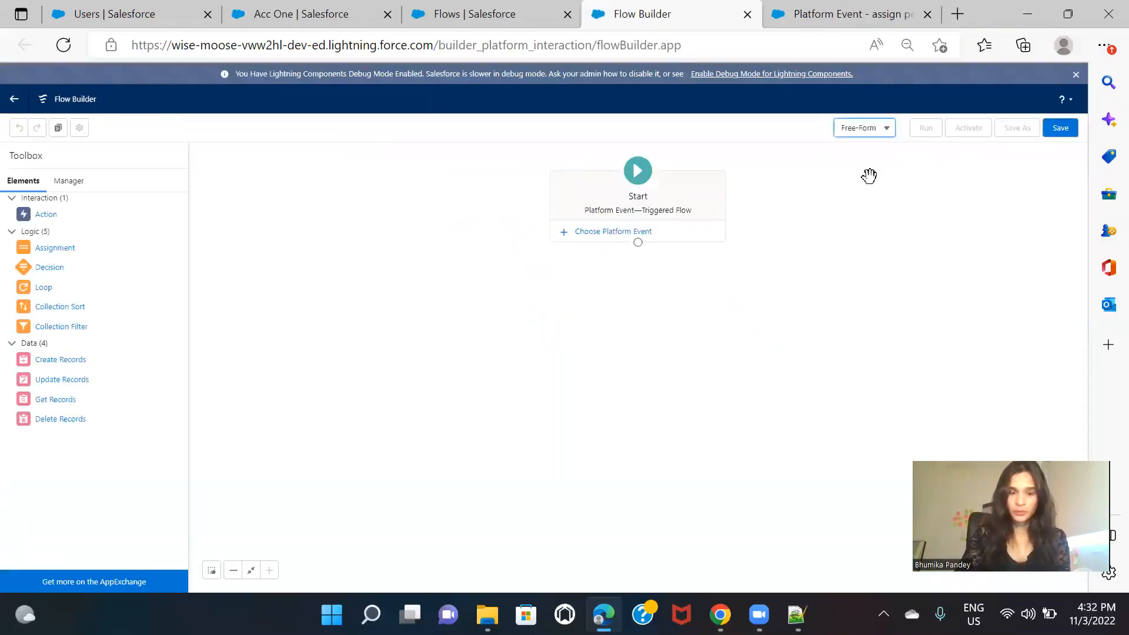
Step: Choose Assign Permsn set as the flow's platform event and move the Start element closer to the toolbox
click(602, 233)
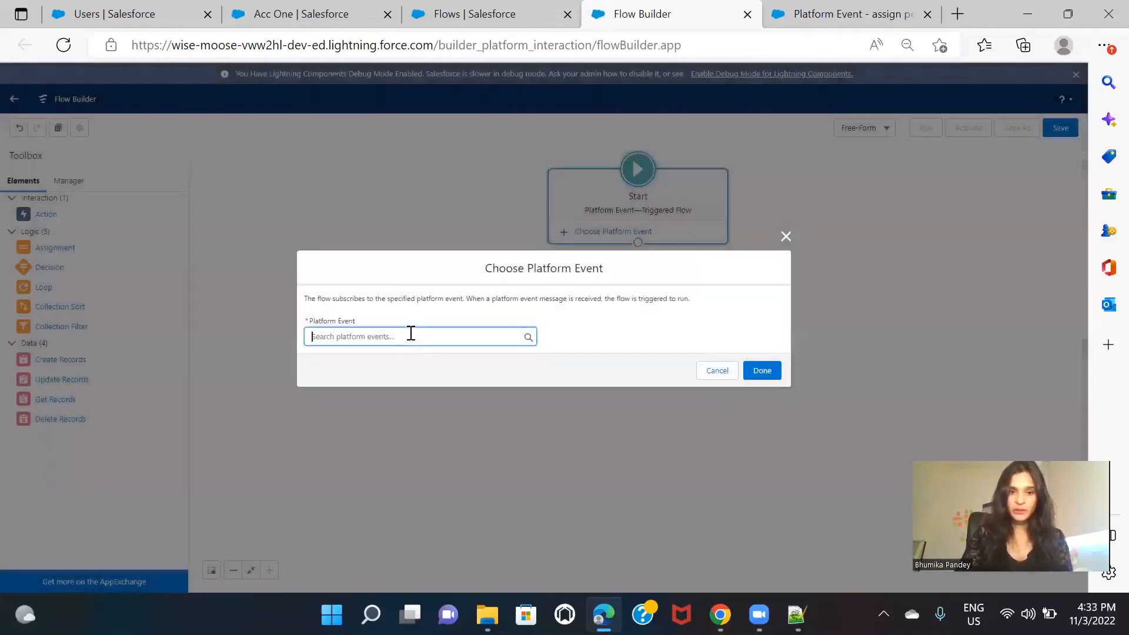
text(assi)
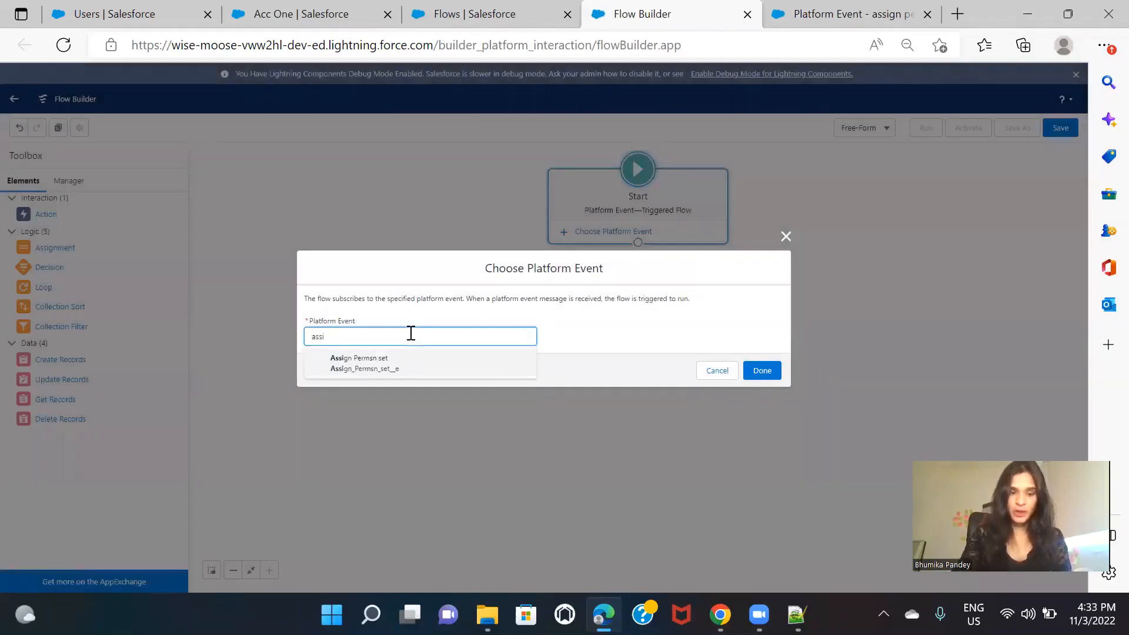
click(418, 364)
click(754, 370)
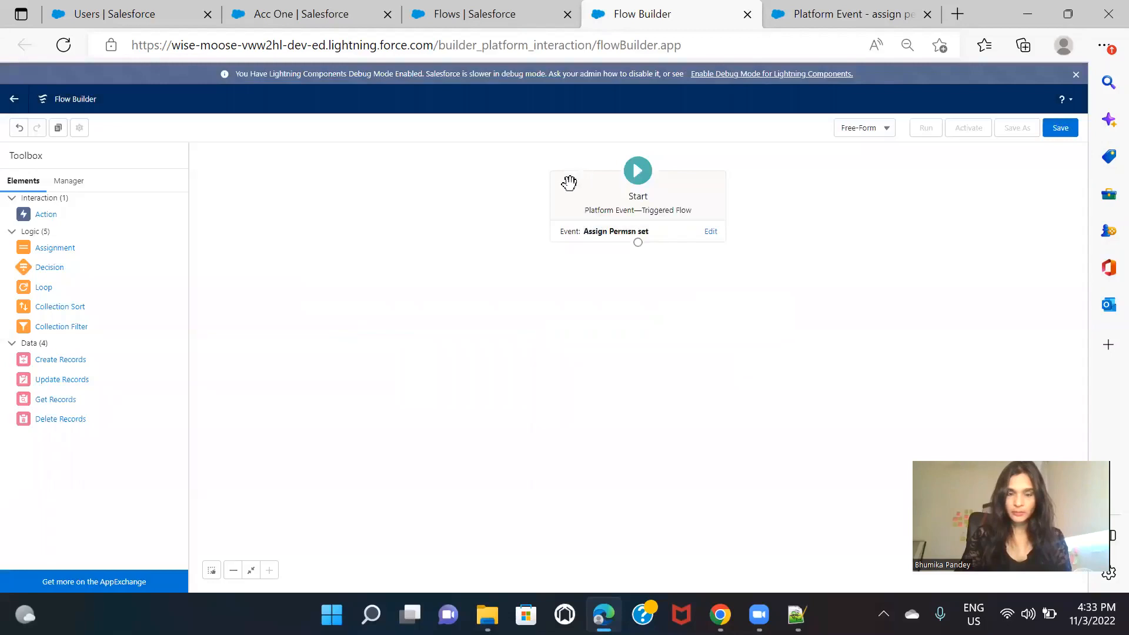
drag(567, 181, 285, 202)
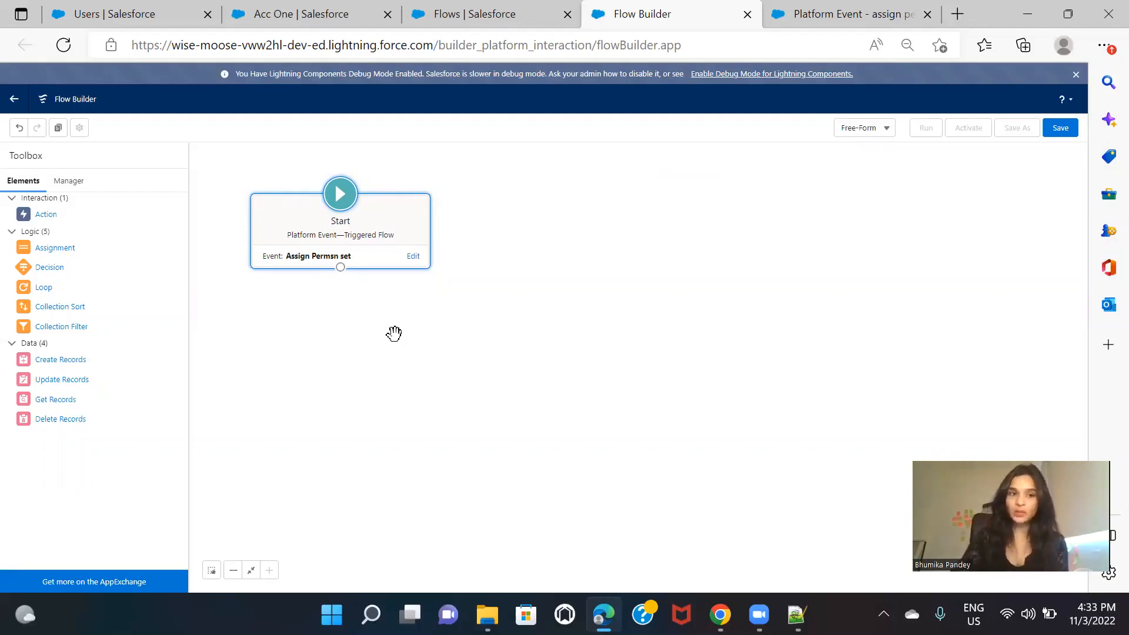
Step: Find Permission Sets in Setup on the Users browser tab and open the Buyer permission set's overview
click(115, 13)
click(88, 158)
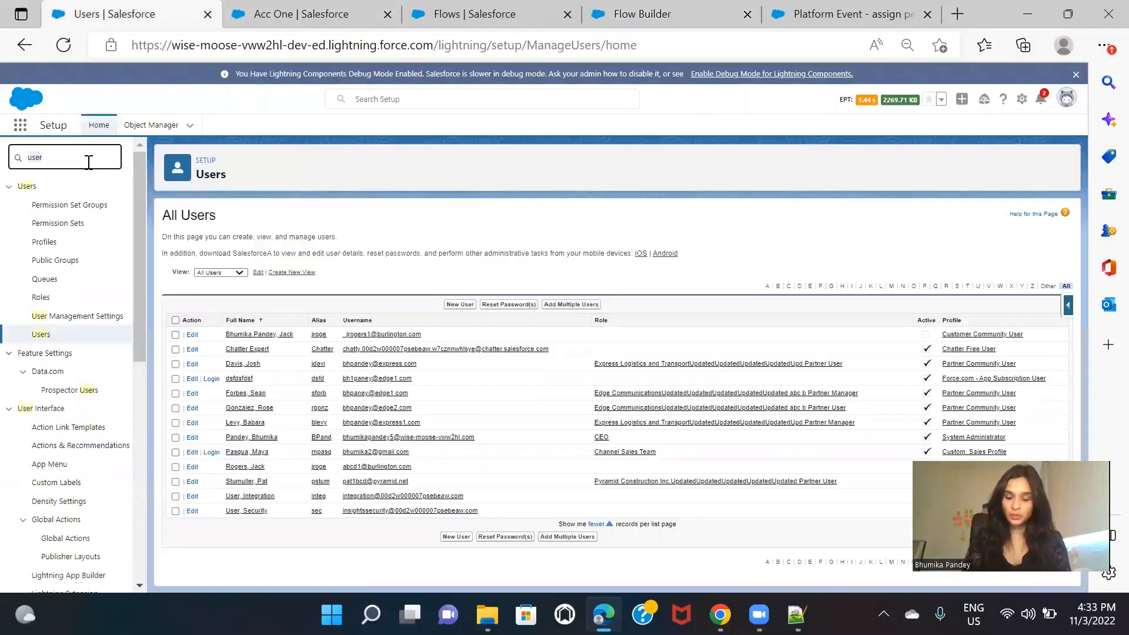
key(ctrl+a)
text(permi)
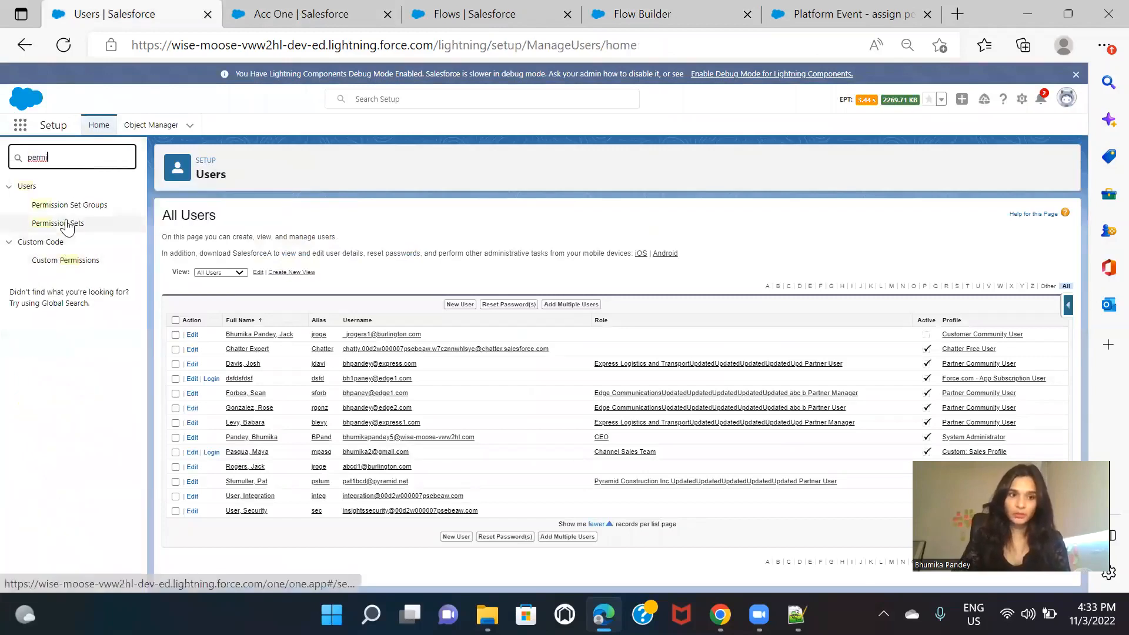
click(67, 224)
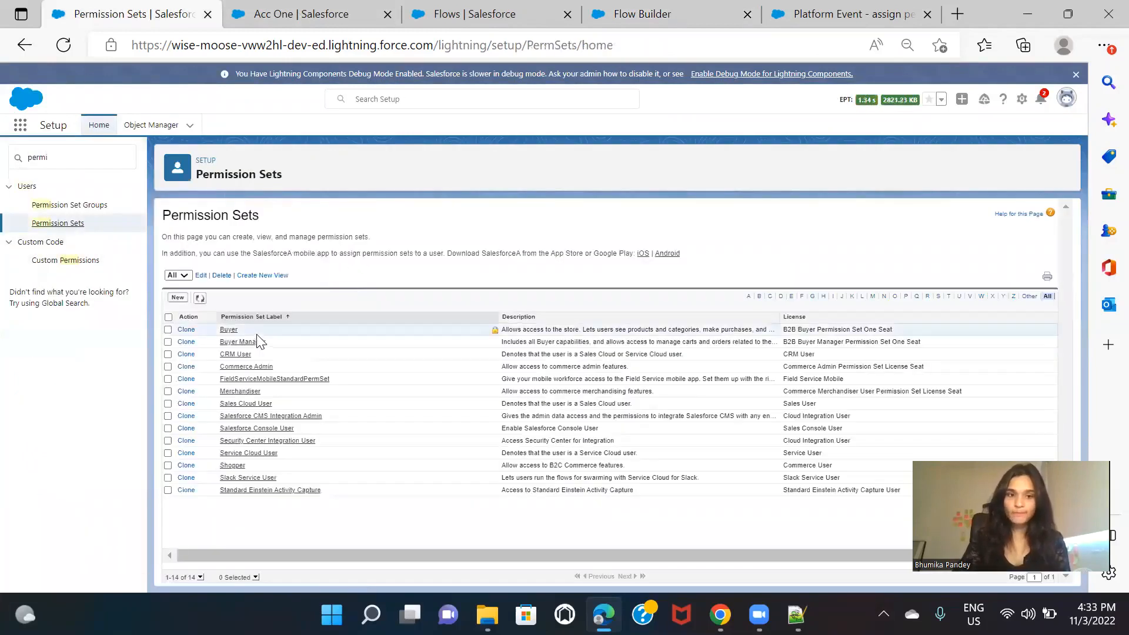
click(232, 342)
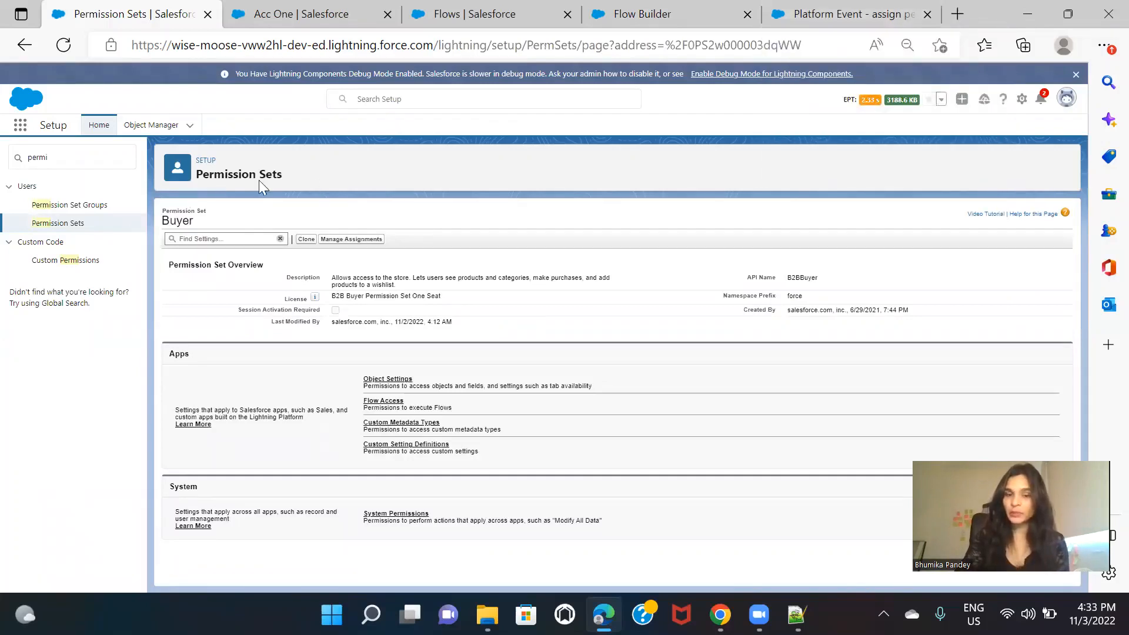
Step: Add a Get Records element labelled "Get permission set" beside the Start element of the unsaved Platform Event—Triggered Flow
click(862, 19)
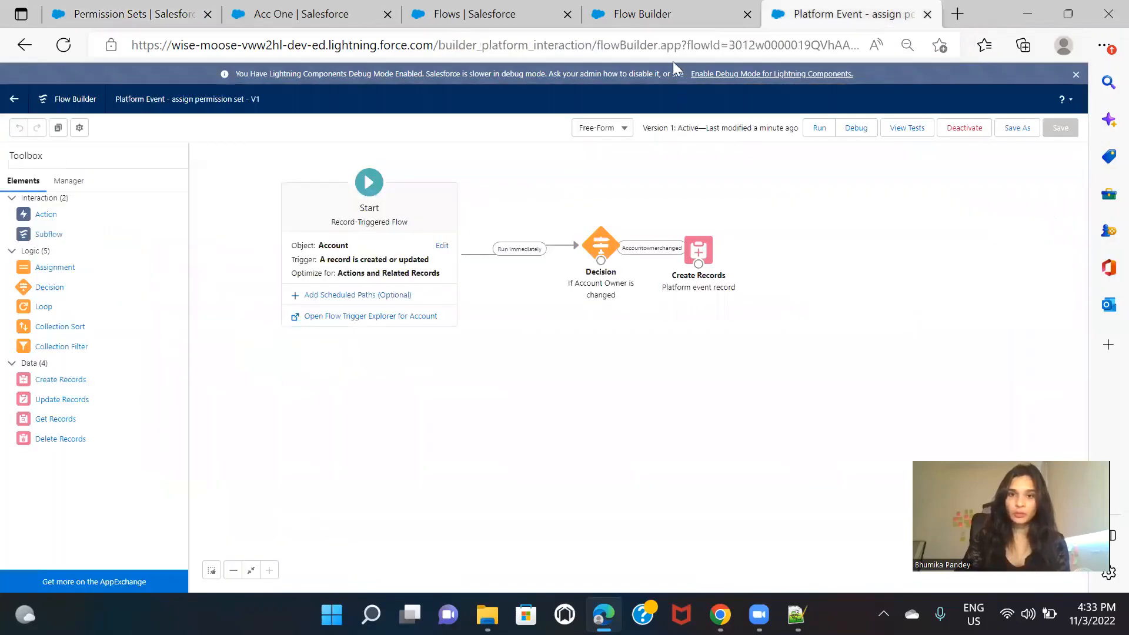
click(667, 24)
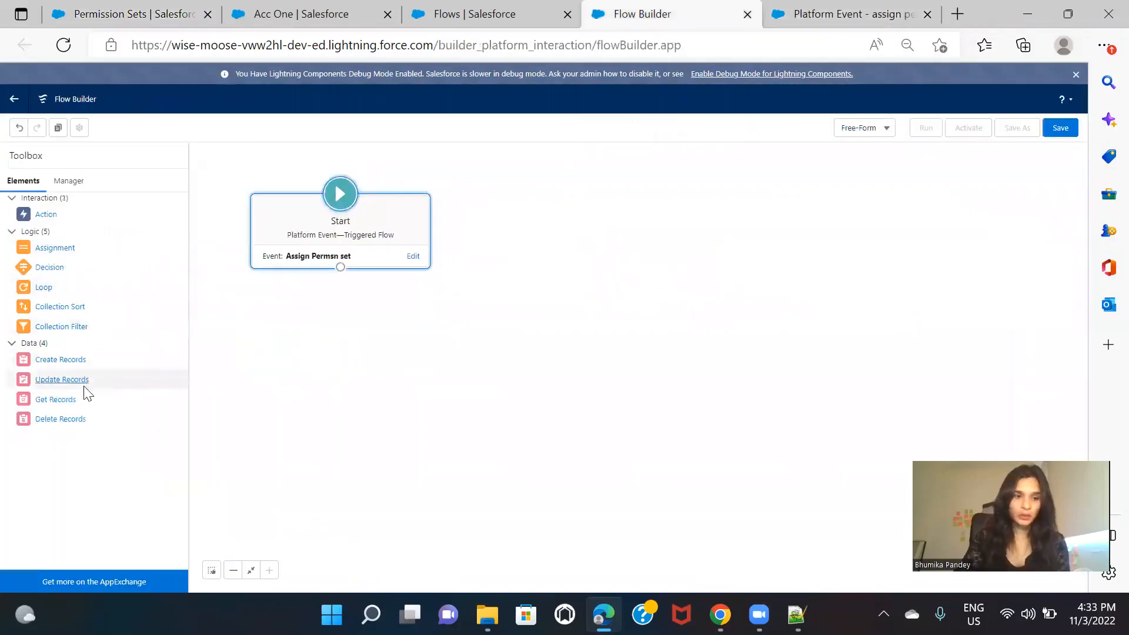
drag(47, 399, 477, 225)
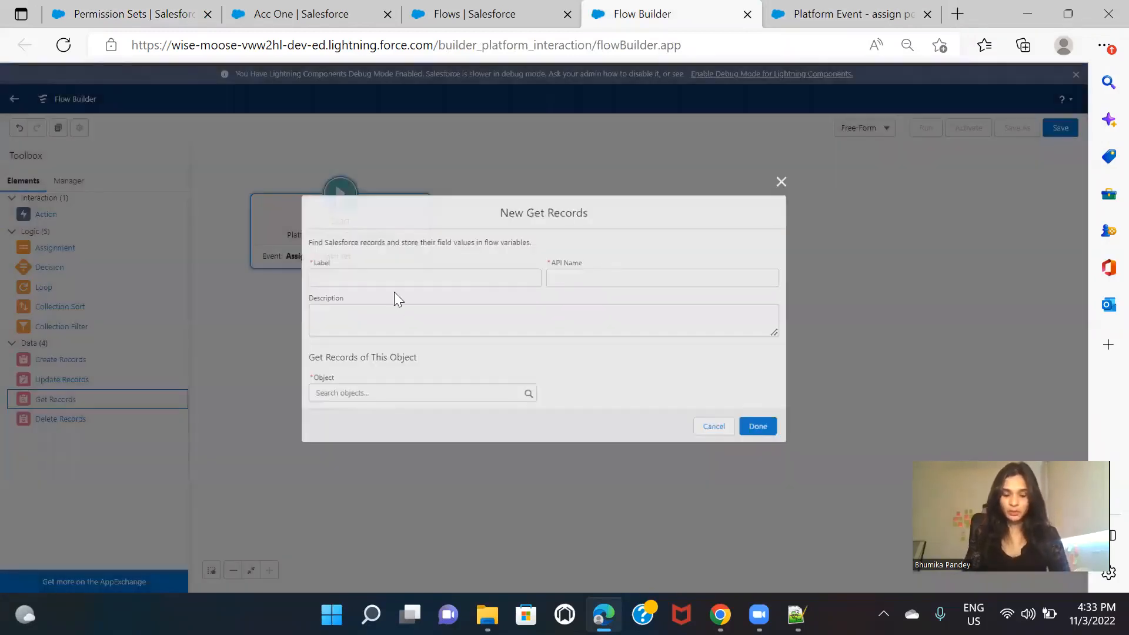
text(Get permis)
key(BackSpace)
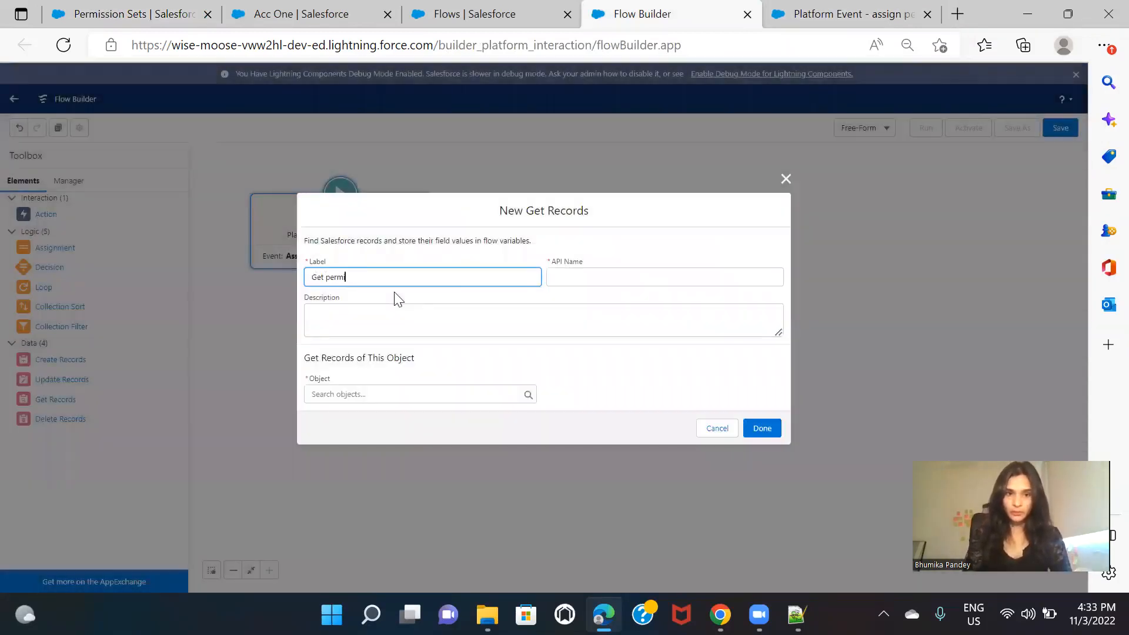
text(ission set r)
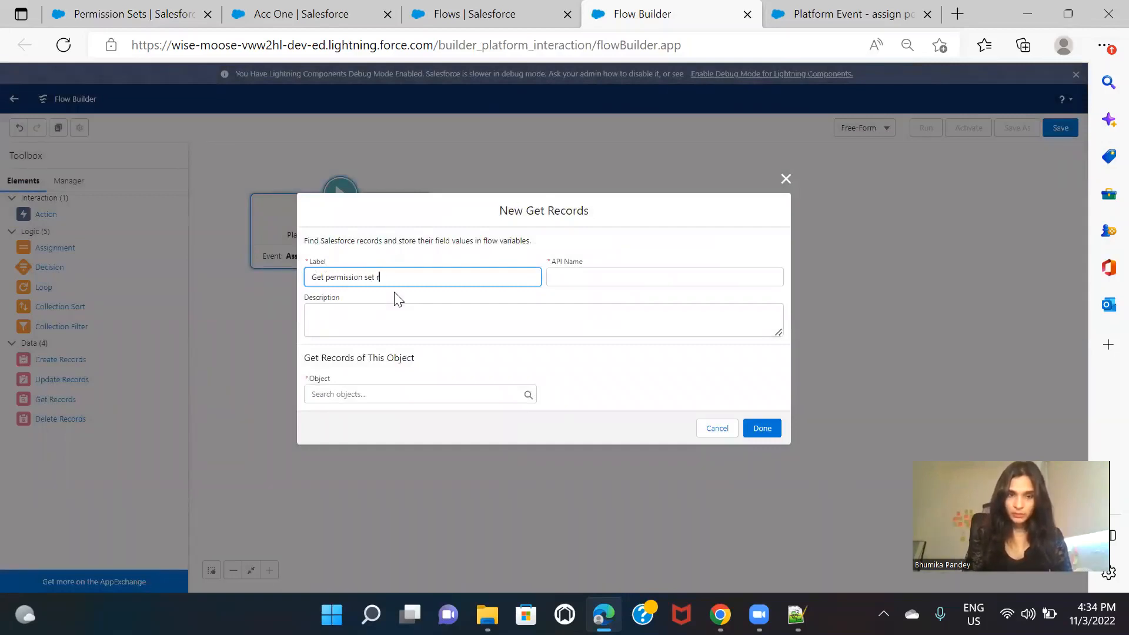
key(BackSpace)
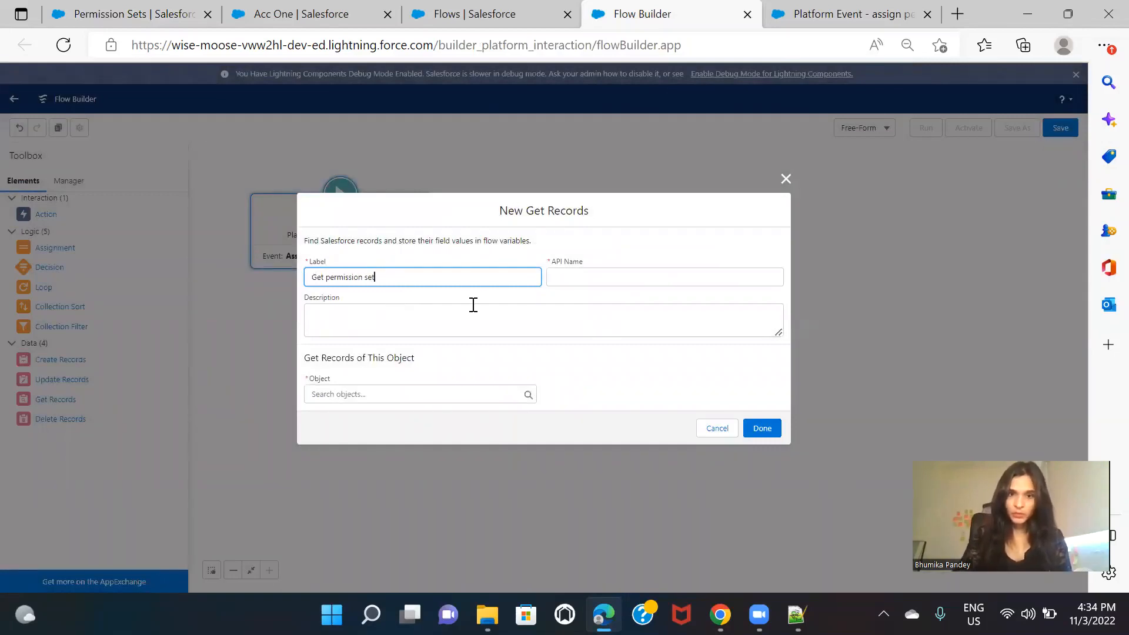
click(530, 301)
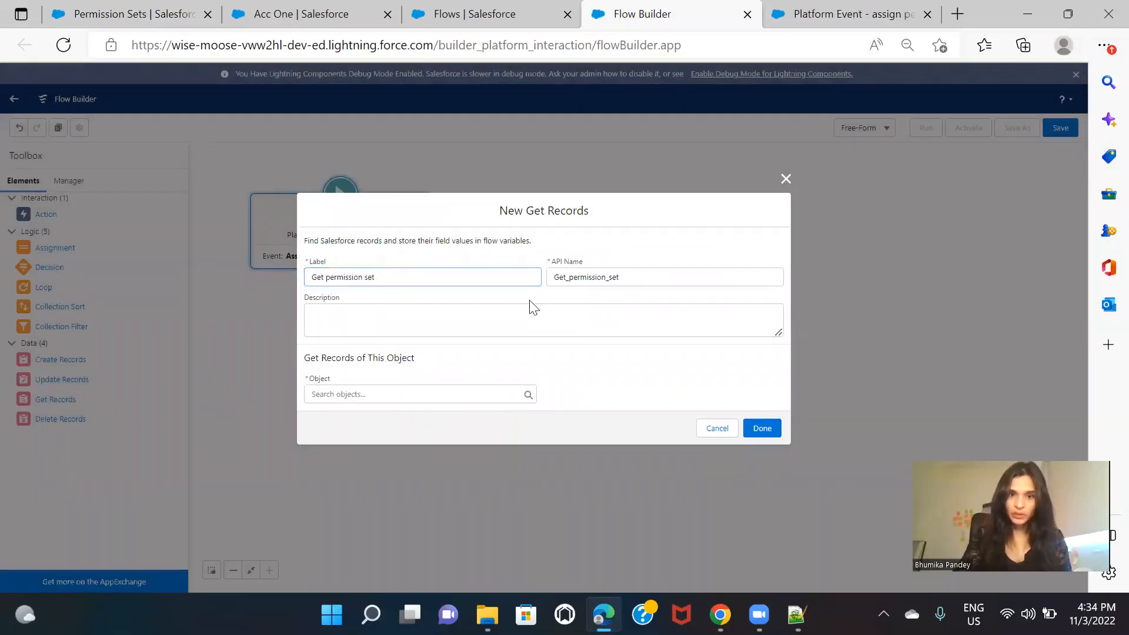
Step: Set the element to get records of the Permission Set object and filter them on the Name field
click(379, 393)
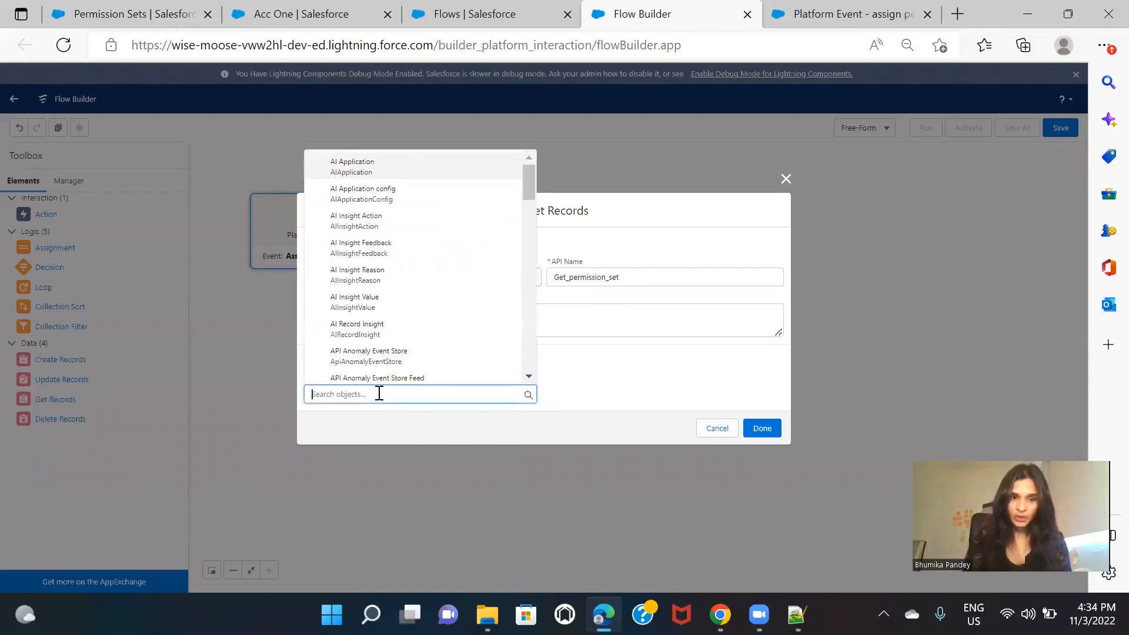
text(permi)
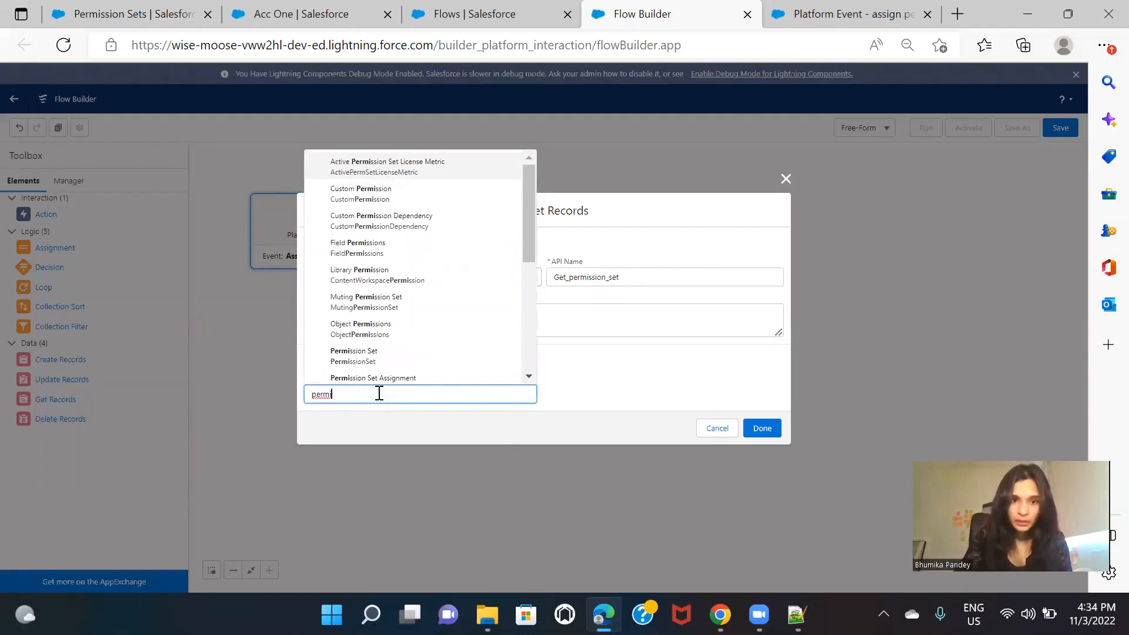
click(379, 356)
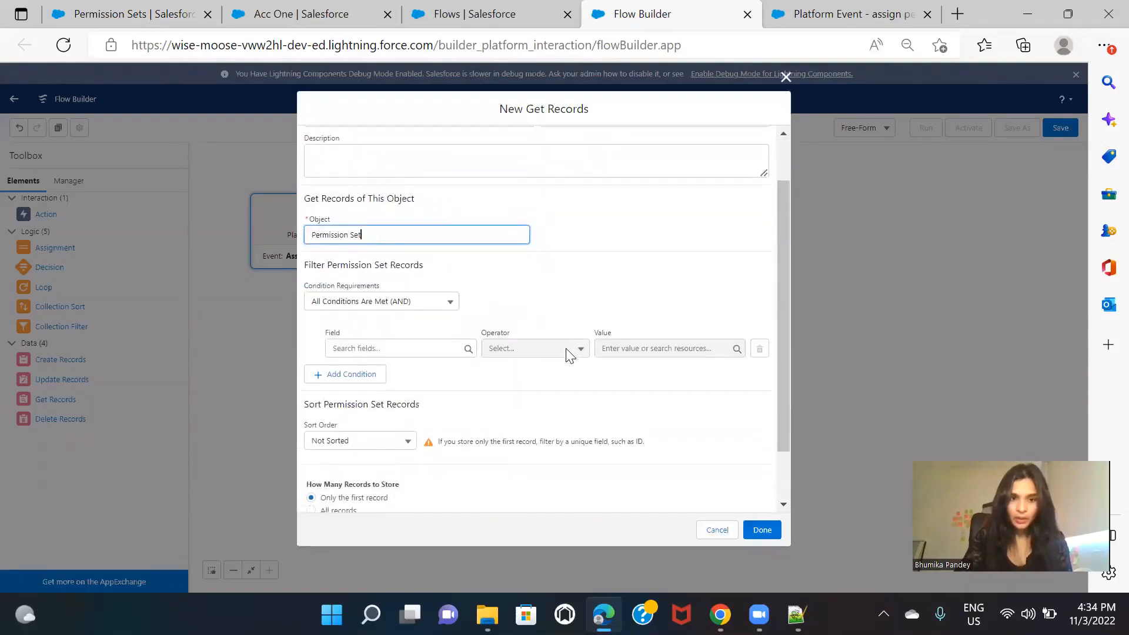
click(397, 348)
text(name)
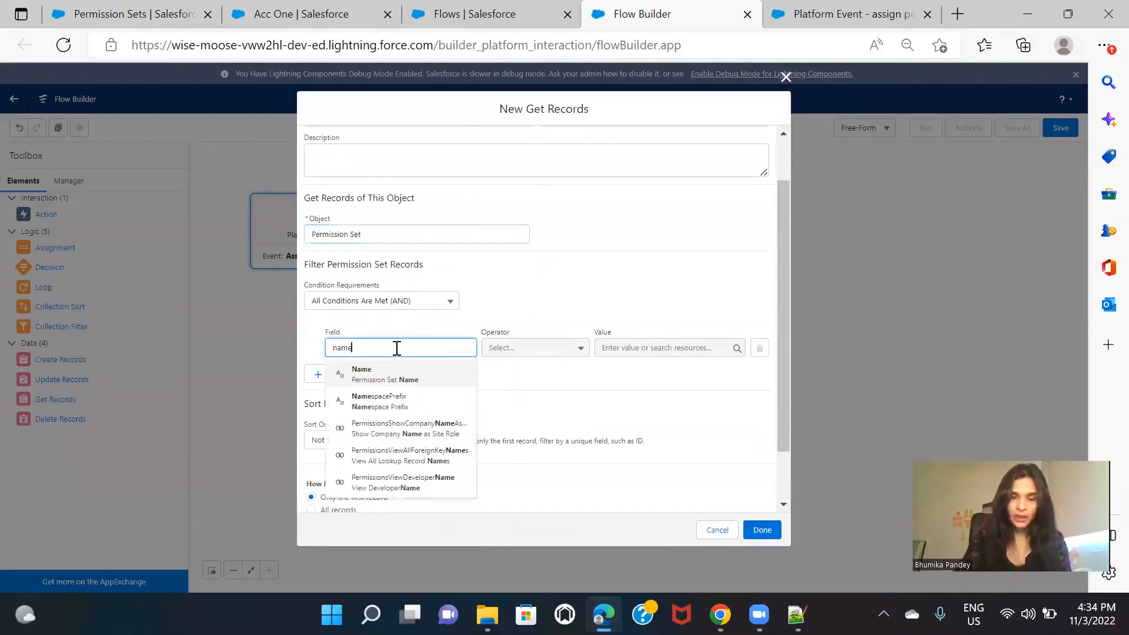
click(420, 381)
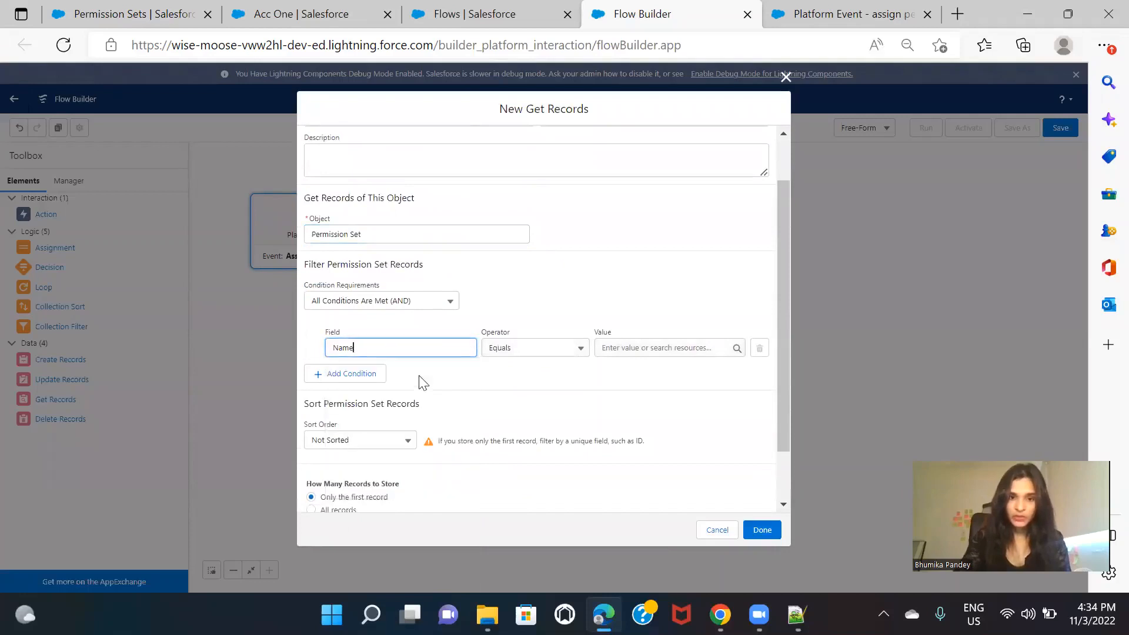
Step: Copy the Buyer permission set's API name, B2BBuyer, from its Setup overview into the Name filter's value
click(147, 14)
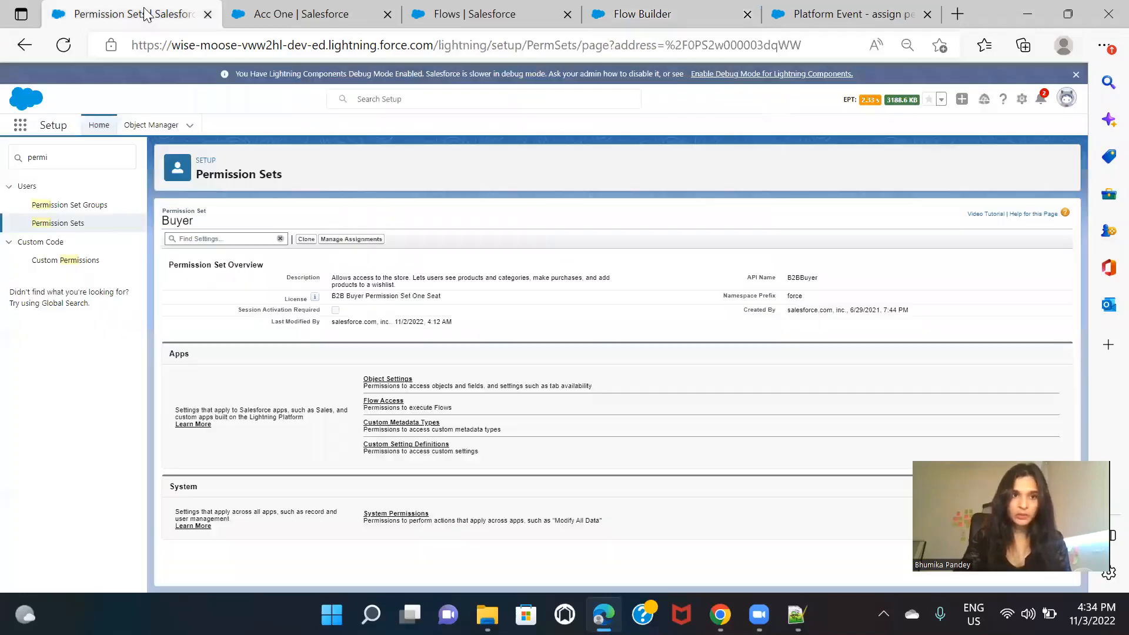
double_click(812, 278)
key(ctrl+c)
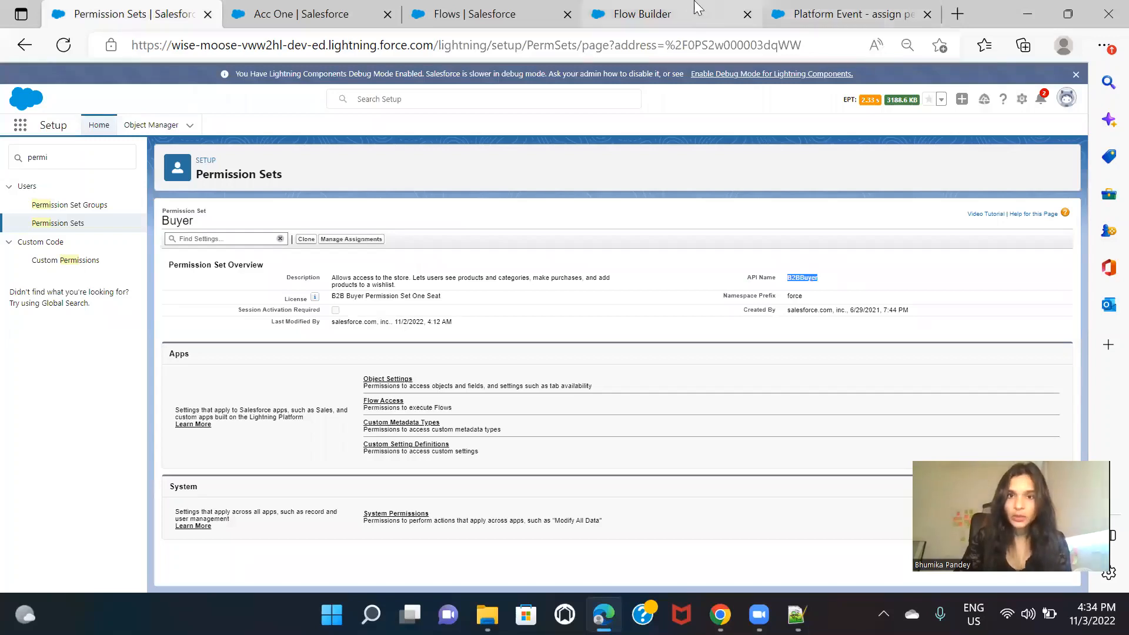
click(642, 14)
click(646, 347)
key(ctrl+v)
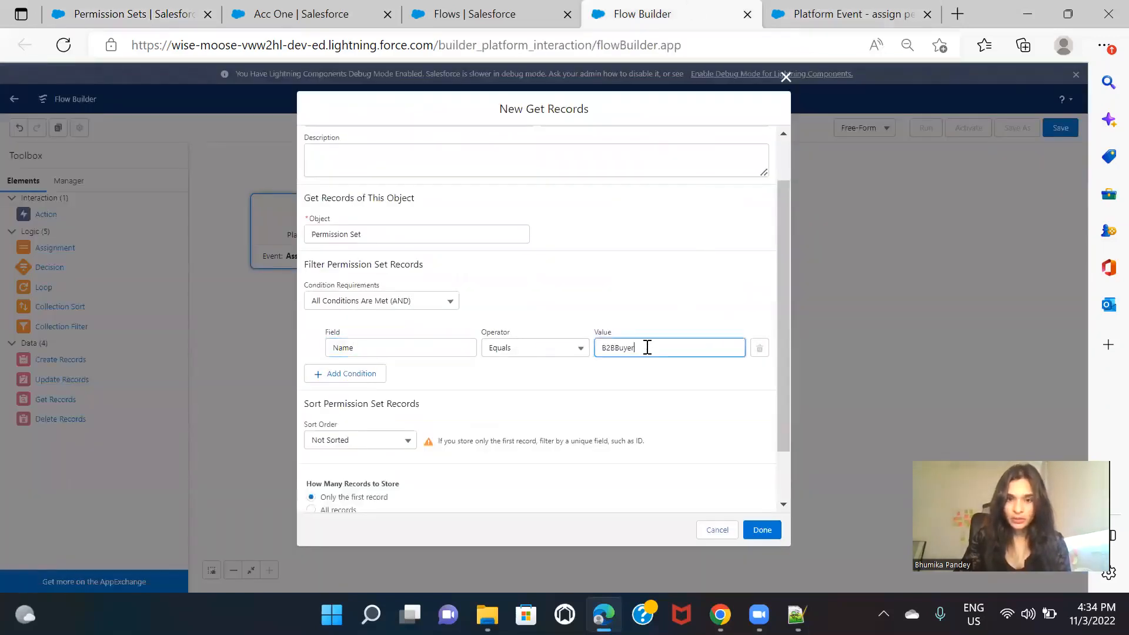
click(648, 379)
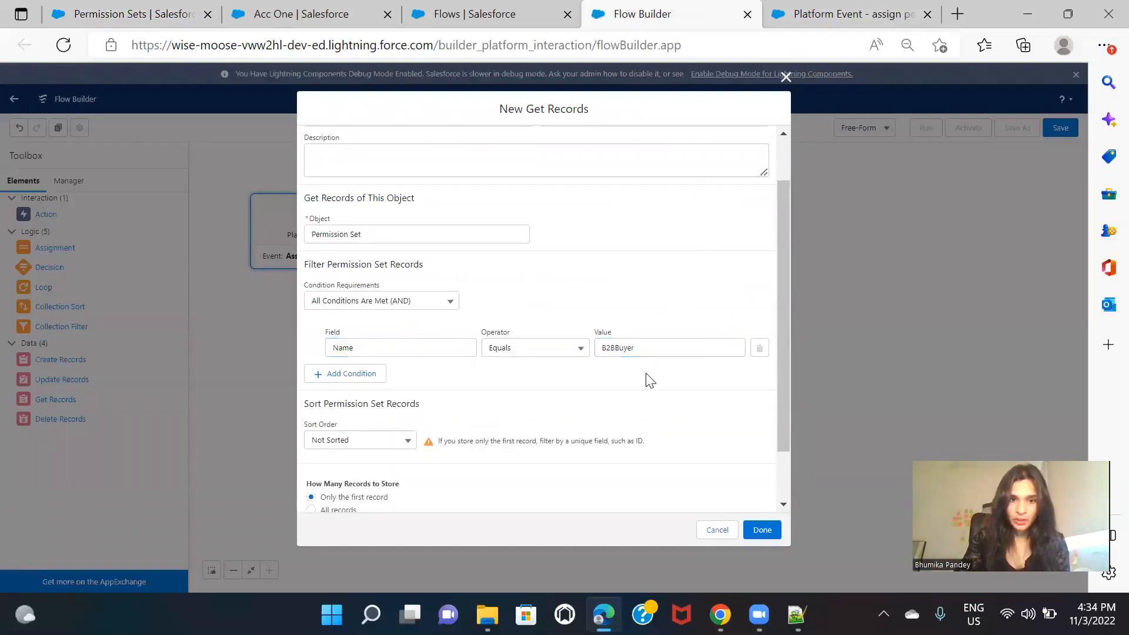
Step: Finish the Get permission set element and connect the Start element to it
scroll(650, 381, down, 2)
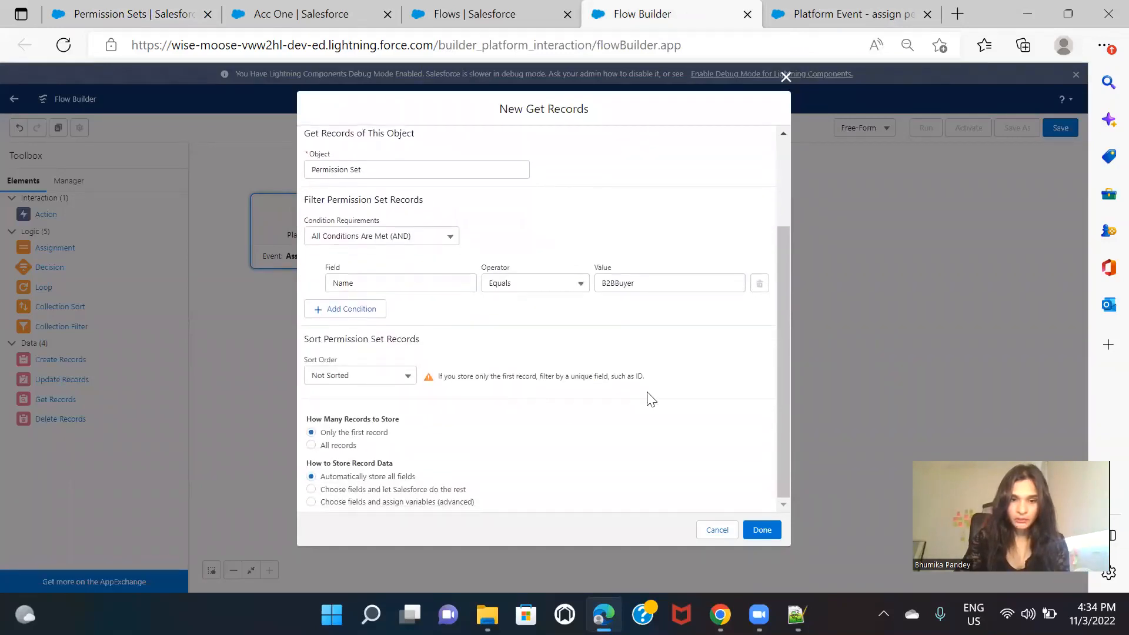
click(761, 529)
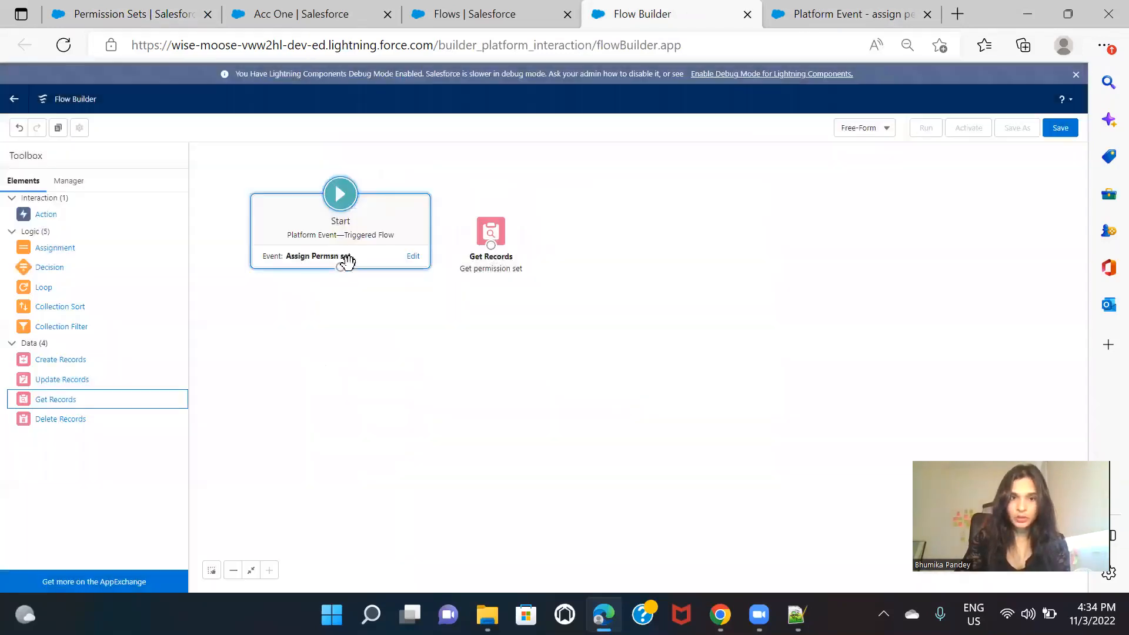
drag(346, 265, 488, 243)
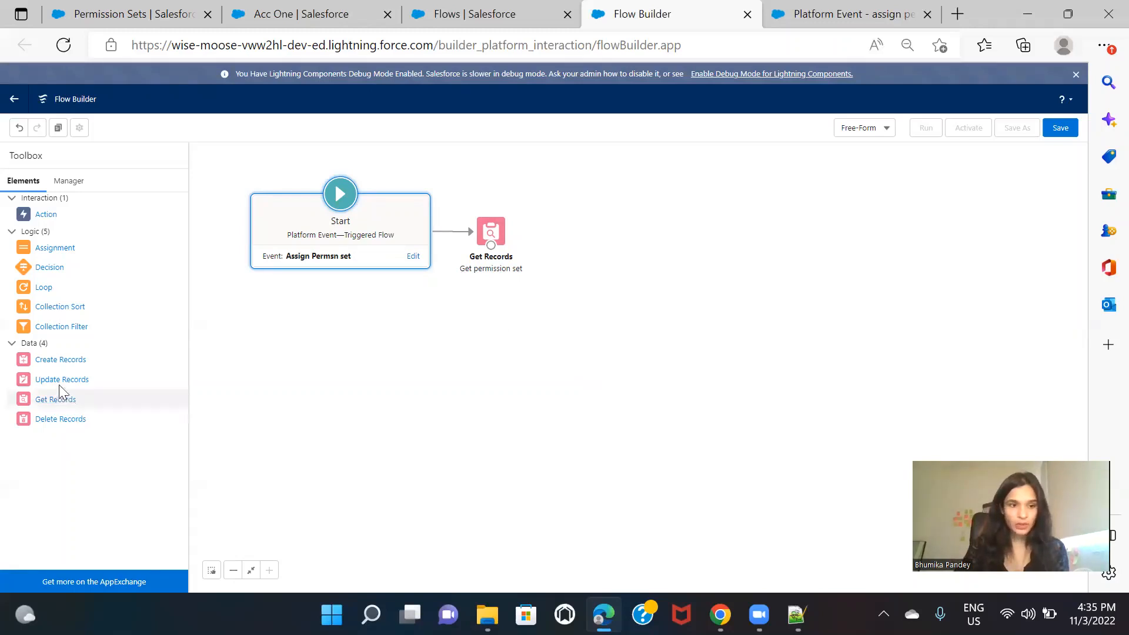
Step: Add a Create Records element labelled "Assigne permission set to owner" beside the Get permission set element
drag(63, 361, 612, 231)
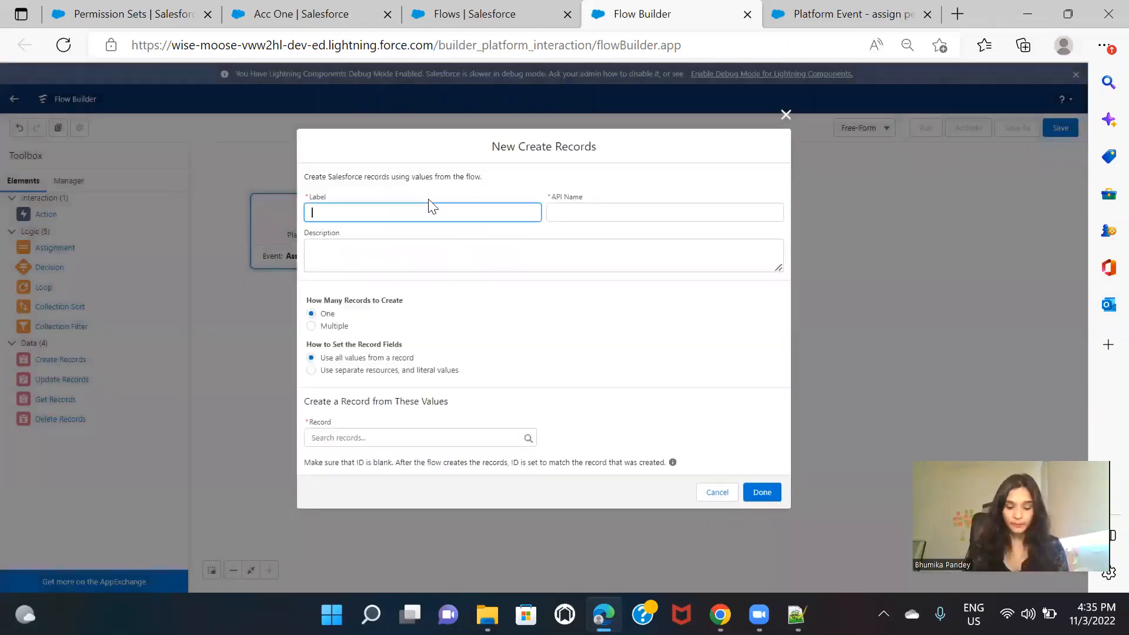
text(Assigne permi)
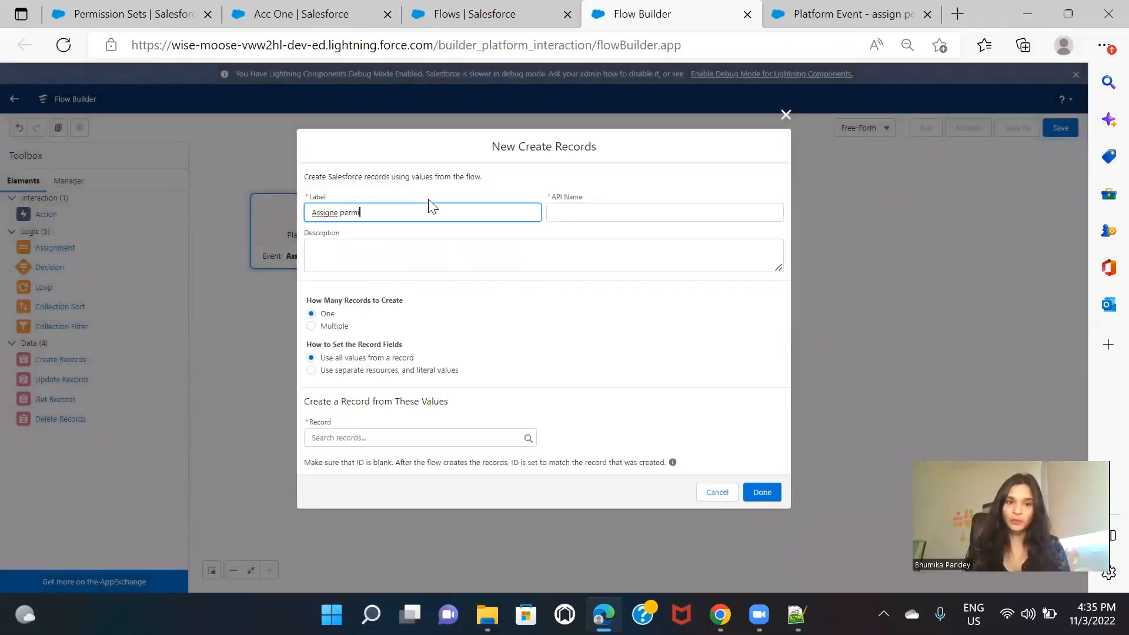
text(ssion set to user)
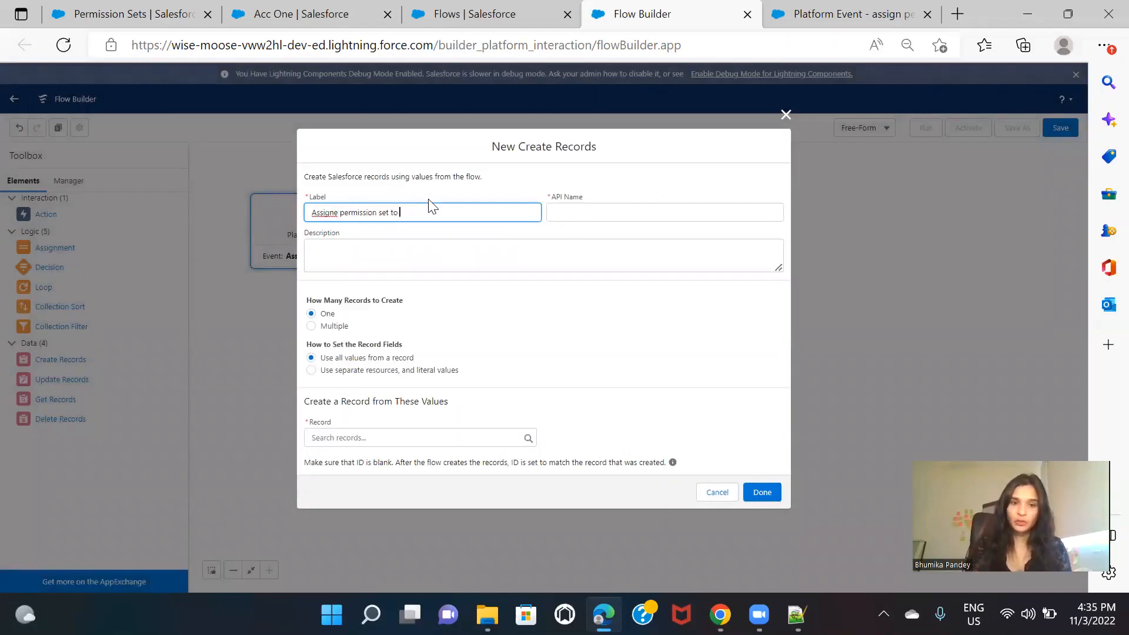
key(BackSpace)
key(BackSpace)
key(BackSpace)
text(owner)
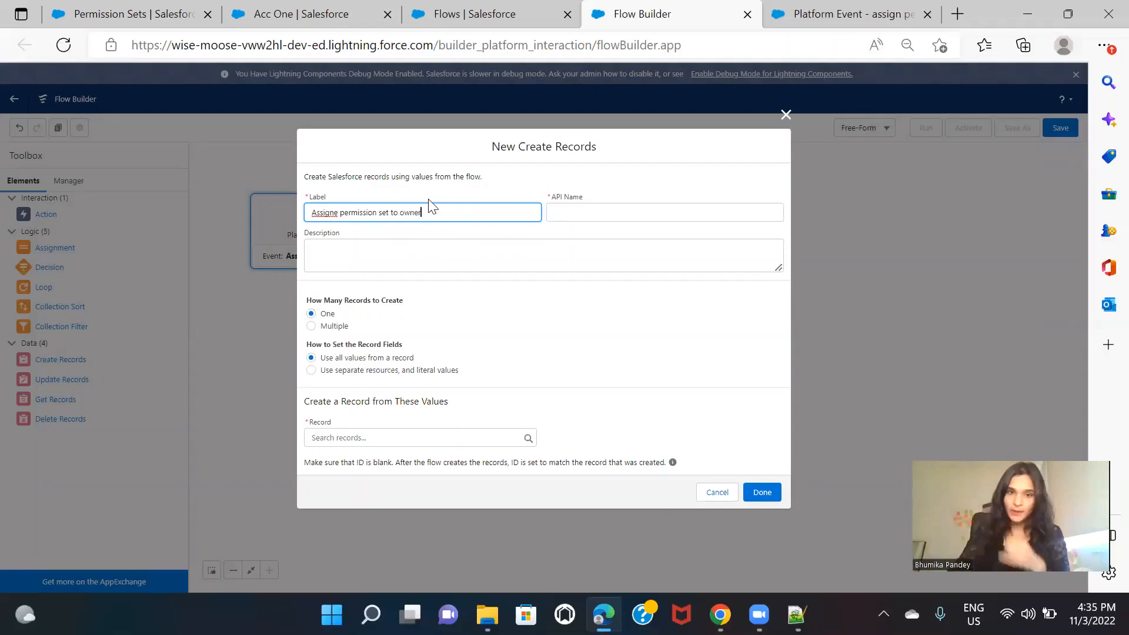
click(538, 234)
Step: Set the record fields to use separate resources and literal values, and choose Permission Set Assignment as the object
click(444, 376)
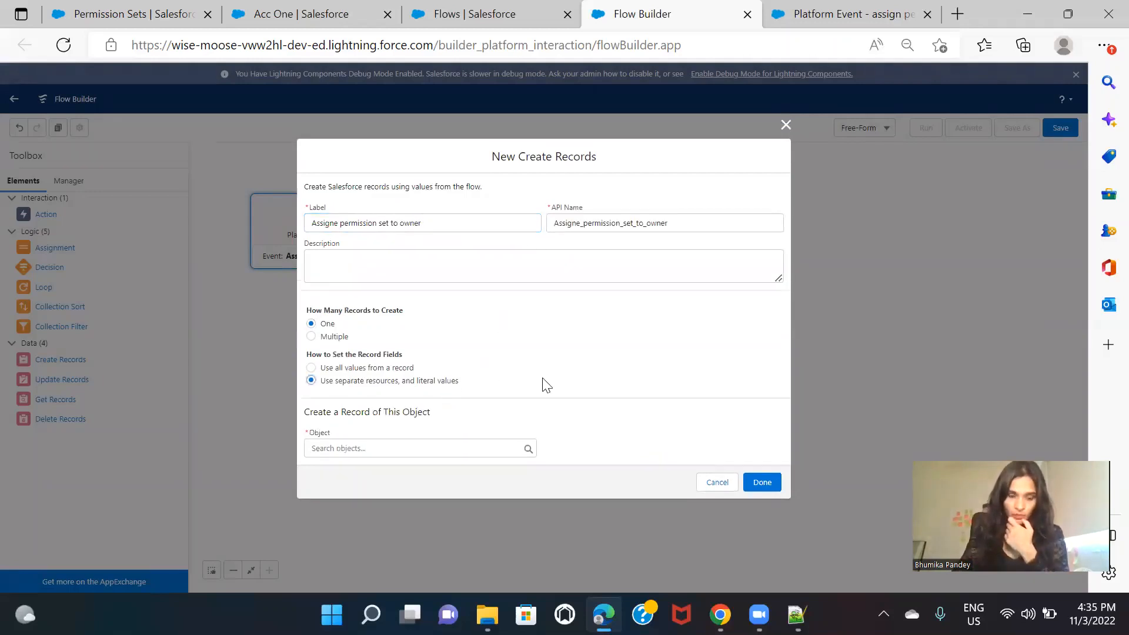
click(411, 449)
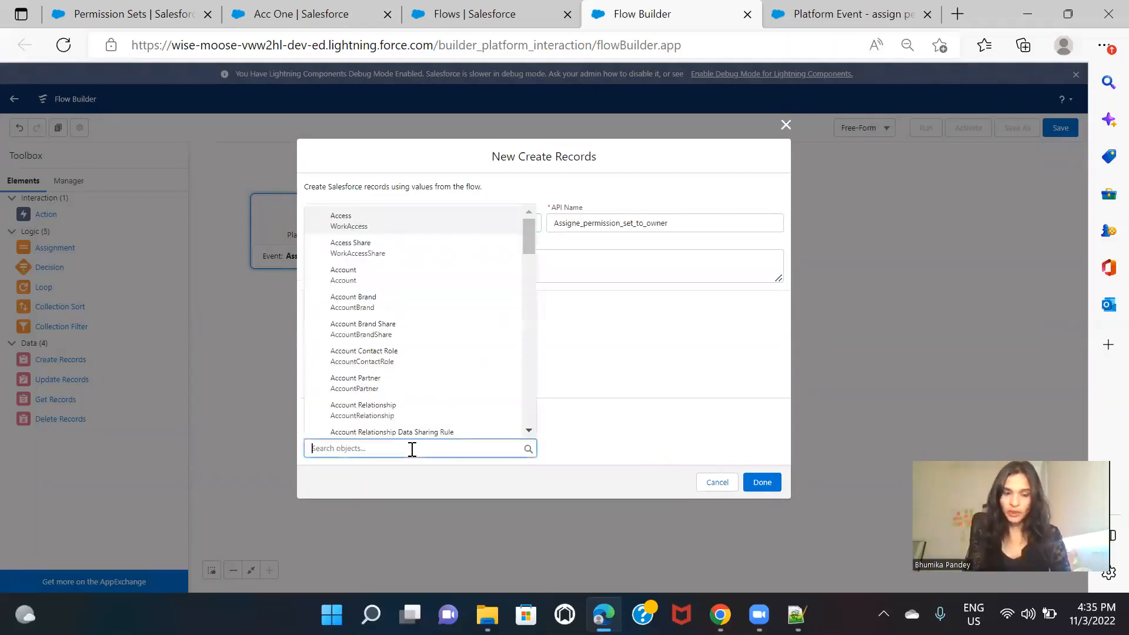
text(permi)
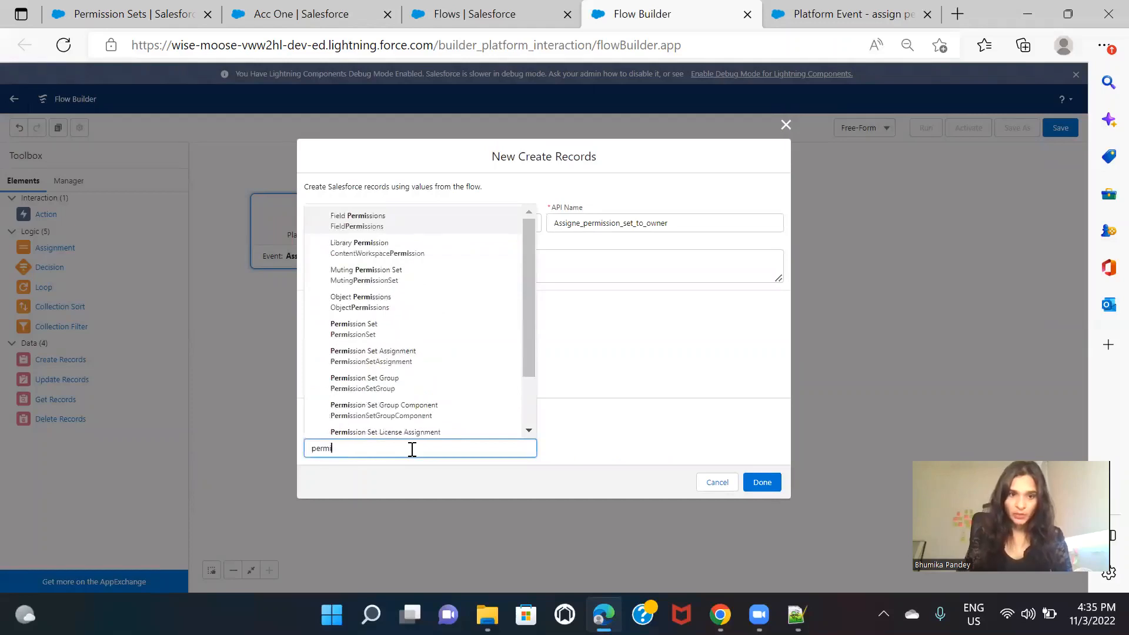
click(419, 363)
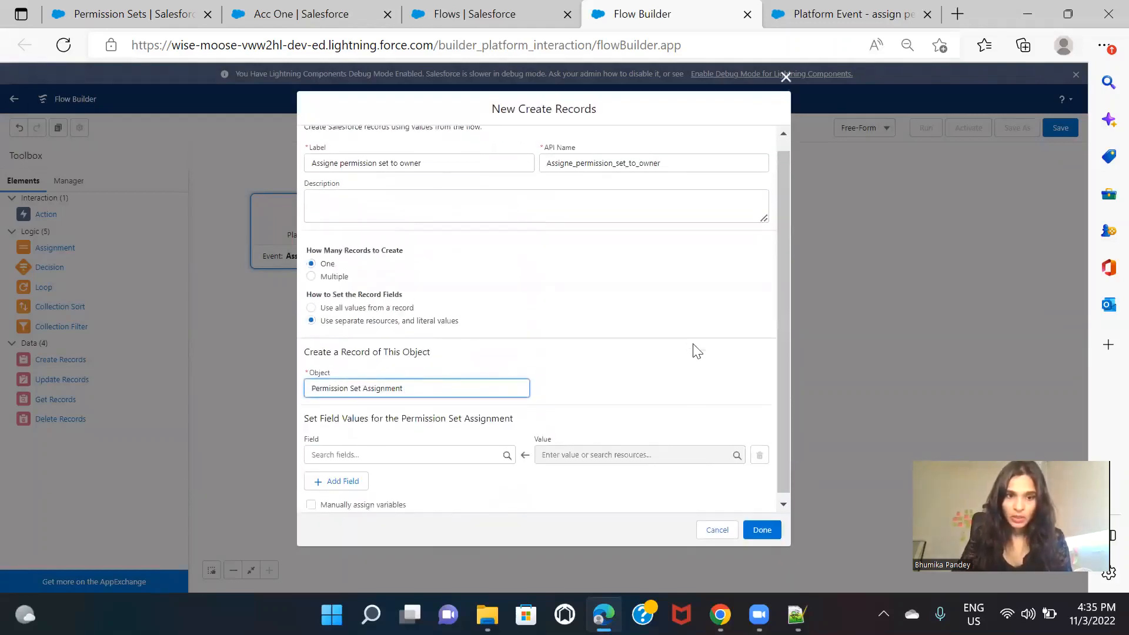
Step: Map the AssigneeId field of the new Permission Set Assignment record to $Record > Account Owner Id
click(411, 449)
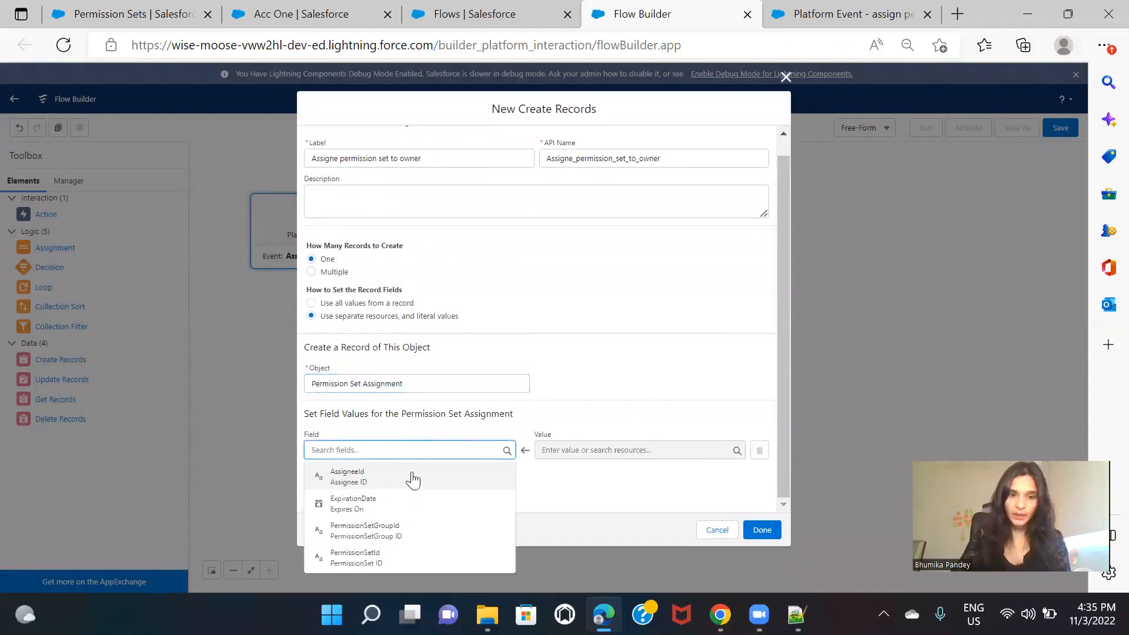
click(411, 477)
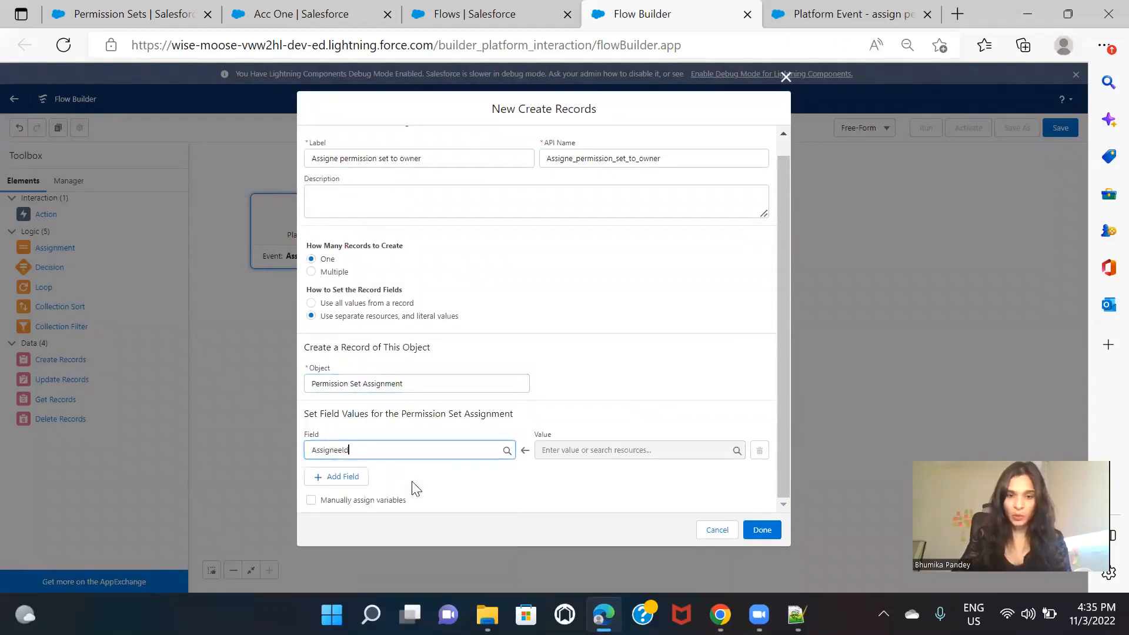
click(631, 450)
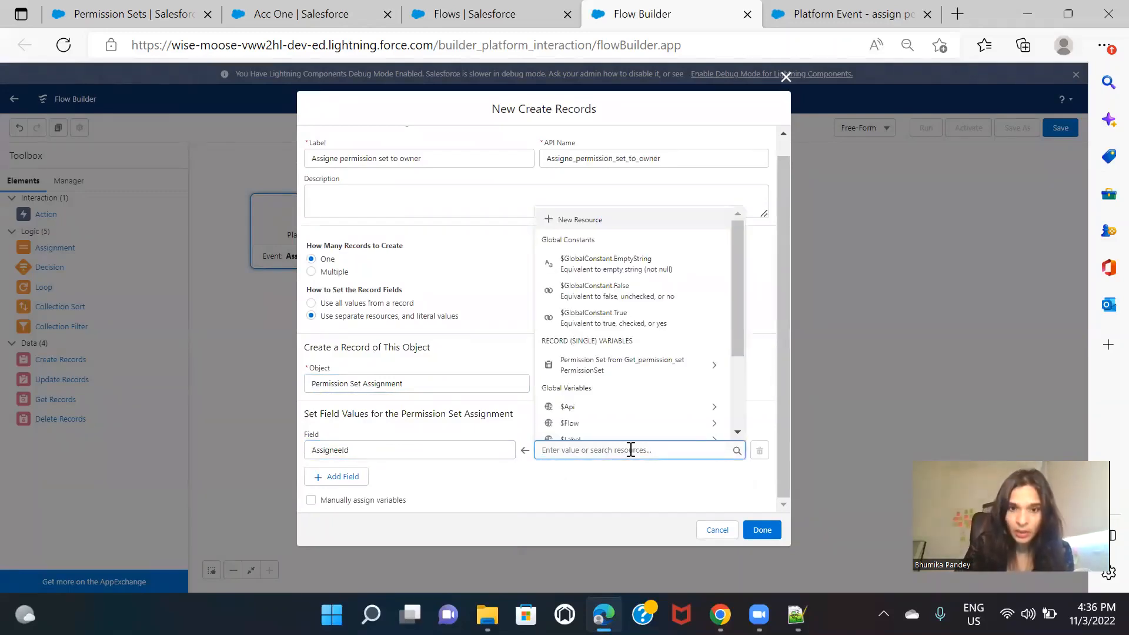
text(a)
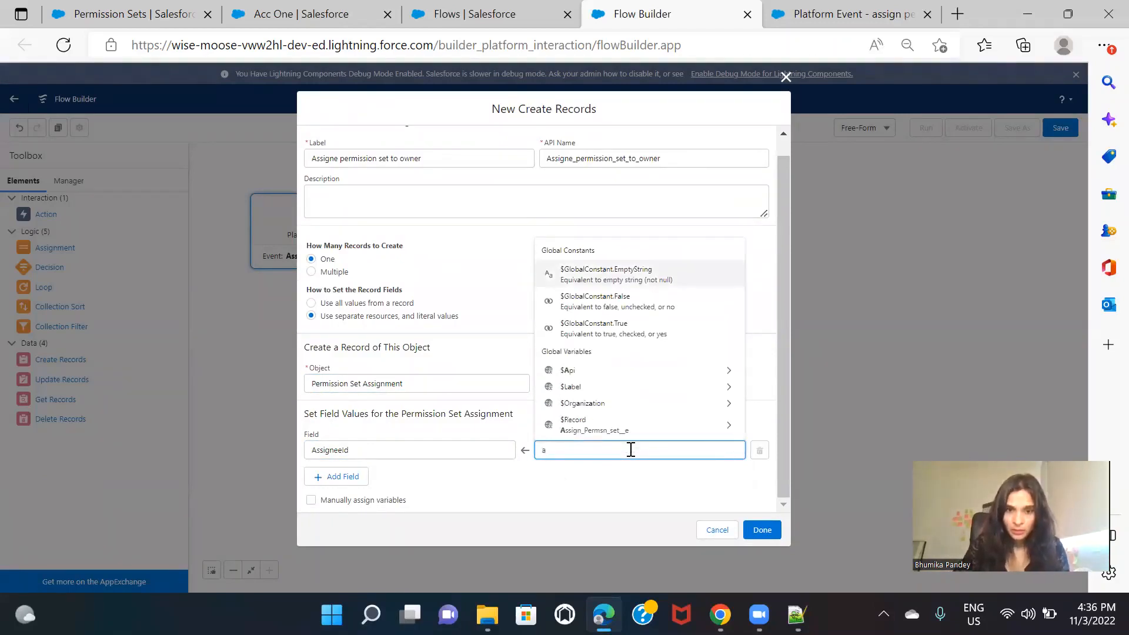
text(c)
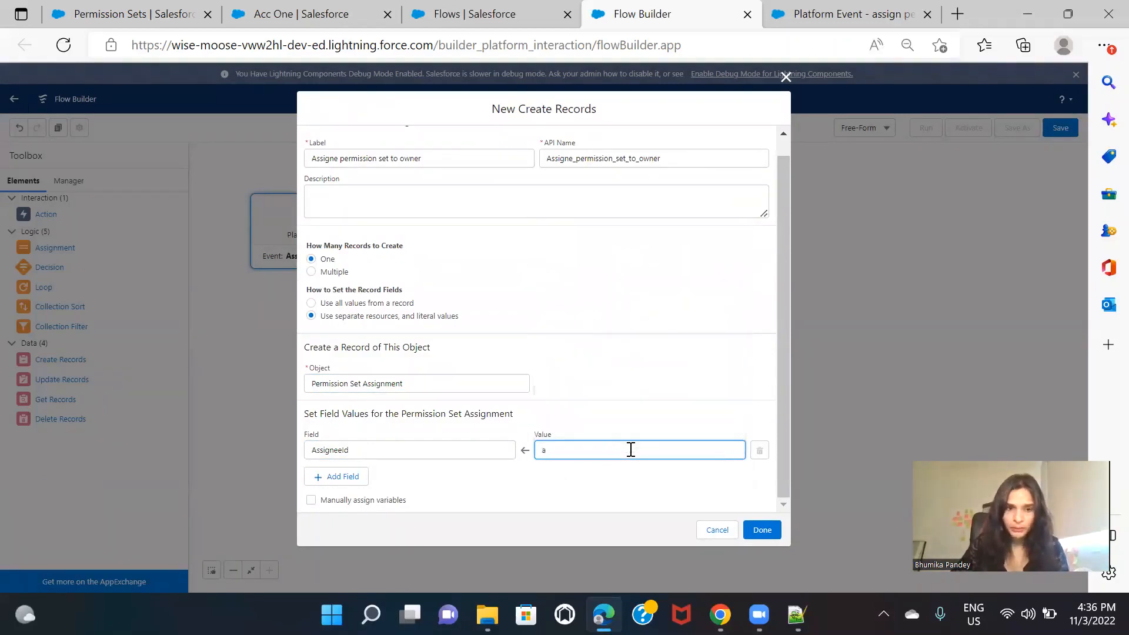
key(BackSpace)
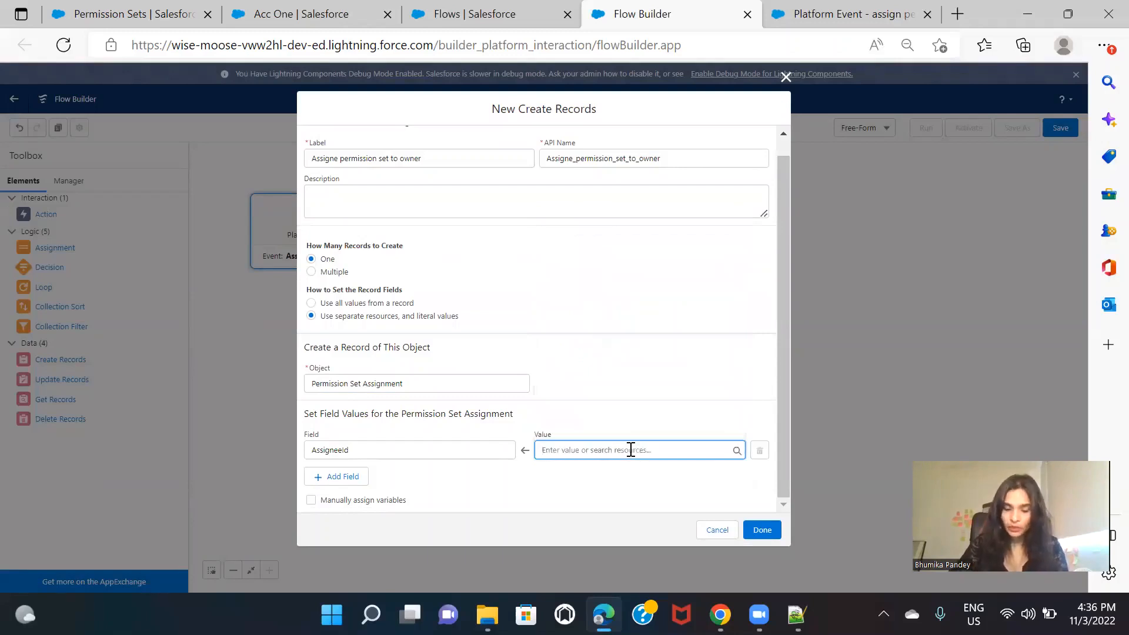
text(r)
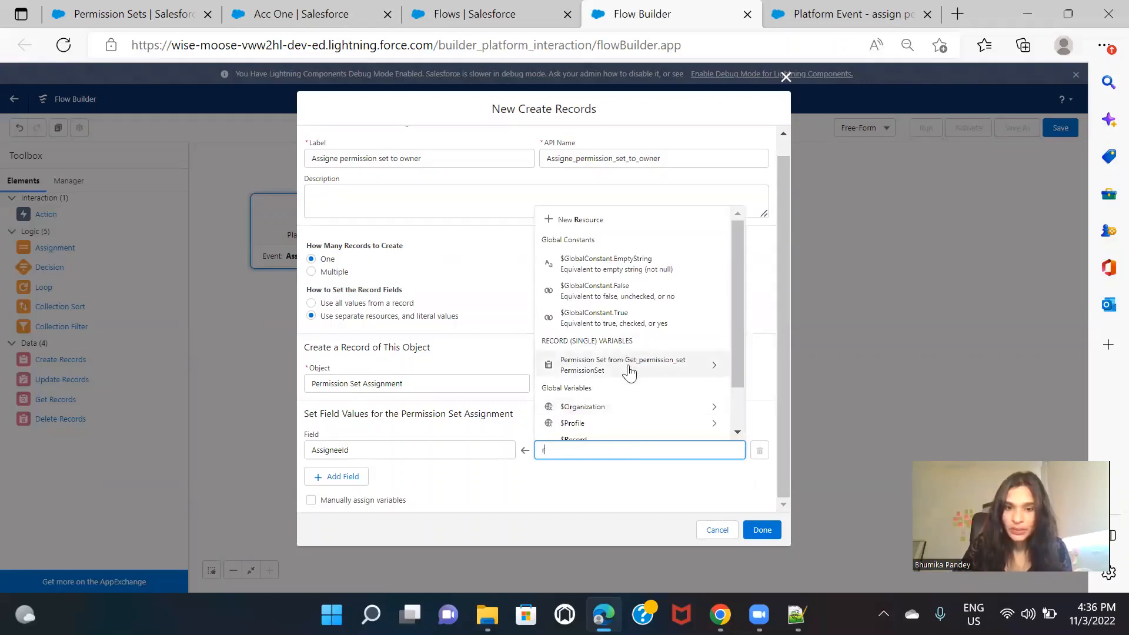
scroll(638, 375, down, 1)
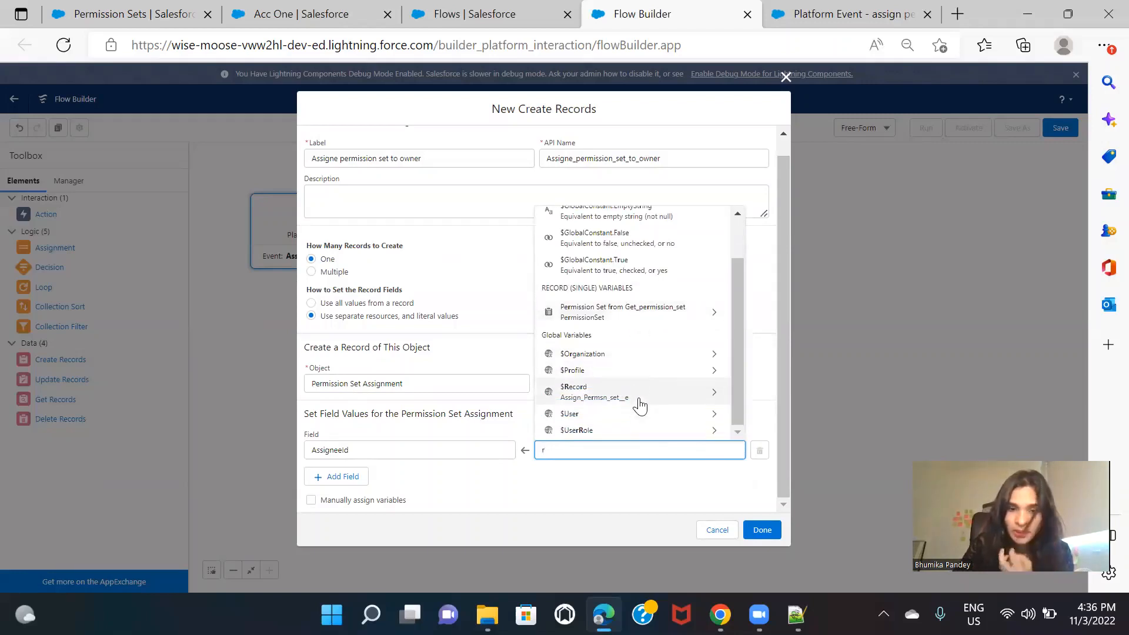
click(639, 406)
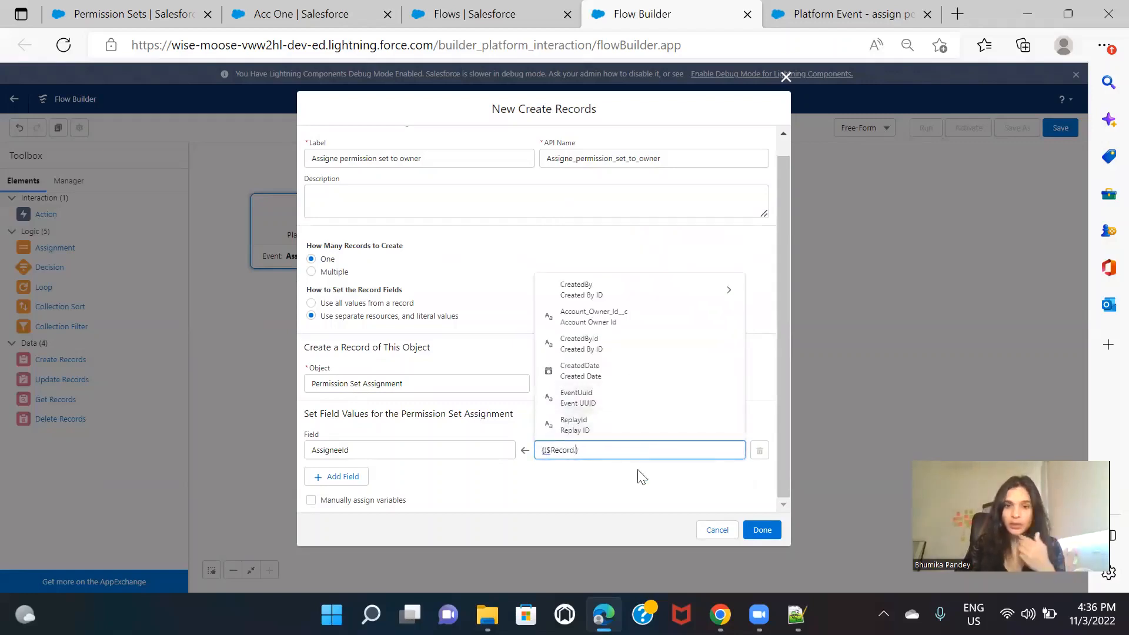
click(628, 321)
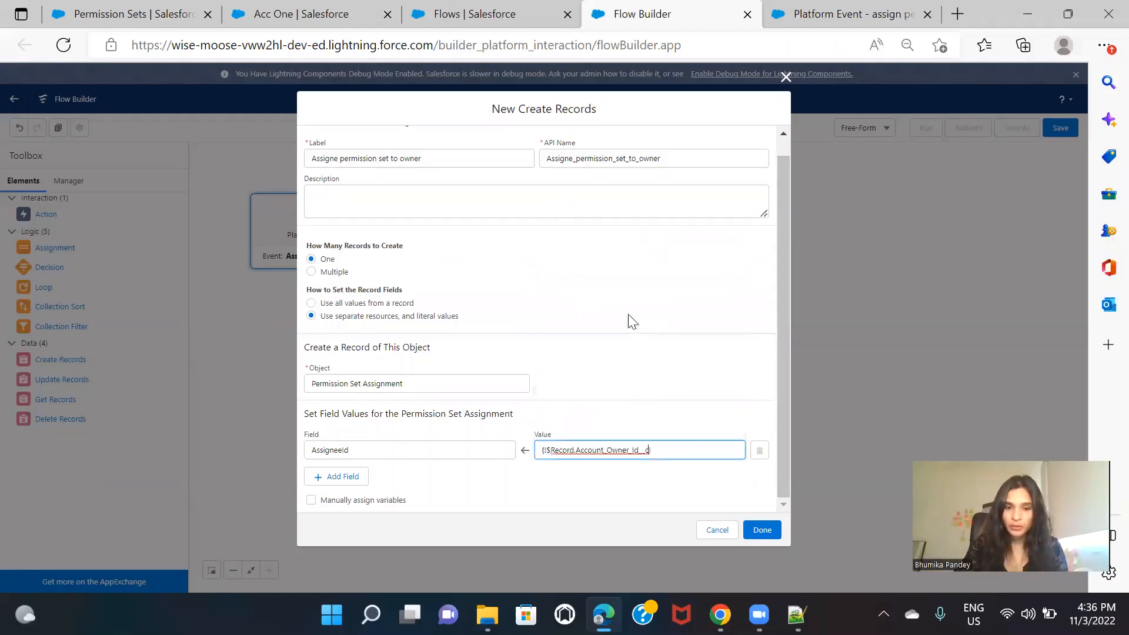
click(631, 476)
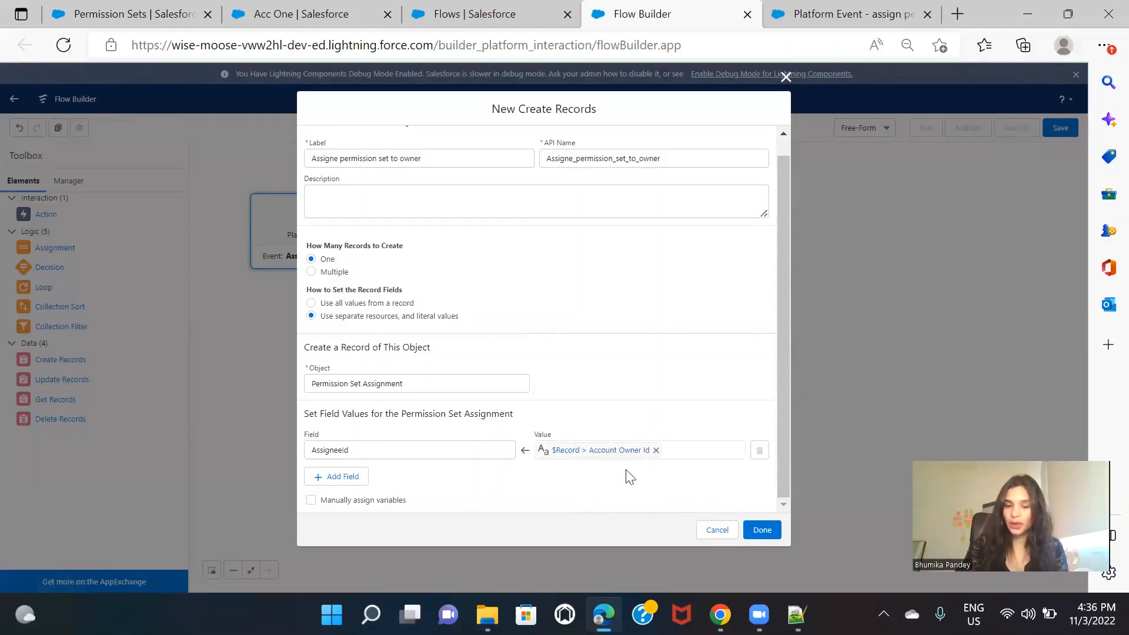
Step: Add a PermissionSetId field set to the Id from Get_permission_set and finish the Create Records element
click(348, 477)
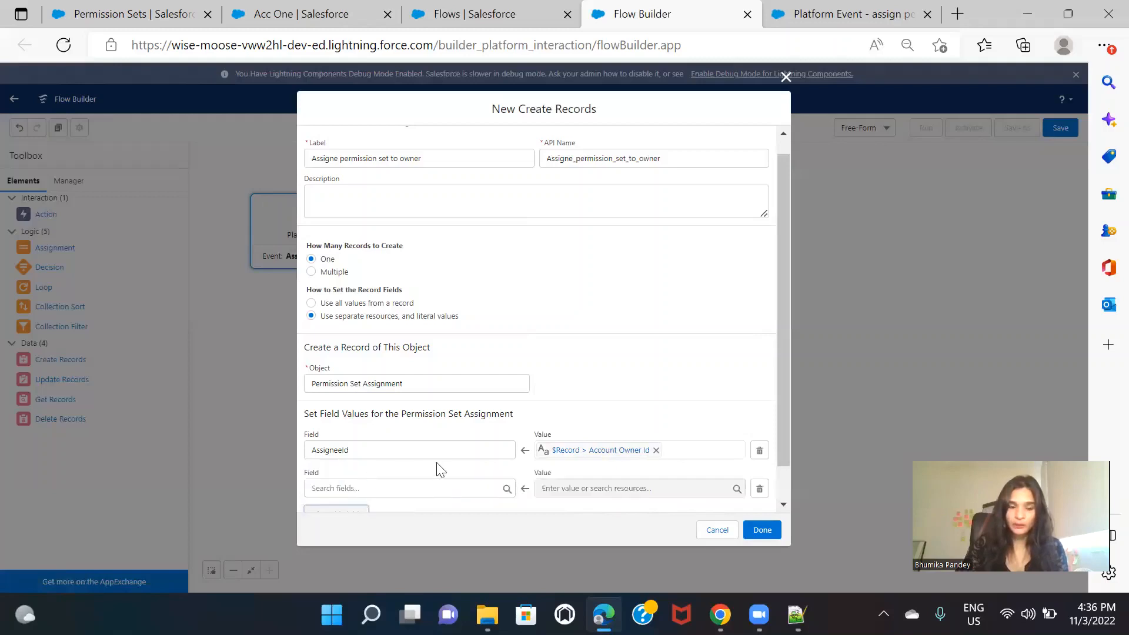
scroll(436, 465, down, 1)
click(406, 444)
text(per)
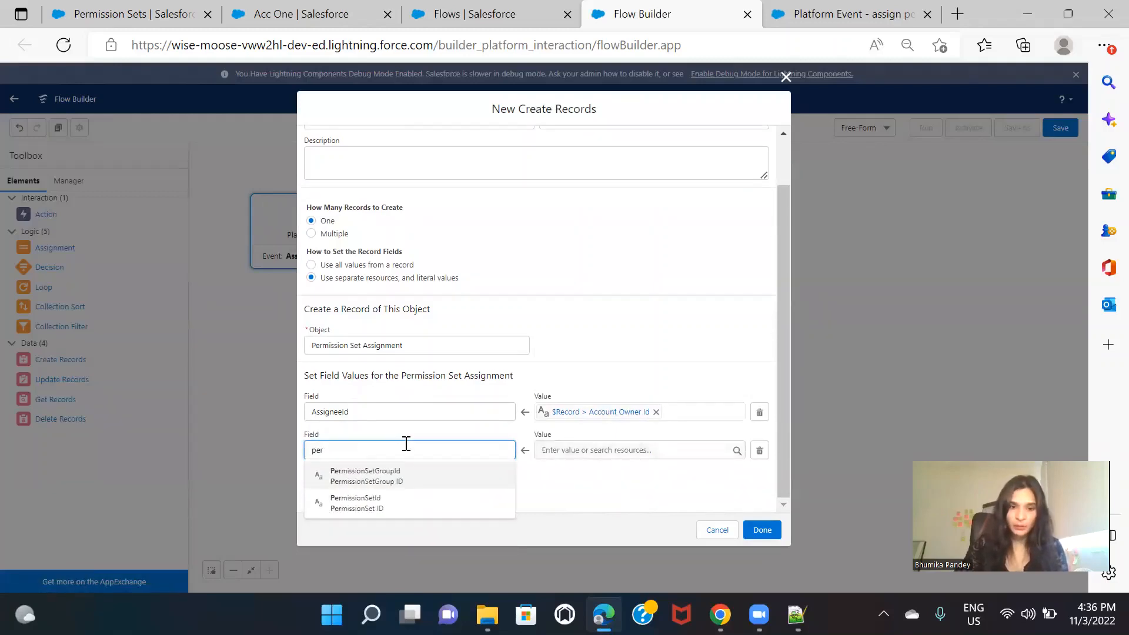
click(390, 503)
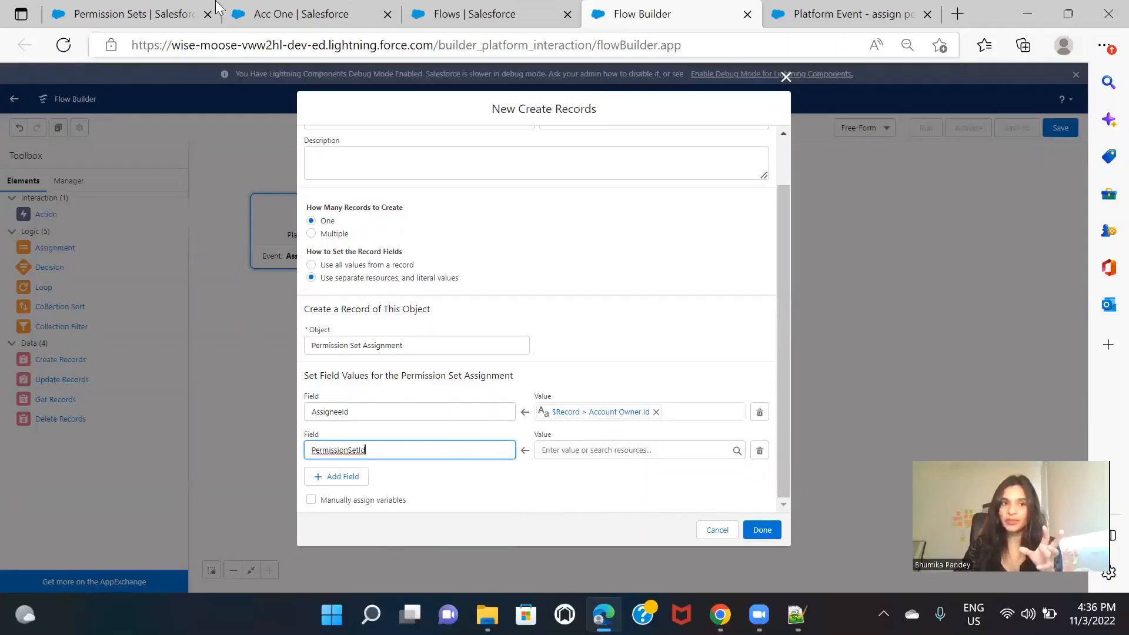
mouse_move(158, 7)
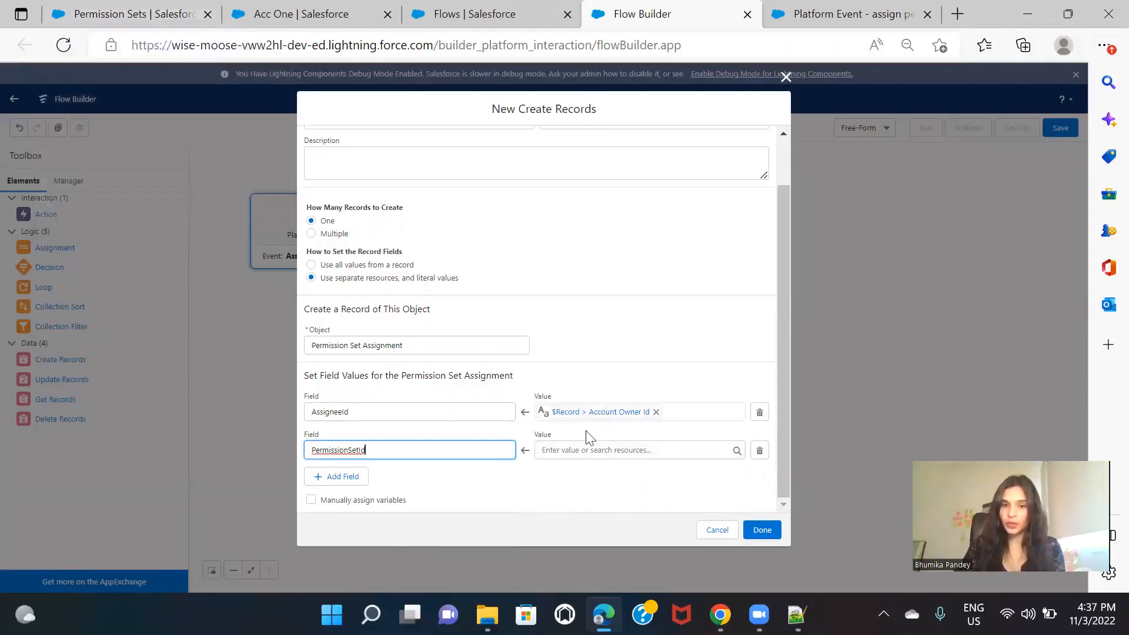
click(587, 451)
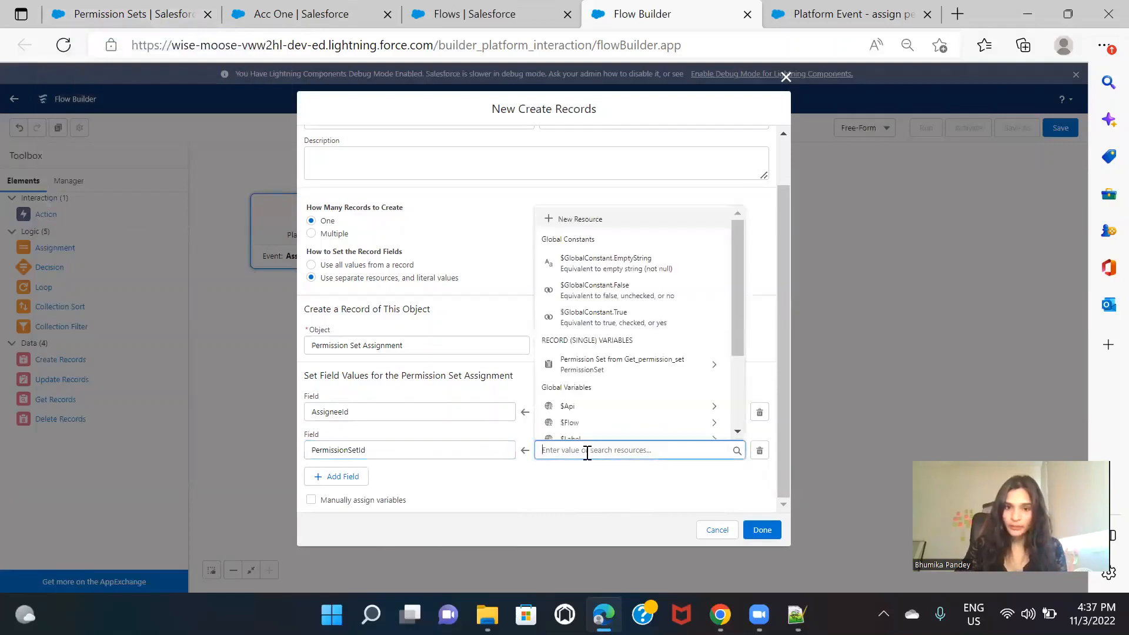
click(635, 363)
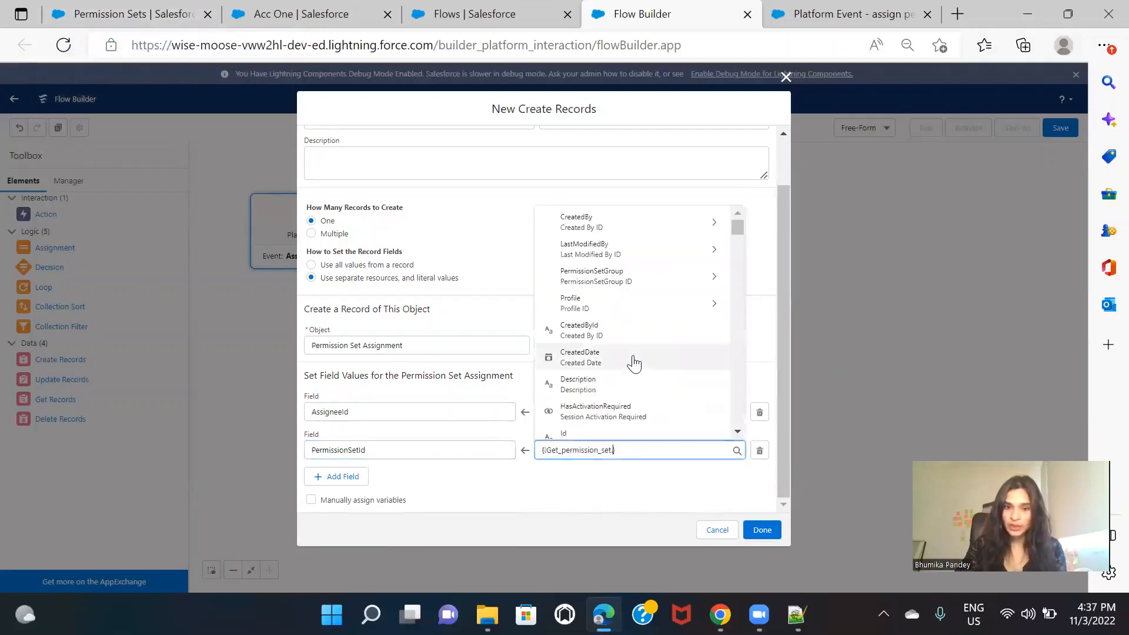
text(Id)
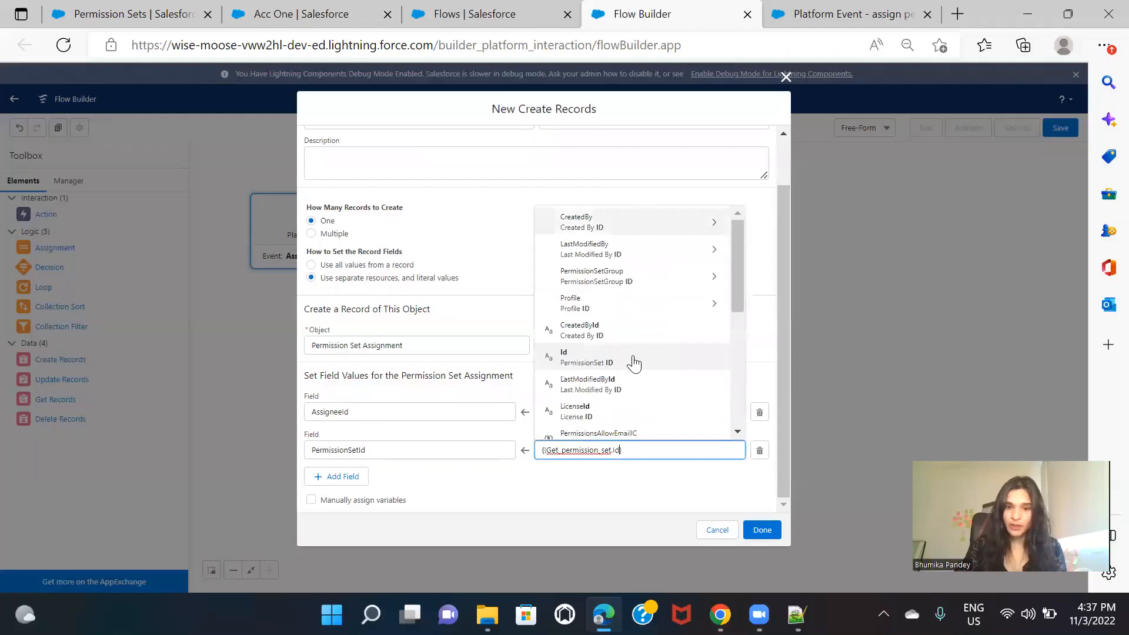
click(647, 369)
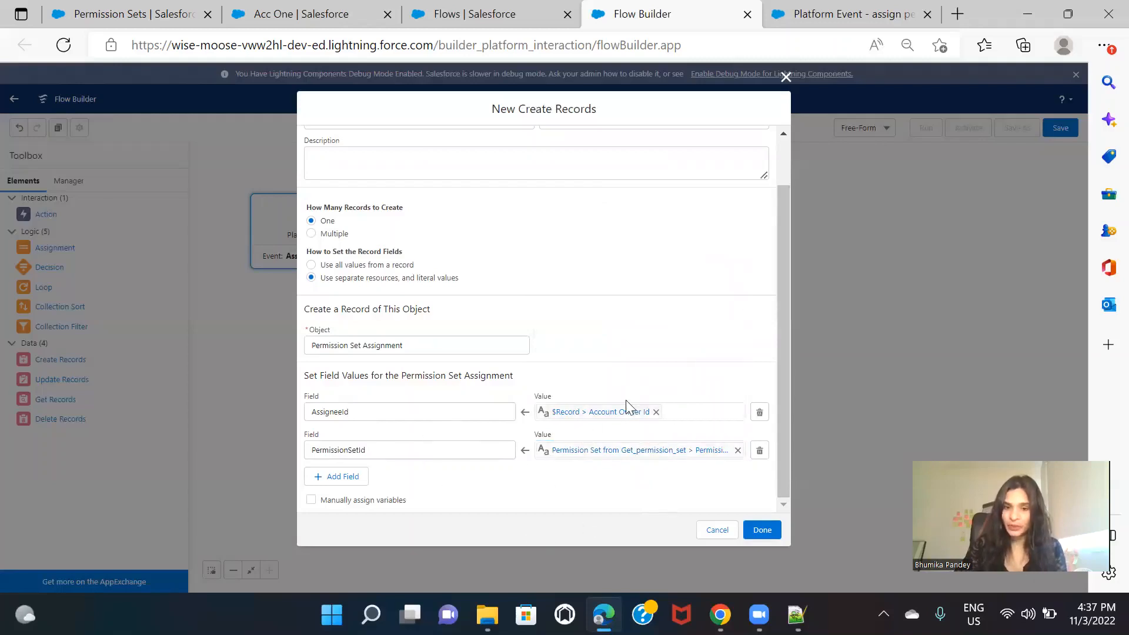
click(763, 531)
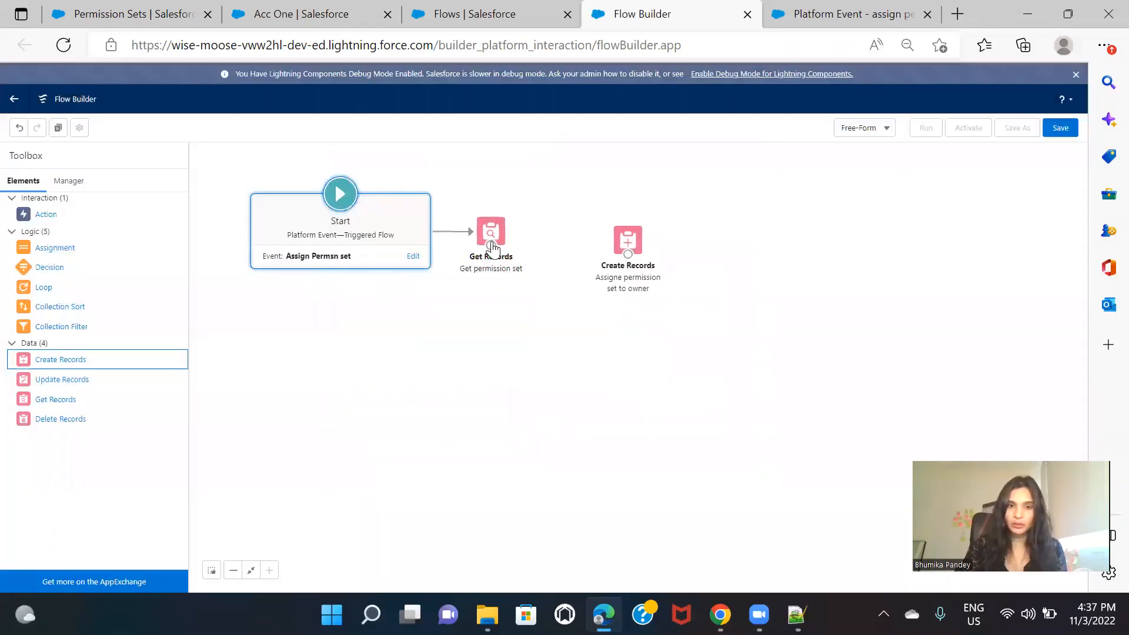
Step: Connect Get permission set to the Create Records element and save the flow as "Assign owner to permisssion set"
drag(491, 245, 626, 244)
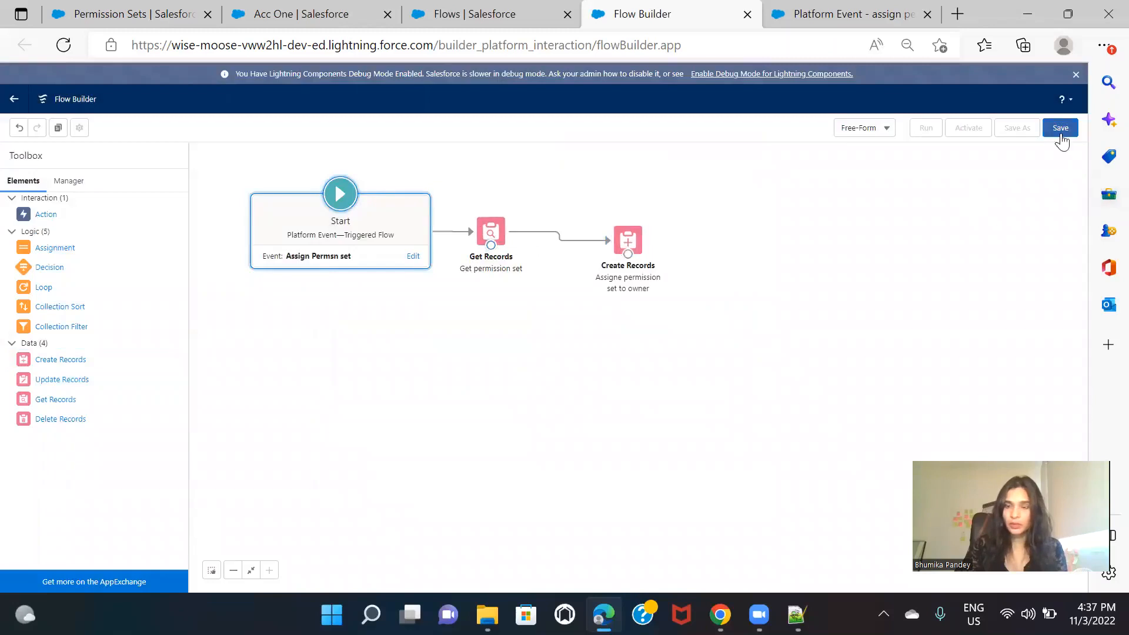
click(1060, 130)
click(439, 285)
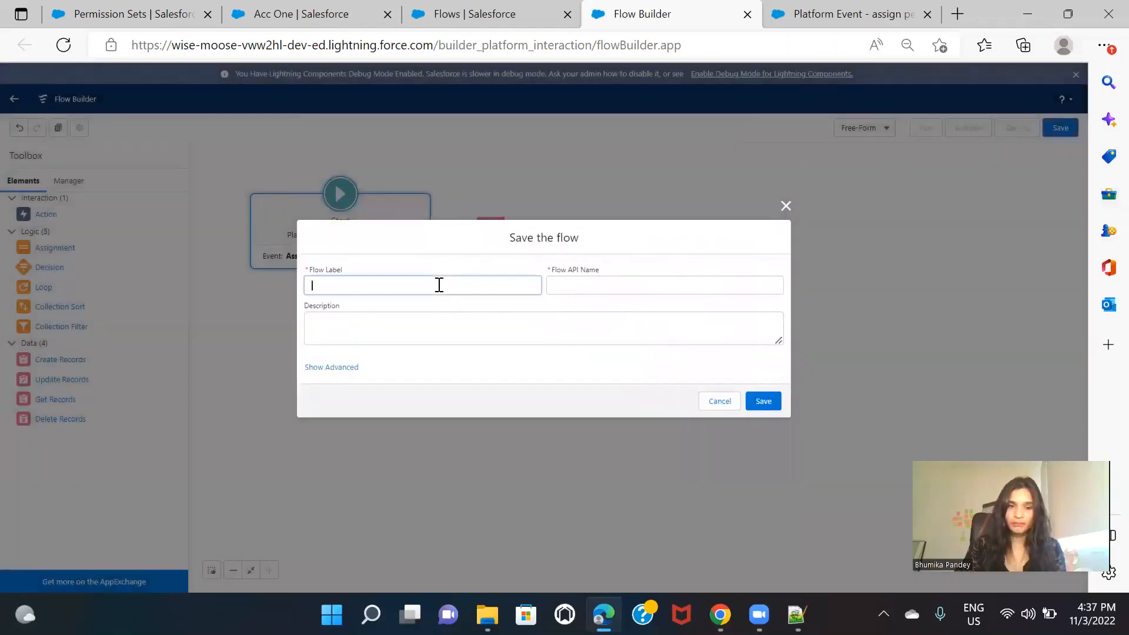
text(Assign)
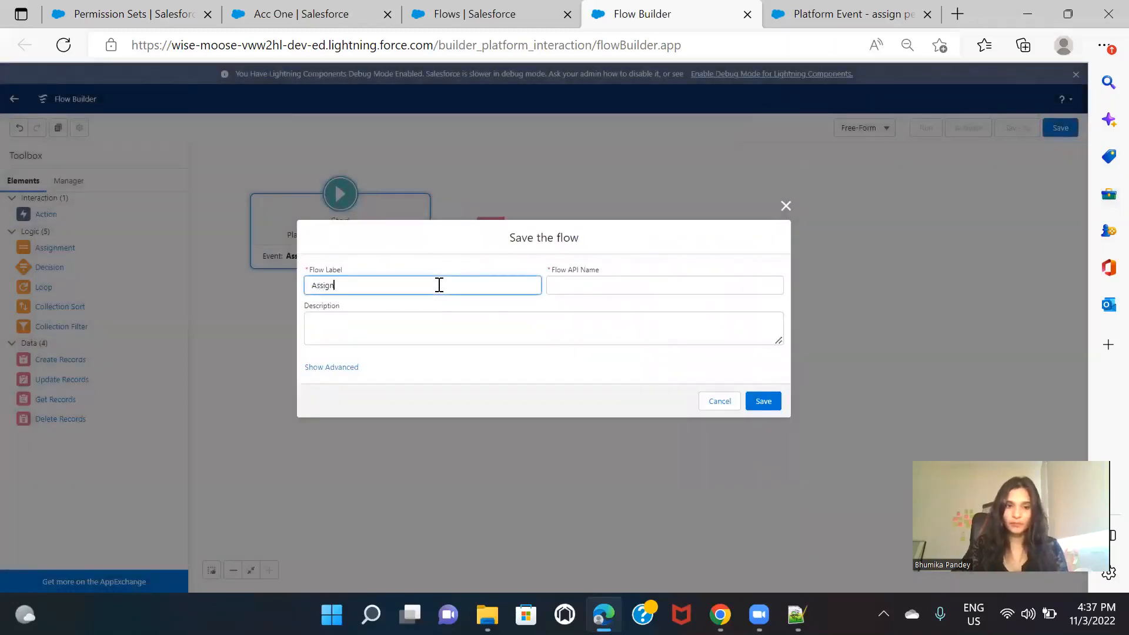
text( owner to permisssion set)
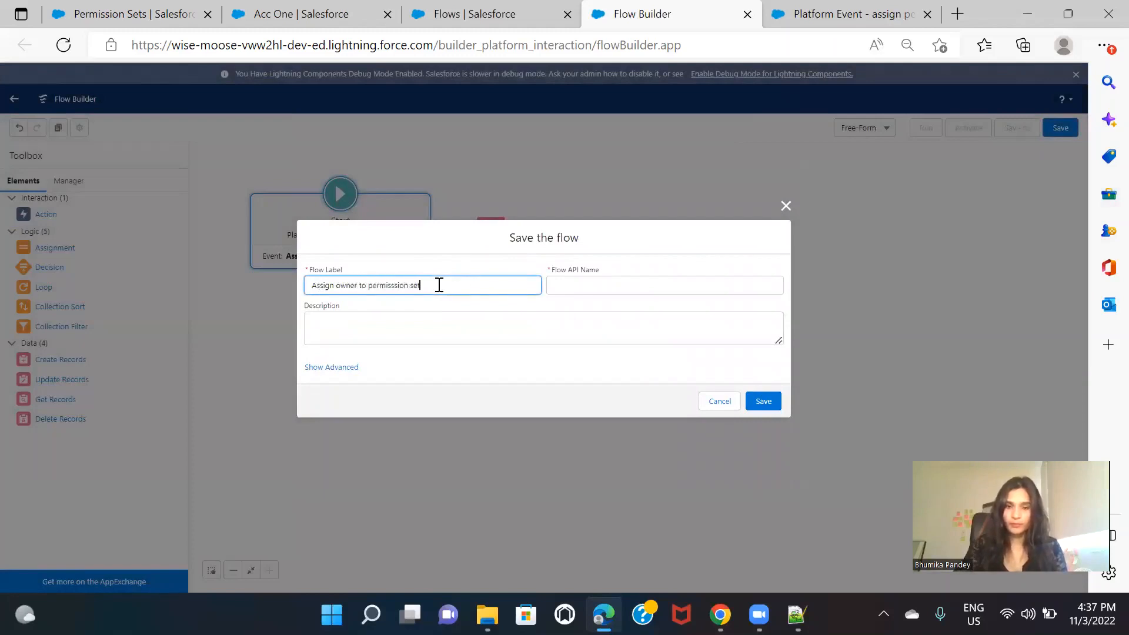
click(789, 408)
click(764, 402)
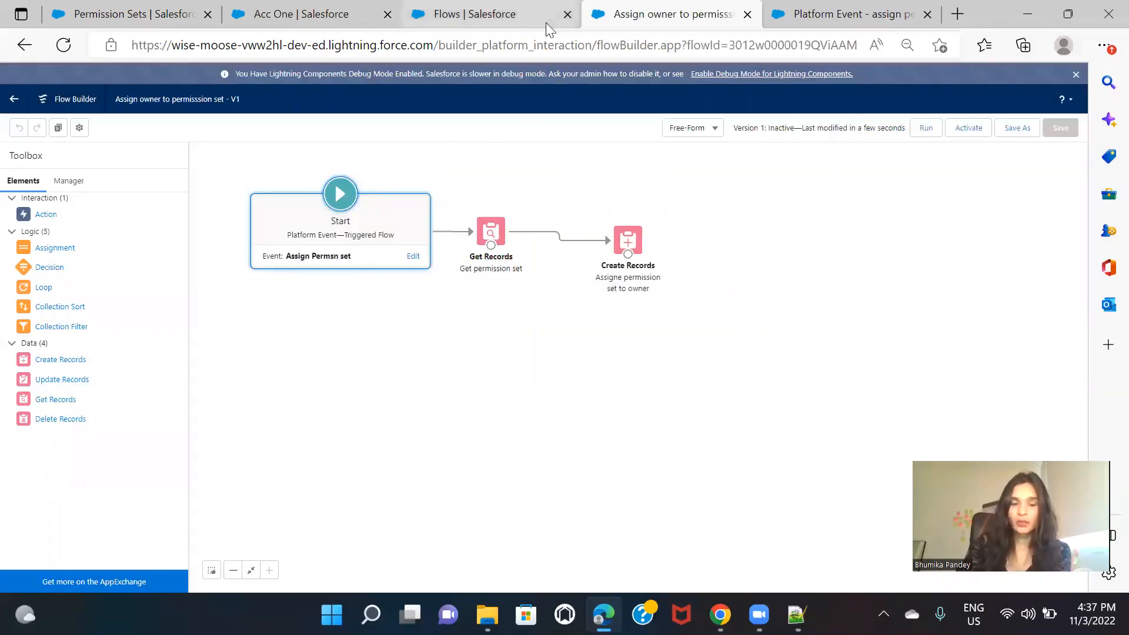
Step: Review the owner-change Decision and the Platform event record element in the "Platform Event - assign permission set" flow, closing each without changes
click(820, 13)
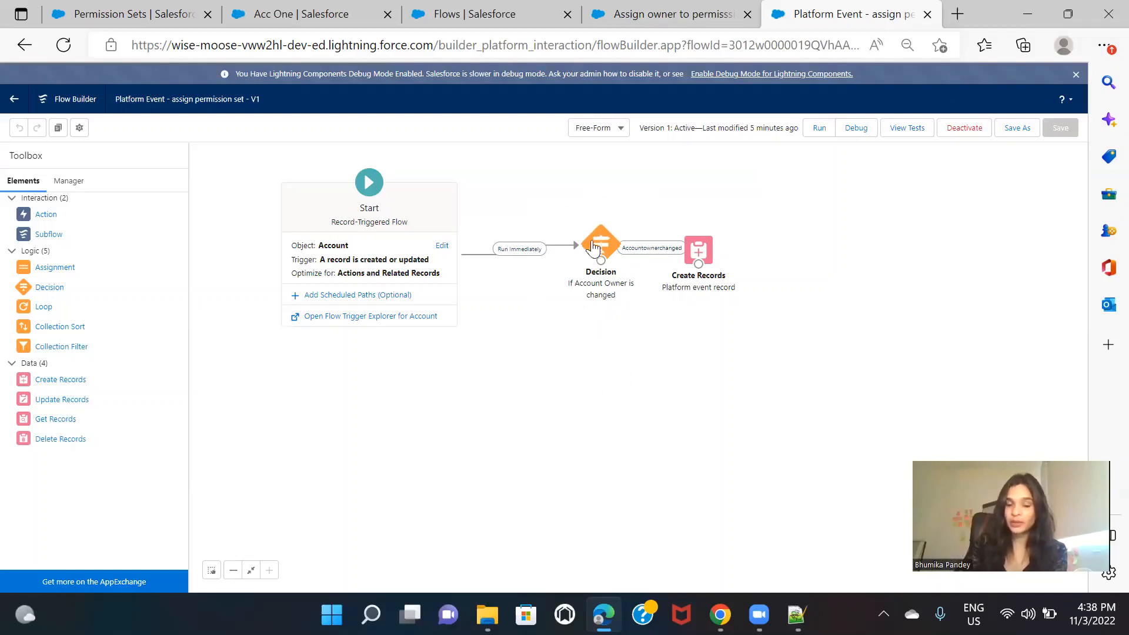
click(595, 241)
double_click(595, 241)
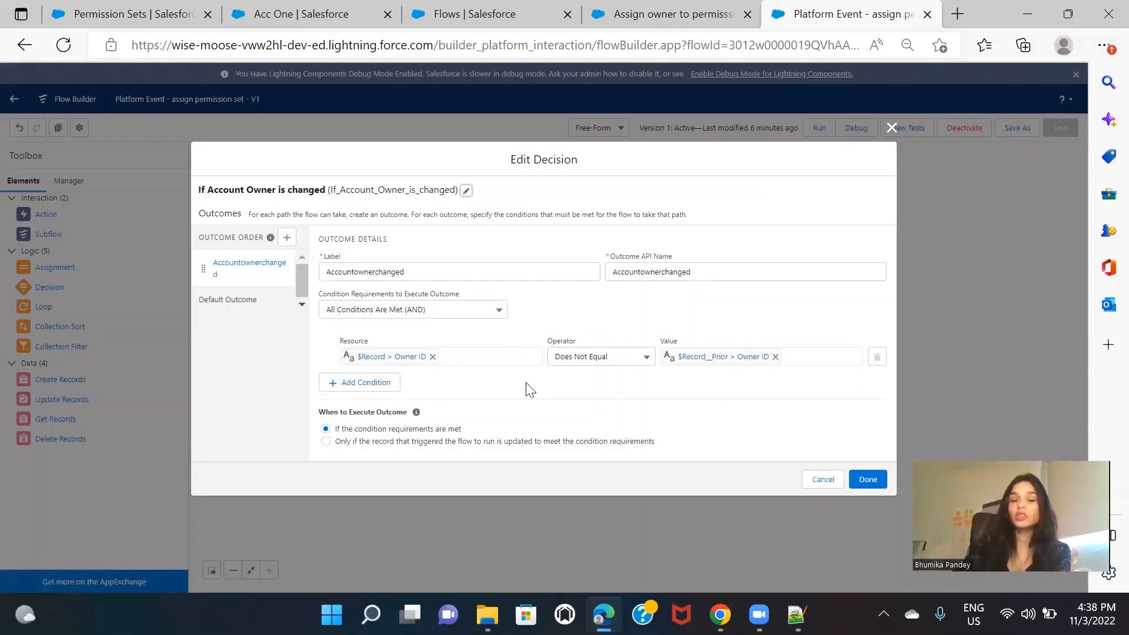
click(892, 129)
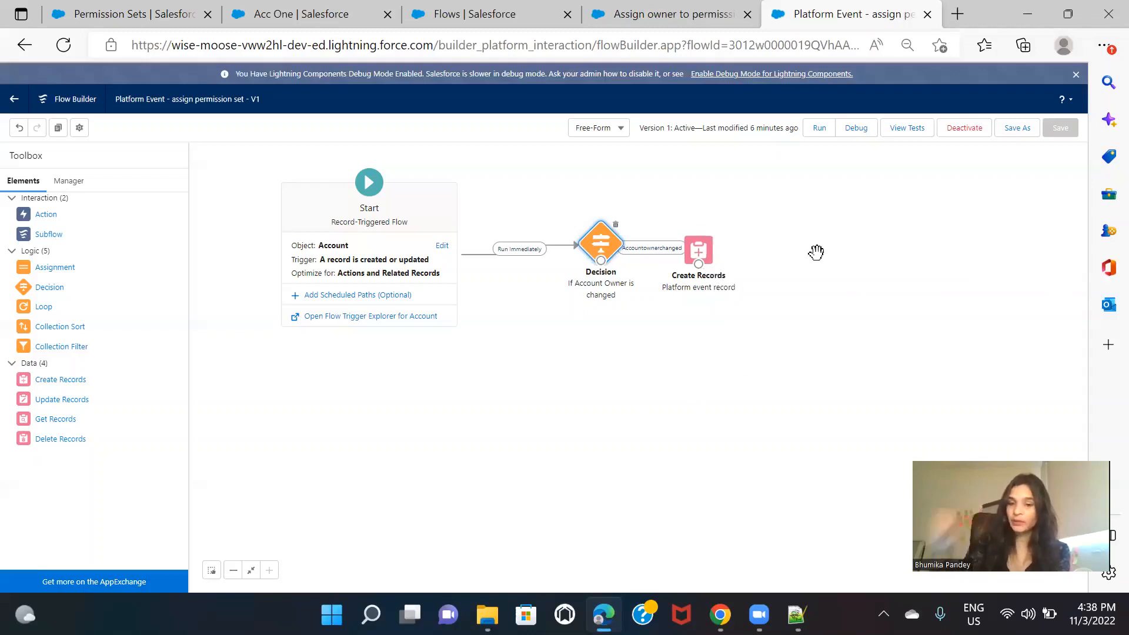
double_click(700, 259)
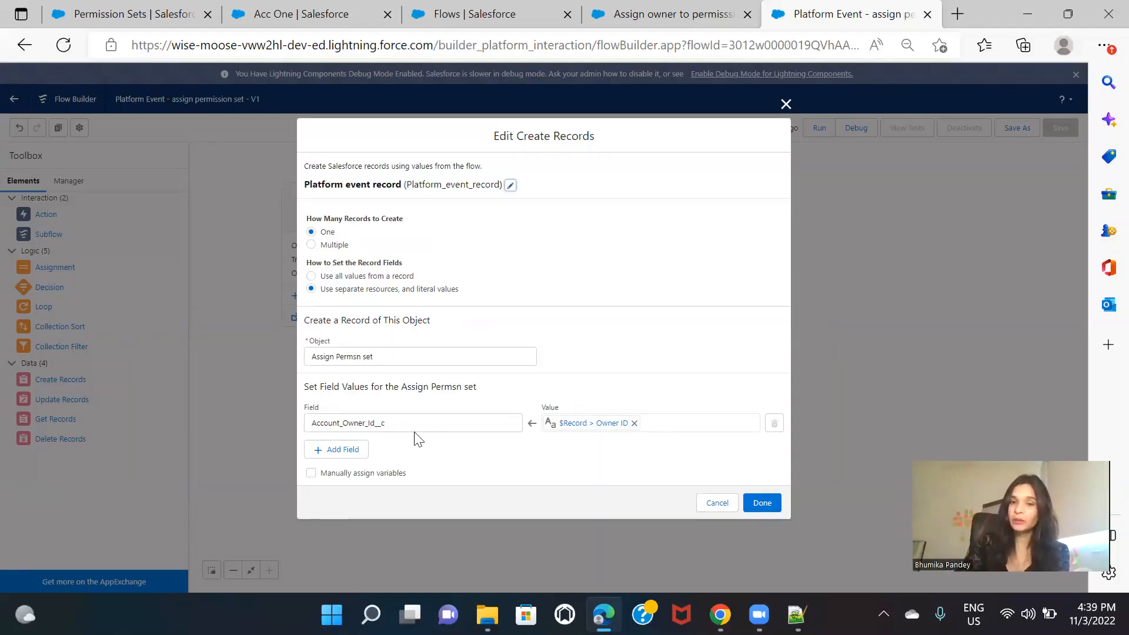
click(785, 104)
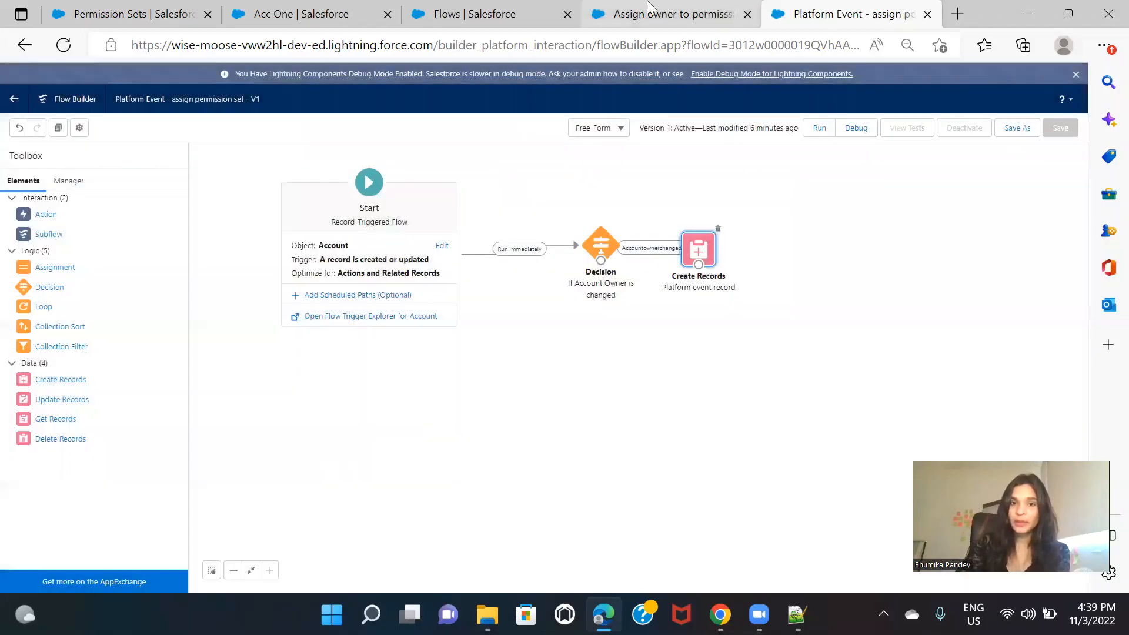
Step: Look over the flows list, the new flow and the Acc One account, and open the Buyer permission set's current assignments
click(479, 13)
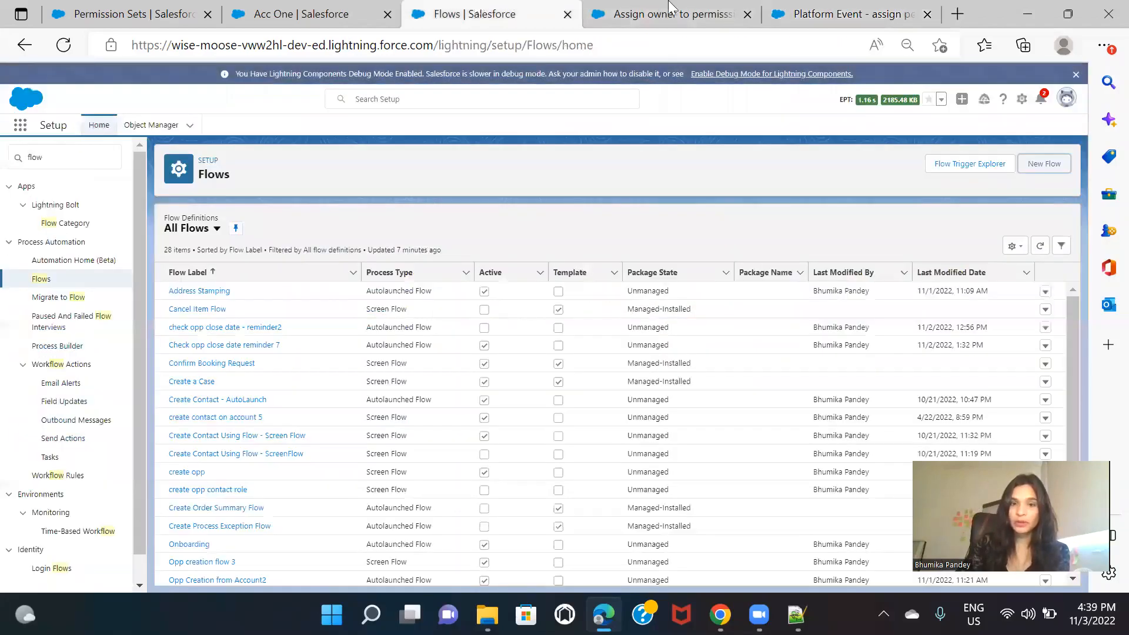
click(676, 13)
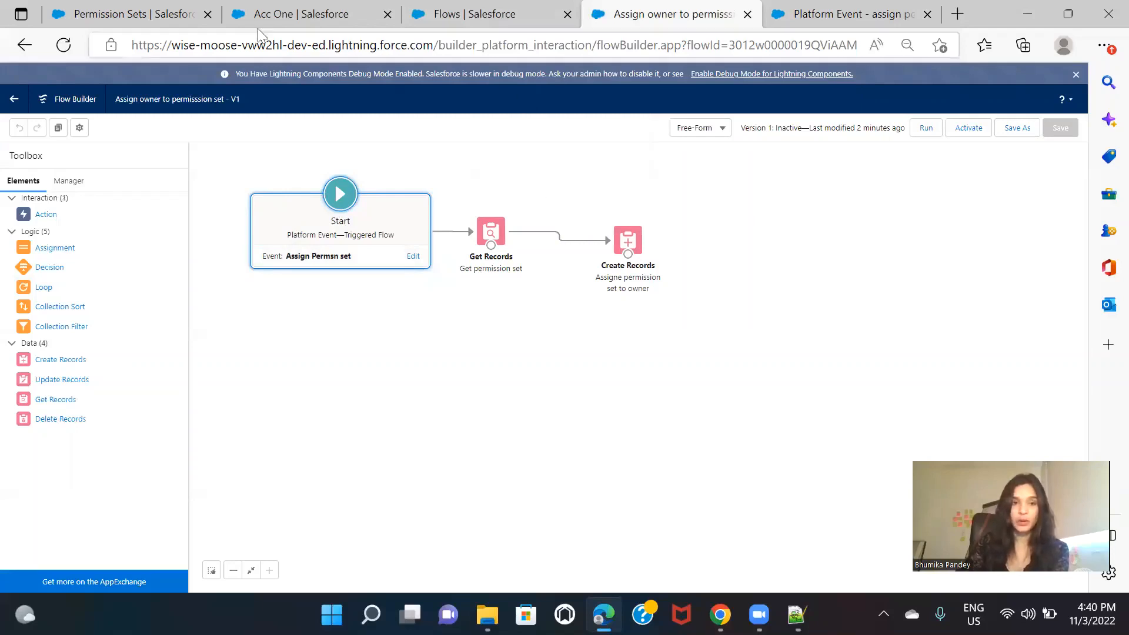
click(276, 14)
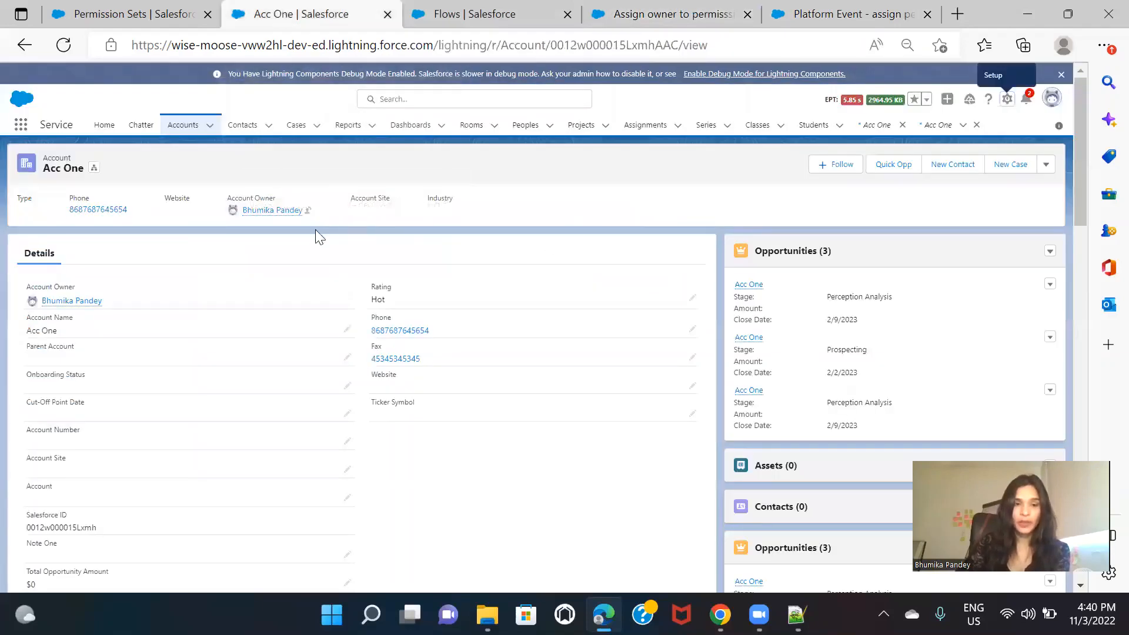
click(134, 14)
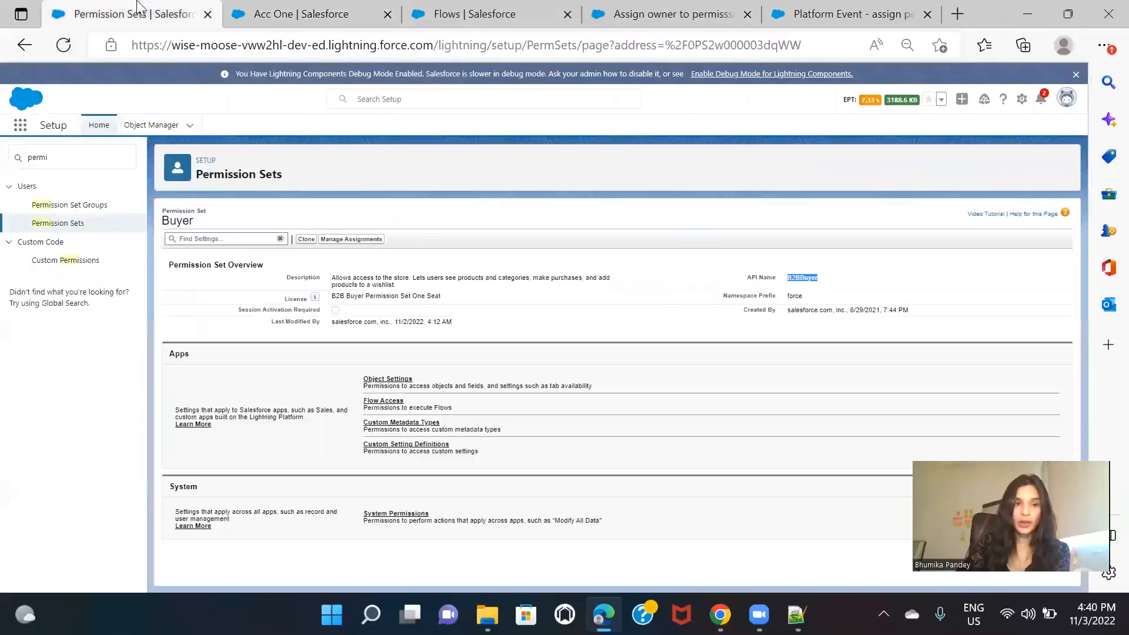
click(356, 240)
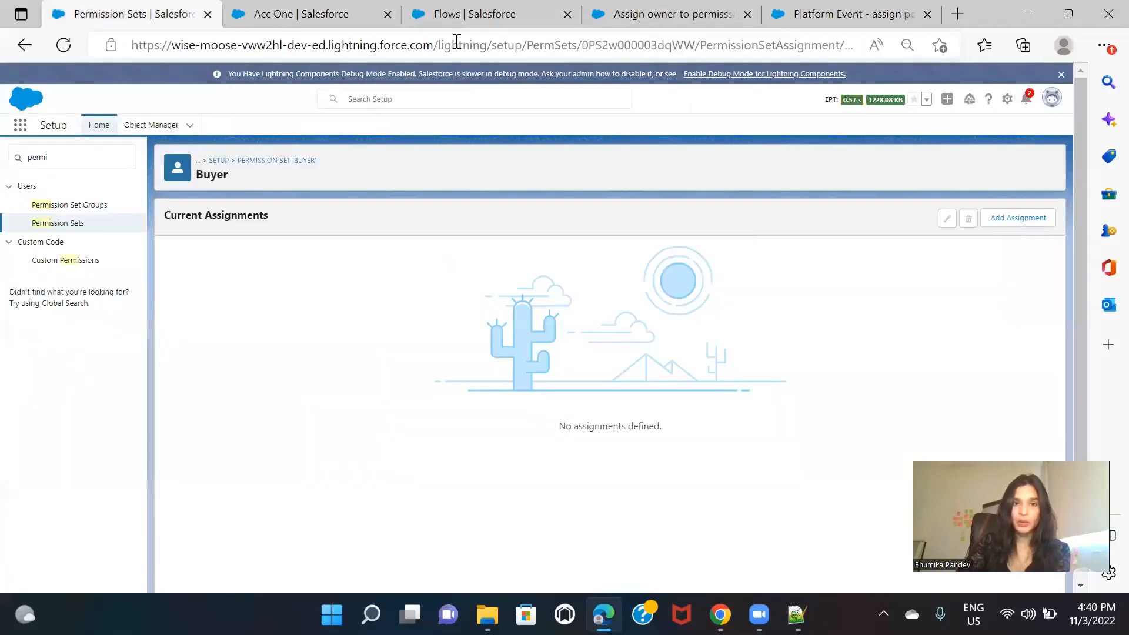
Step: Start an owner change on the Acc One account and show the suggested users
click(300, 15)
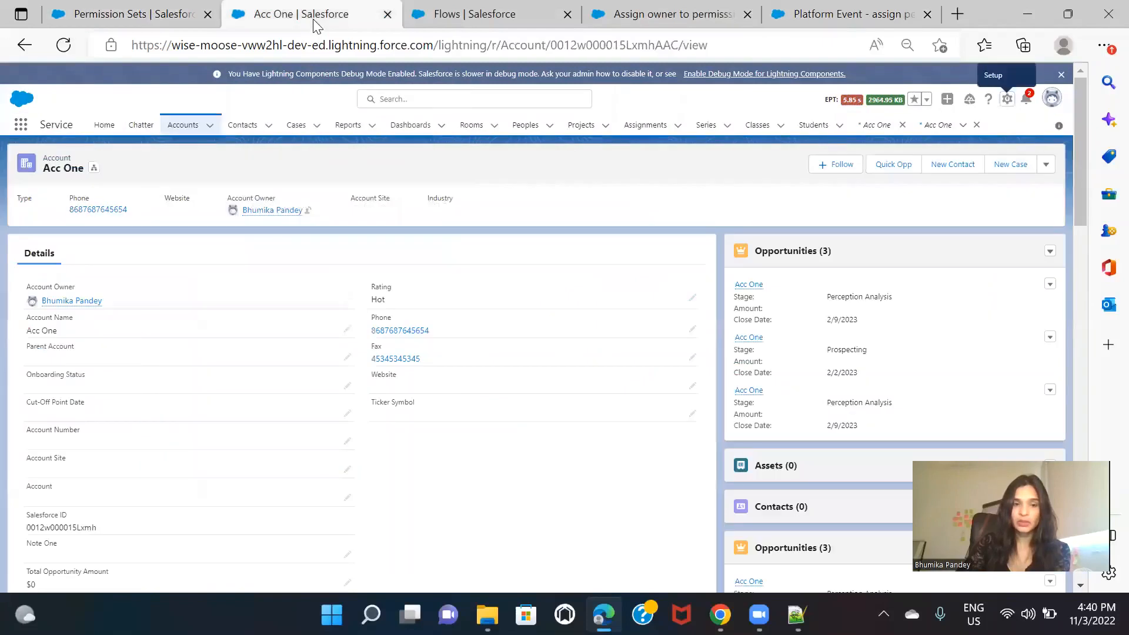
click(309, 211)
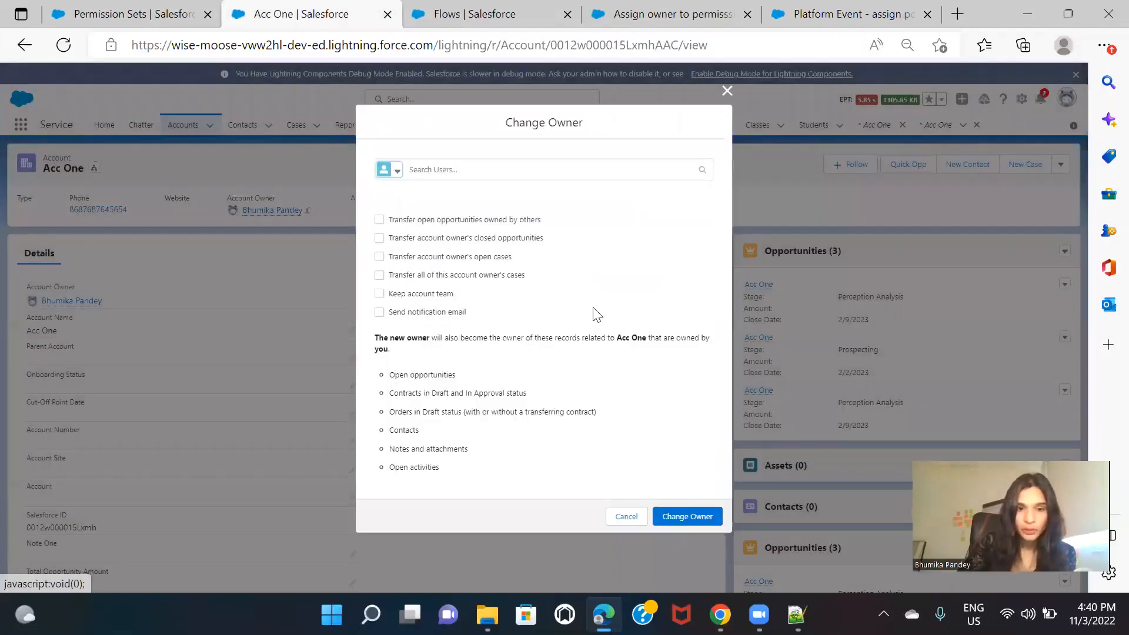
click(535, 170)
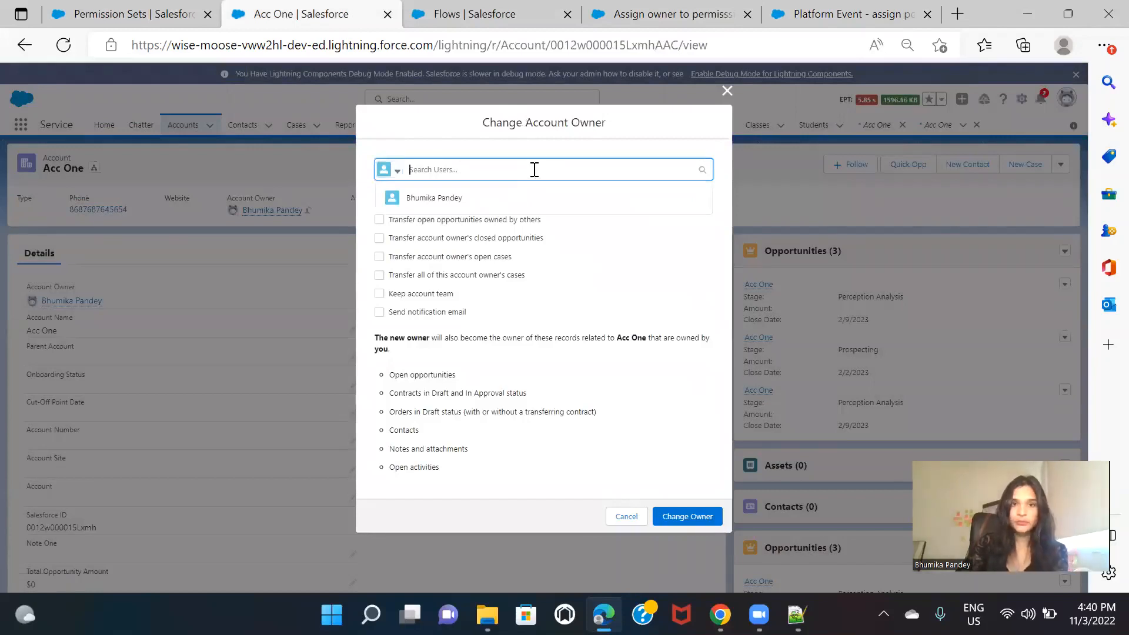
Step: Open the Users list in Setup to look for a possible new account owner
click(464, 6)
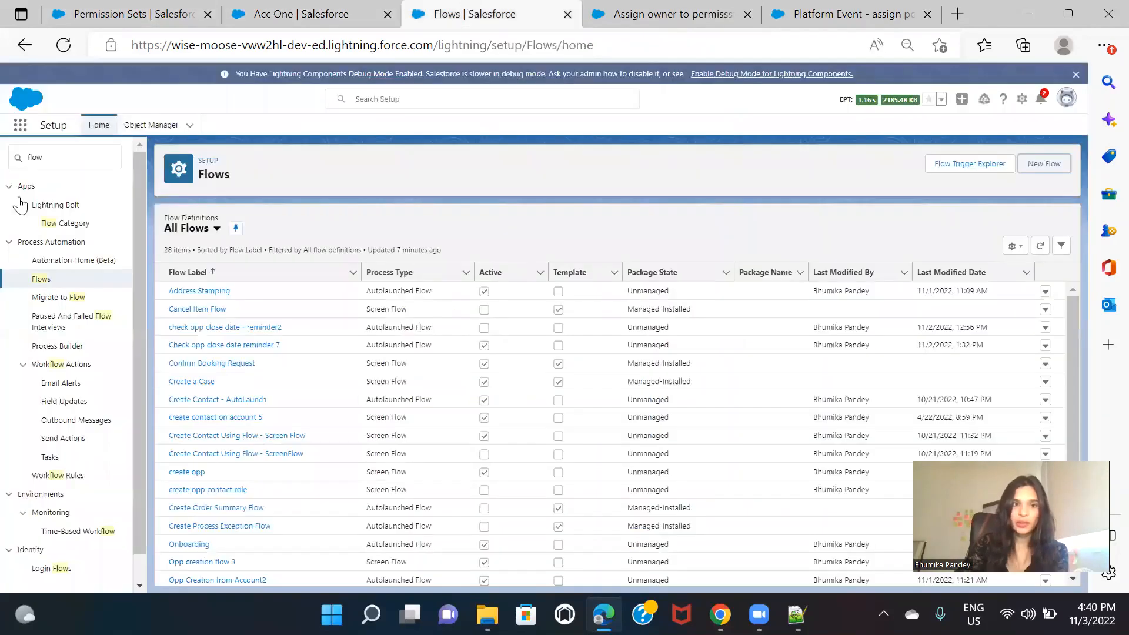
click(70, 160)
text(user)
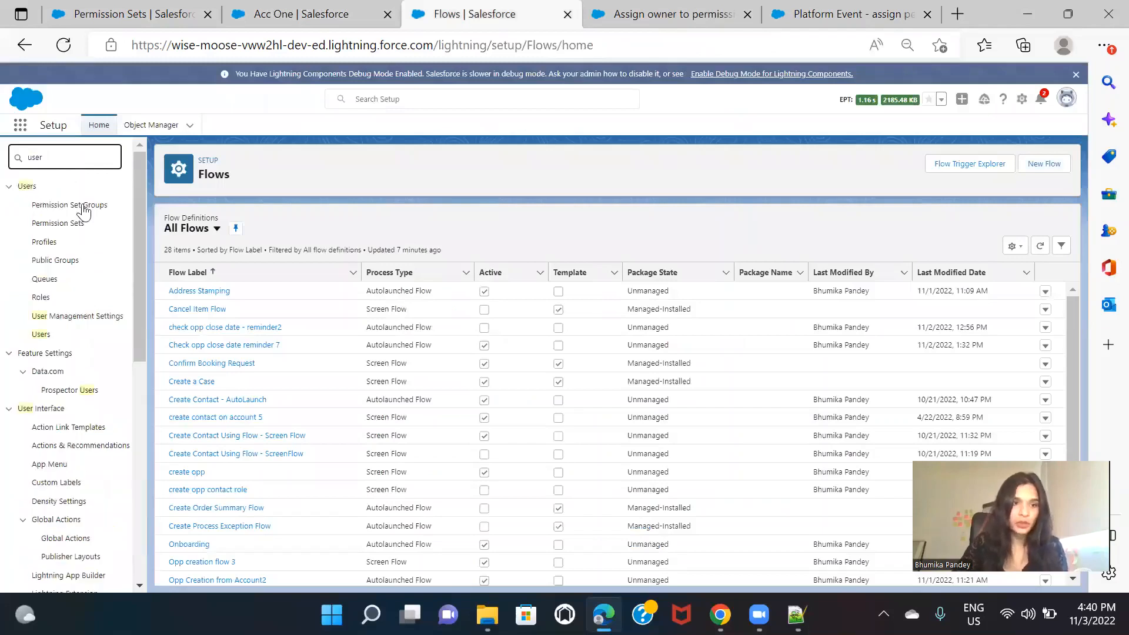
click(40, 335)
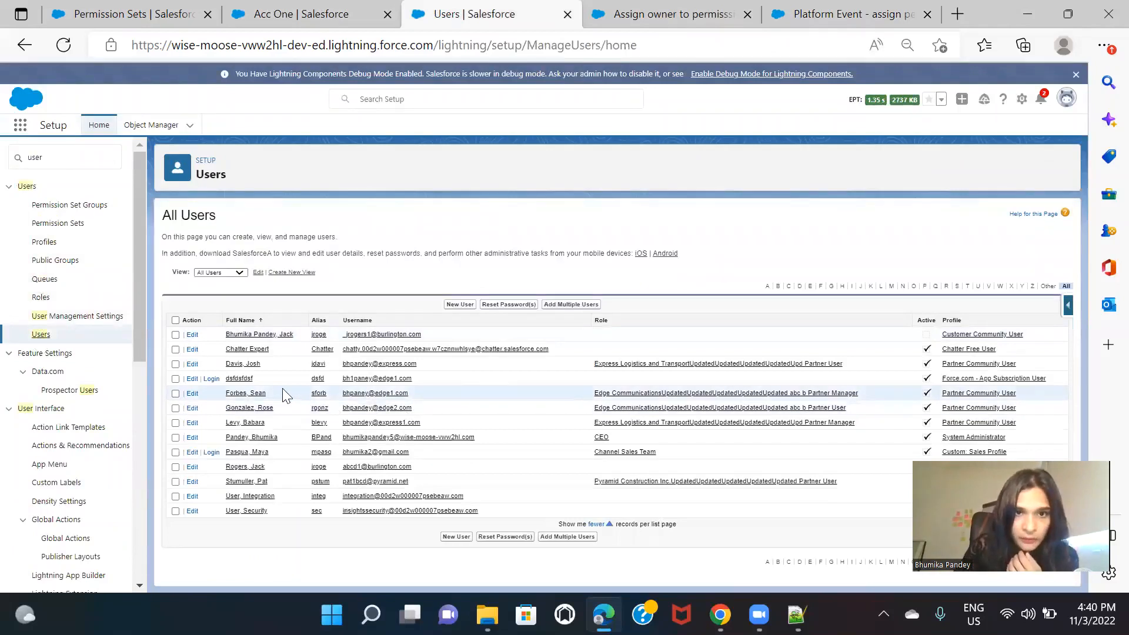
Step: Search the Acc One owner lookup for a partner user by first name and by last name
click(360, 10)
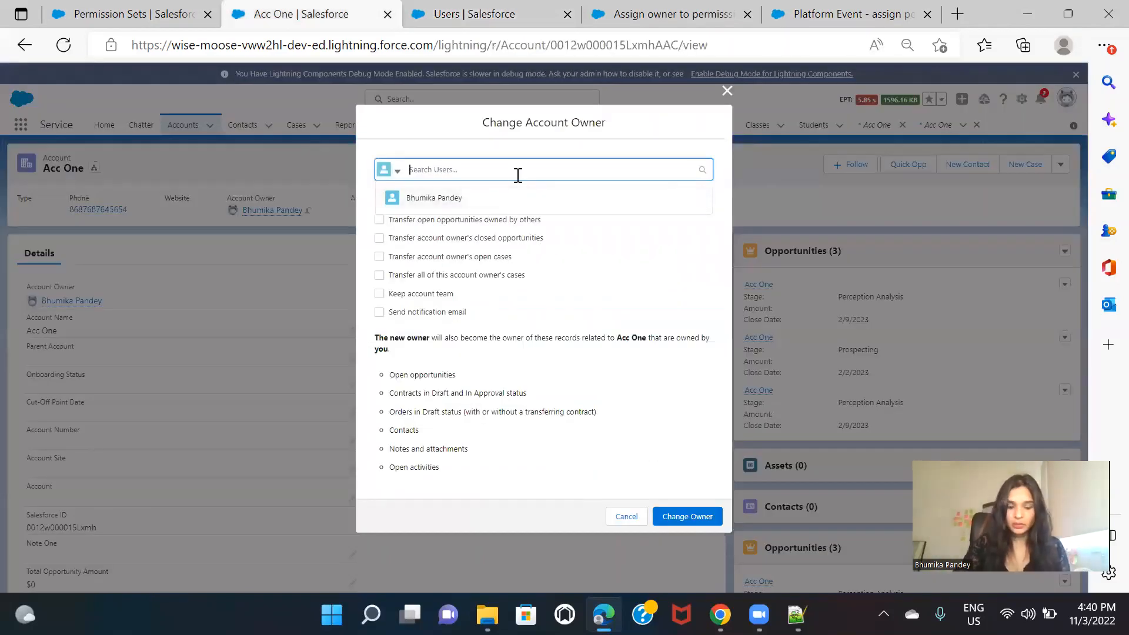
text(sean)
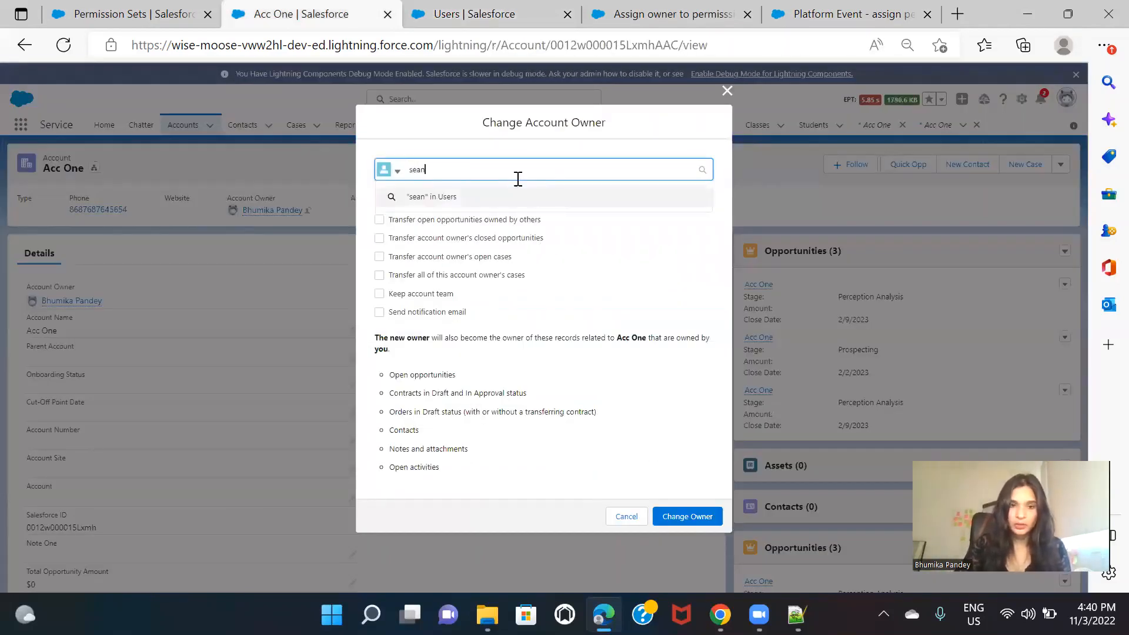
click(516, 197)
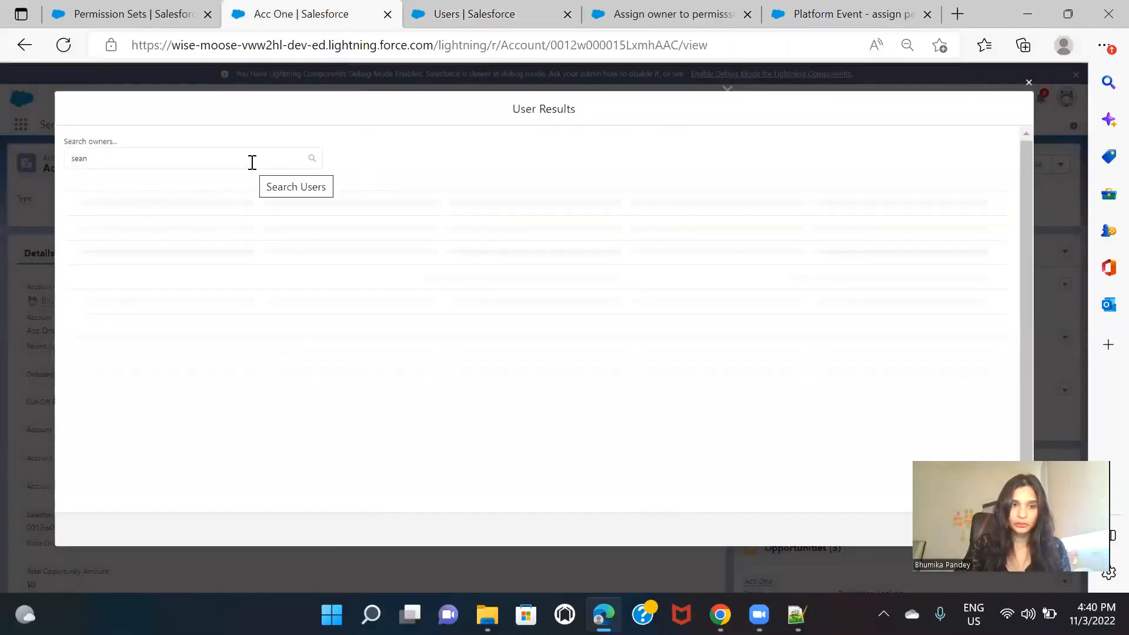
double_click(249, 143)
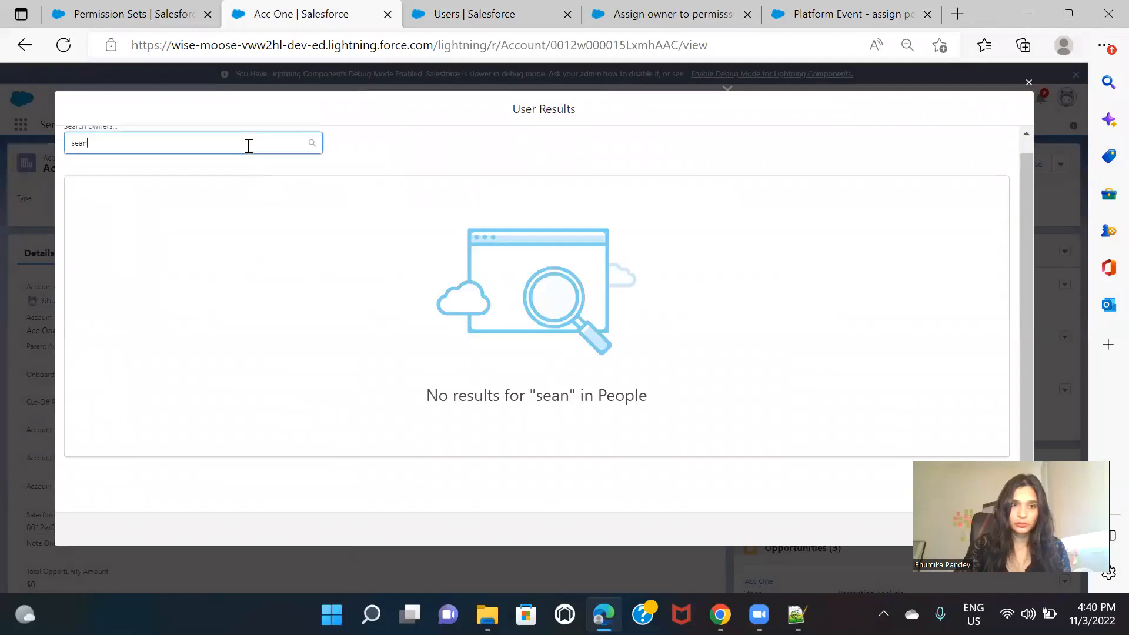
text(forbes)
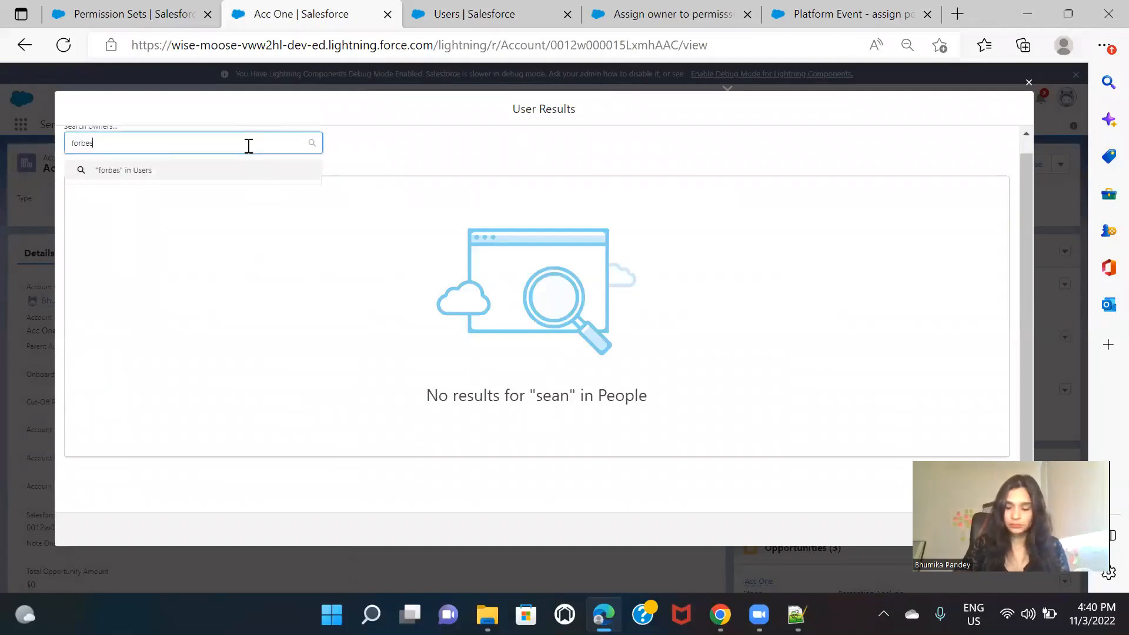
key(Return)
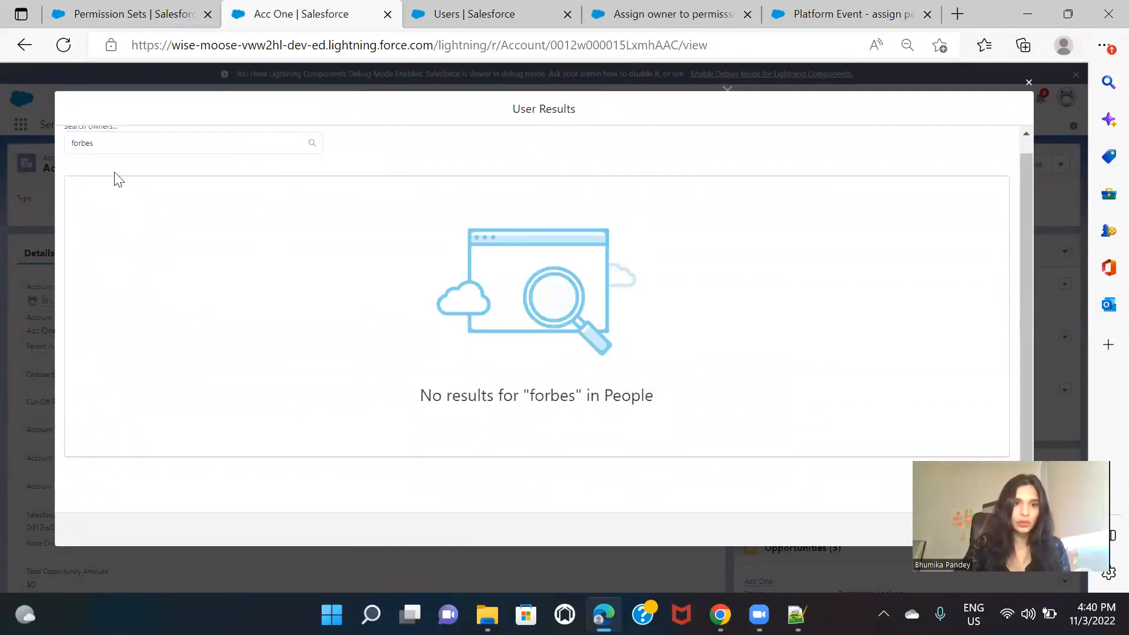
Step: Check the Users list again and search the Acc One owner lookup for a different user's name
click(134, 13)
click(481, 15)
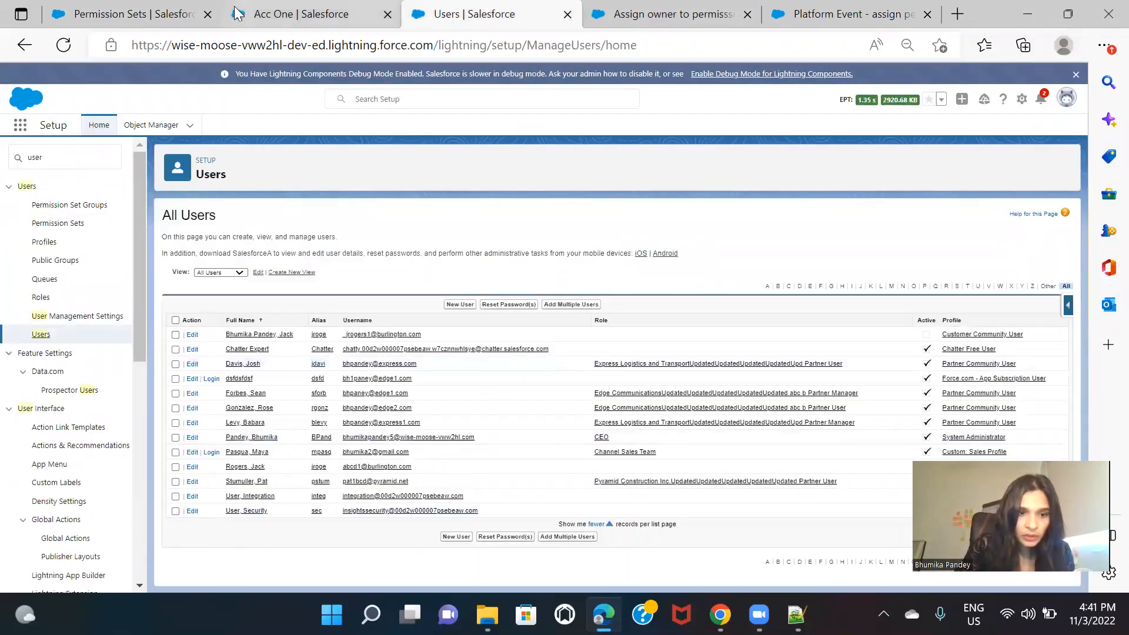
click(286, 6)
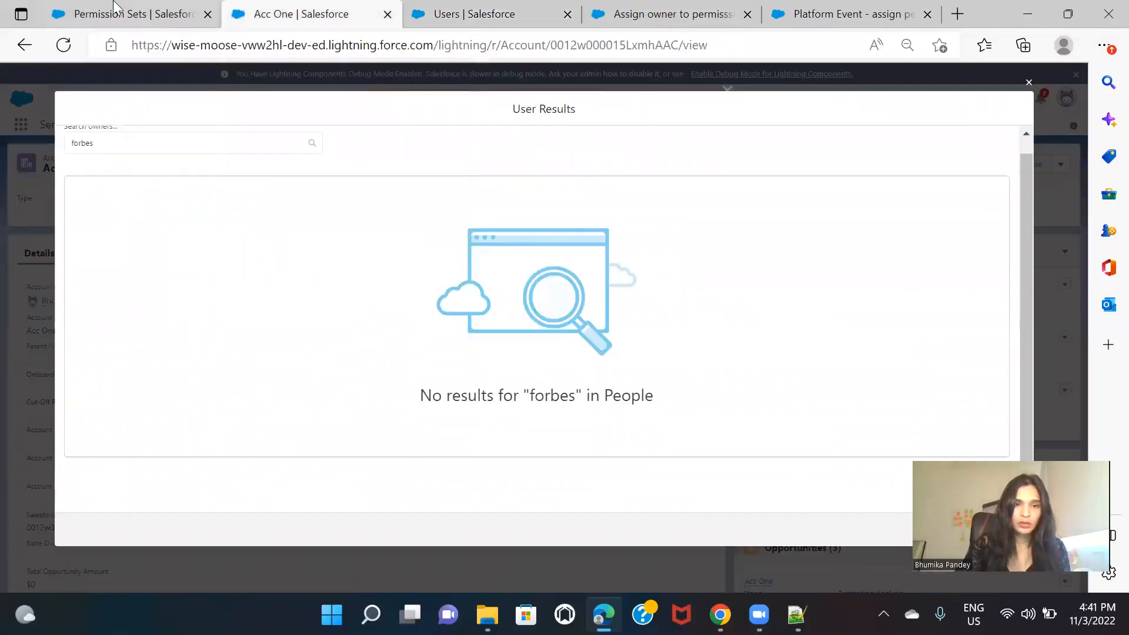
click(114, 5)
click(306, 7)
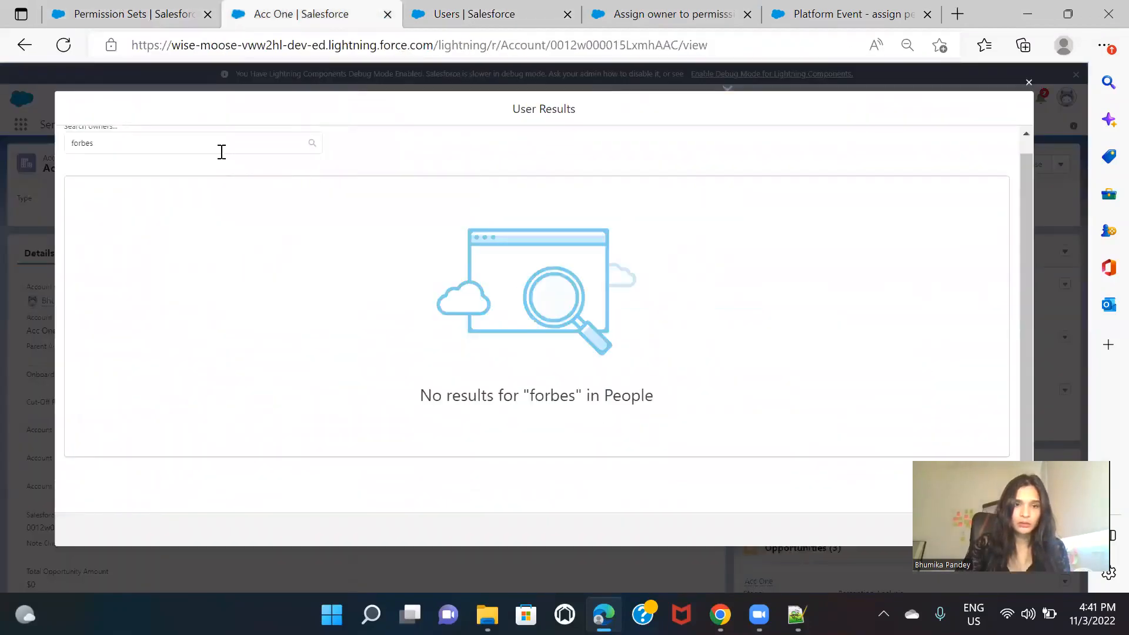
click(191, 148)
text(rog)
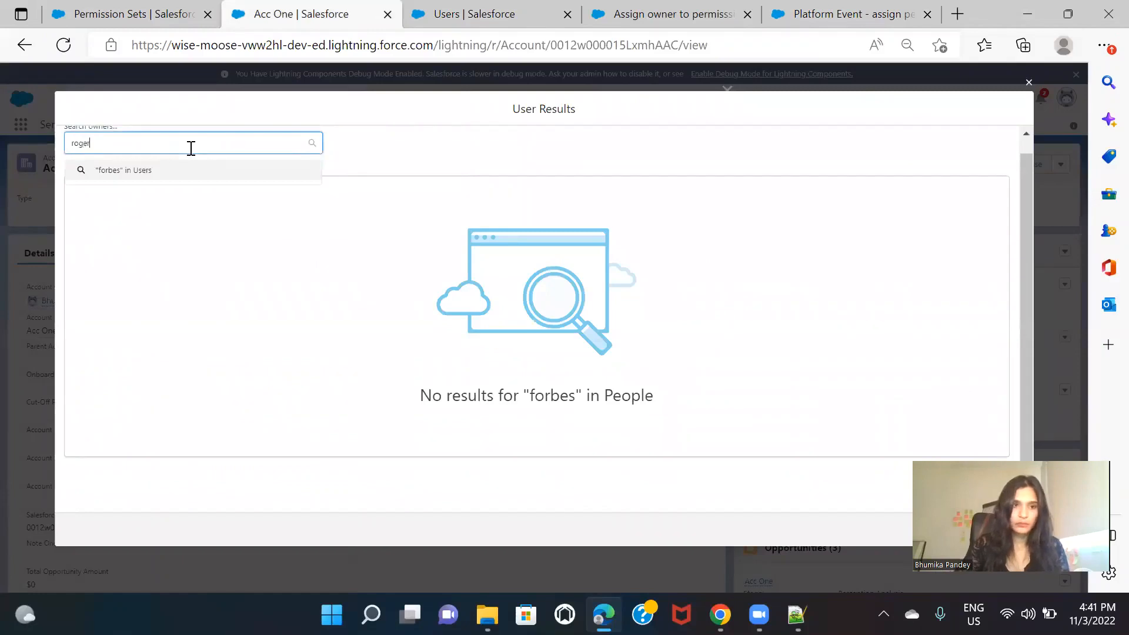
click(165, 169)
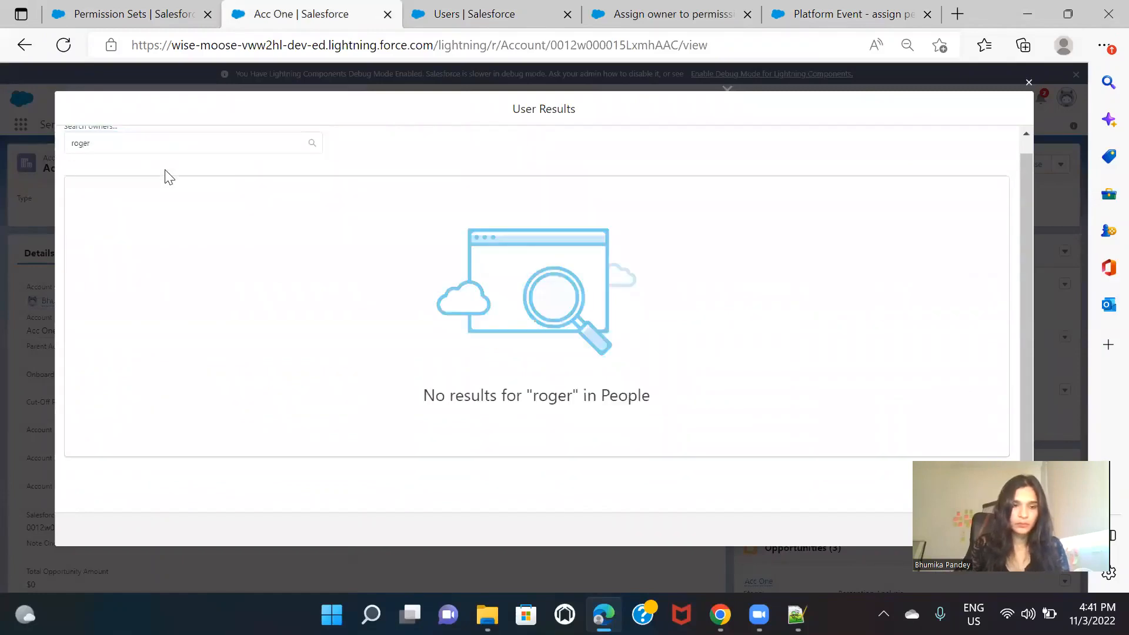
Step: Try a partner user's full name, copied from the user record, in the owner search and cancel the owner change
click(183, 142)
key(ctrl+Tab)
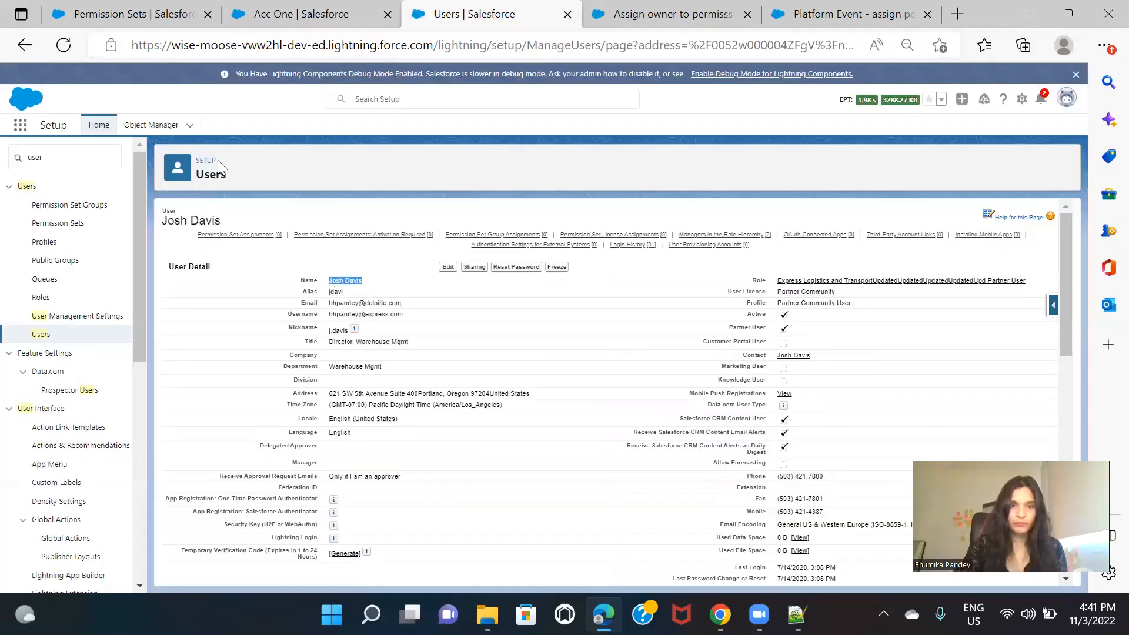
click(303, 14)
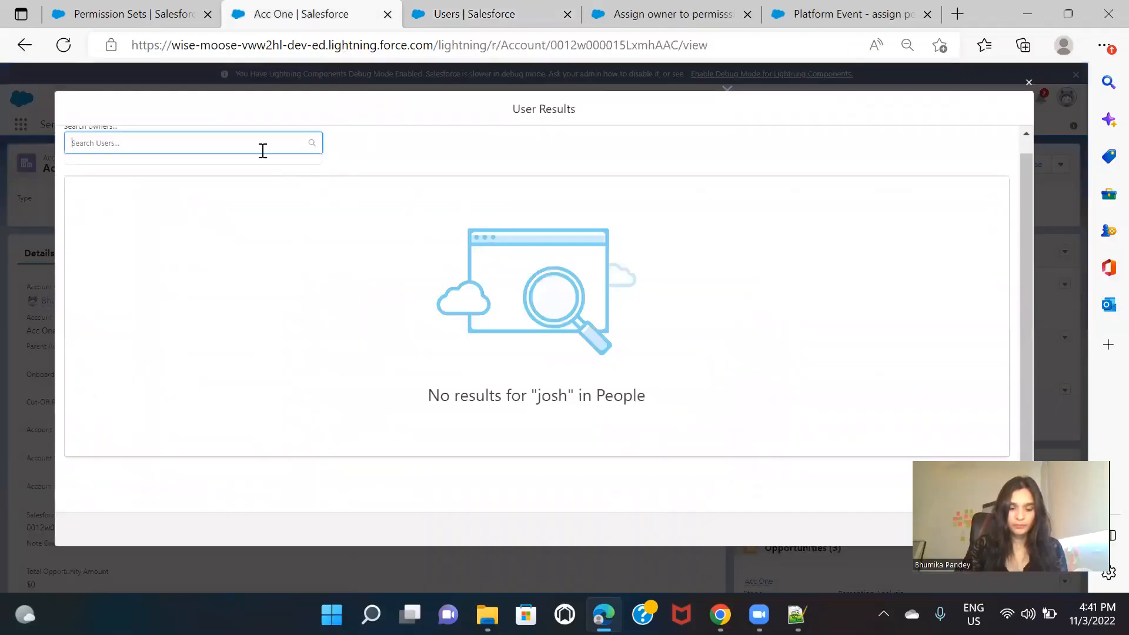
text(Josh Davis)
click(220, 170)
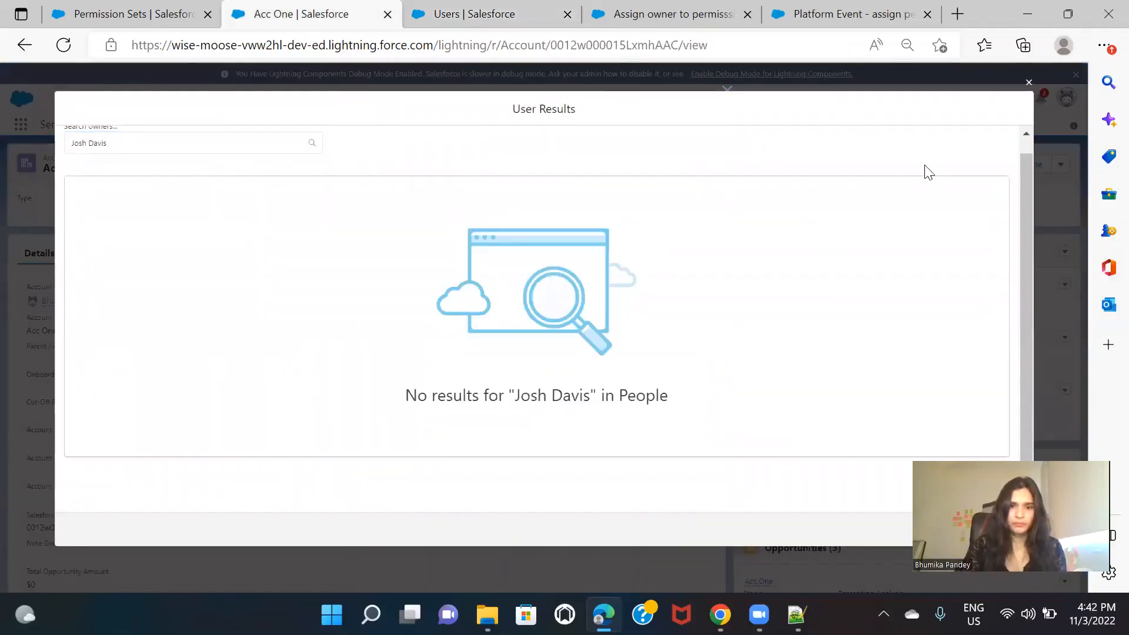
click(1028, 83)
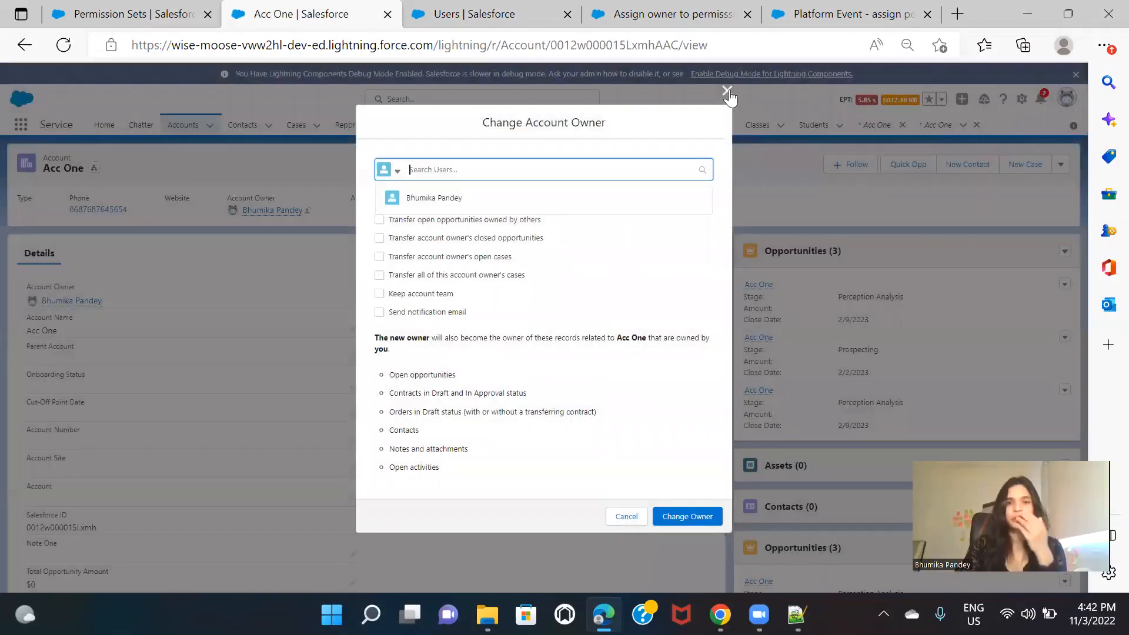
click(727, 89)
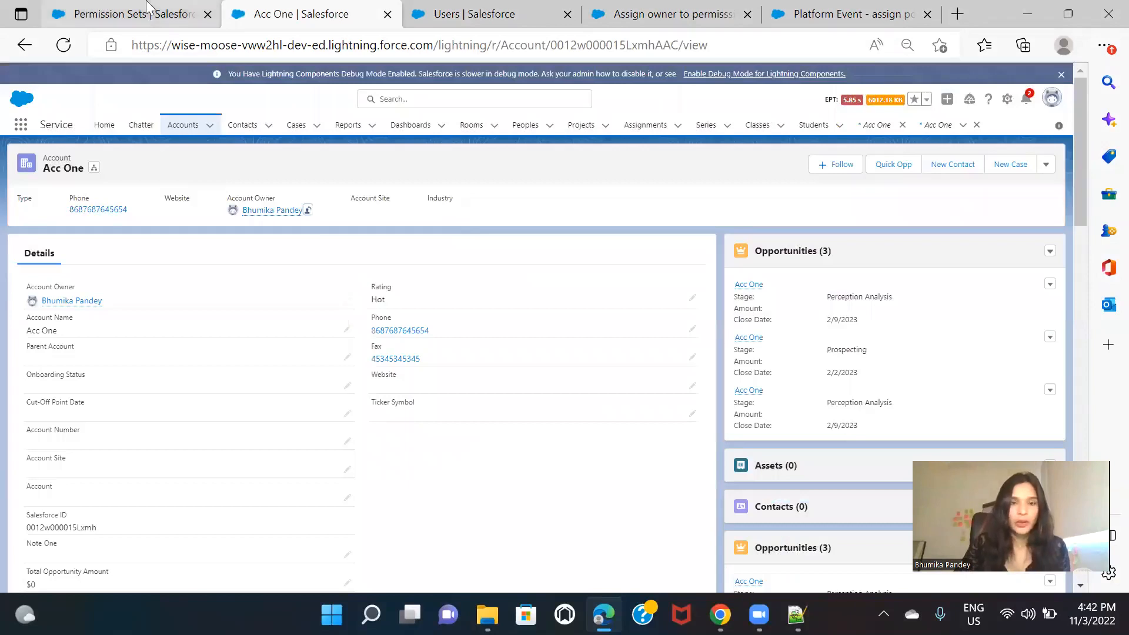
click(486, 10)
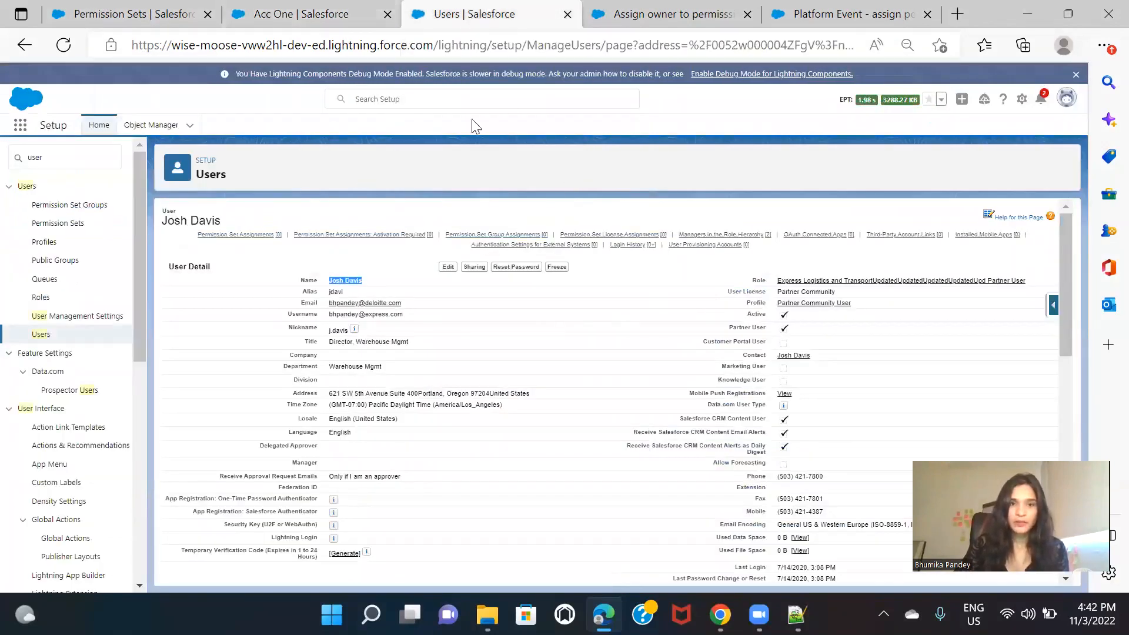
click(676, 16)
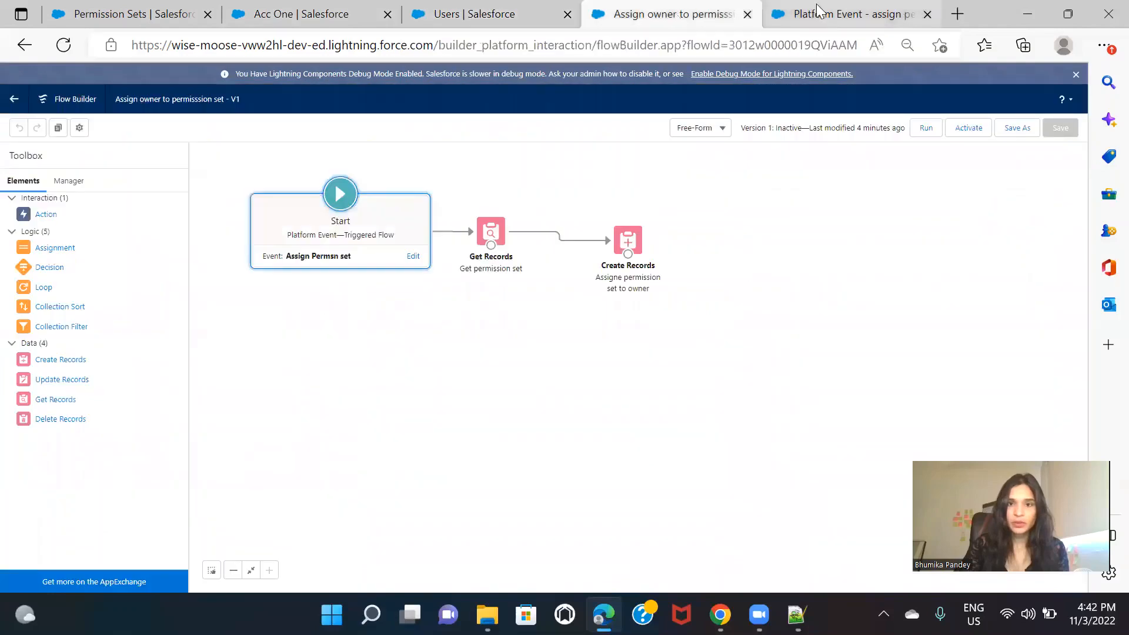
click(847, 14)
click(291, 14)
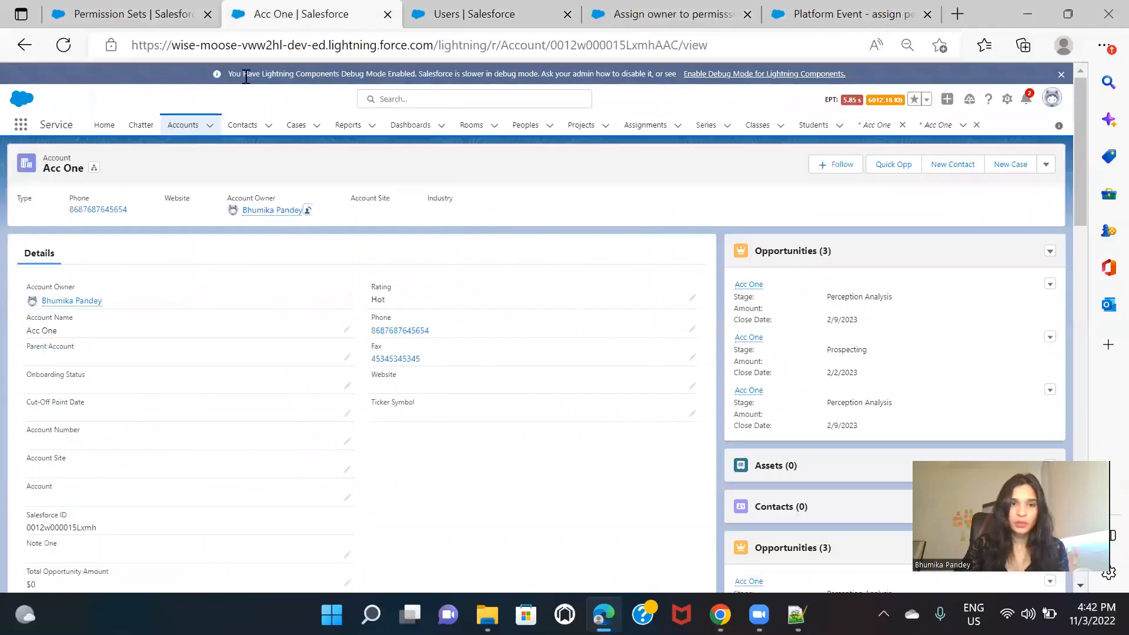
Step: Open Setup in a new tab, duplicate the Acc One account's tab and return to the original account page
click(1007, 99)
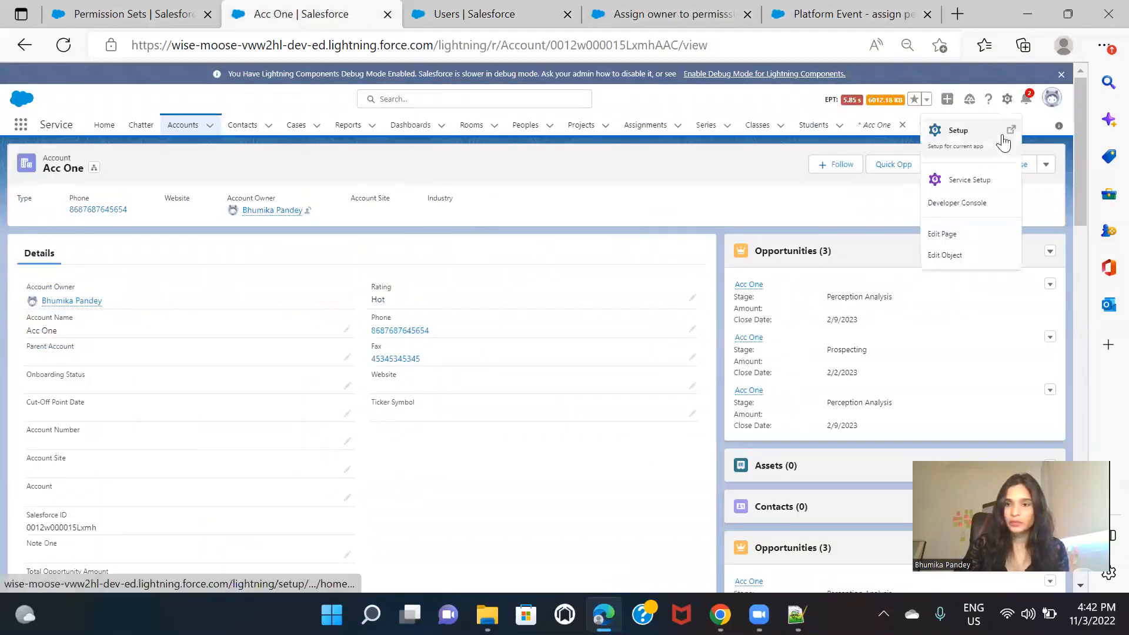
click(993, 140)
click(257, 7)
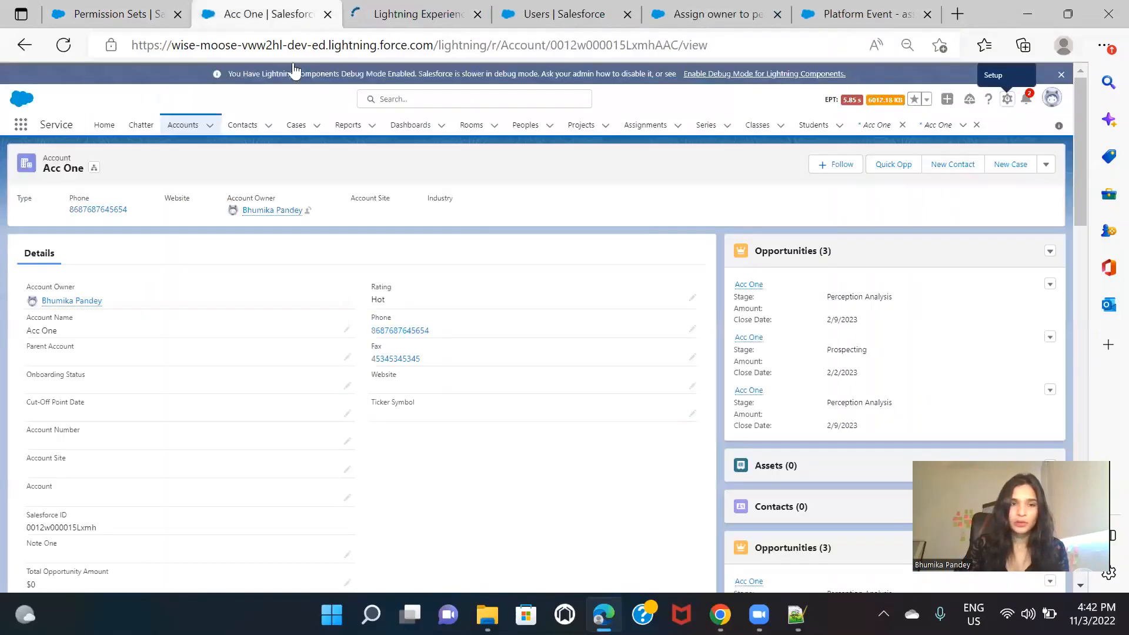
right_click(282, 7)
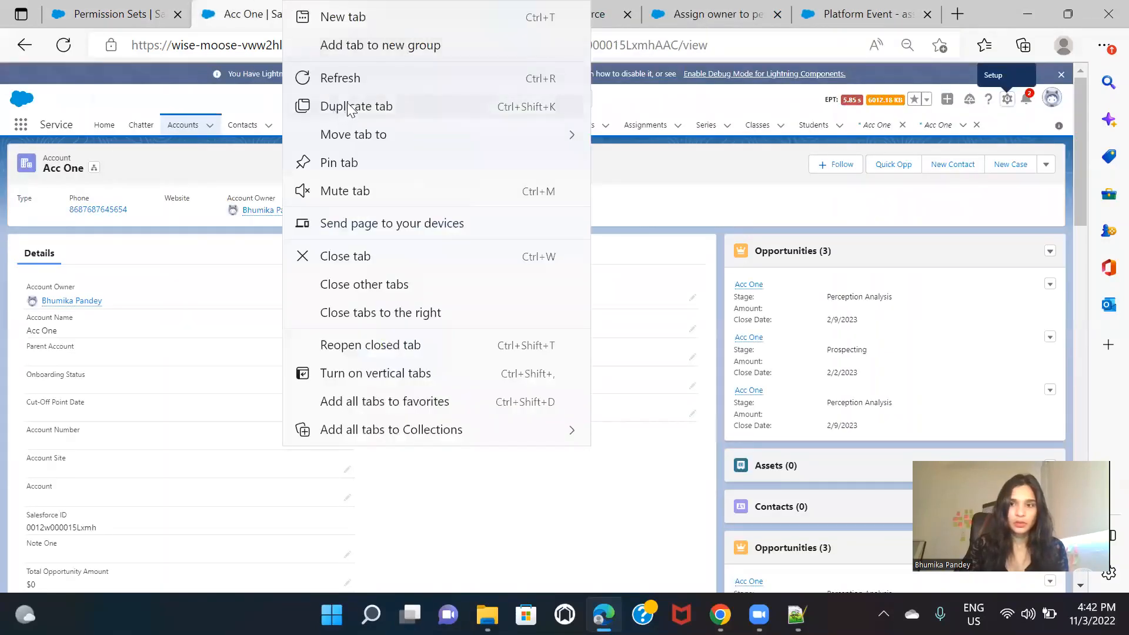
click(349, 109)
click(244, 10)
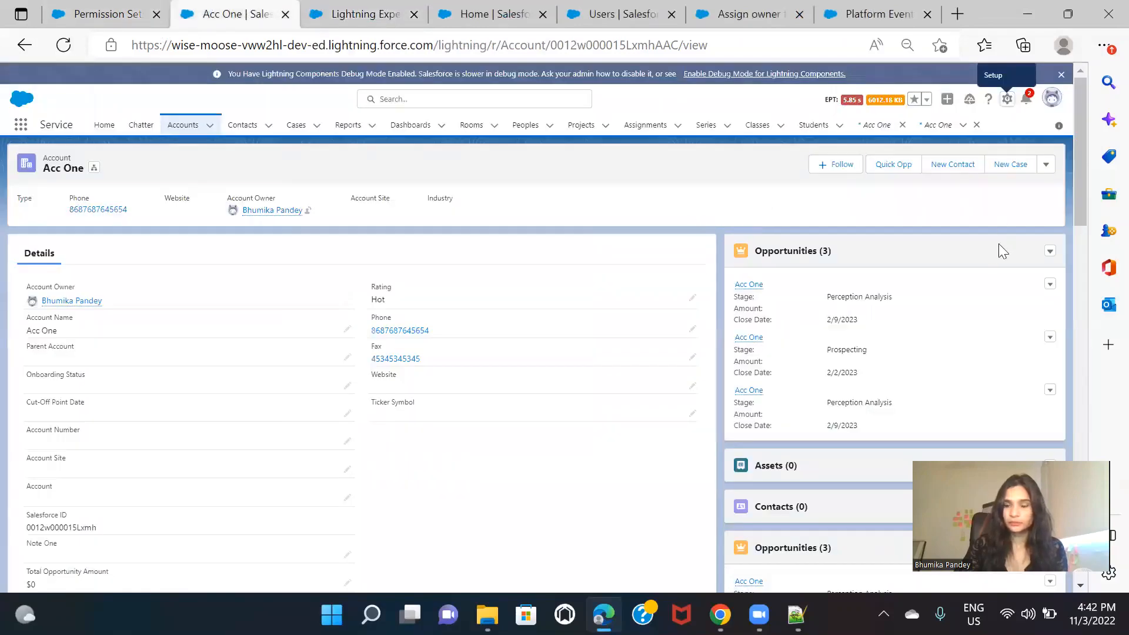
Step: Open the Developer Console in a maximized window and expand its Query Editor
click(1007, 99)
click(981, 207)
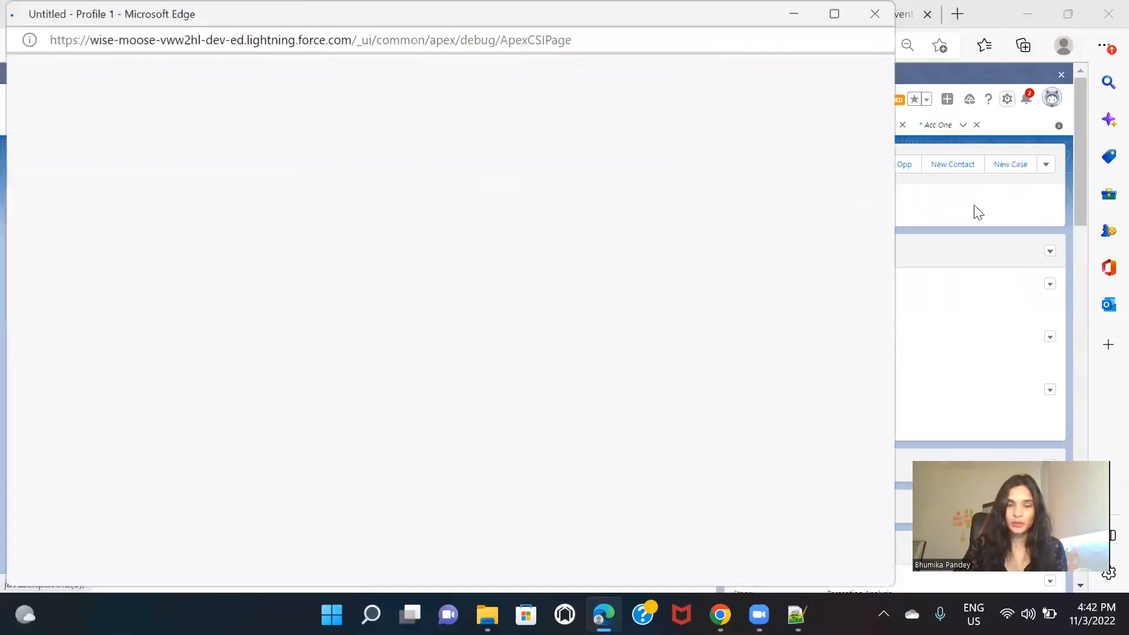
click(835, 13)
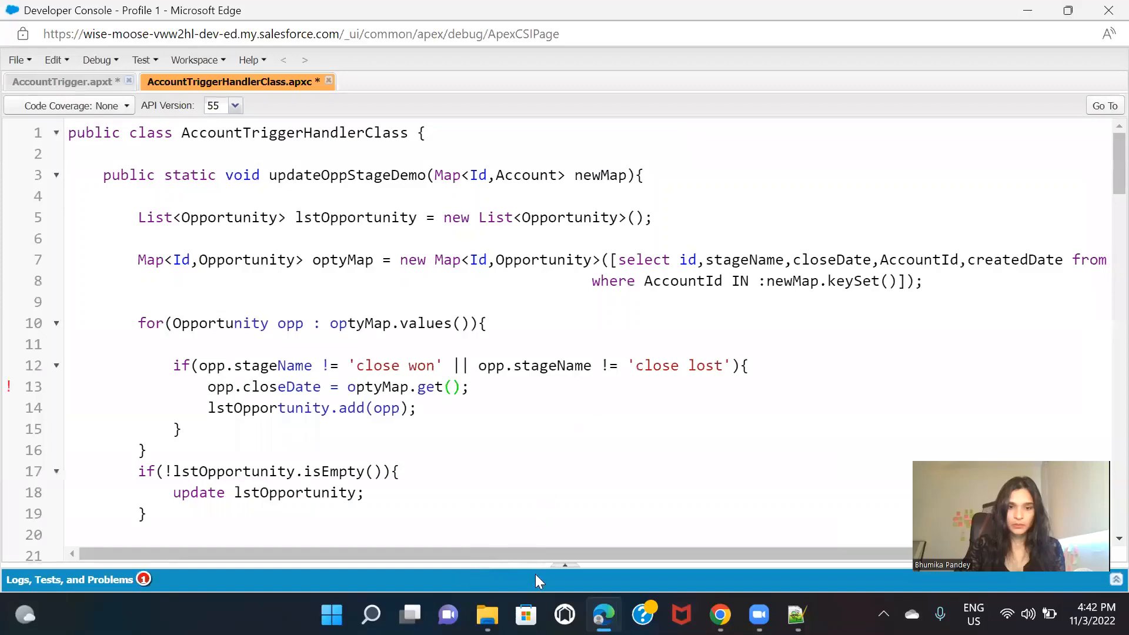
click(535, 574)
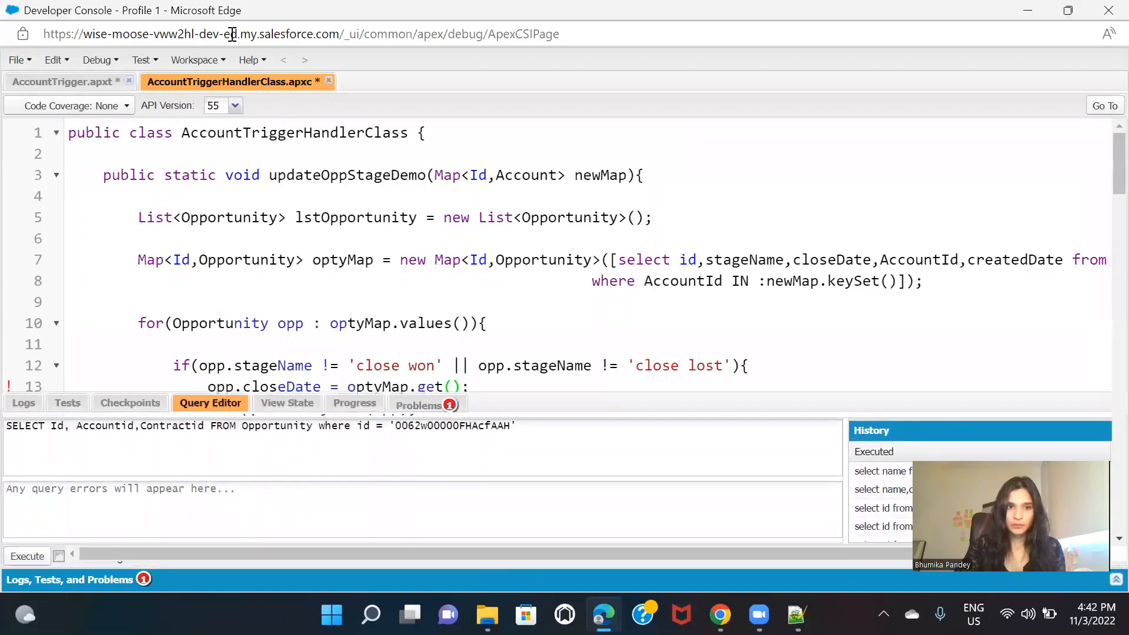
Step: Close the AccountTrigger and AccountTriggerHandlerClass files in the Developer Console without saving their changes
click(129, 80)
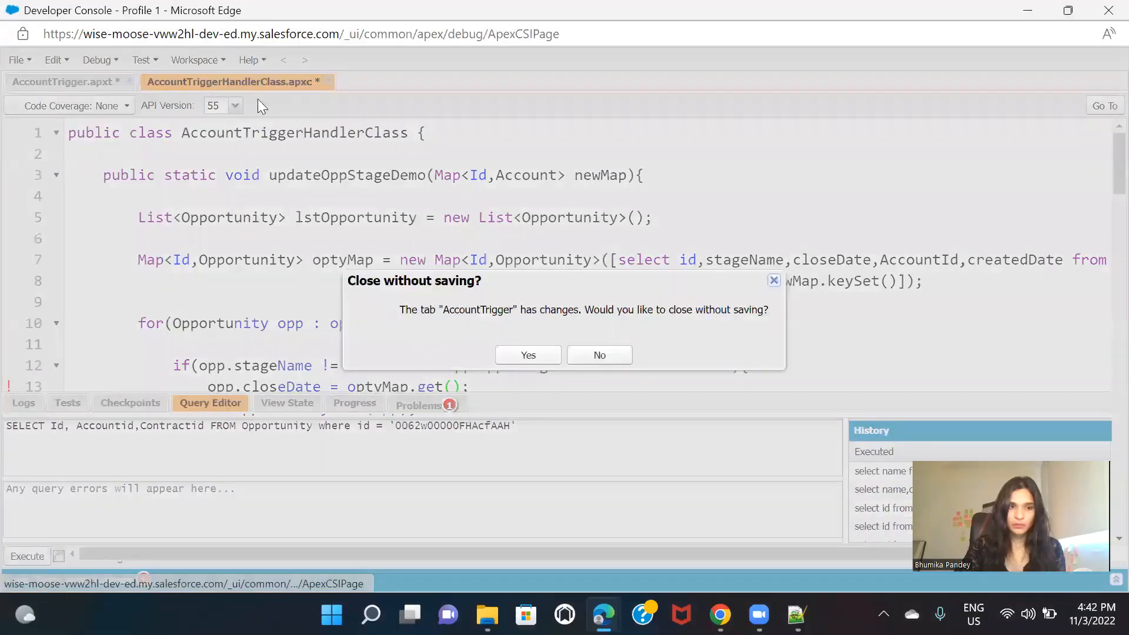
click(594, 354)
click(129, 81)
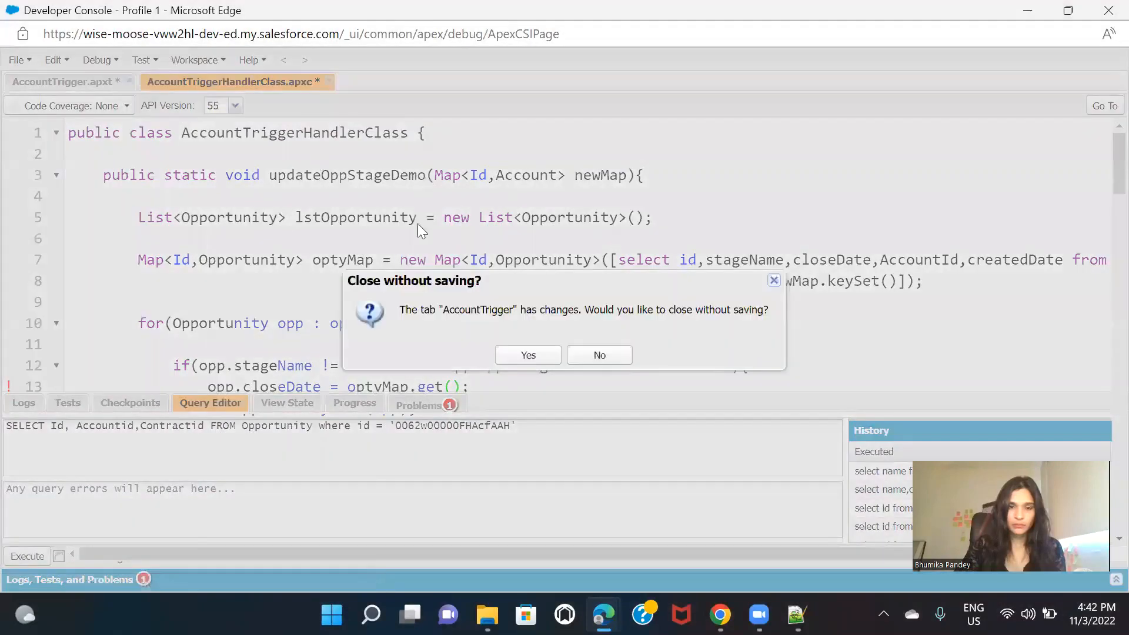
click(525, 355)
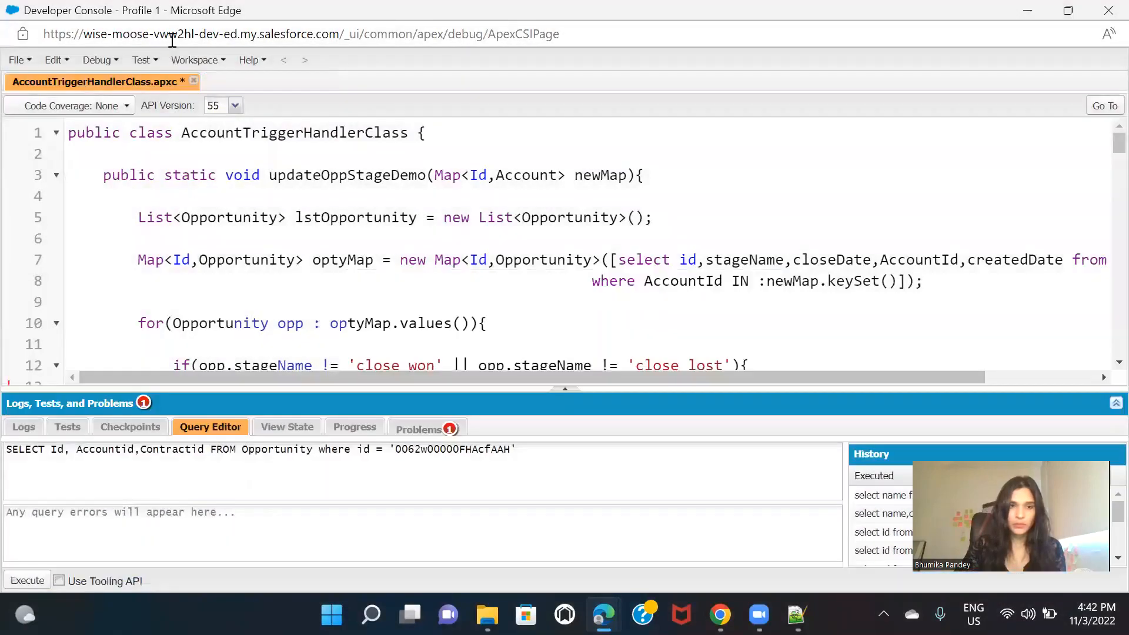
click(194, 81)
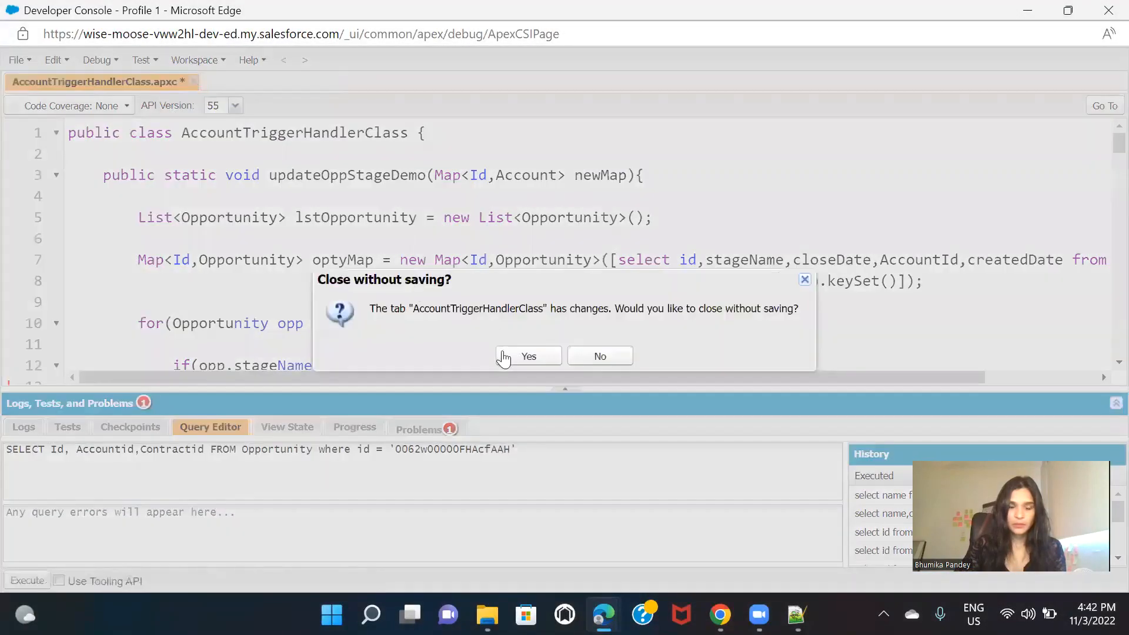
click(525, 355)
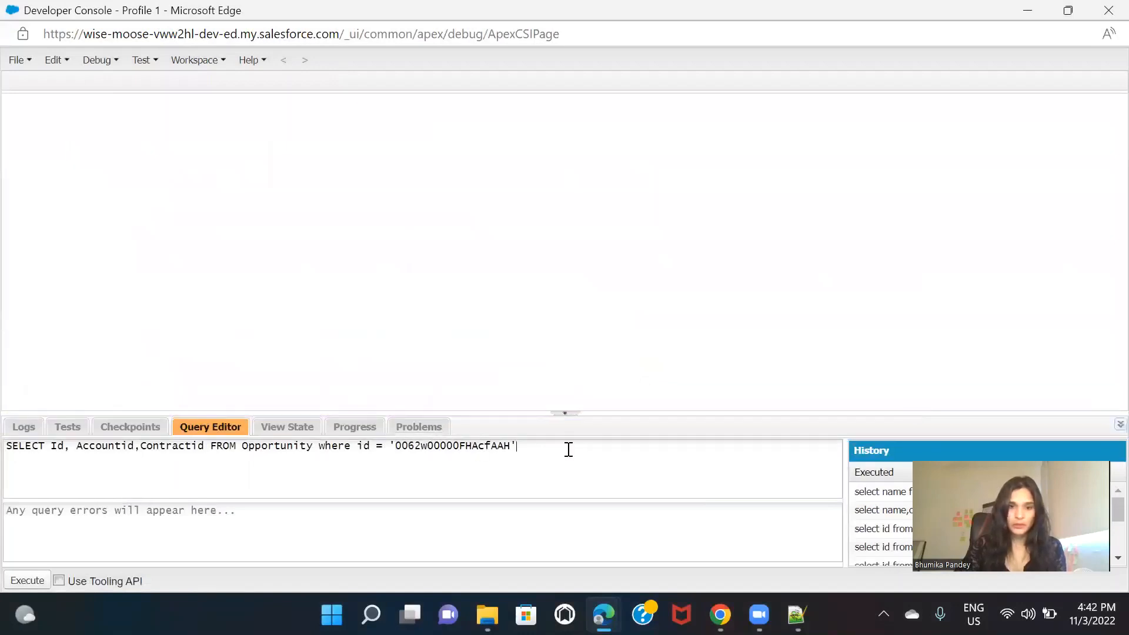
Step: Open the User object's field list, User.obj, as a resource in the Developer Console
click(23, 69)
click(74, 134)
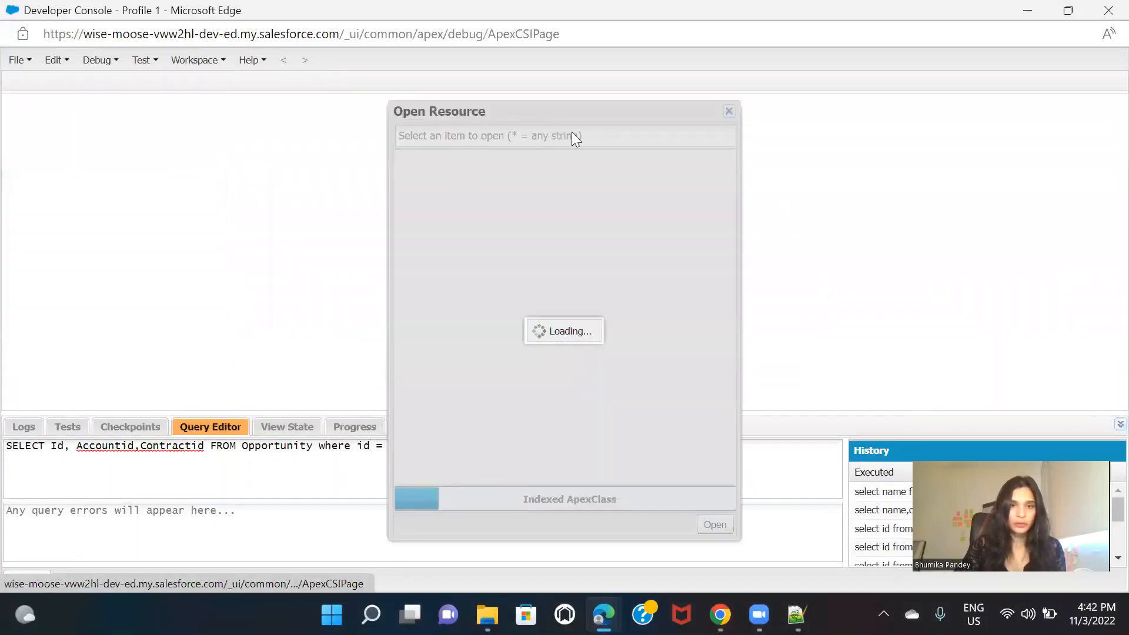
text(user)
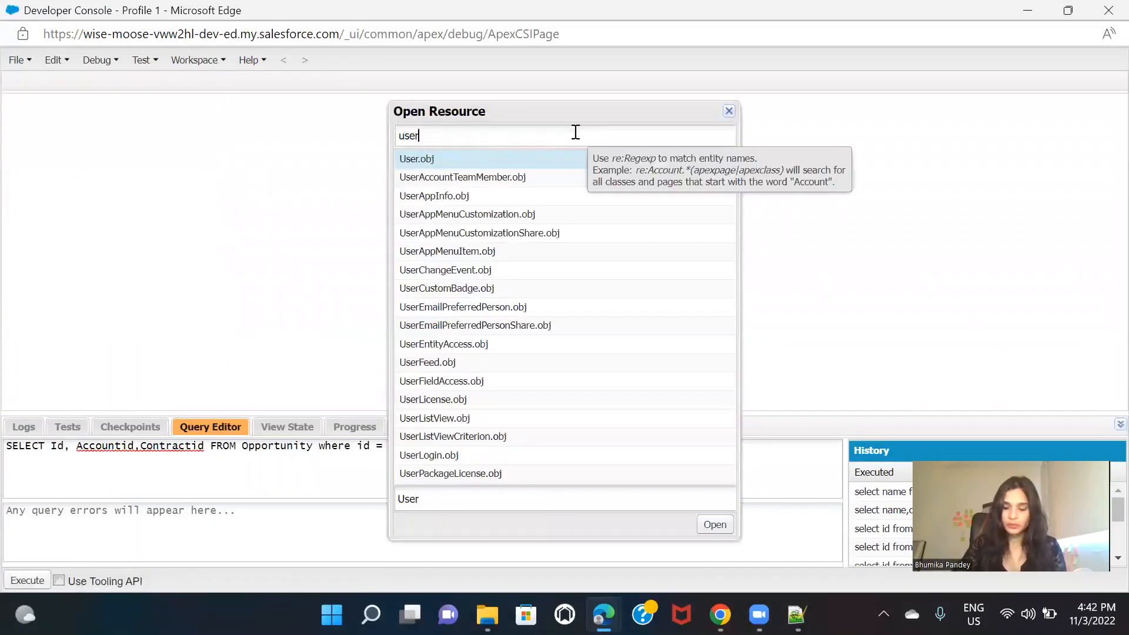
text(.o)
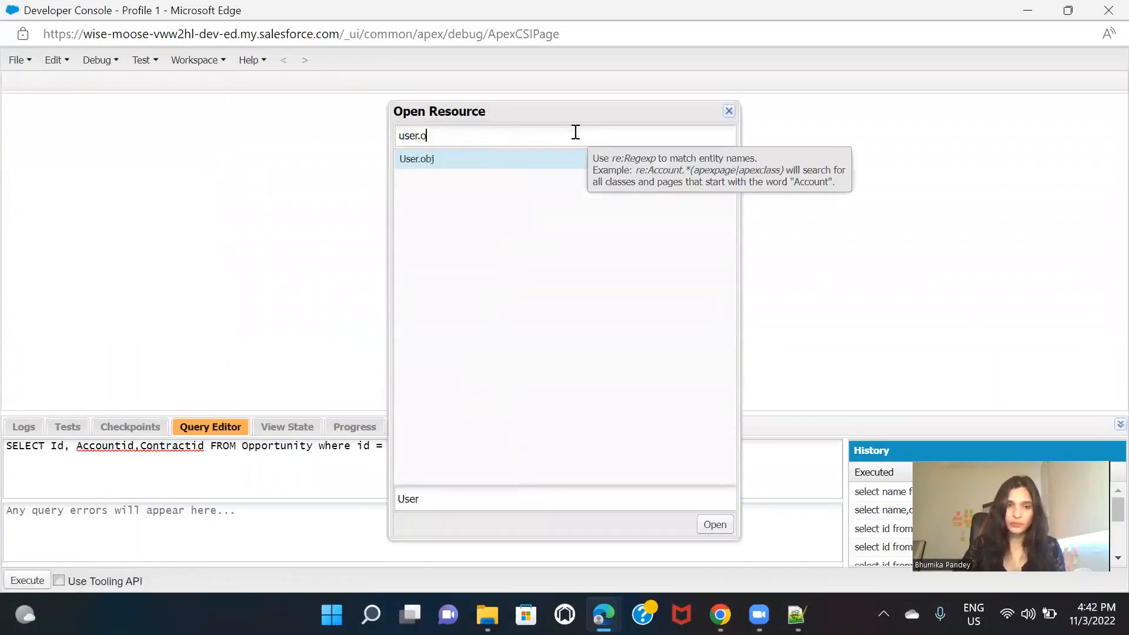
double_click(548, 157)
Step: Generate a query on User from the Id, LastName and FirstName fields
click(41, 128)
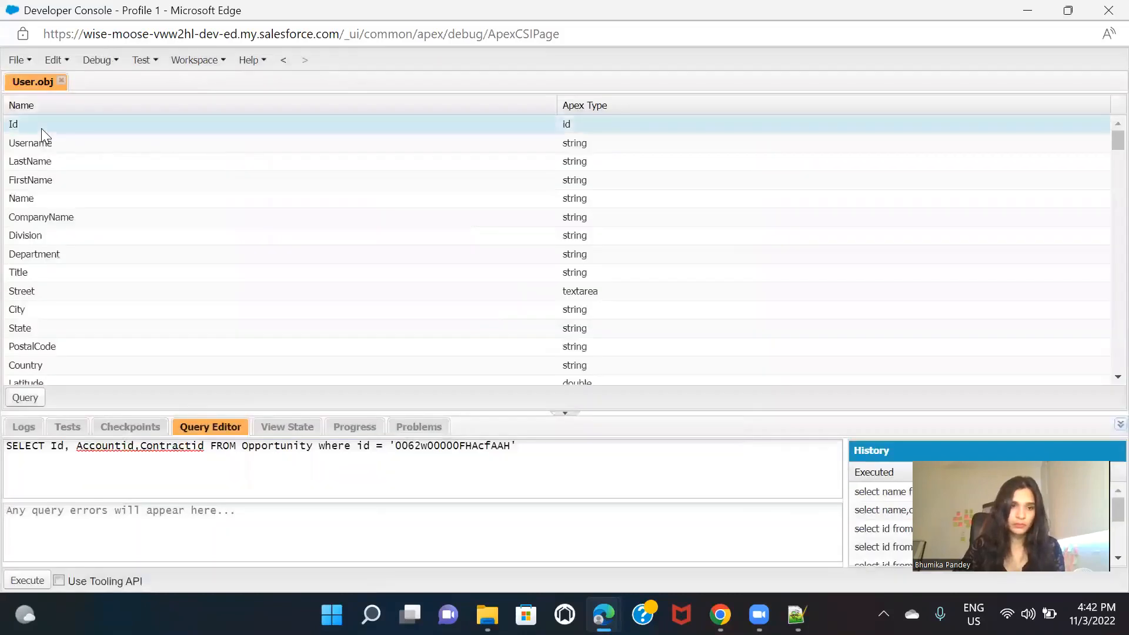
ctrl+click(46, 163)
ctrl+click(55, 182)
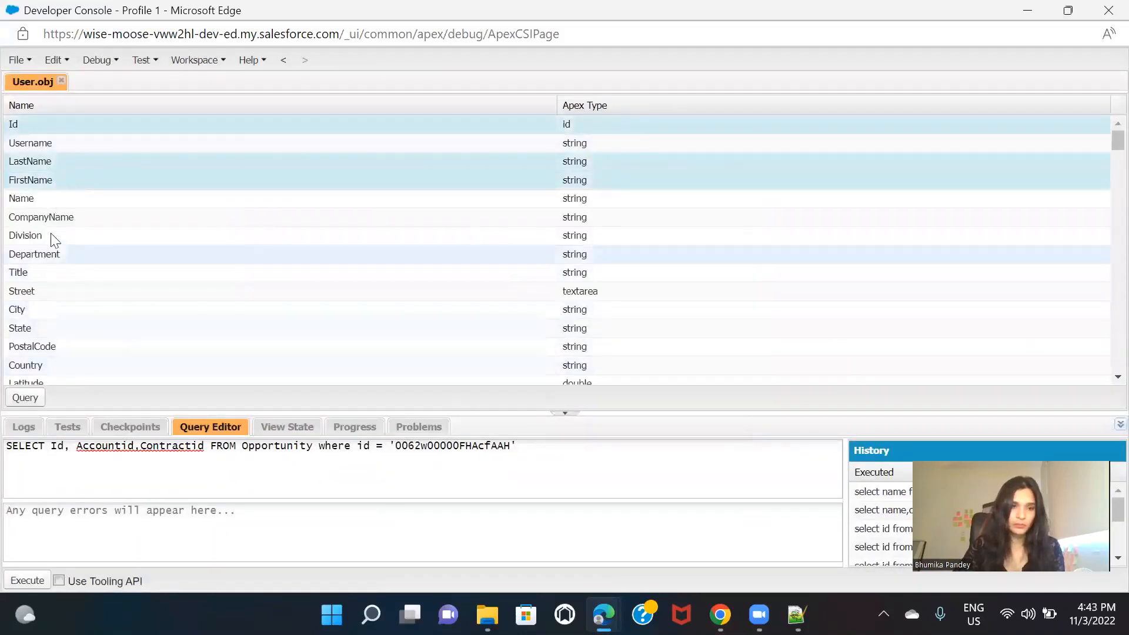
click(24, 397)
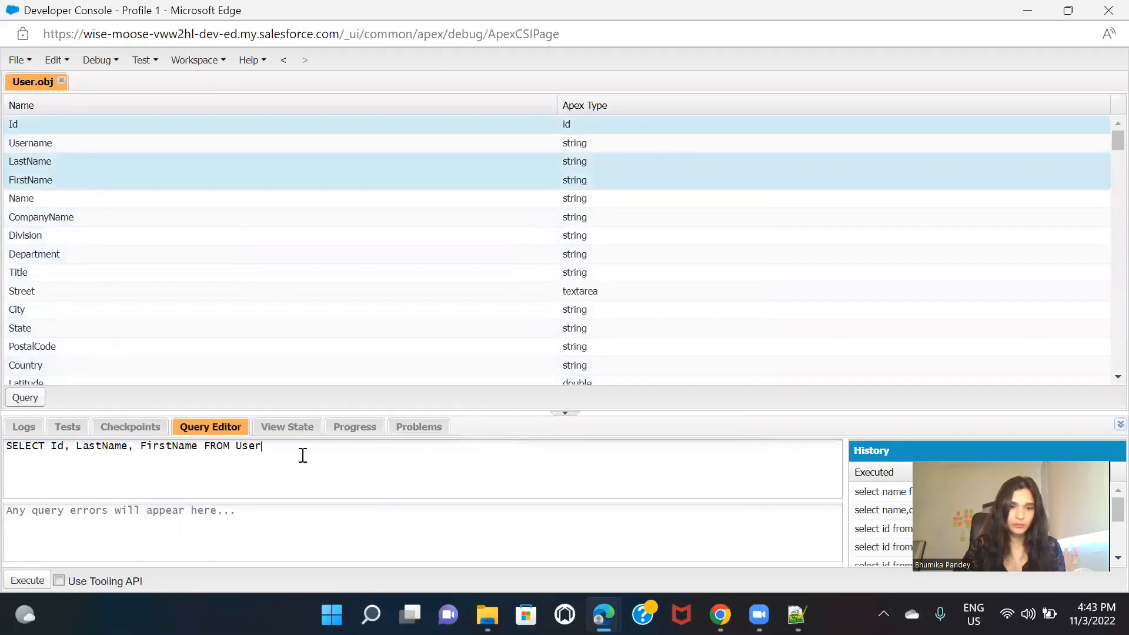
Step: Filter the User query with a name LIKE wildcard on the partner user's first name, execute it and select the returned Id
text(where name li)
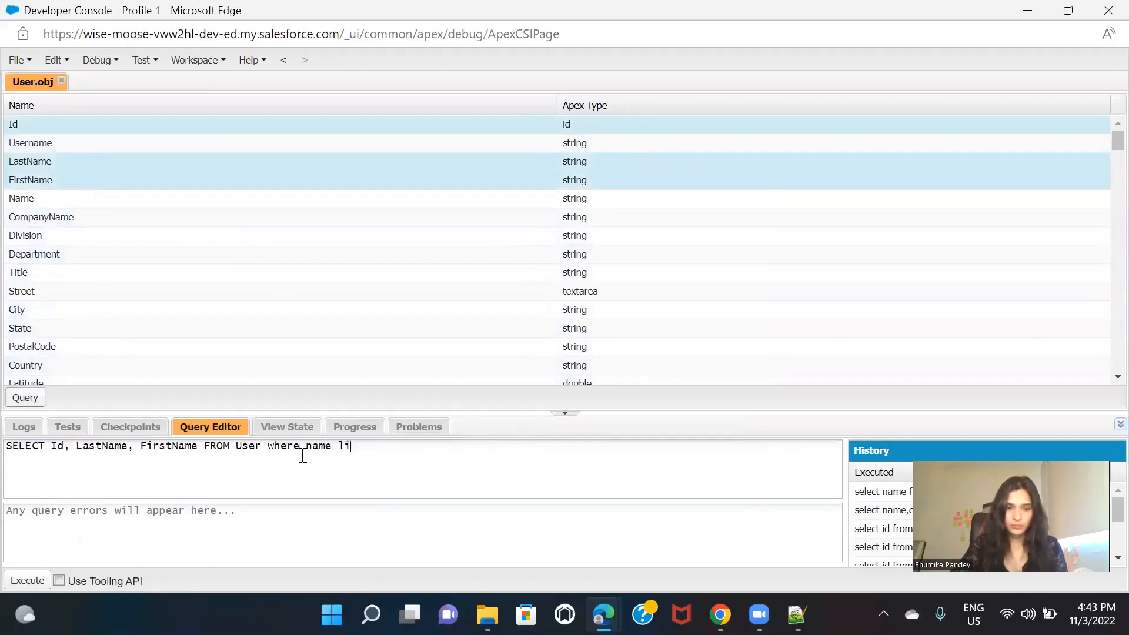
text(ke)
key(alt+shift)
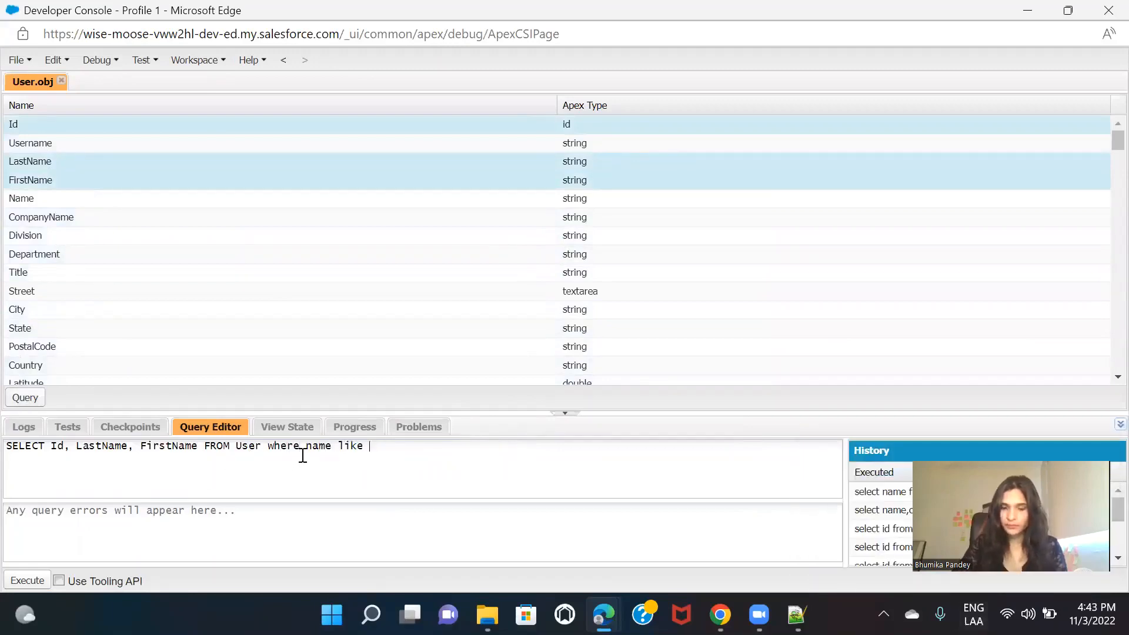
key(BackSpace)
key(alt+shift)
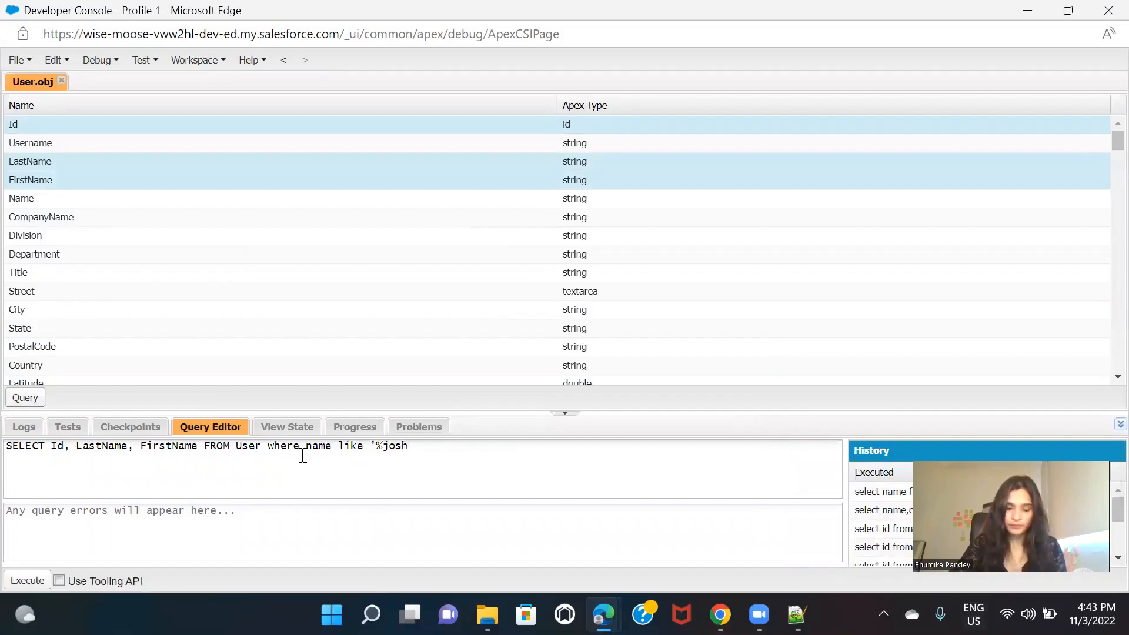
click(16, 581)
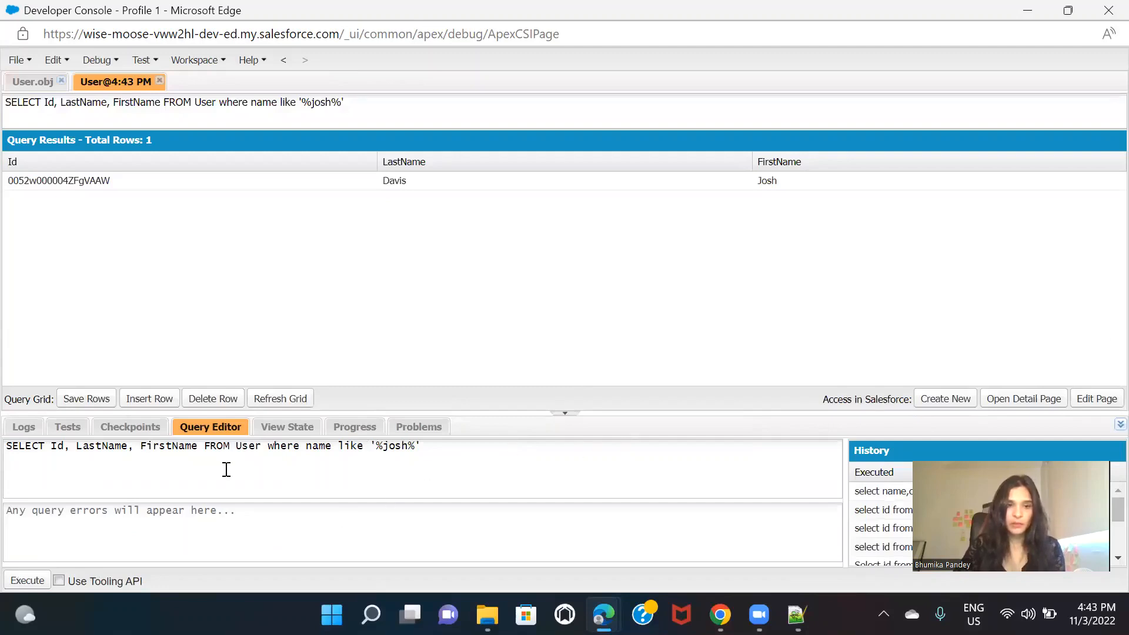
double_click(69, 183)
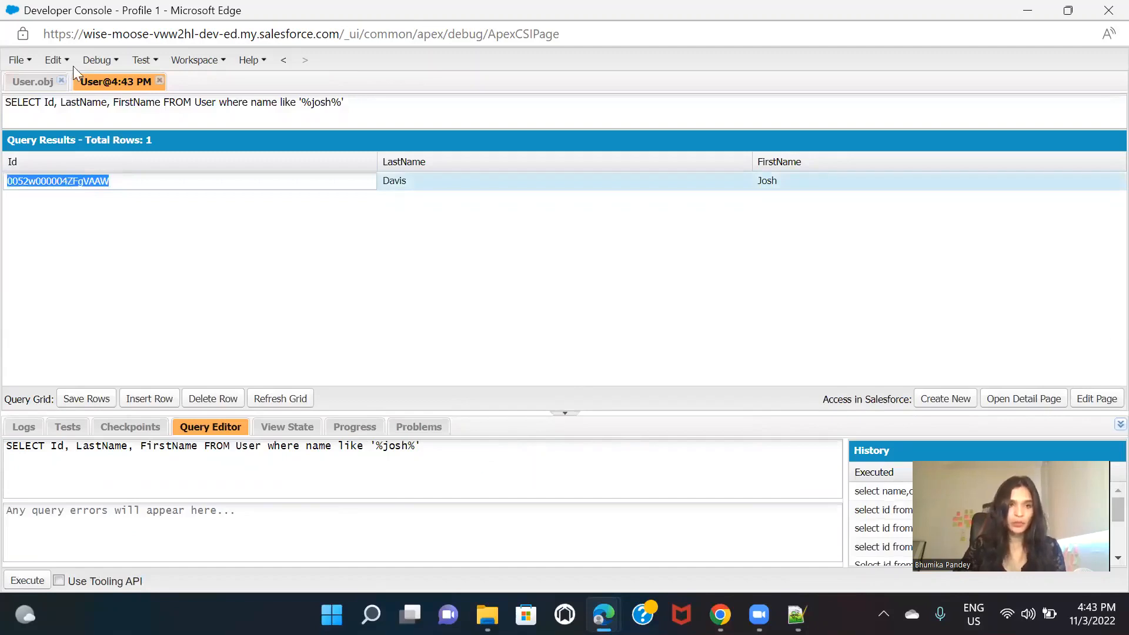
Step: Open the Account object's field list, Account.obj, as a resource
click(16, 59)
click(76, 131)
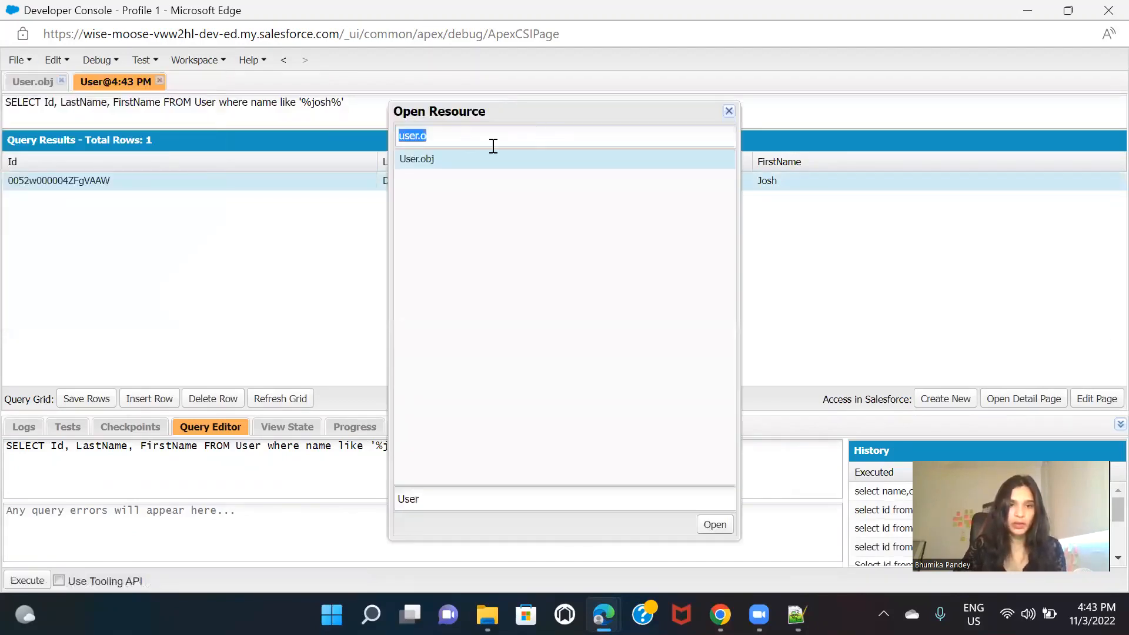
text(account)
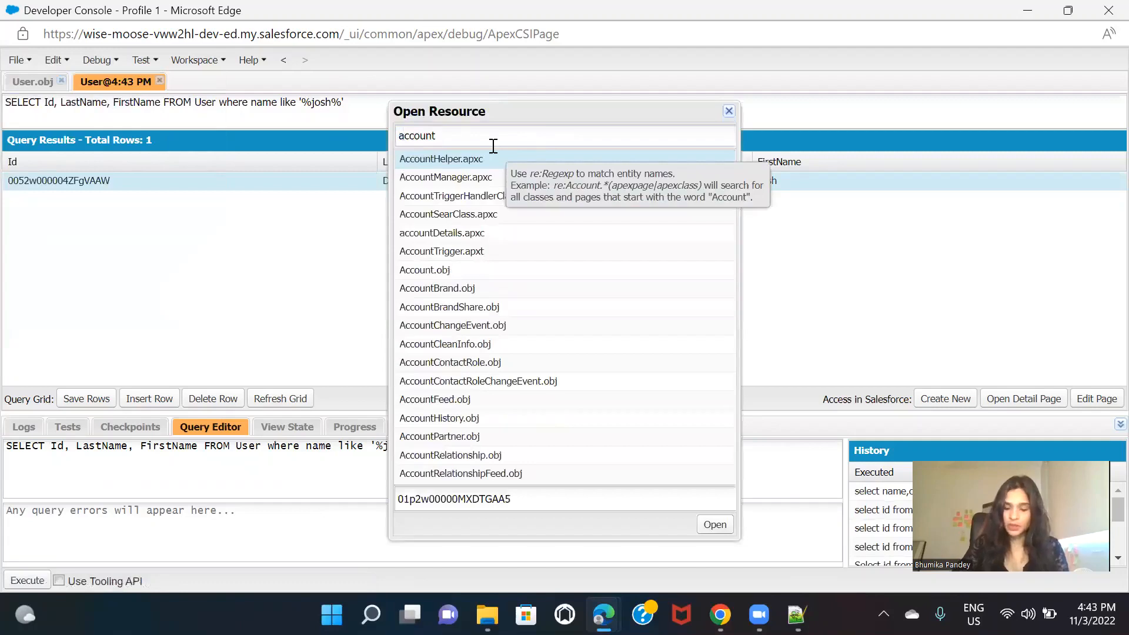
text(.obj)
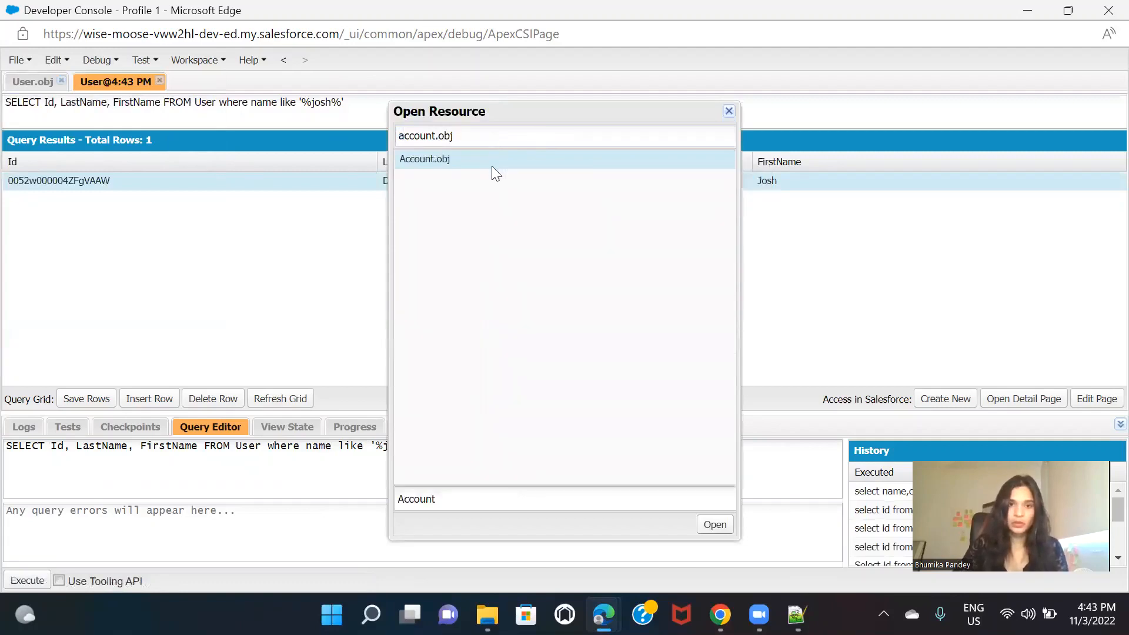
double_click(491, 166)
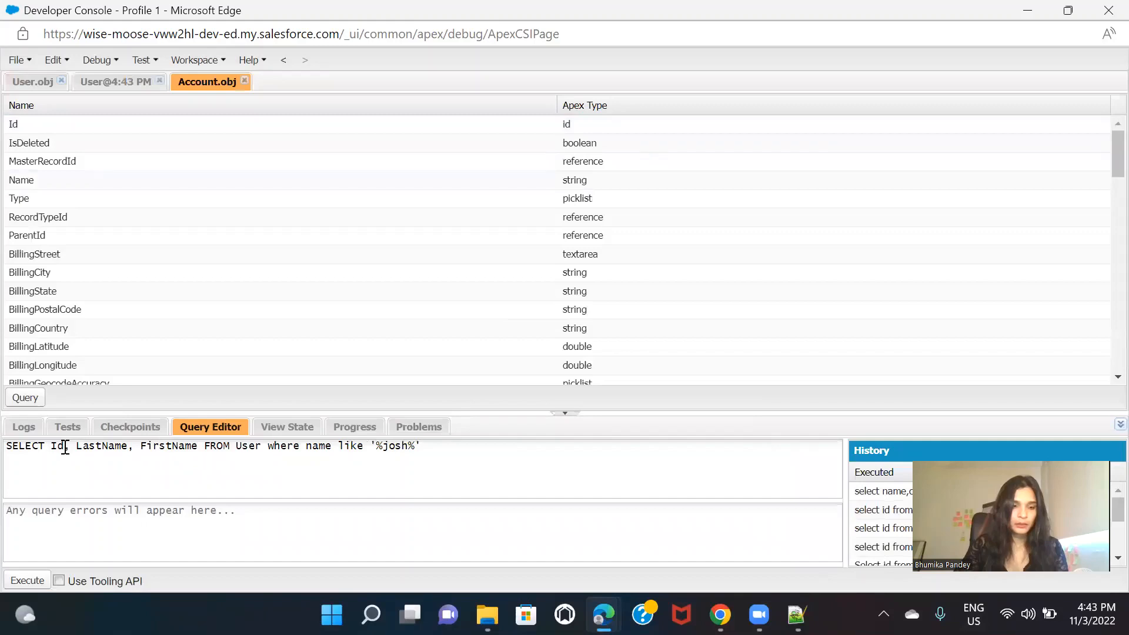
drag(76, 445, 514, 445)
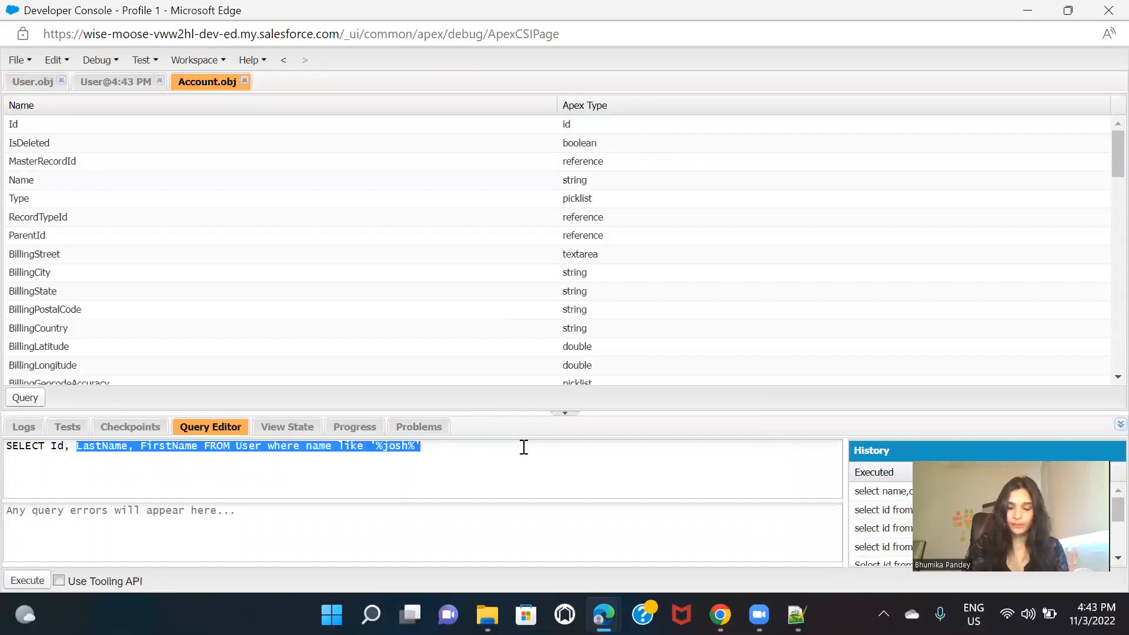
text(wer)
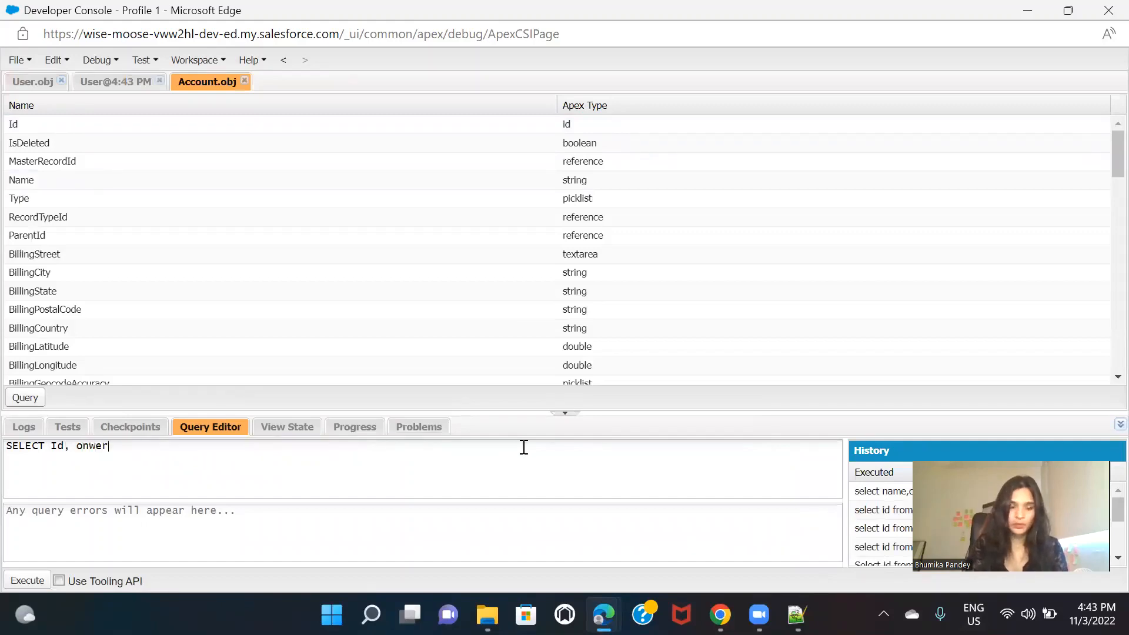
key(ctrl+z)
key(ctrl+z)
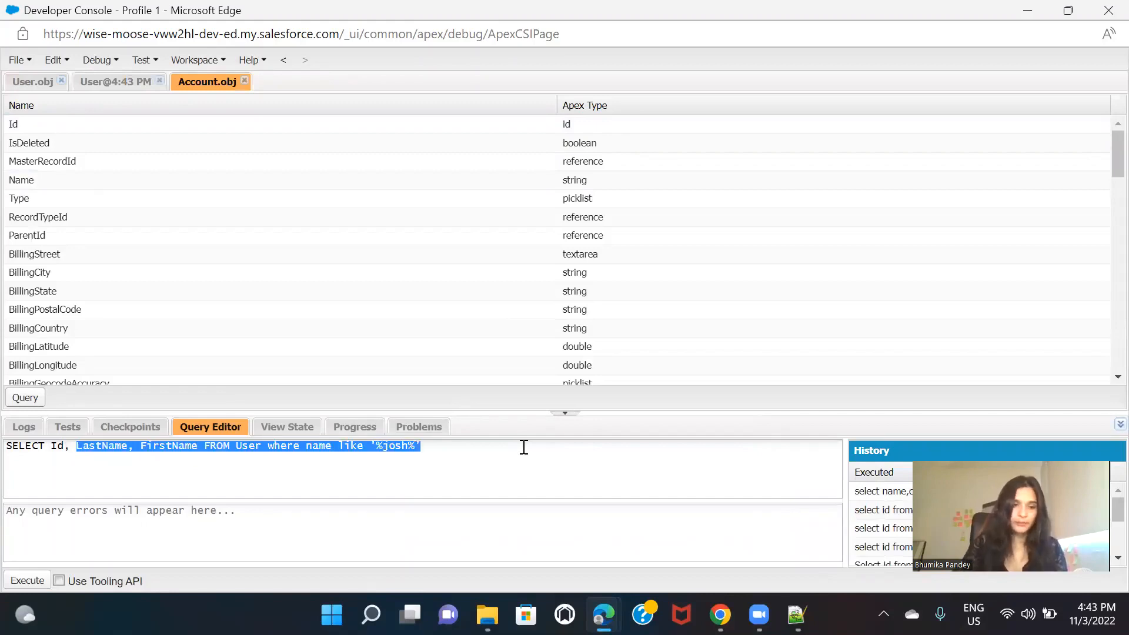
click(523, 447)
Step: Rewrite the query to select Id and ownerId from Account where id equals an empty quoted value
drag(198, 447, 78, 449)
text(OwnerId)
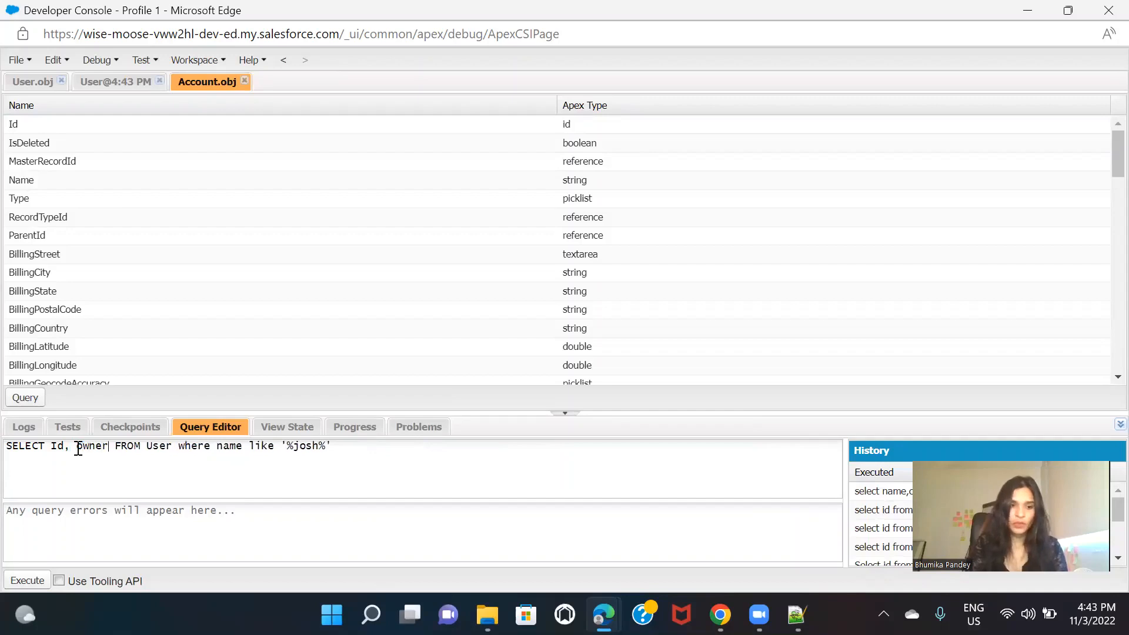
double_click(164, 446)
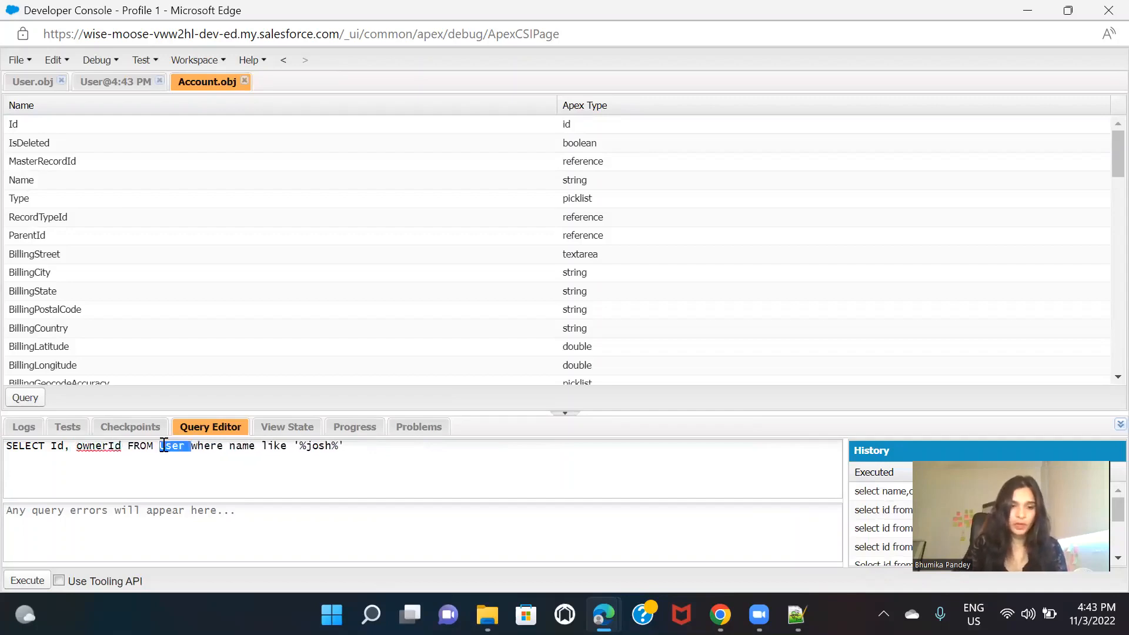
text(Account)
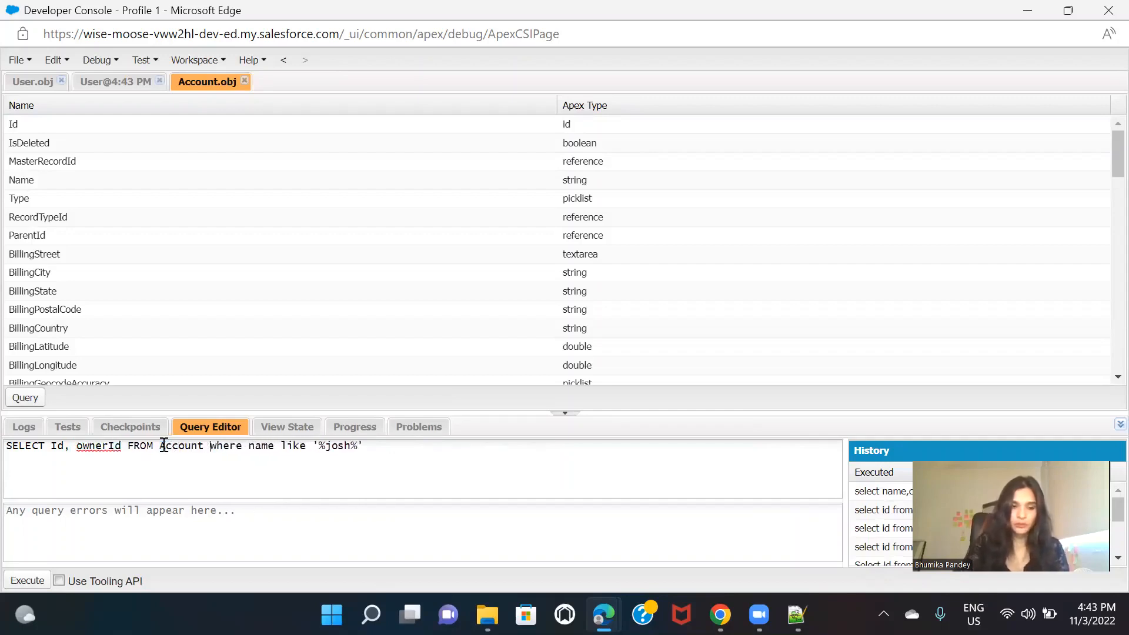
drag(248, 448, 311, 451)
text(id )
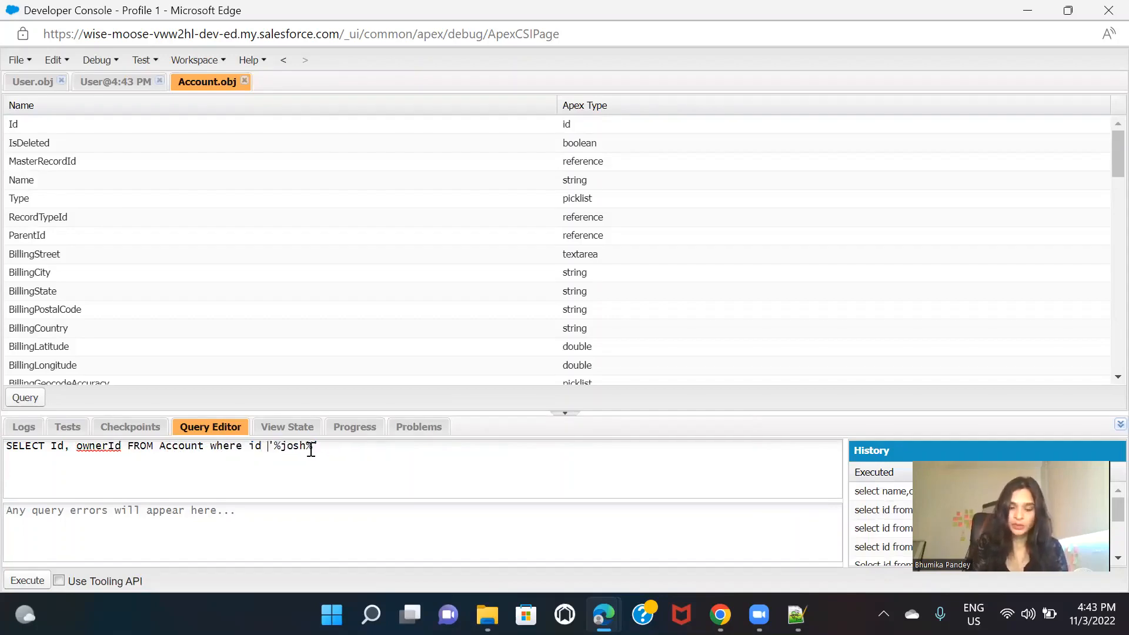
text(+)
key(BackSpace)
text(=)
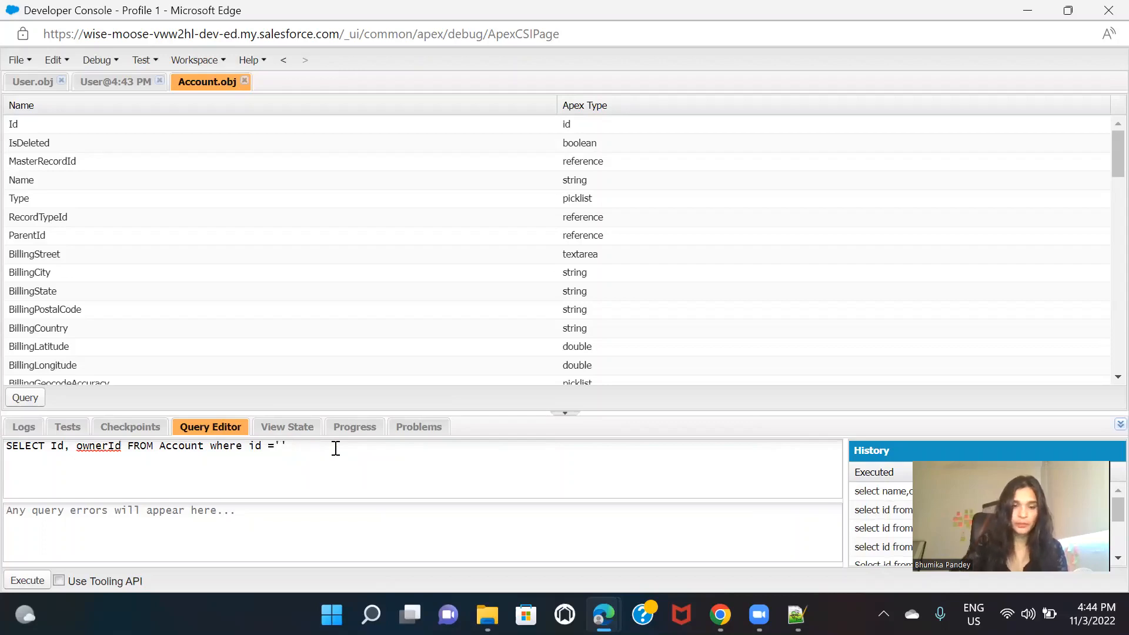
Step: Copy Acc One's record ID from its page URL into the query's id filter and execute the query
mouse_move(602, 614)
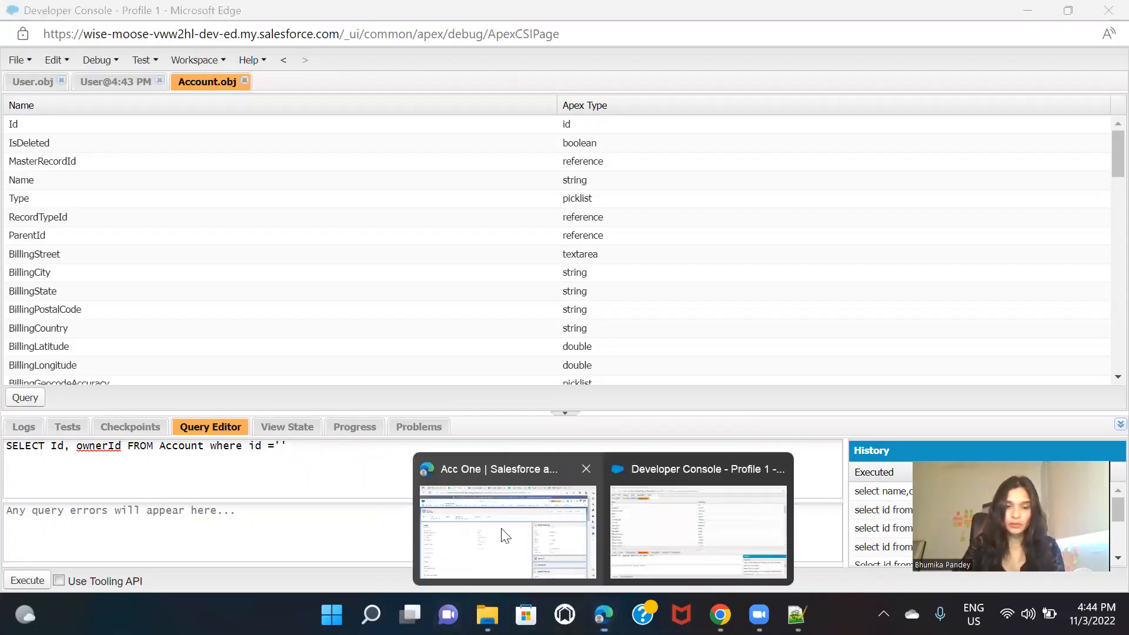
click(502, 532)
click(571, 44)
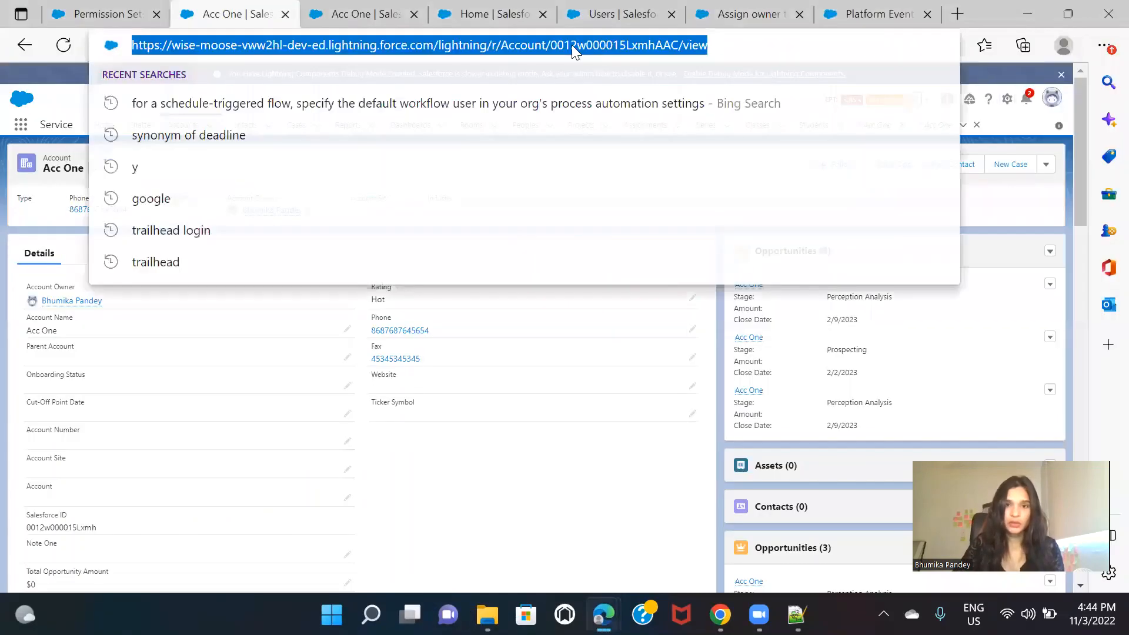
double_click(572, 44)
key(ctrl+c)
key(alt+Tab)
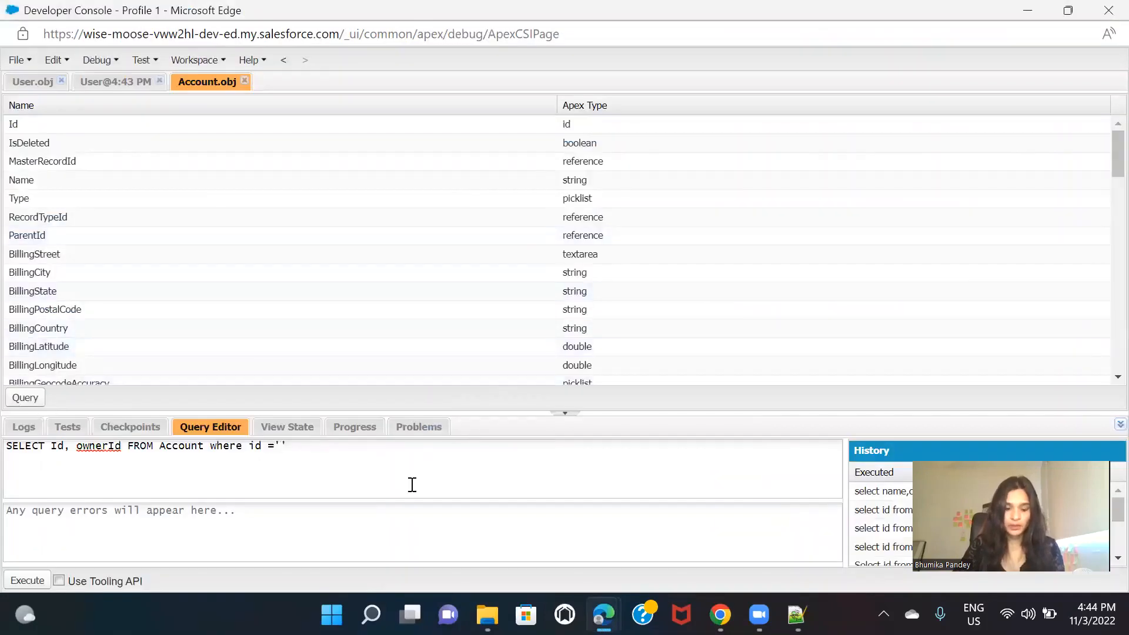
key(ctrl+v)
click(27, 580)
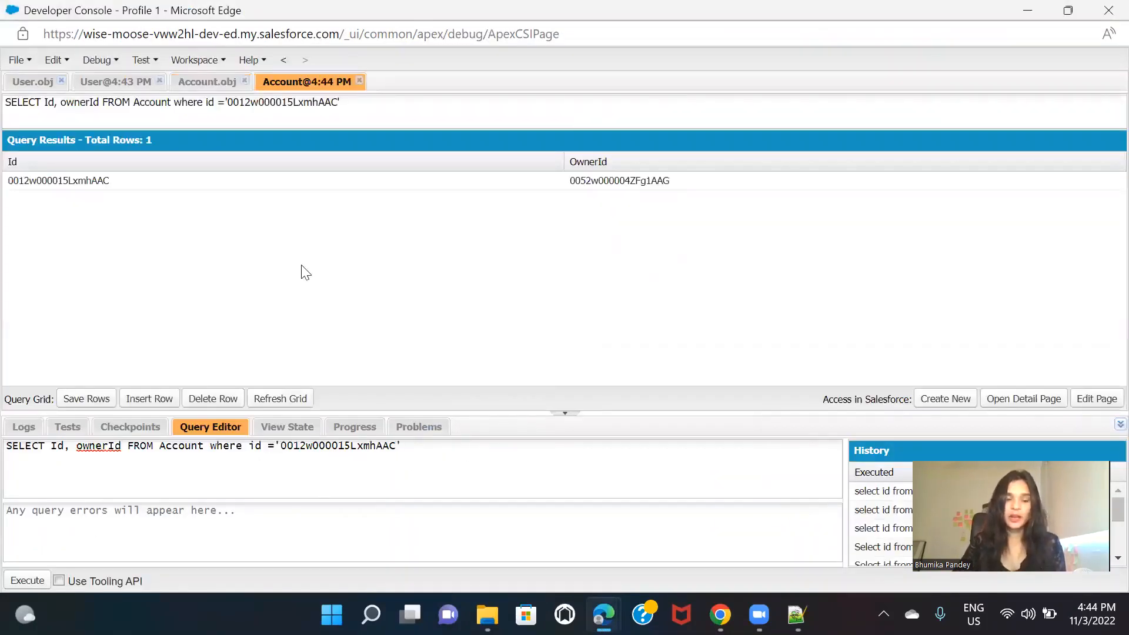
Step: Add the name field after Id in the Account query and execute it again
click(66, 447)
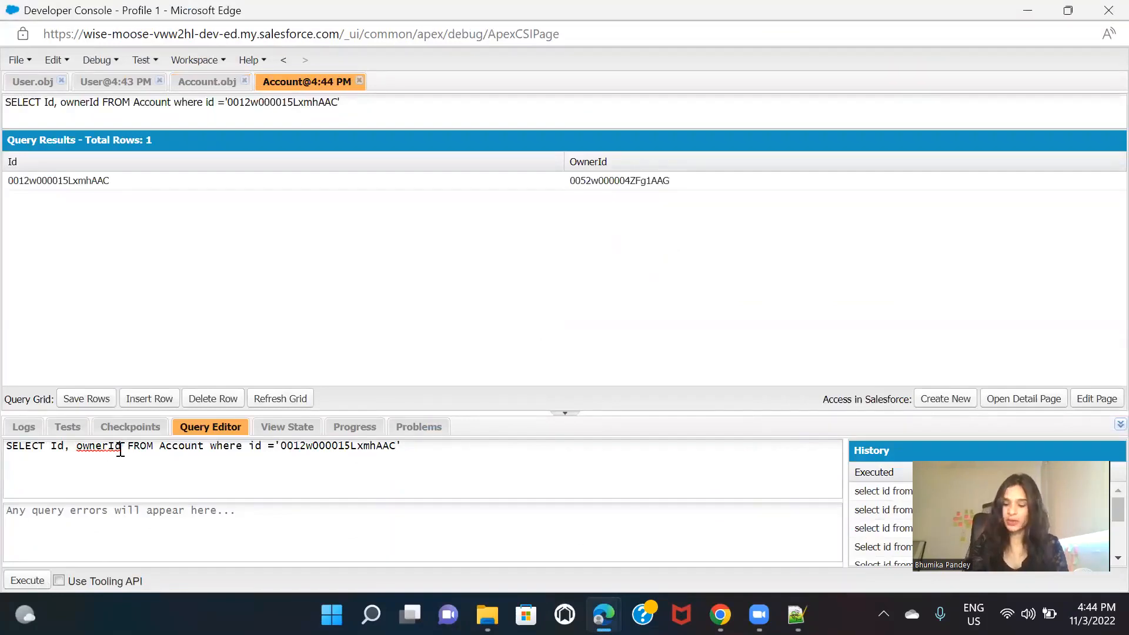
text(name,)
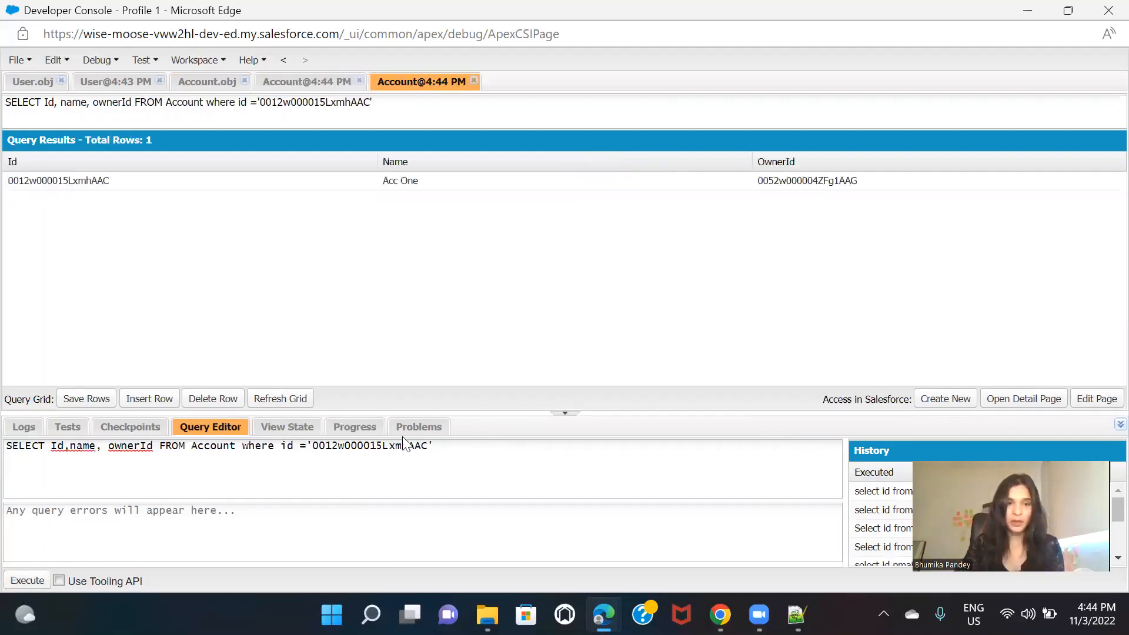
Step: Review the Acc One page and the partner user's record in the browser, and return to the Developer Console's query results
key(alt+Tab)
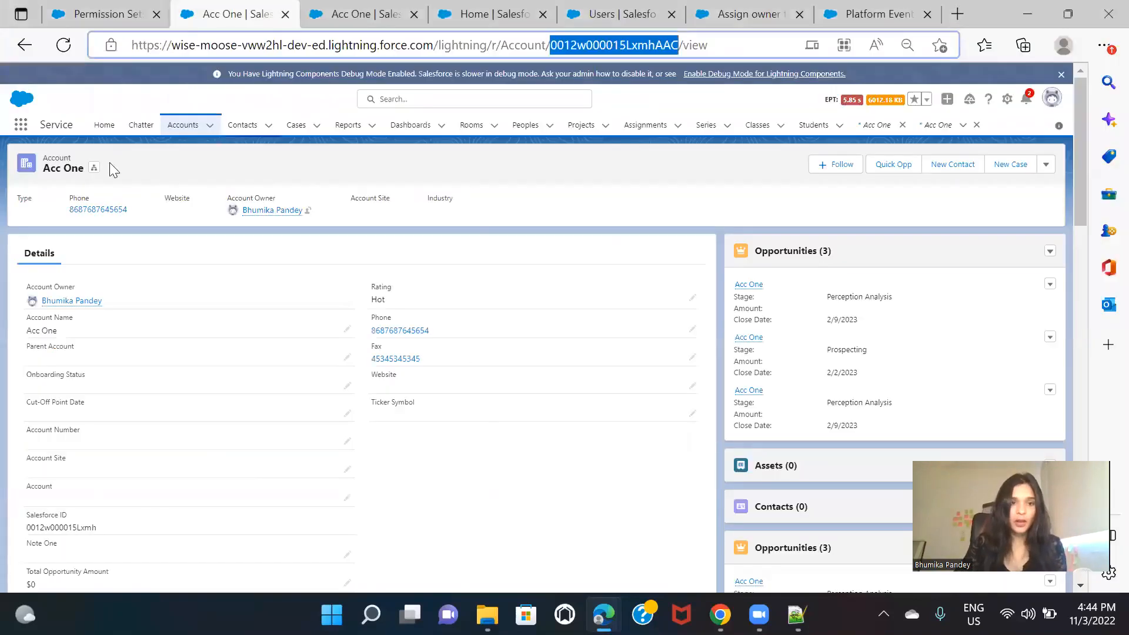
click(639, 175)
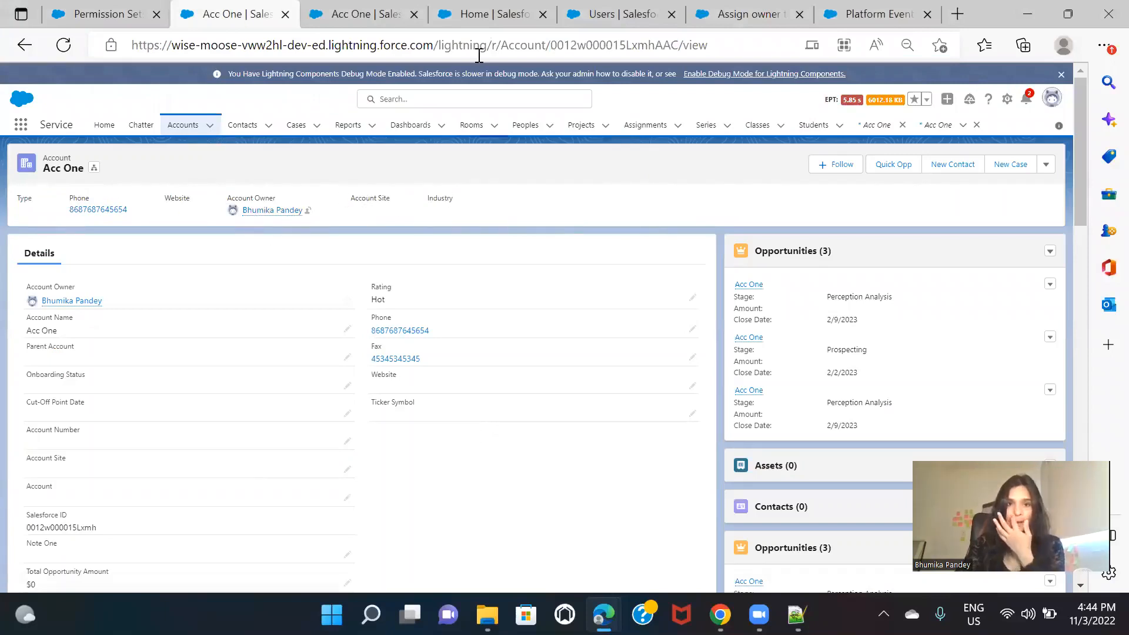
click(601, 8)
key(ctrl+2)
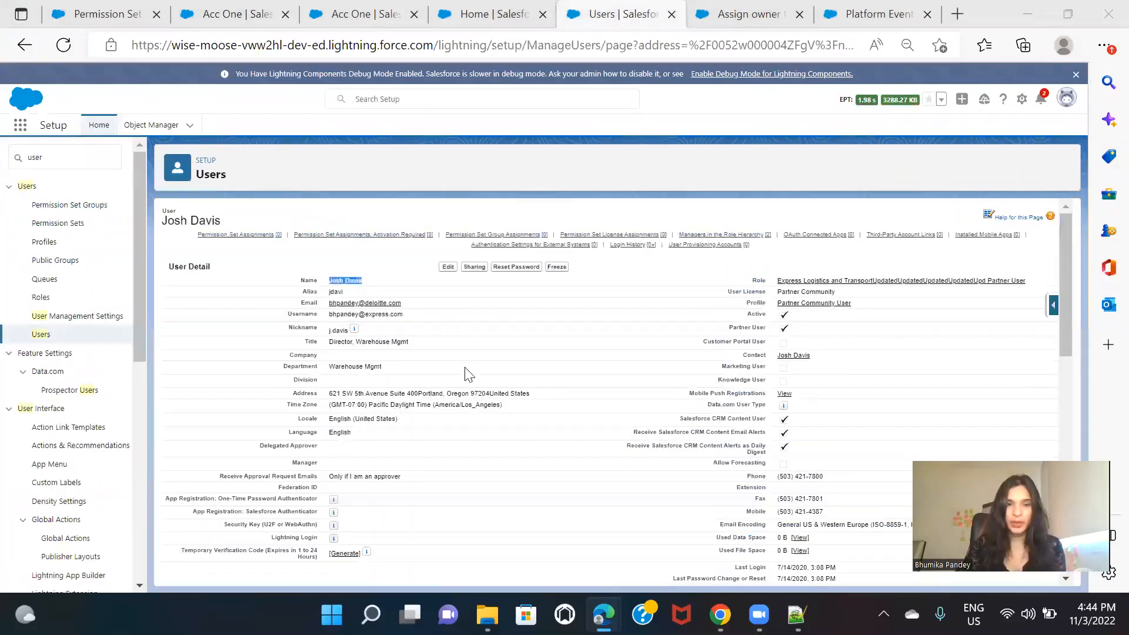
key(alt+Tab)
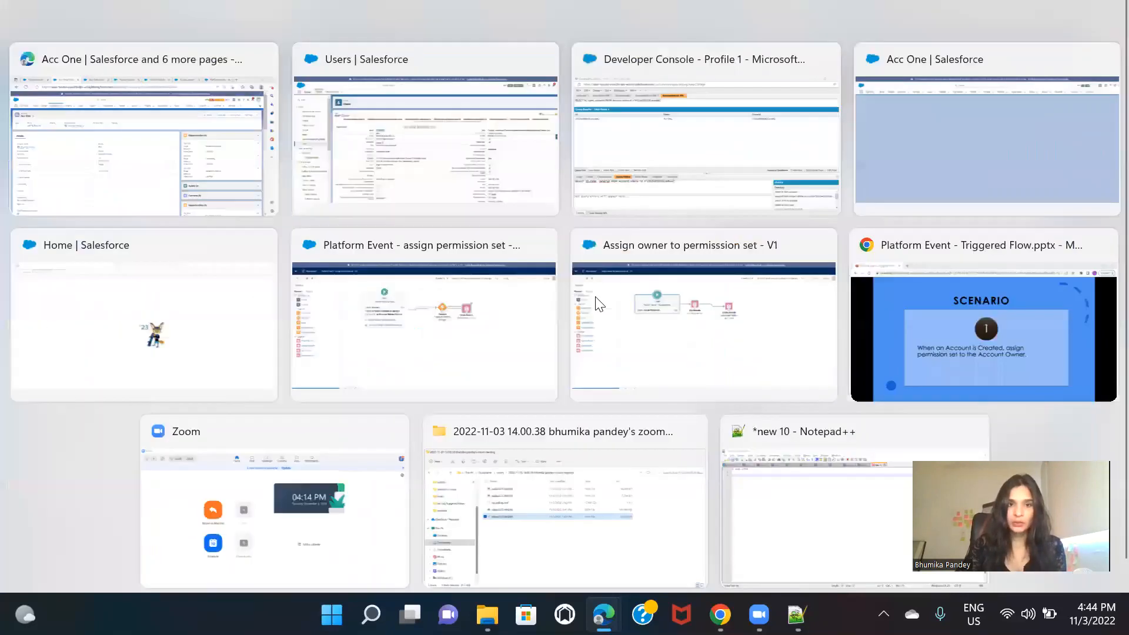
mouse_move(720, 615)
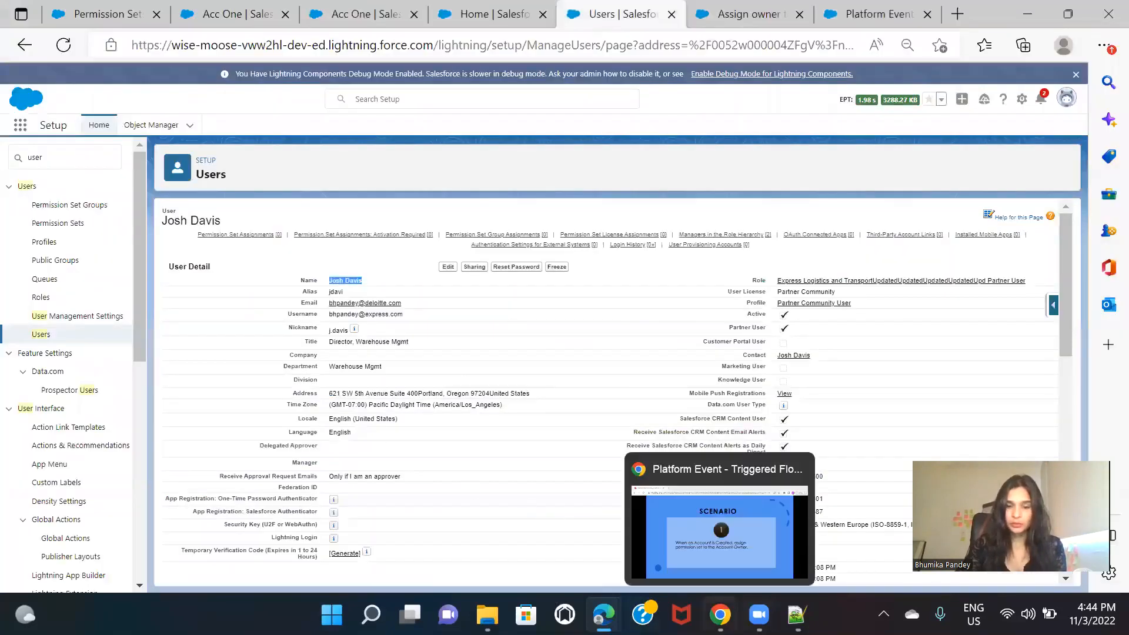
click(744, 530)
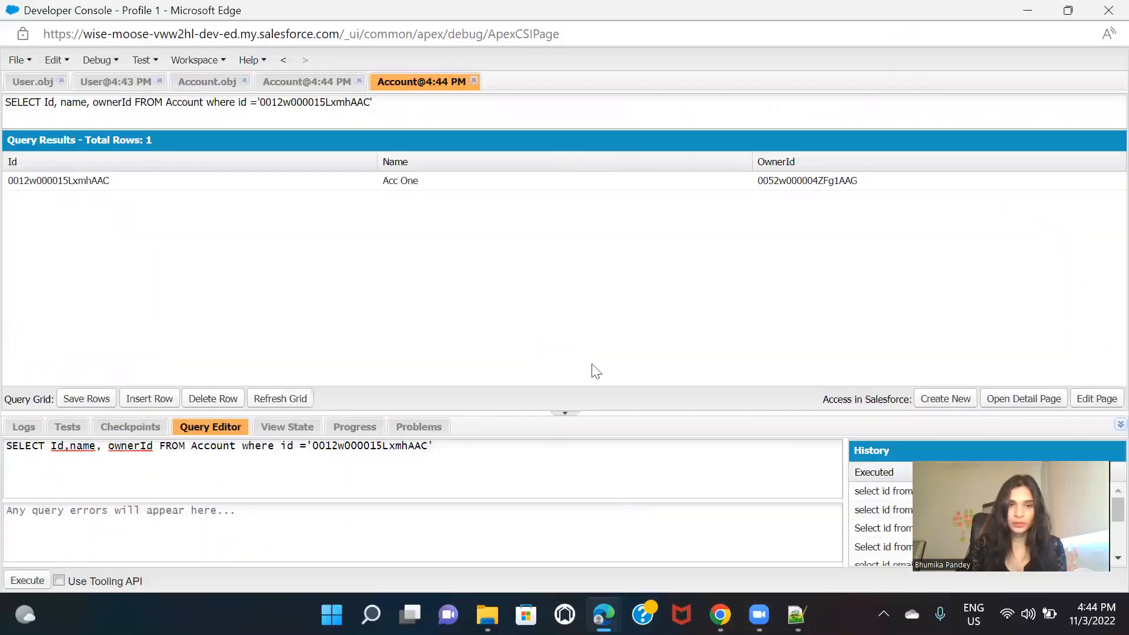
Step: Copy the partner user's record ID from the User query results and return to the latest Account query results
click(114, 82)
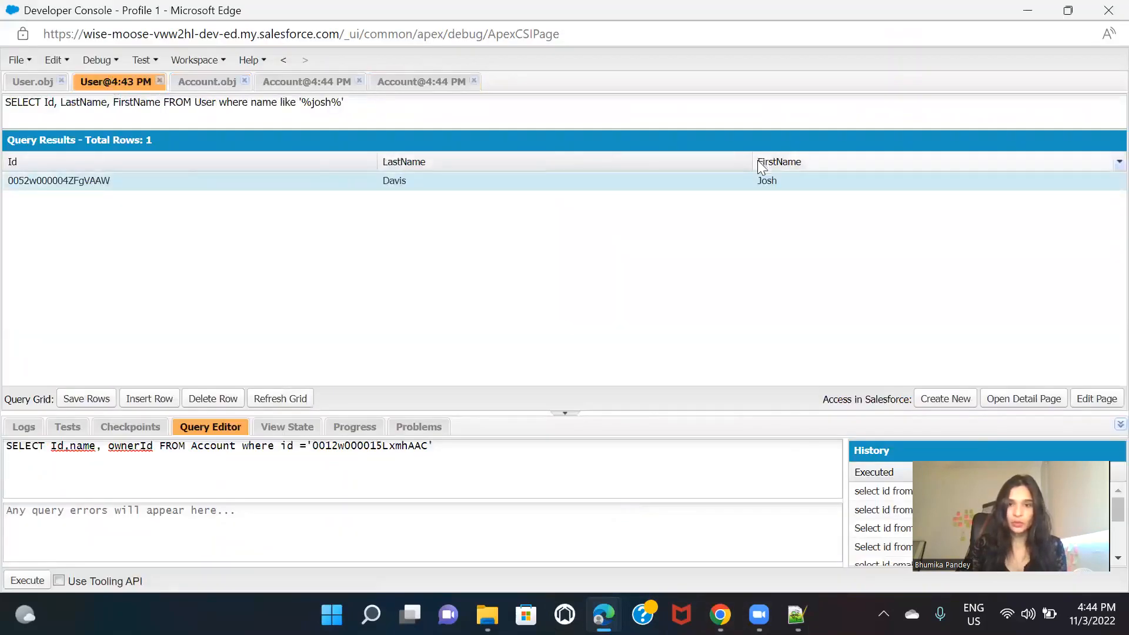
double_click(79, 180)
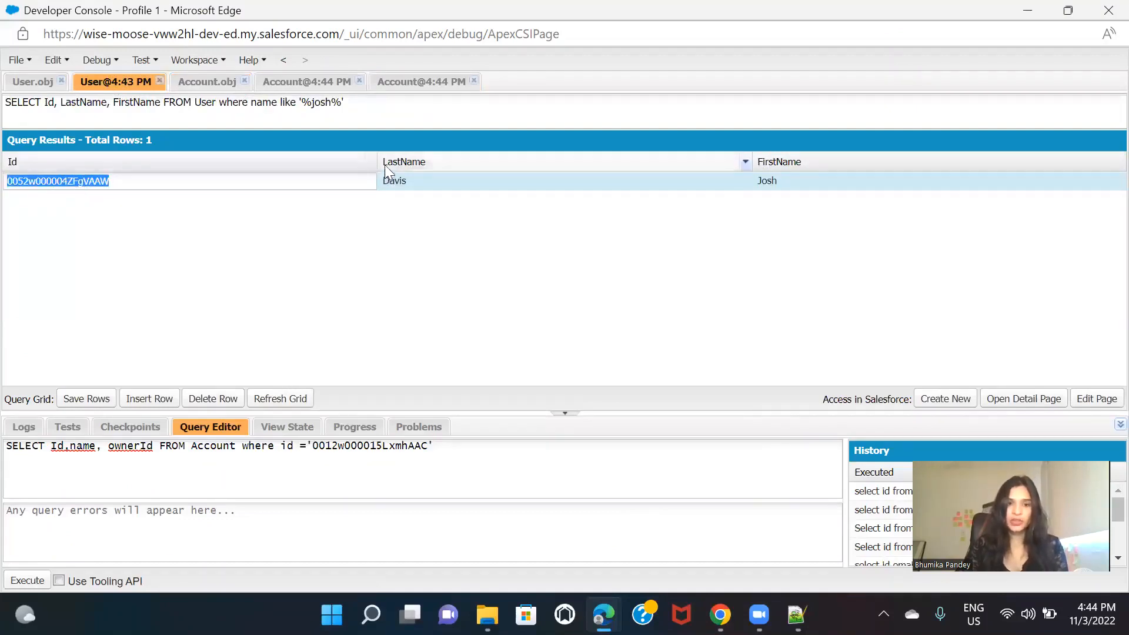
click(428, 83)
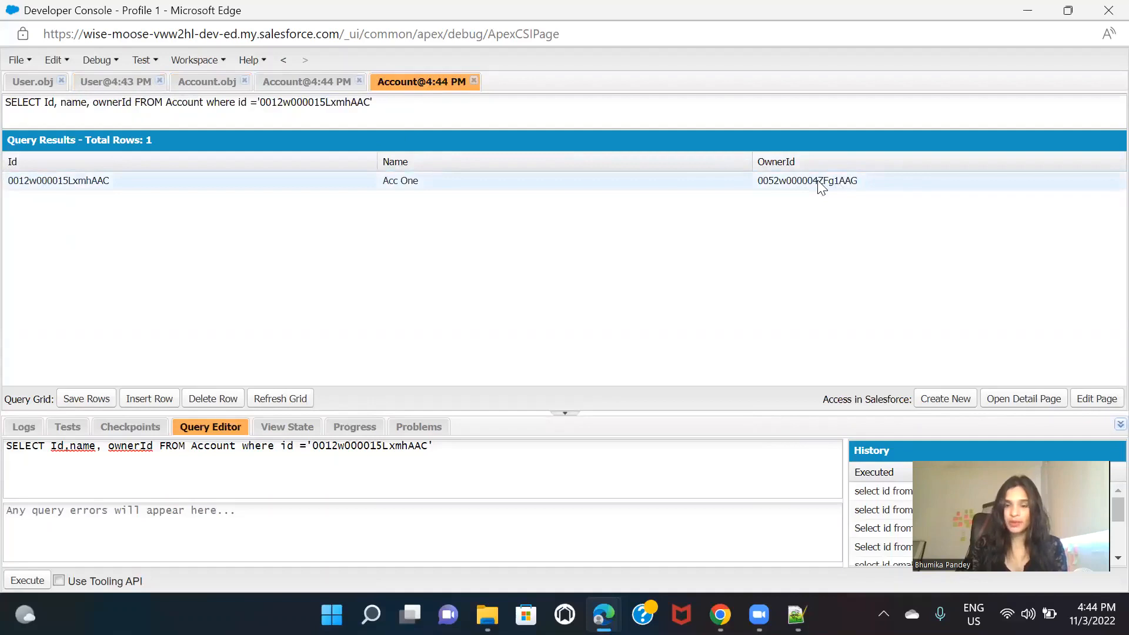
Step: Add the owner.name field after ownerId in the Account query and execute it
right_click(154, 448)
key(Escape)
text(,owner)
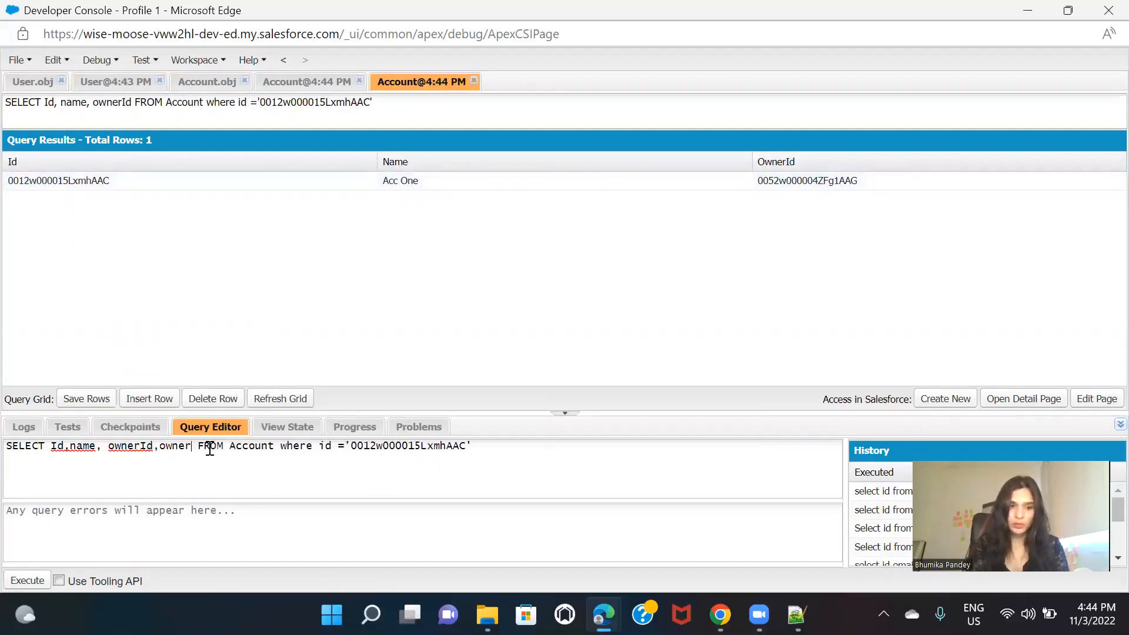
text(.name)
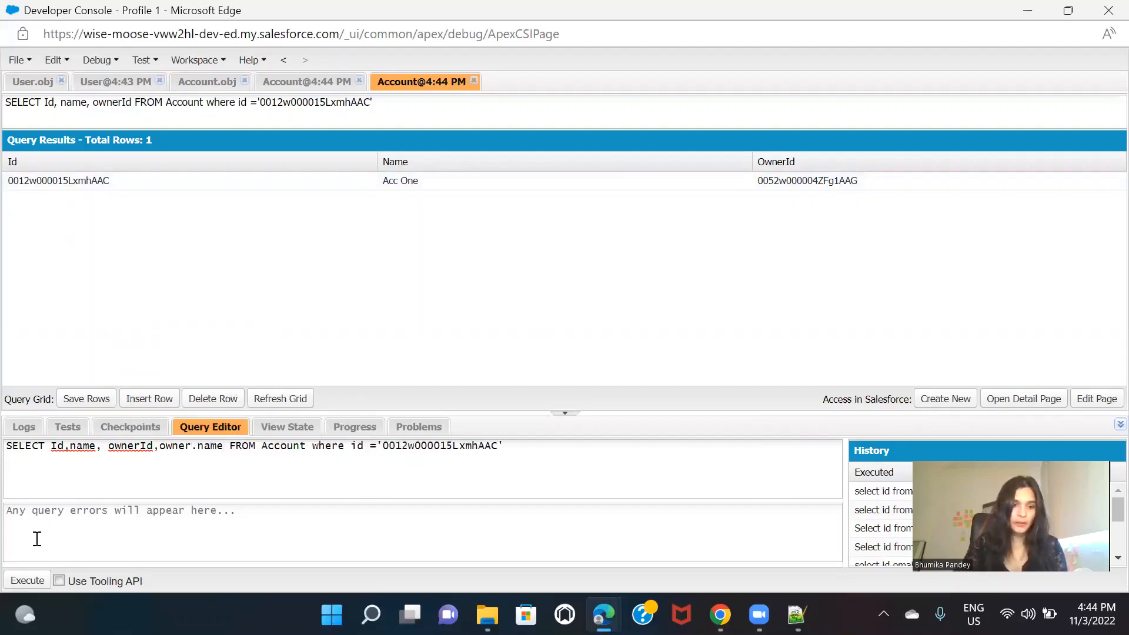
click(31, 582)
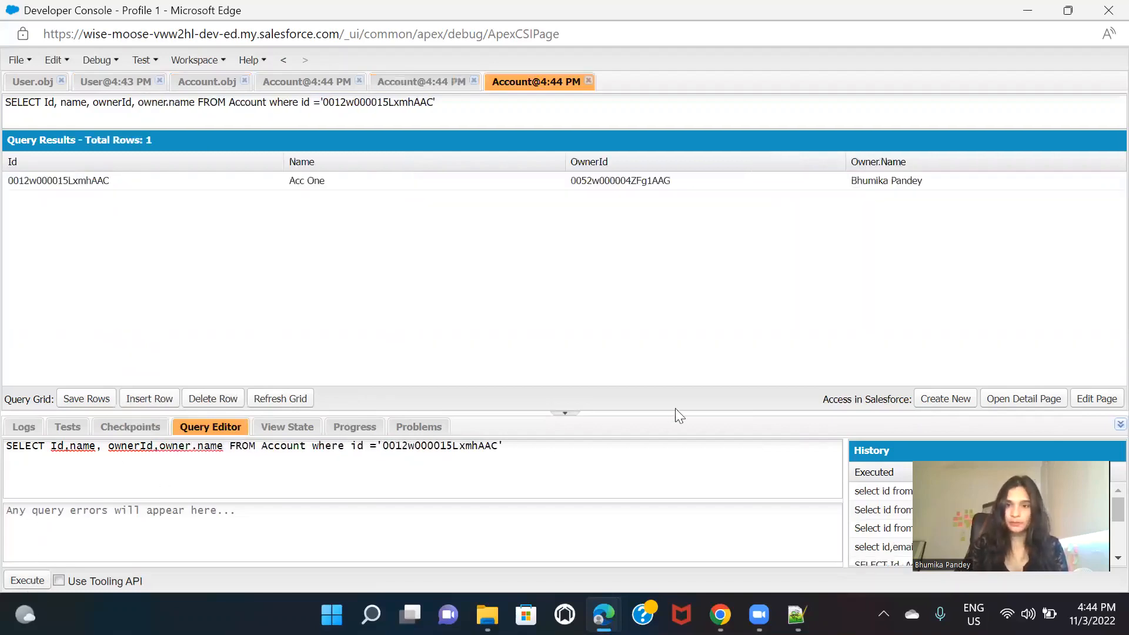
Step: Replace Acc One's OwnerId with the copied partner user ID, save the row and refresh the query results
click(634, 181)
click(632, 180)
key(ctrl+a)
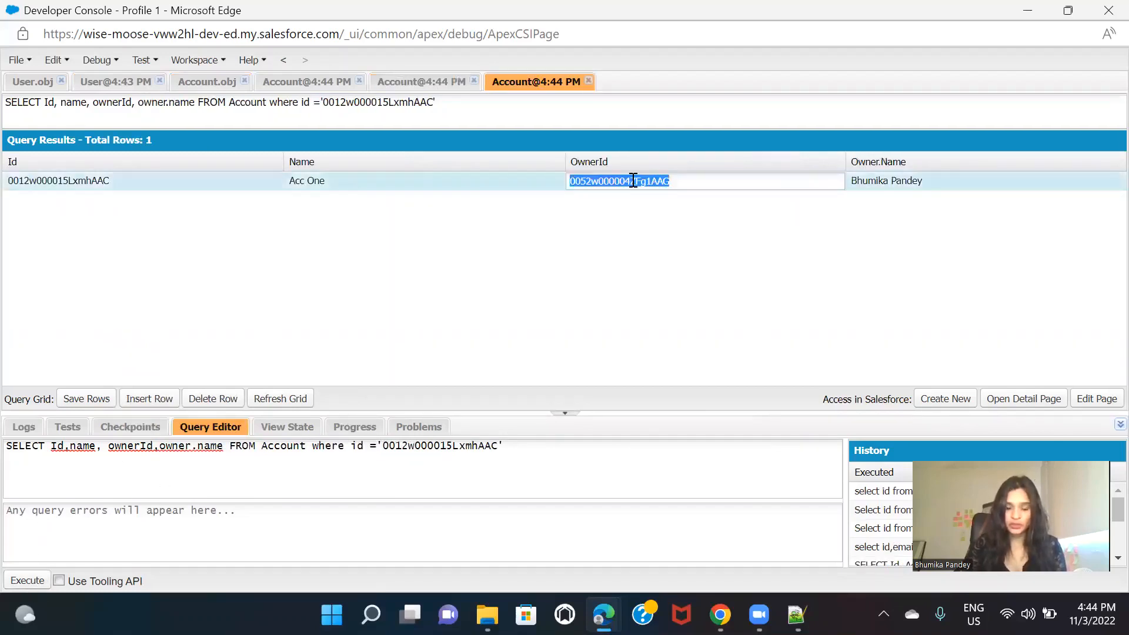
text(0052w0000042FgVAAW)
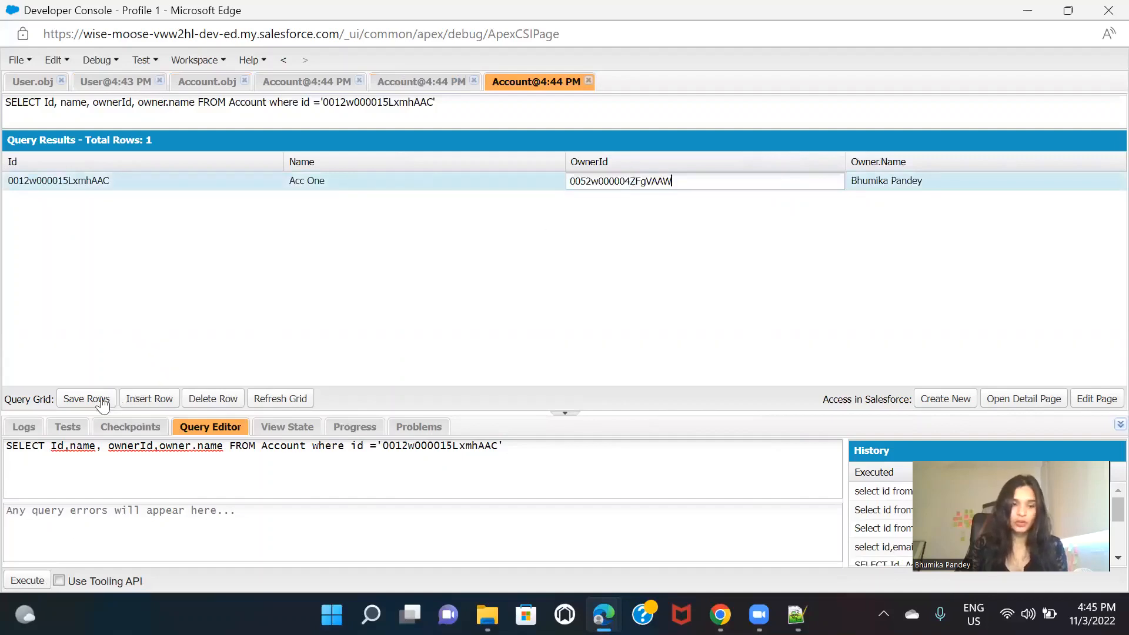
click(78, 402)
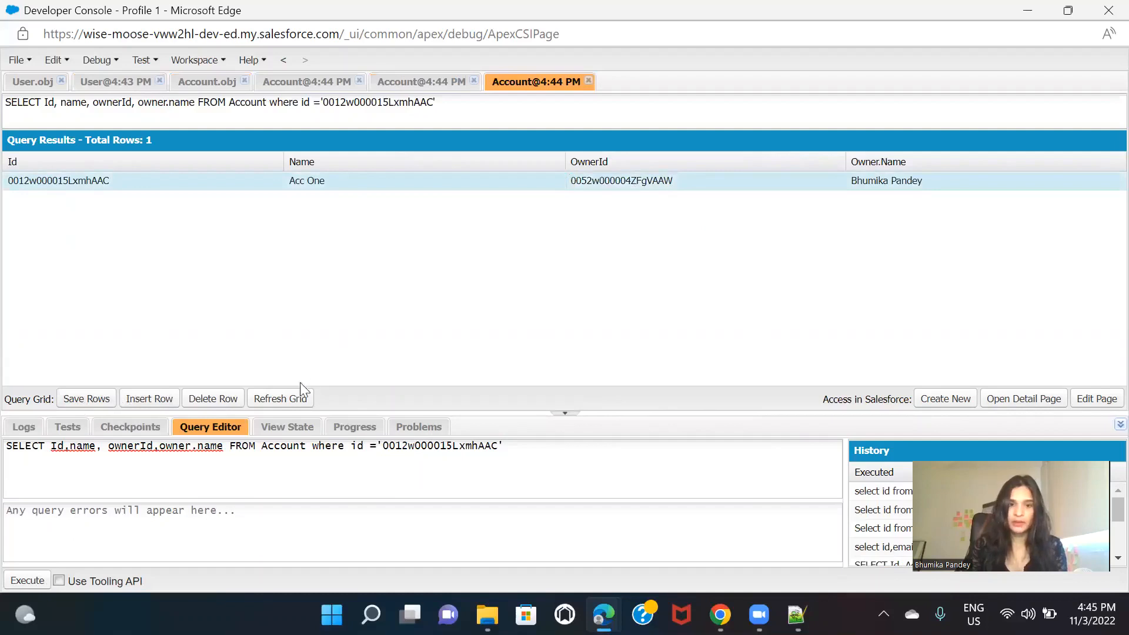
click(281, 400)
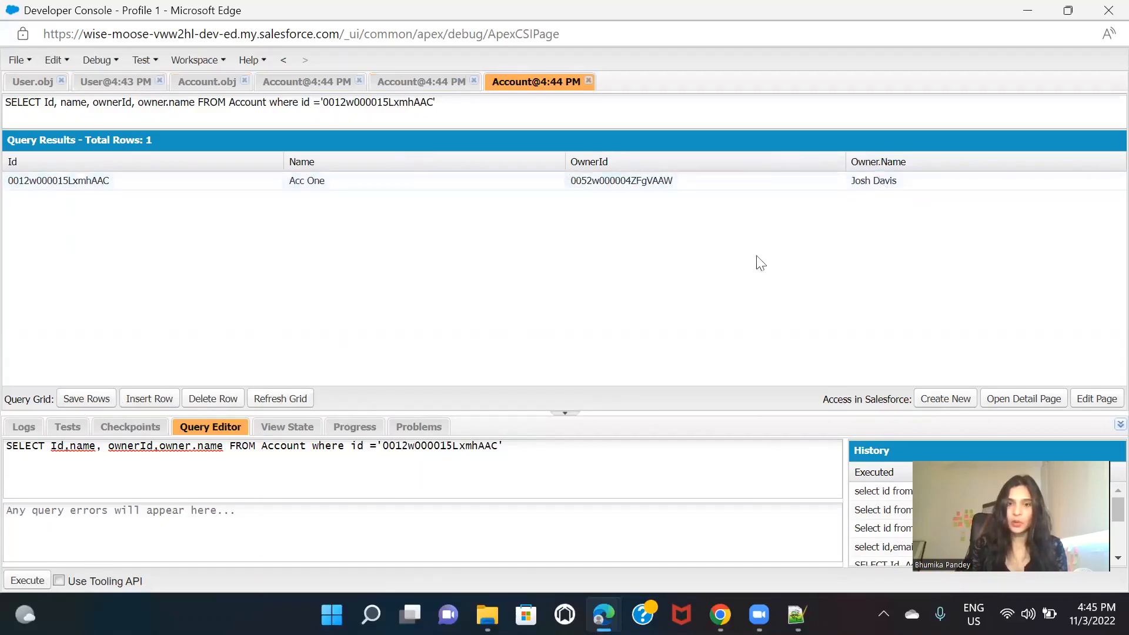
Step: Switch to the Salesforce browser window and reload the Acc One page to check its account owner
key(alt+Tab)
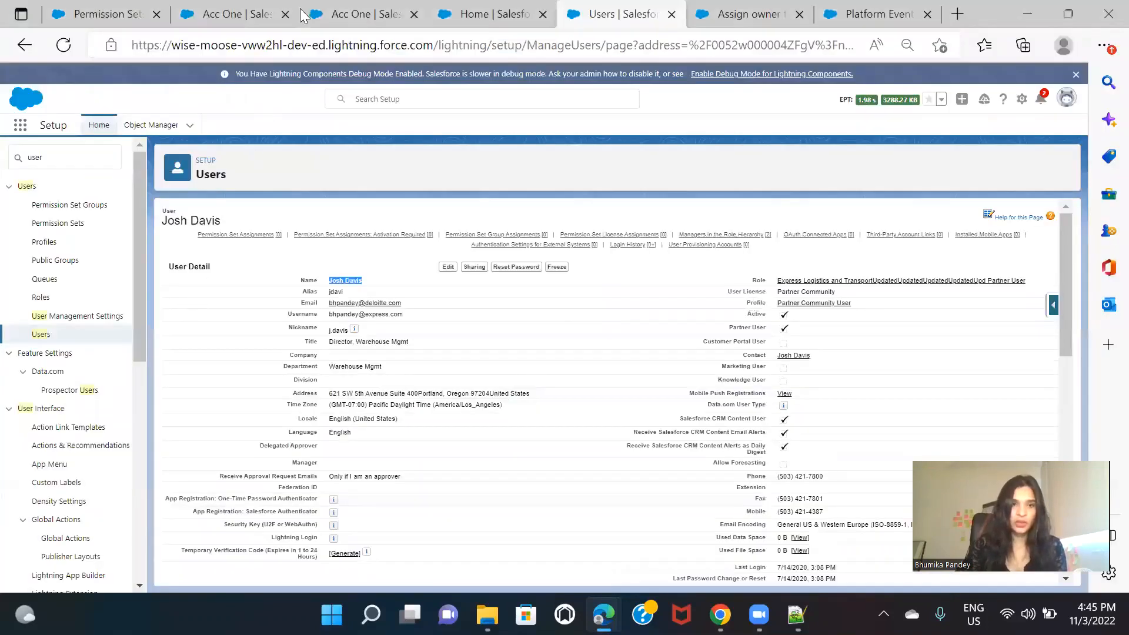
click(219, 8)
click(60, 50)
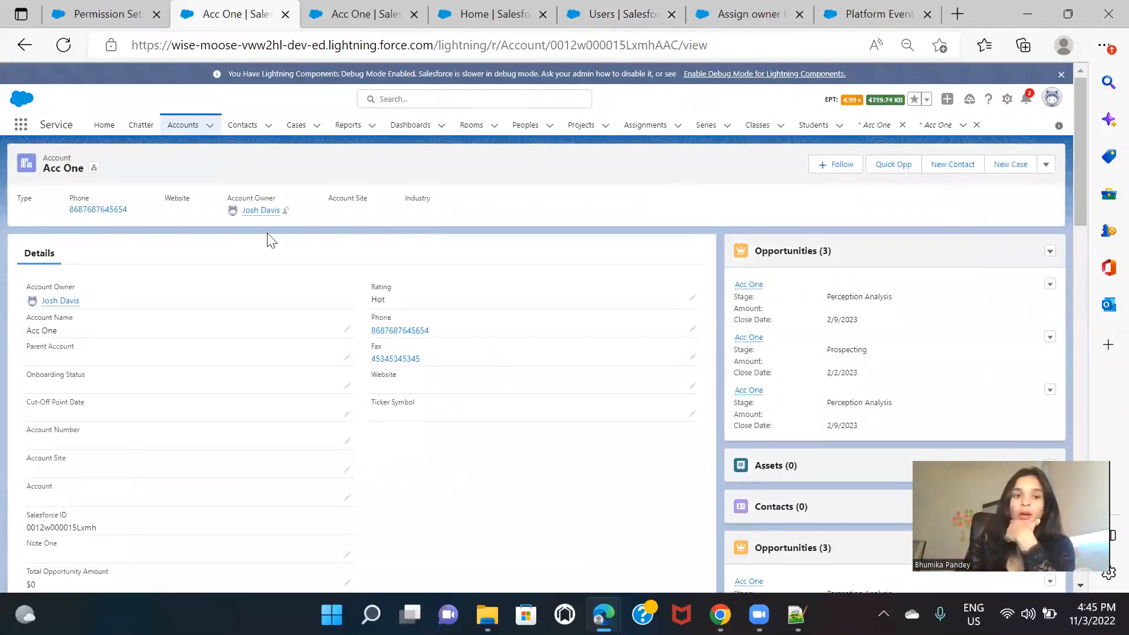
mouse_move(262, 214)
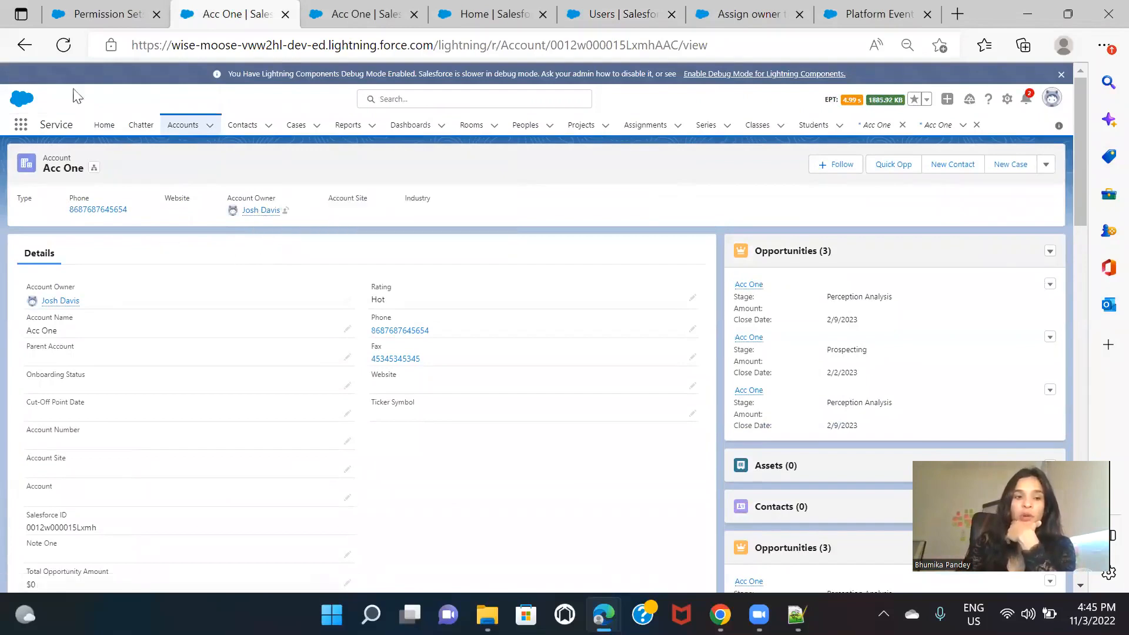
Step: Reload the Buyer permission set's current assignments to check who is assigned, and return to the Acc One page
click(97, 13)
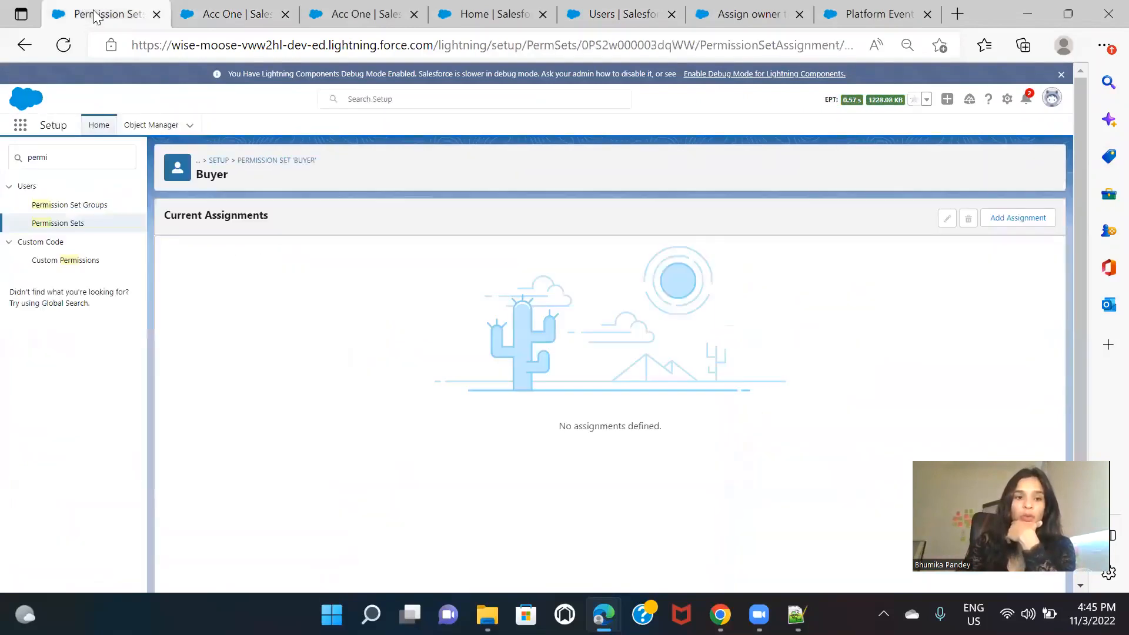
click(64, 45)
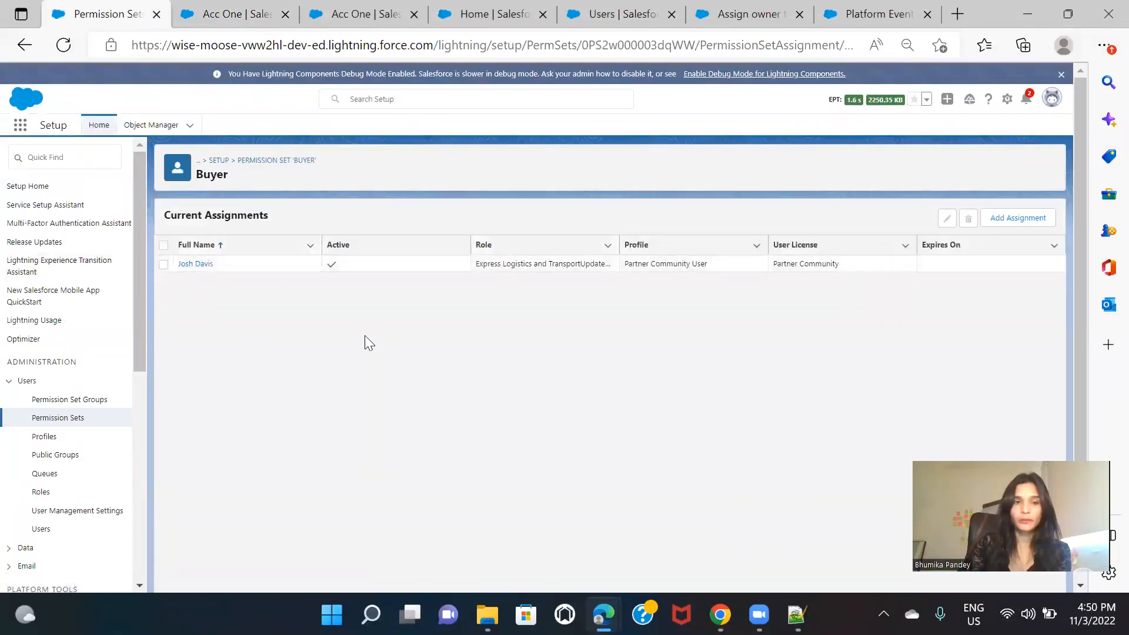
click(217, 7)
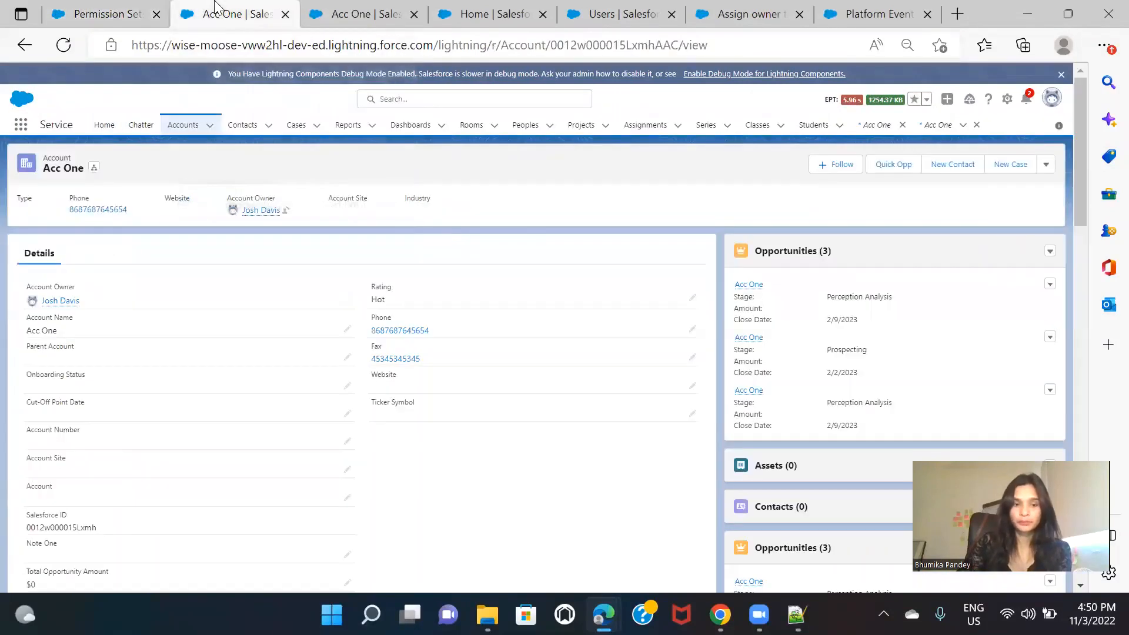